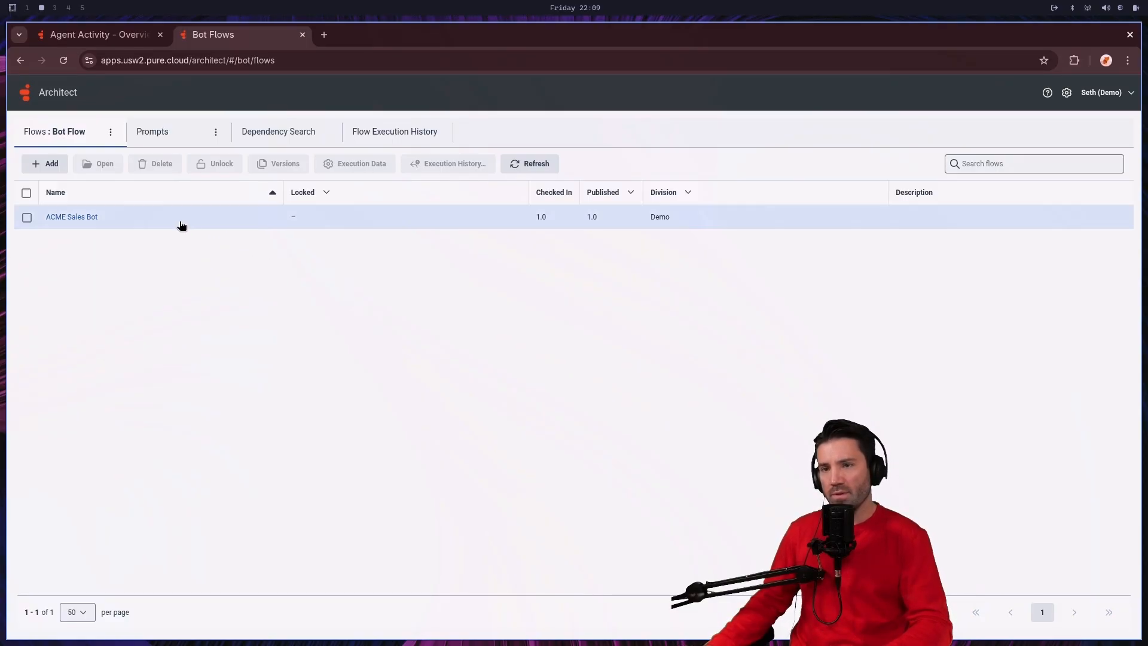
Step: Create a new bot flow named Food World from the Blank Bot Flow template
left_click(48, 168)
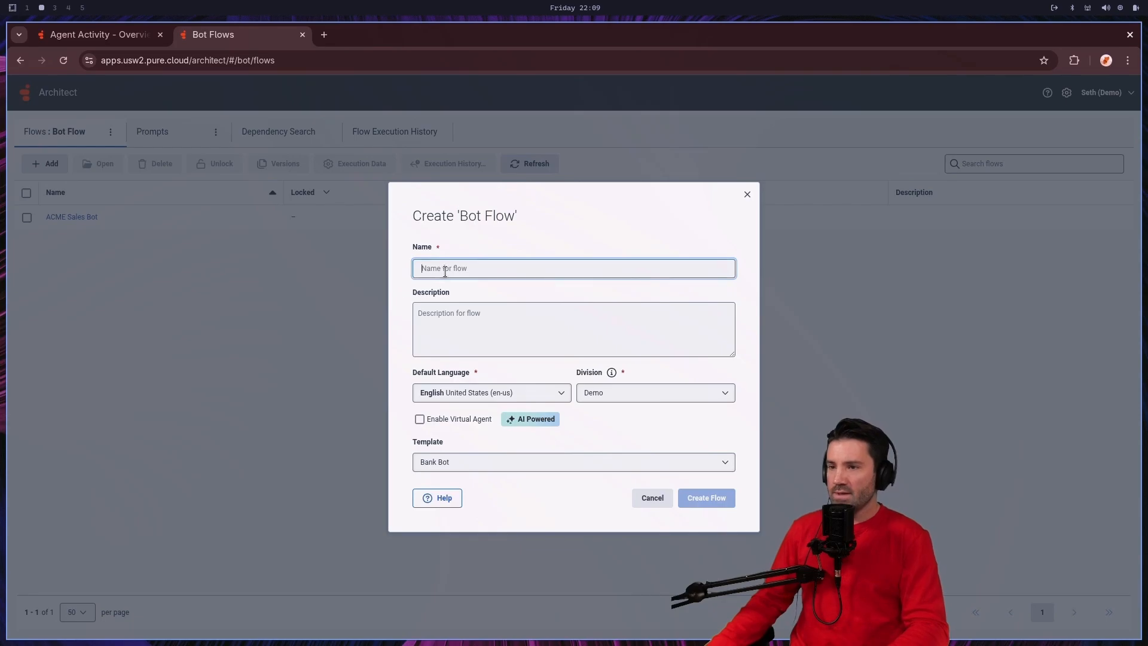
type("F")
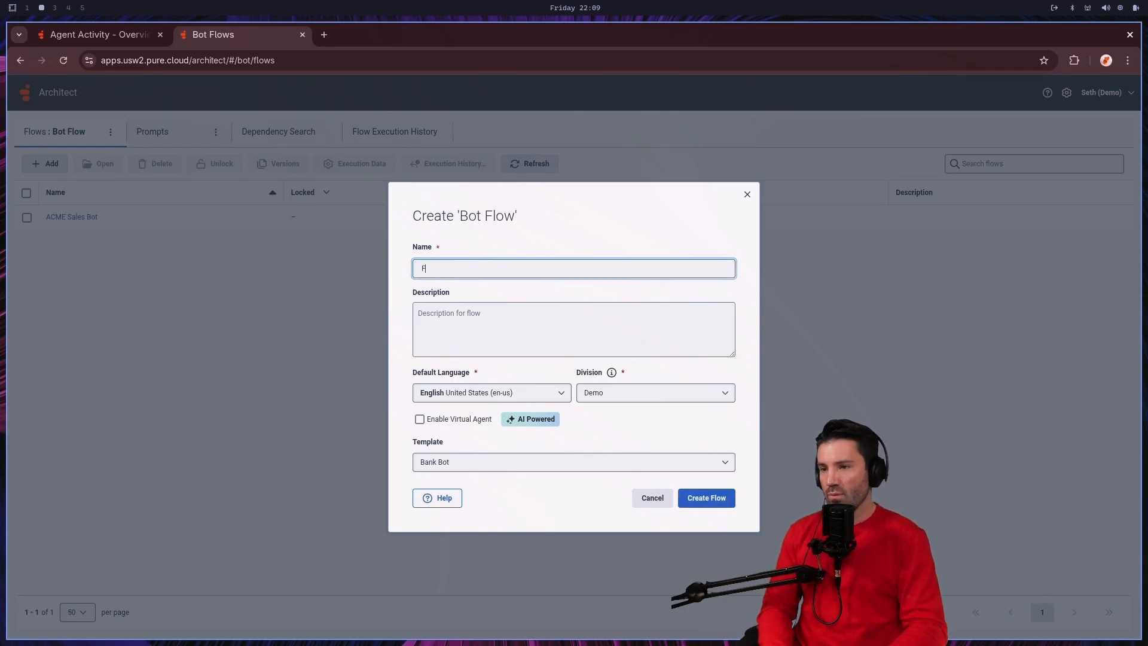
type("ood Wo")
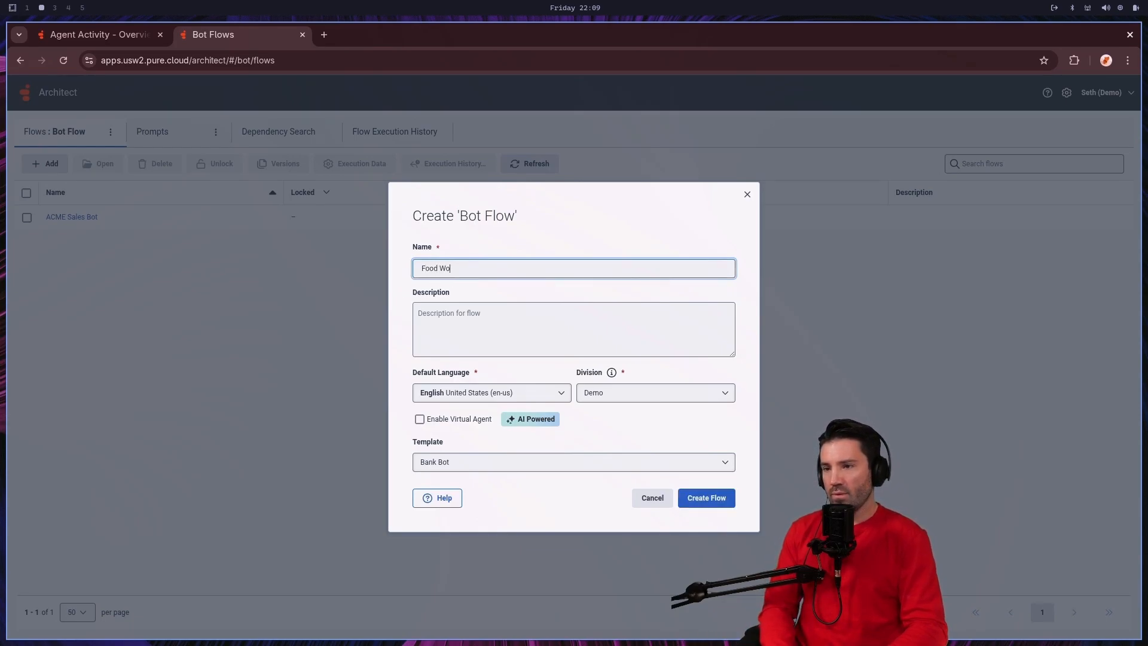
type("rld")
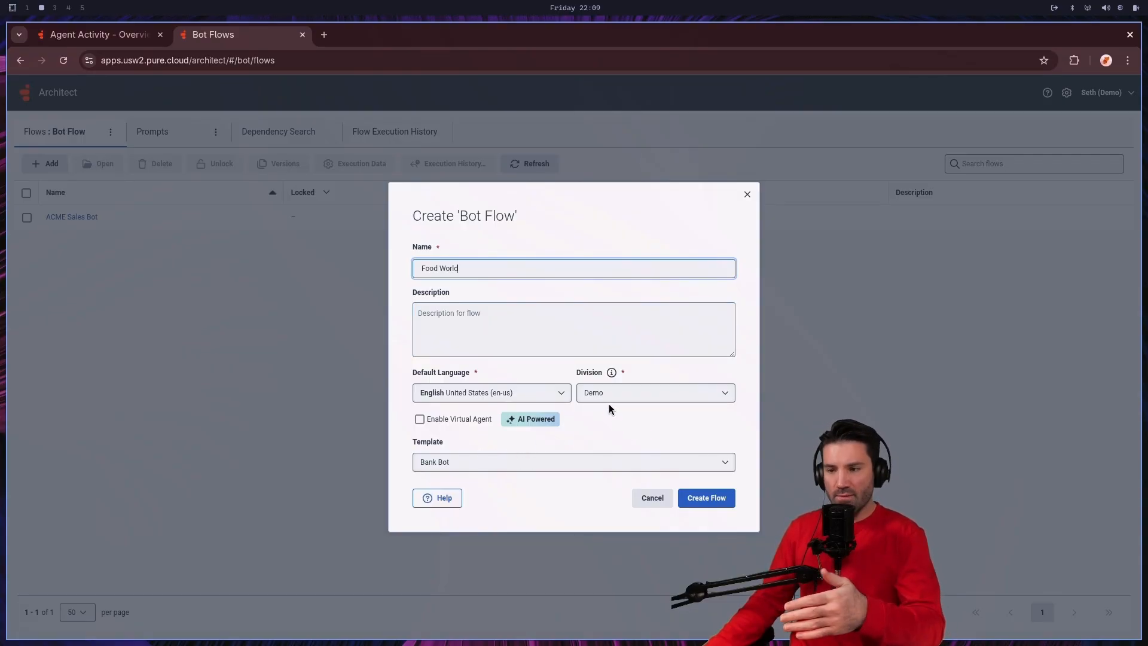
left_click(473, 465)
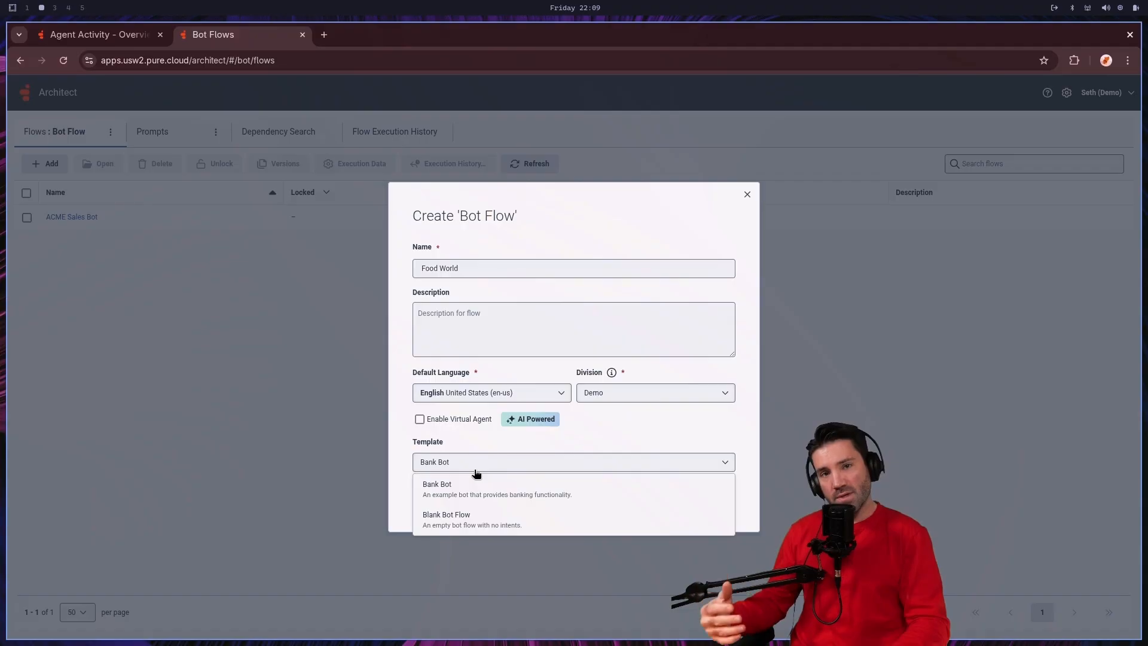
left_click(464, 522)
left_click(711, 508)
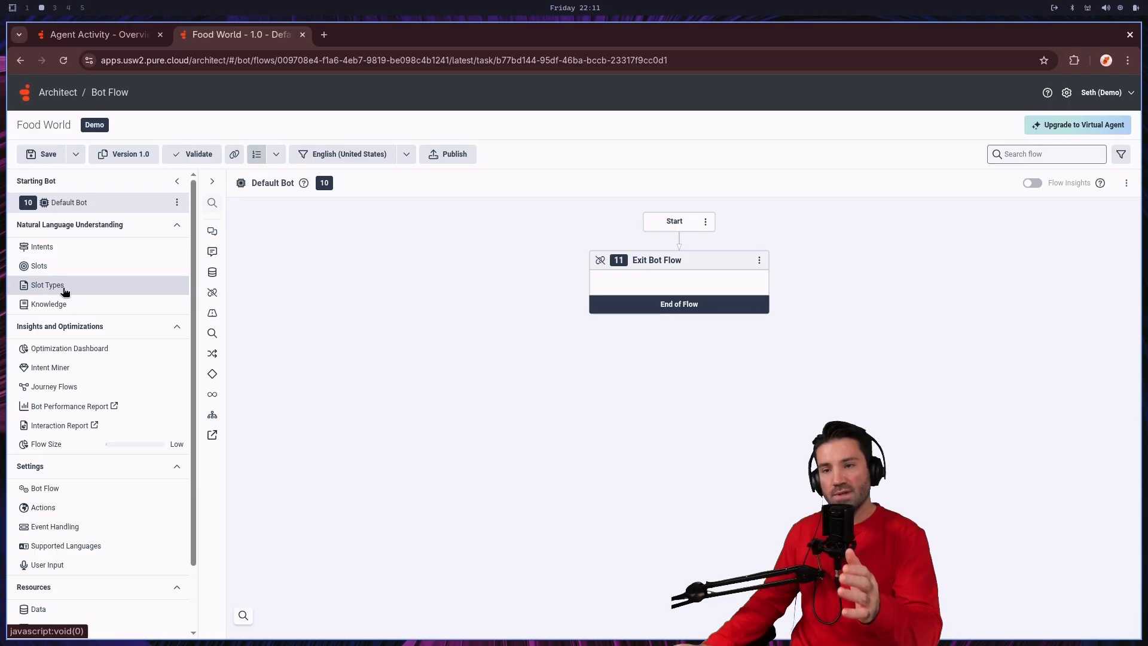
Step: Add an intent named Apply Coupon to the Food World bot flow
left_click(58, 255)
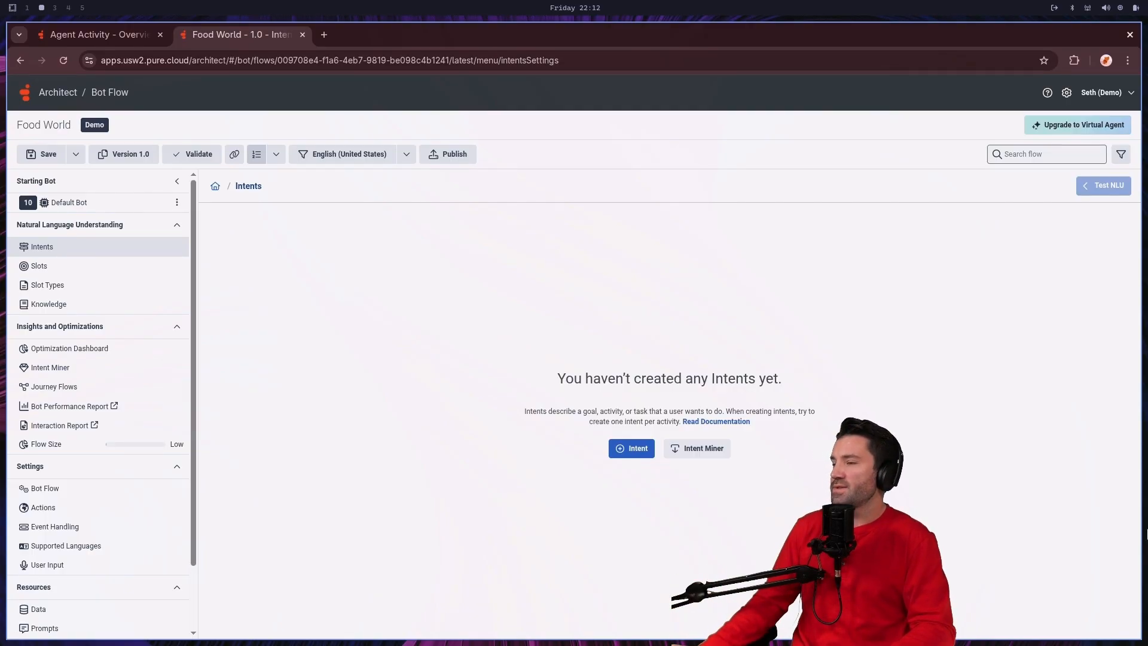
left_click(632, 450)
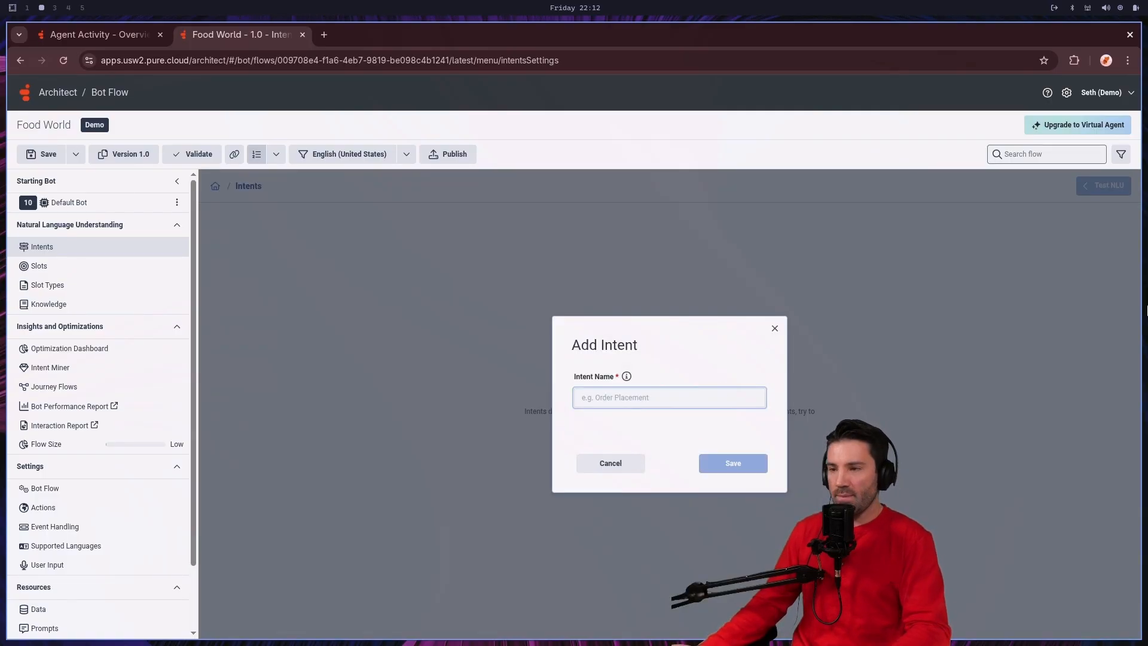
type("Apply Coupon")
left_click(735, 464)
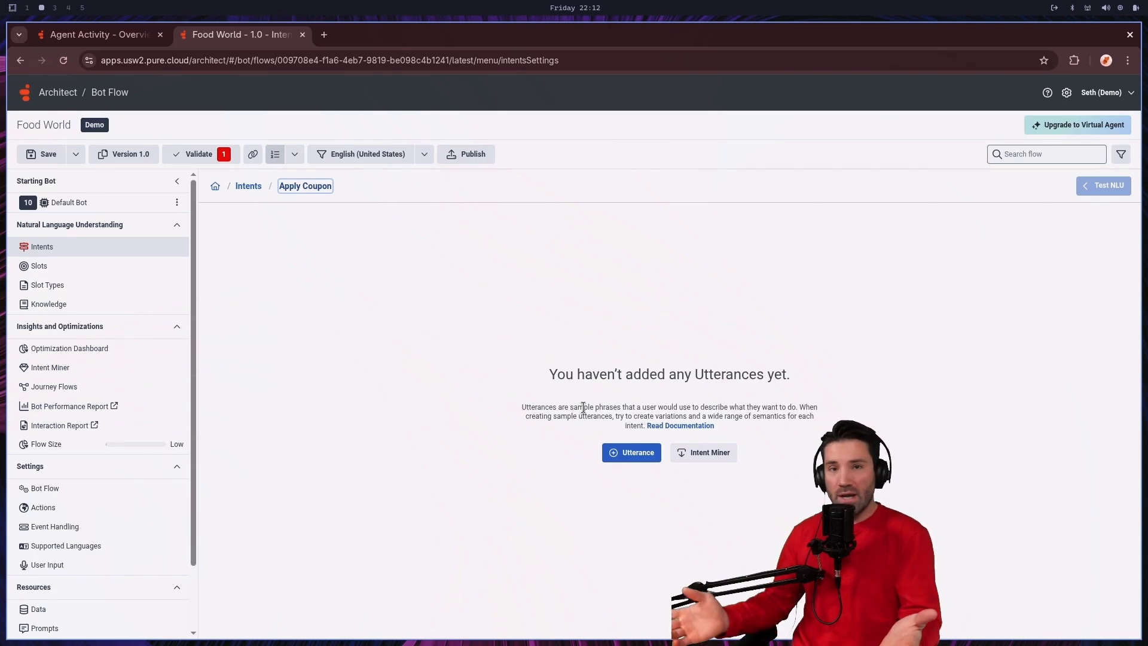
Step: Add the utterances "I want to apply my coupon." and "Can you add my flyer coupon to my account?" to the Apply Coupon intent
left_click(642, 453)
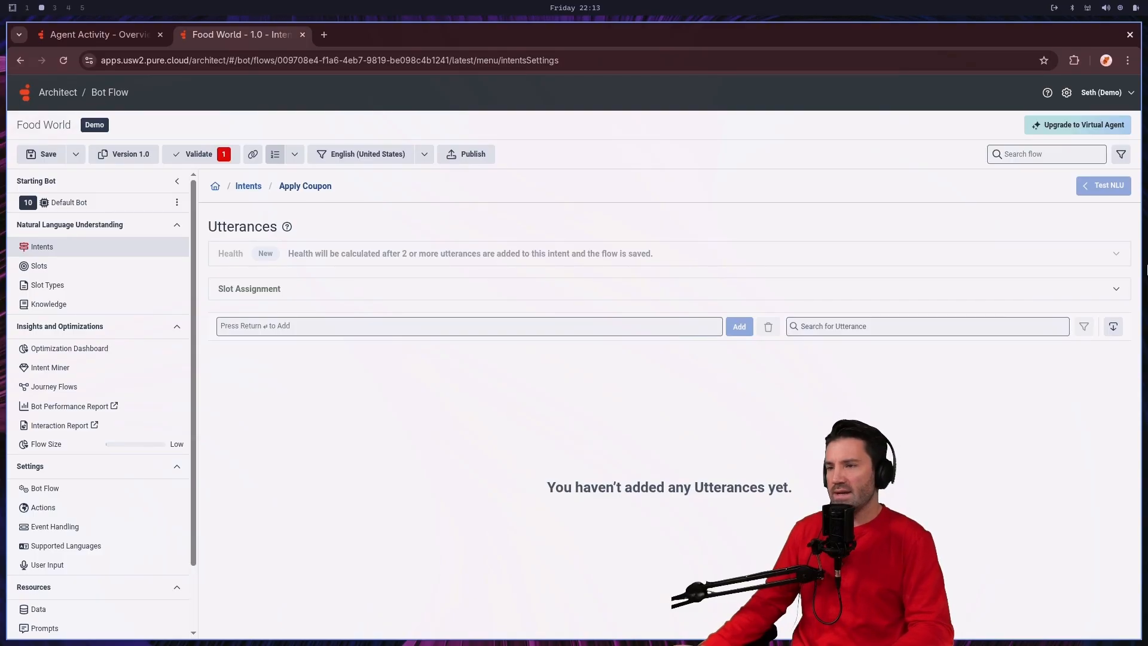
left_click(469, 326)
type("I want to apply my coupon.")
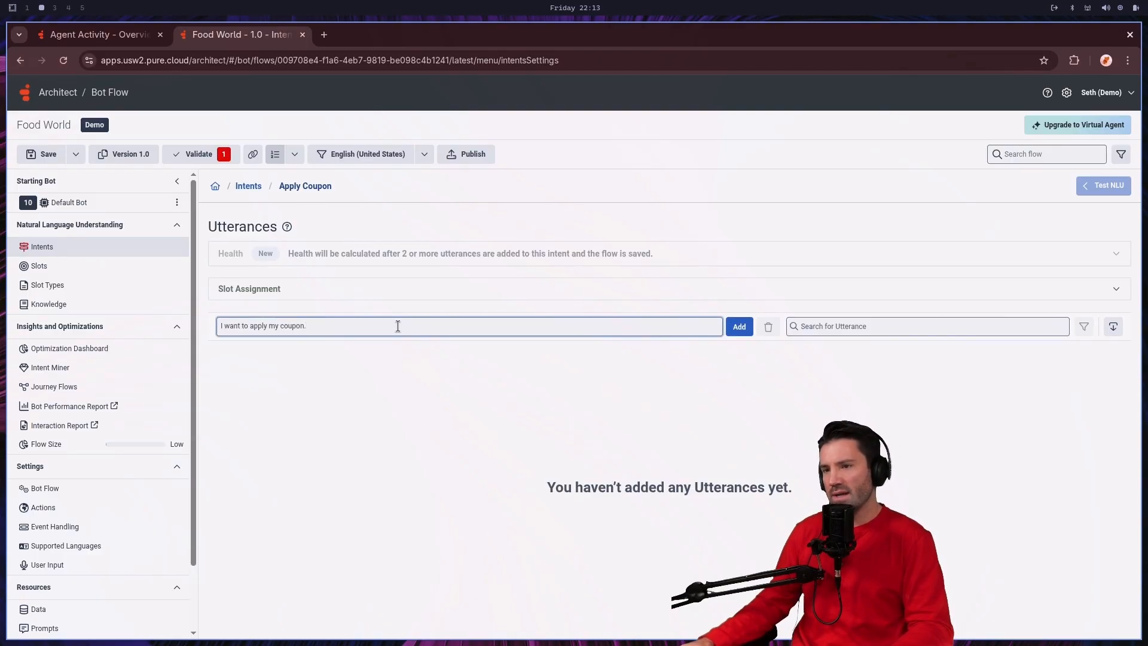
key("Return")
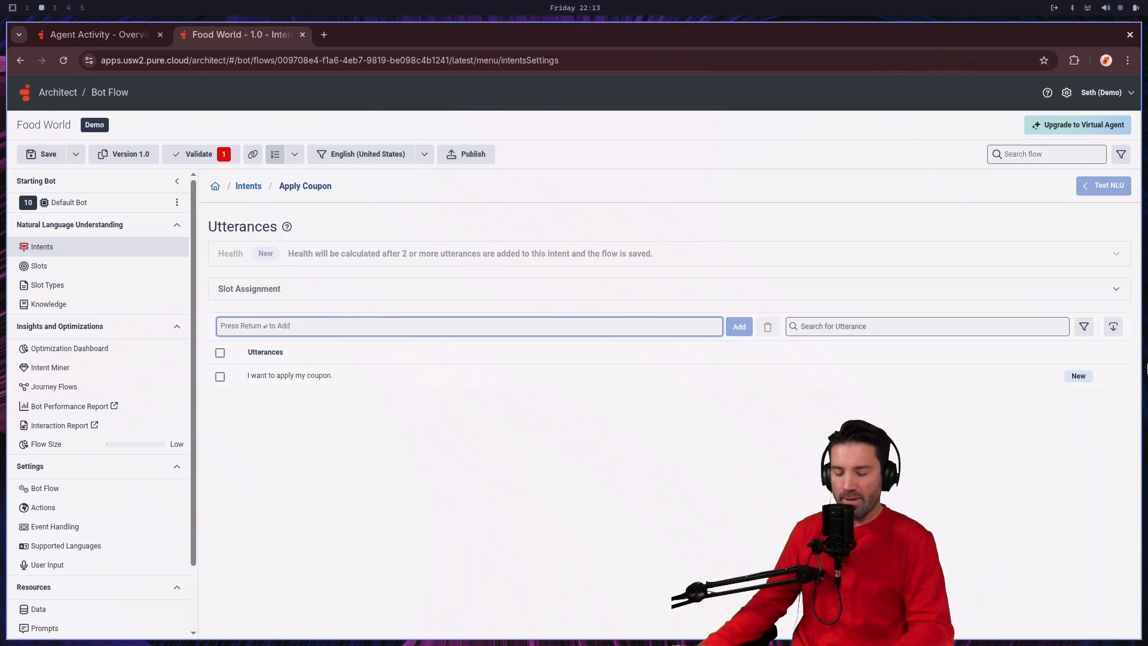
type("Can you add my flyer coupon to my account?")
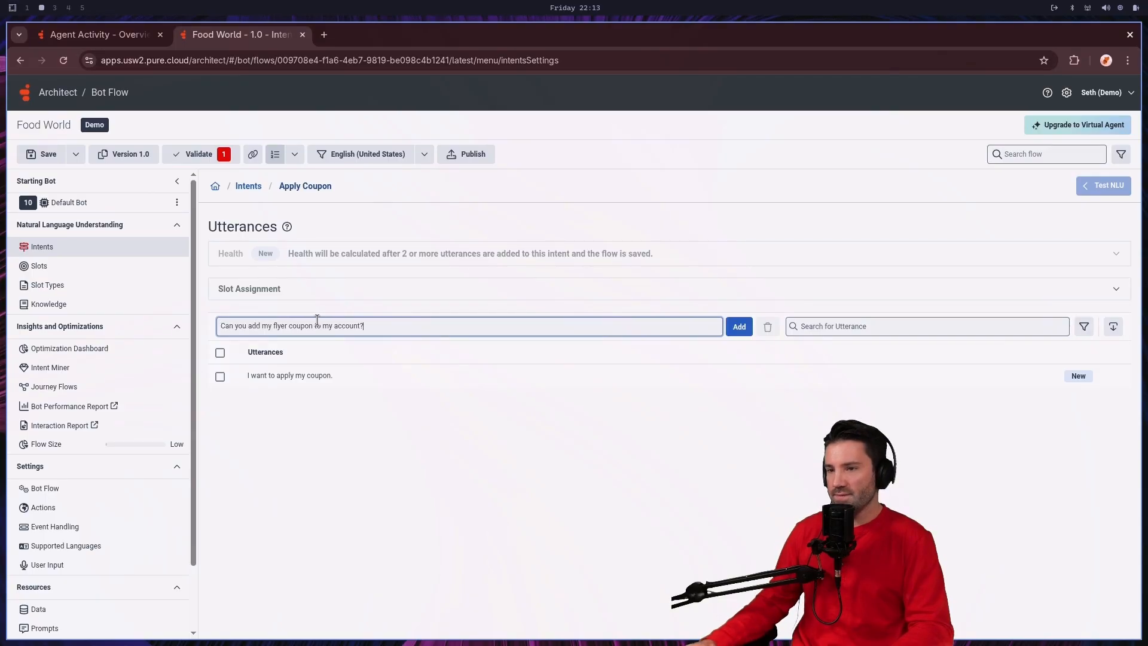
key("Return")
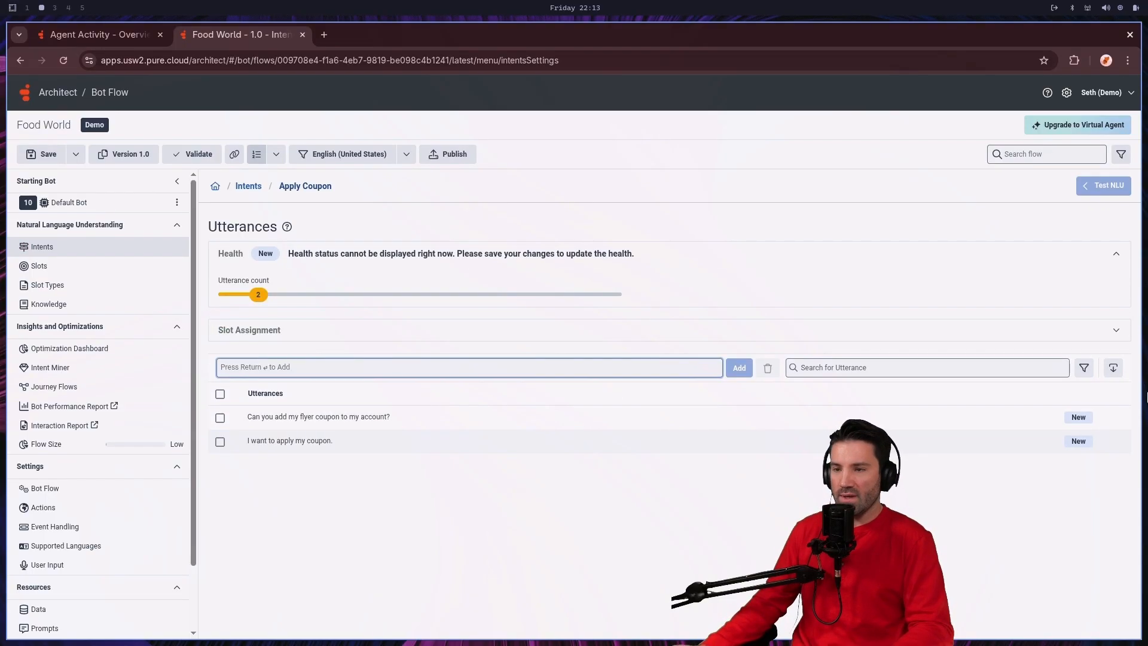
Step: Add the Apply Coupon utterances "Redeem my coupon code.", "Apply coupon 48291 to my loyalty account." and "I have a coupon code to enter."
type("Redeem my coupon code.")
key("Return")
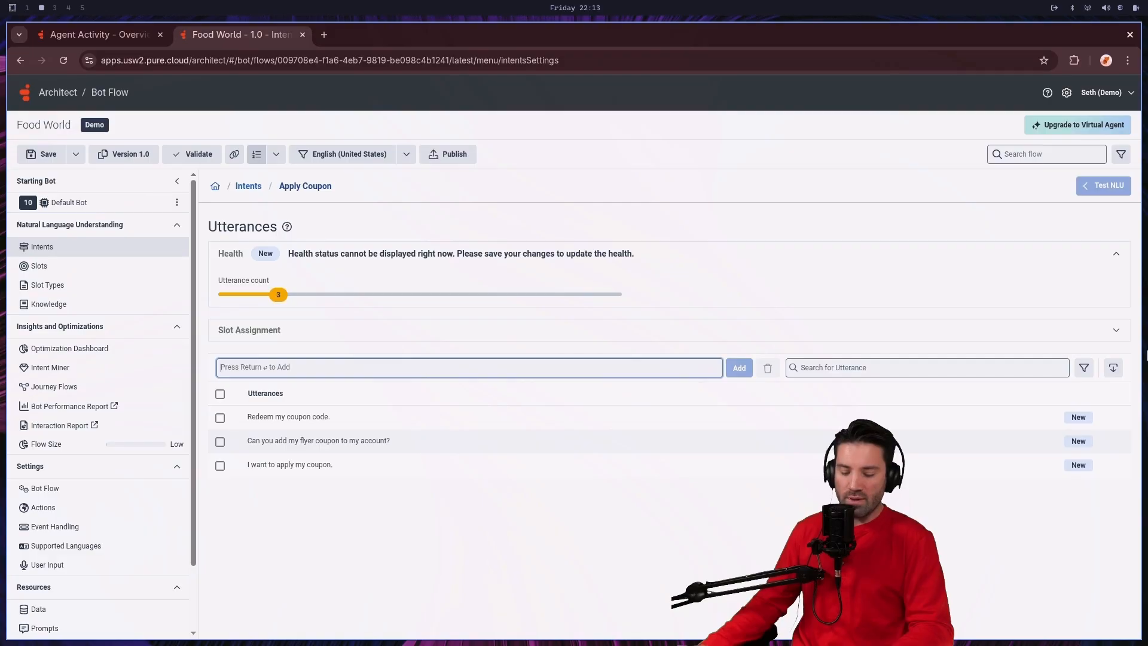
type("Apply coupon 48291 to my loyalty account.")
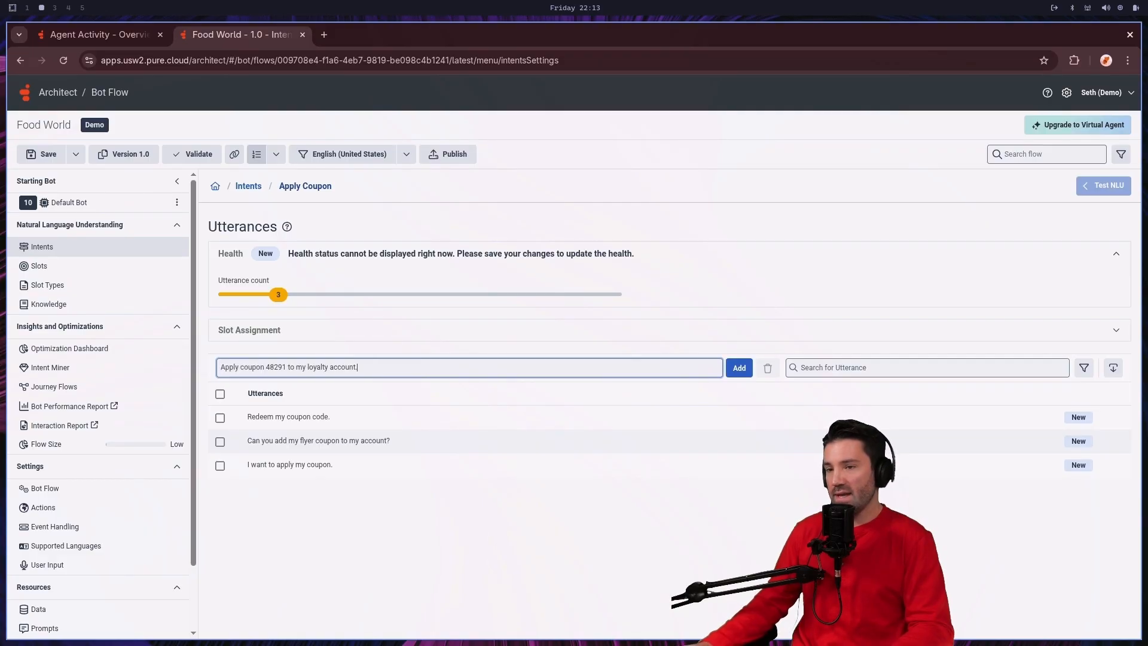
key("Return")
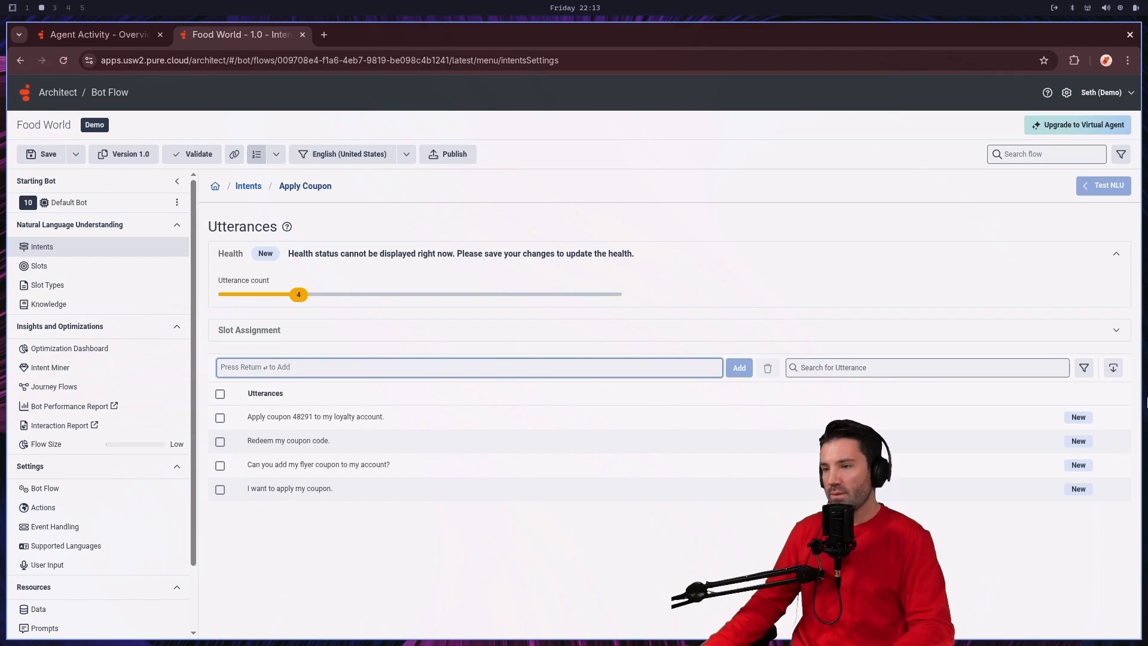
type("I have a coupon code to enter.")
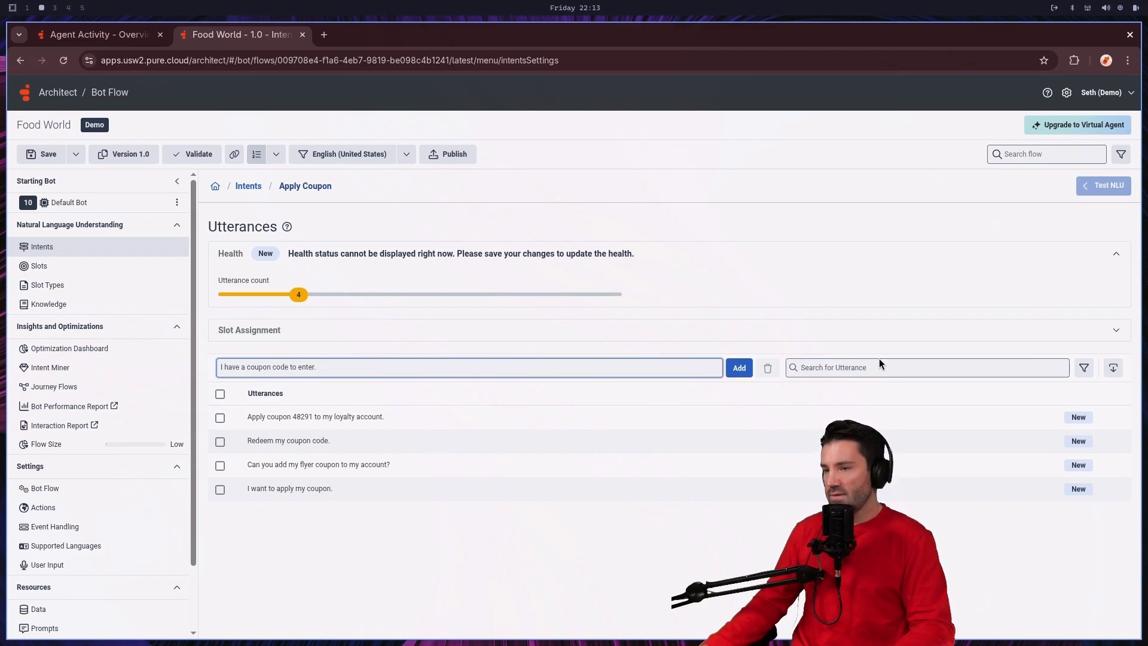
left_click(741, 370)
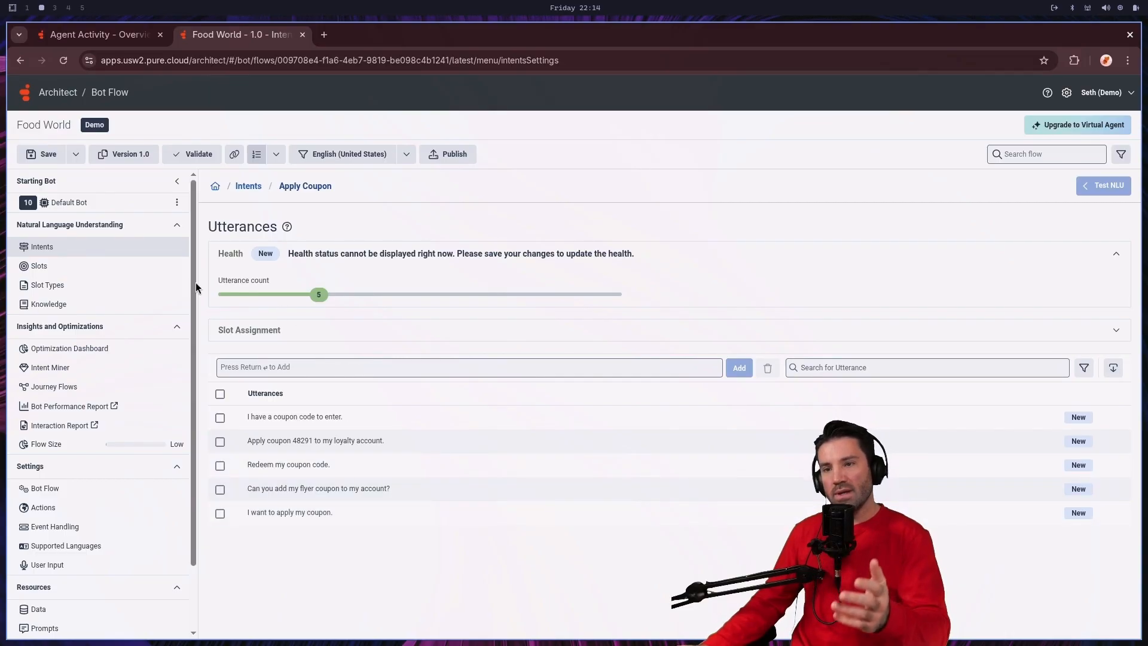
Step: Add a second intent named Find Store to the bot flow
left_click(43, 249)
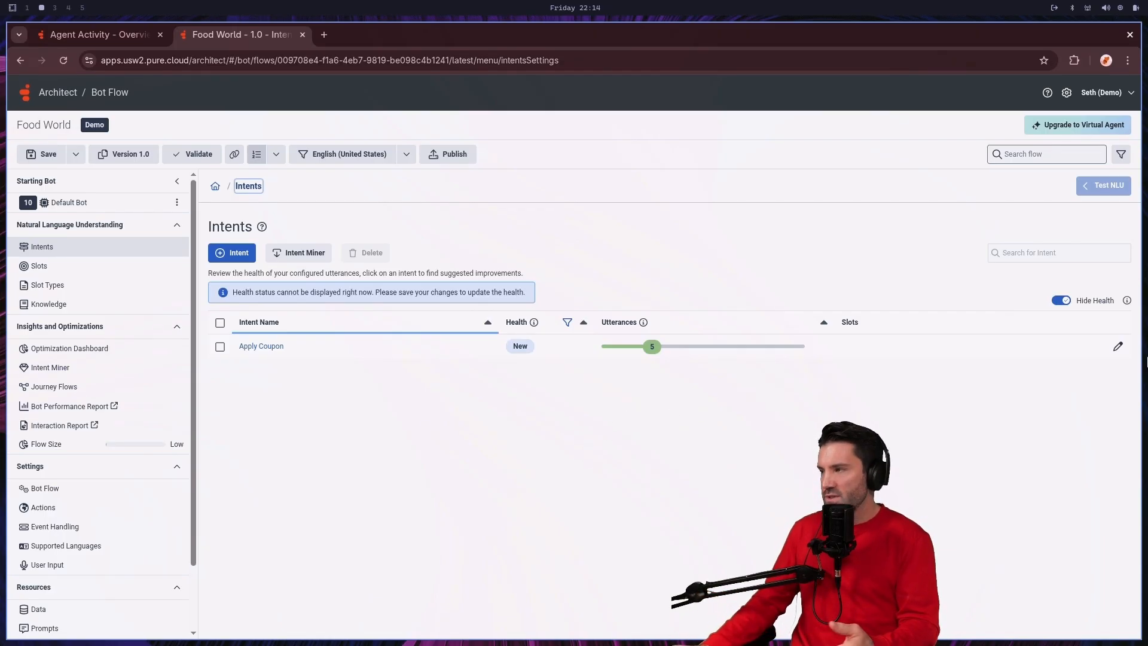
left_click(225, 258)
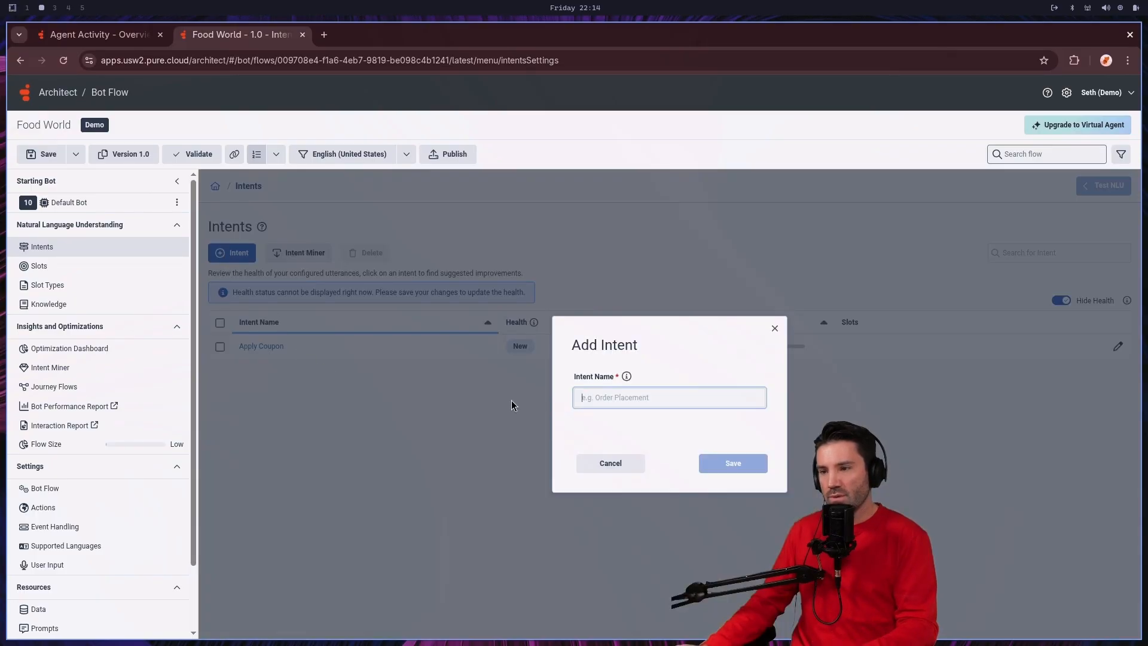
type("Find Store")
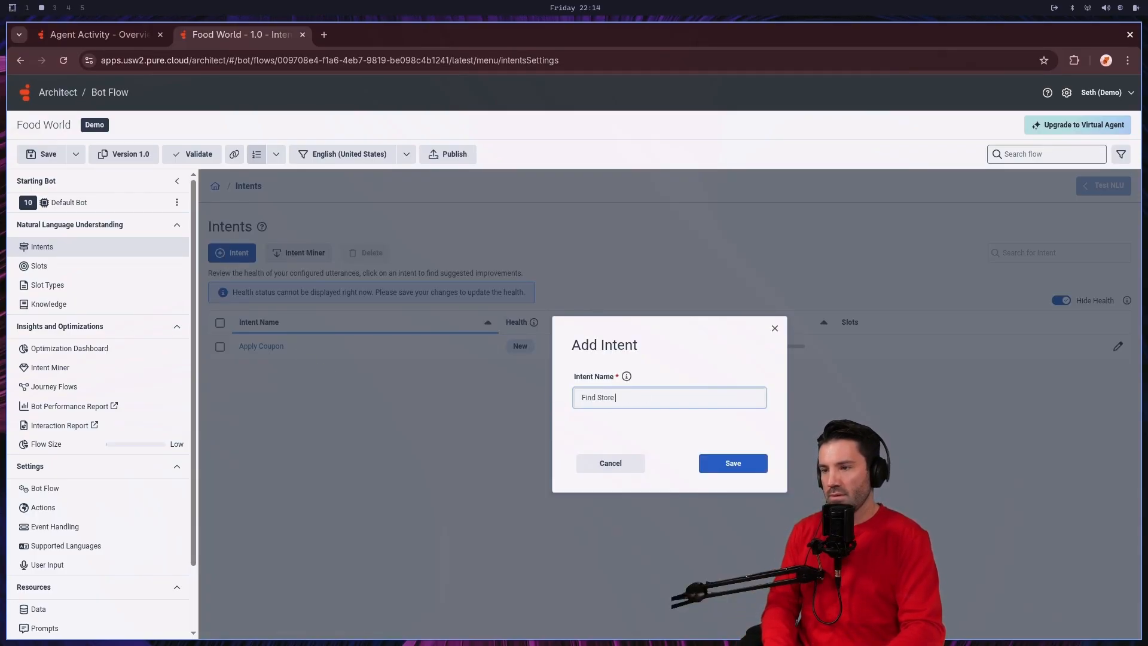
left_click(730, 462)
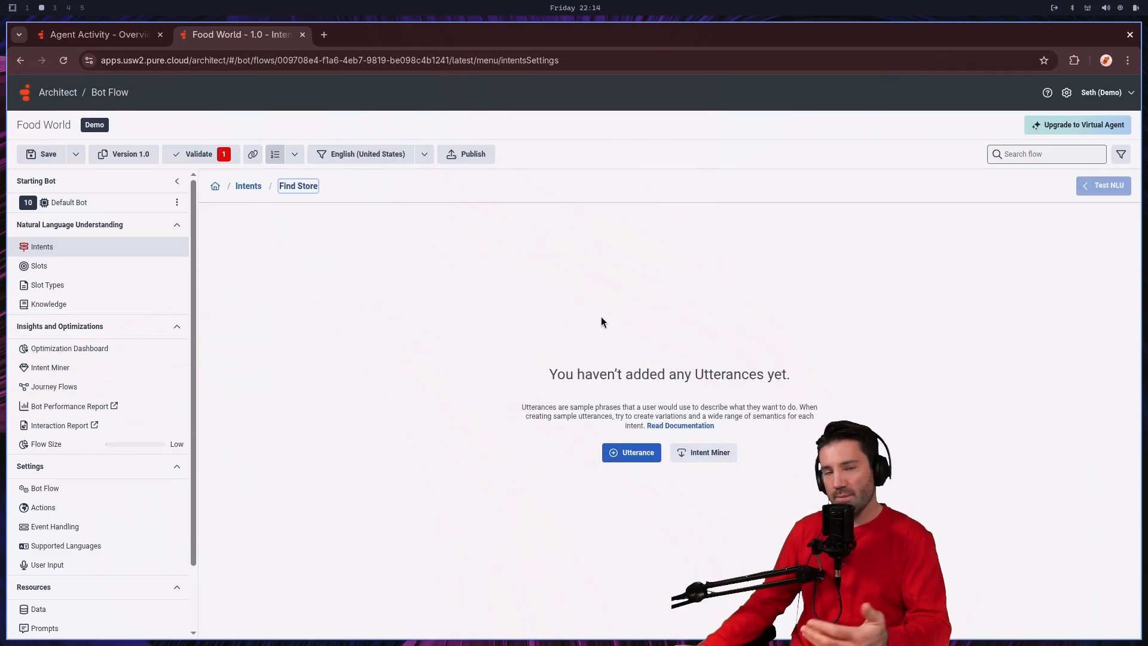
Step: Add the utterances "Find a store near me." and "Where is the closest Food World?" to the Find Store intent
left_click(634, 453)
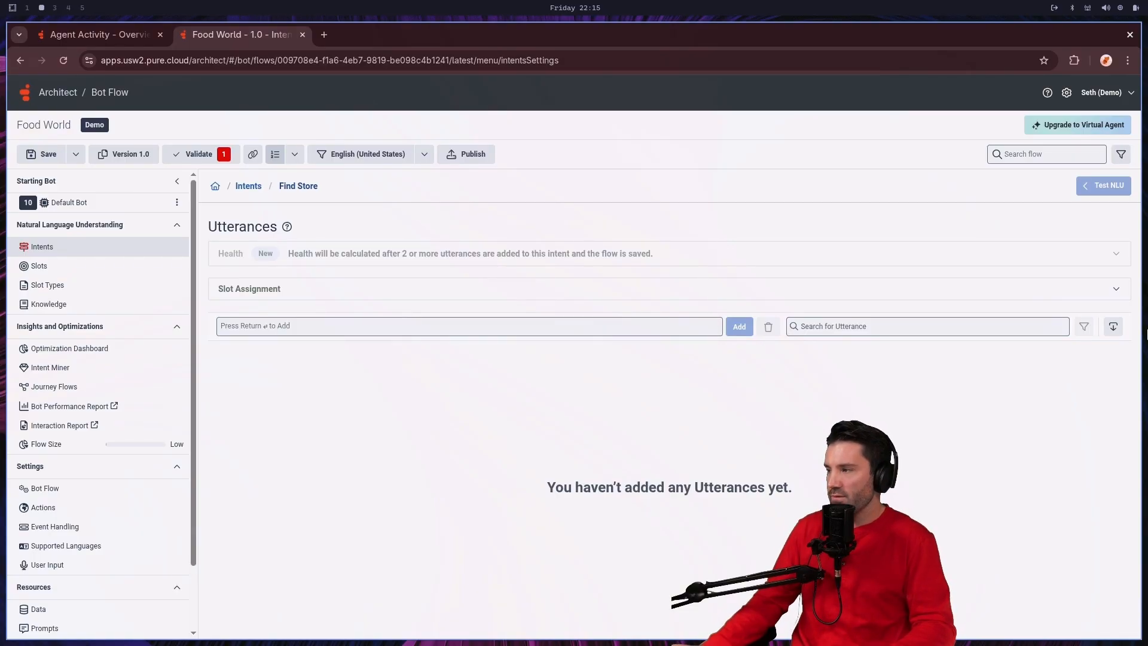
left_click(348, 321)
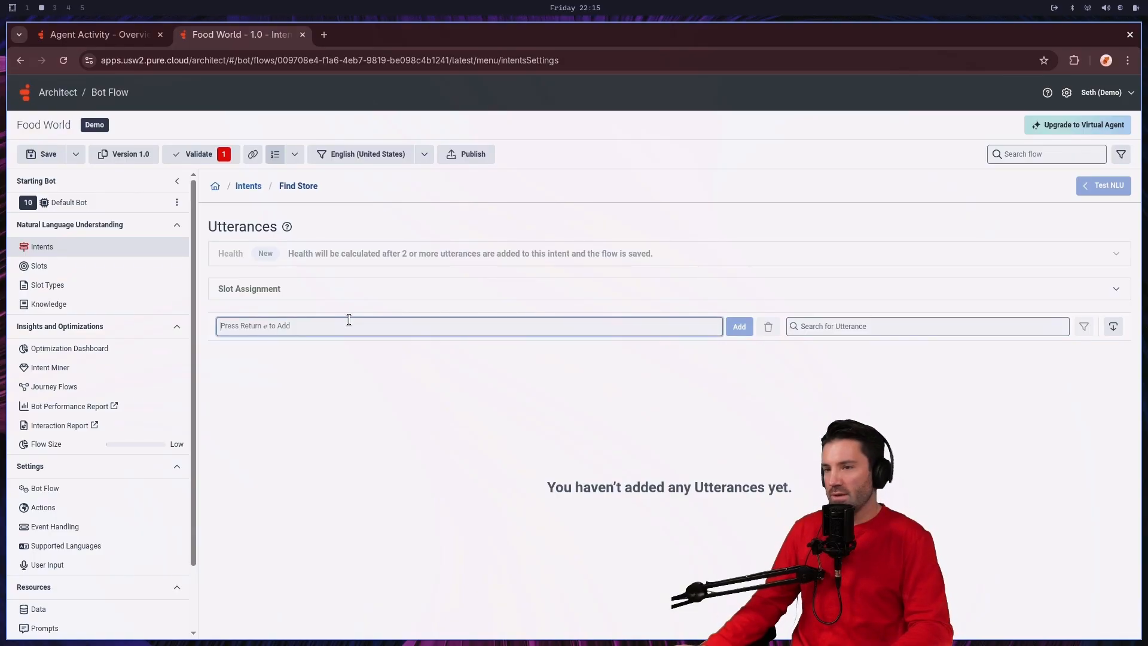
type("Find a store near me.")
key("Return")
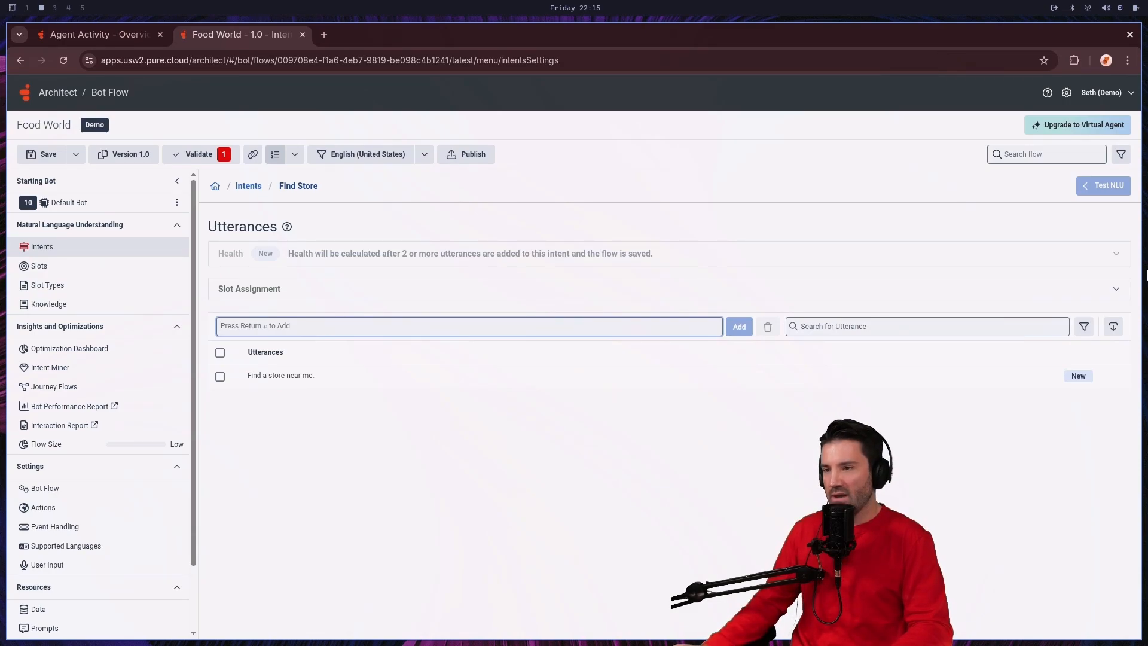
type("Where is the closest Food World?")
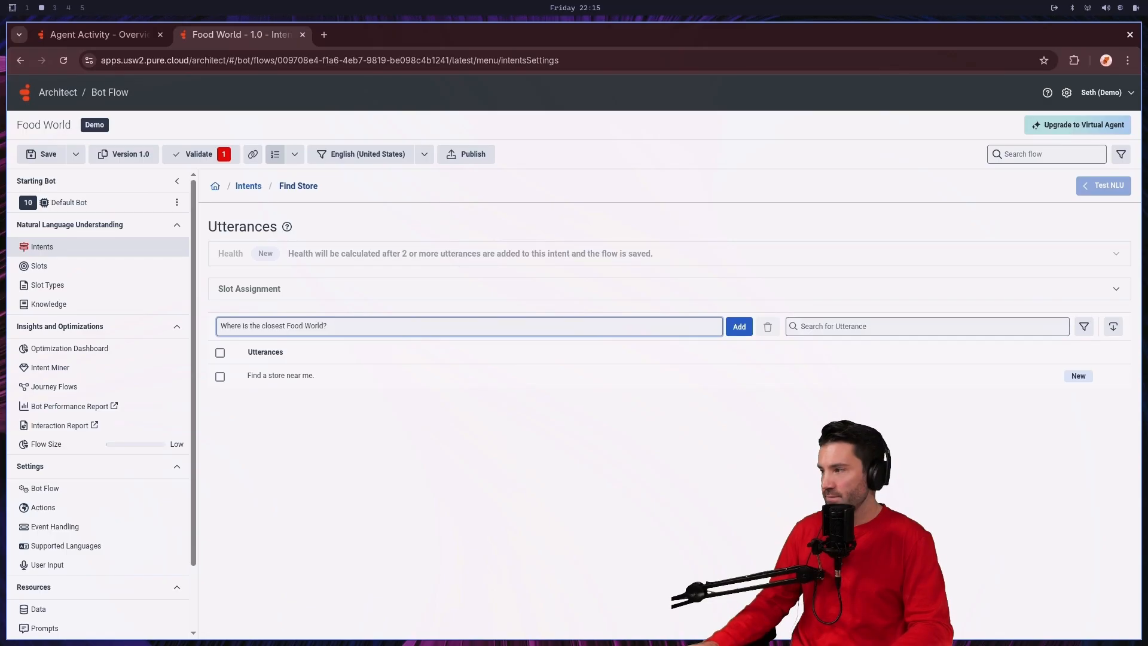
key("Return")
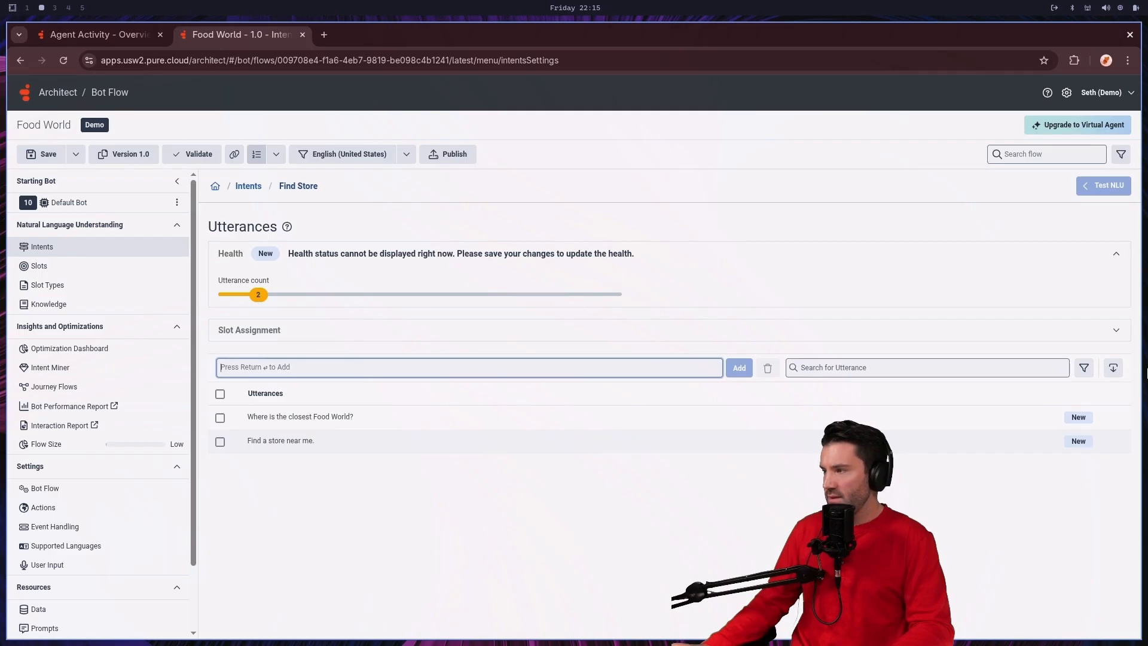
Step: Add the utterance "Find a Food World in 98109 zip code." to the Find Store intent
type("Find a Food World in 98109.")
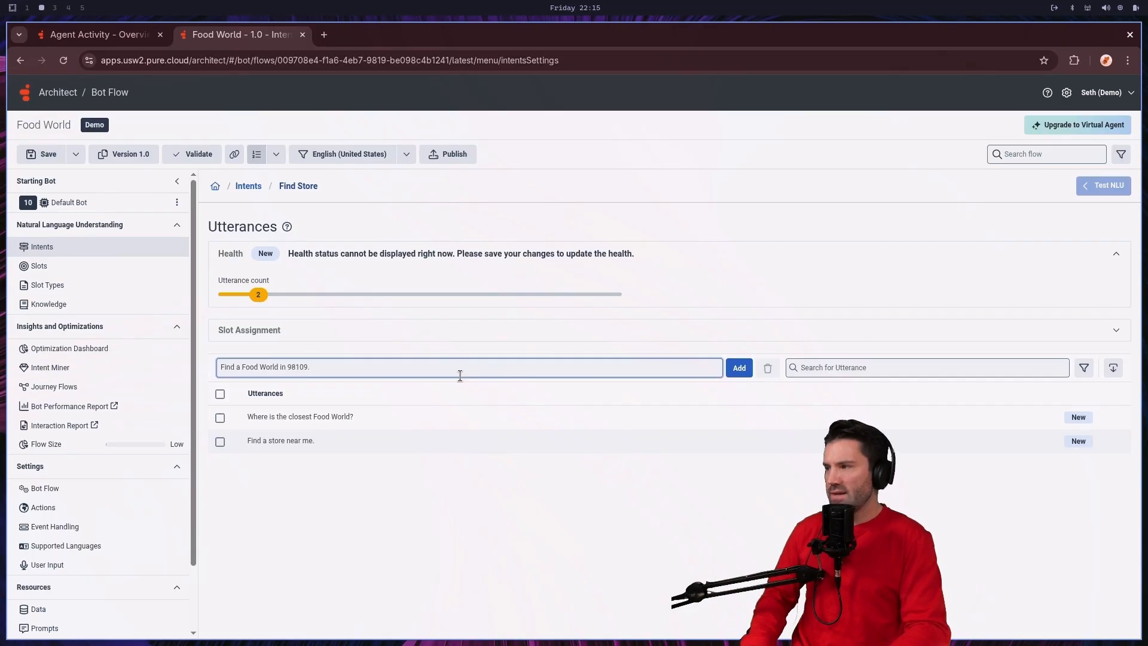
key("BackSpace")
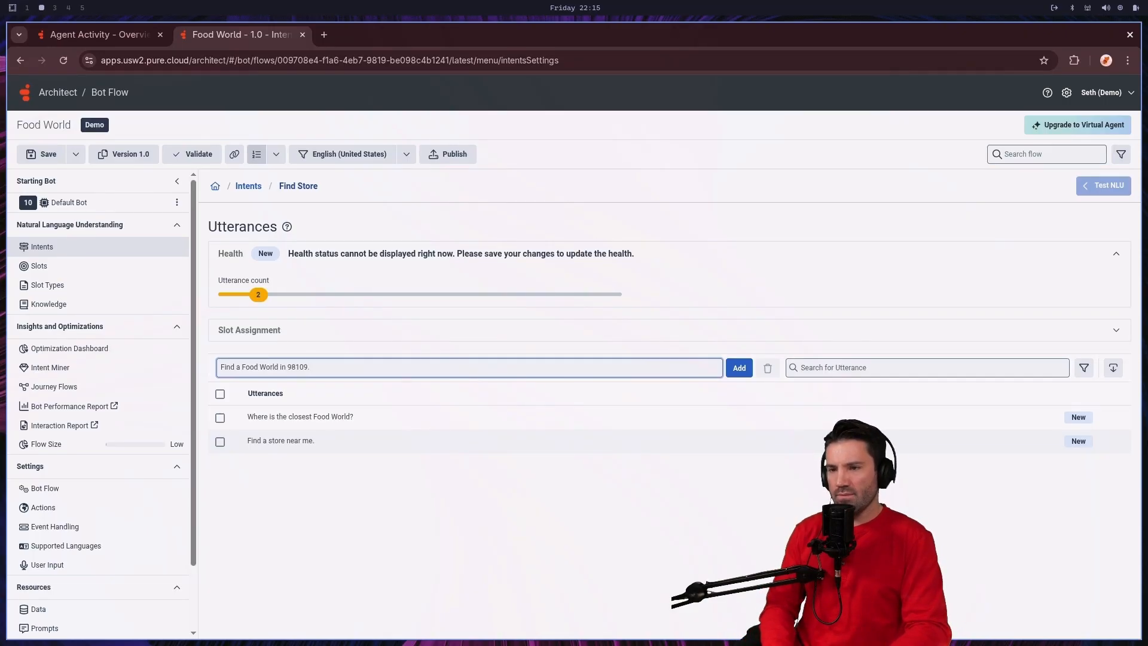
type("zi")
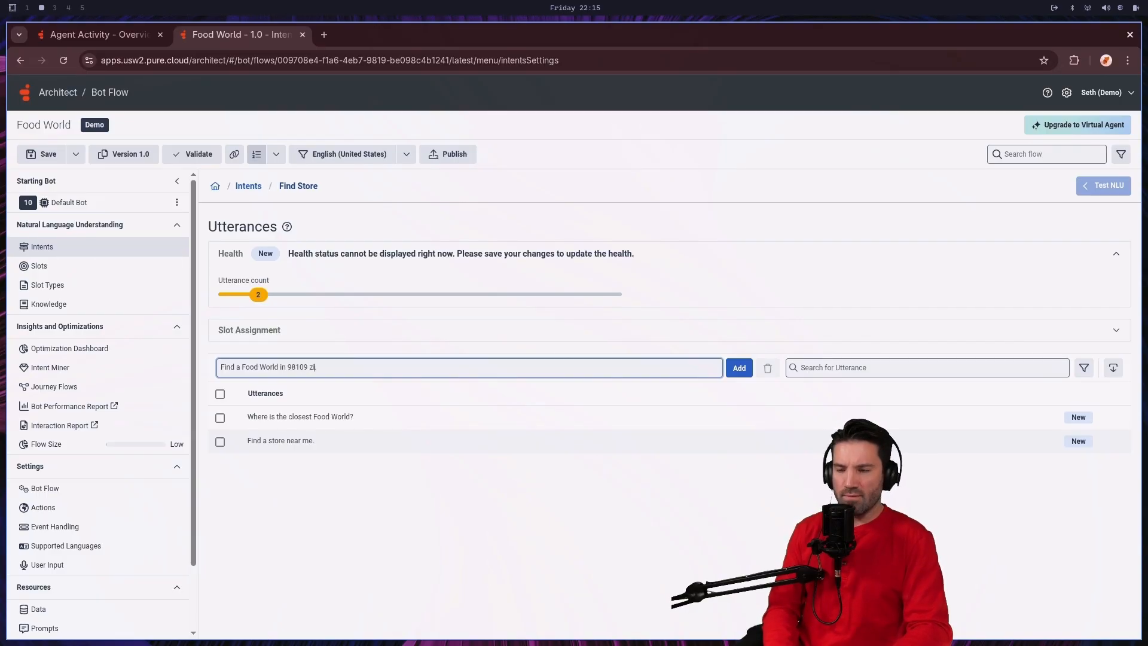
type("p code")
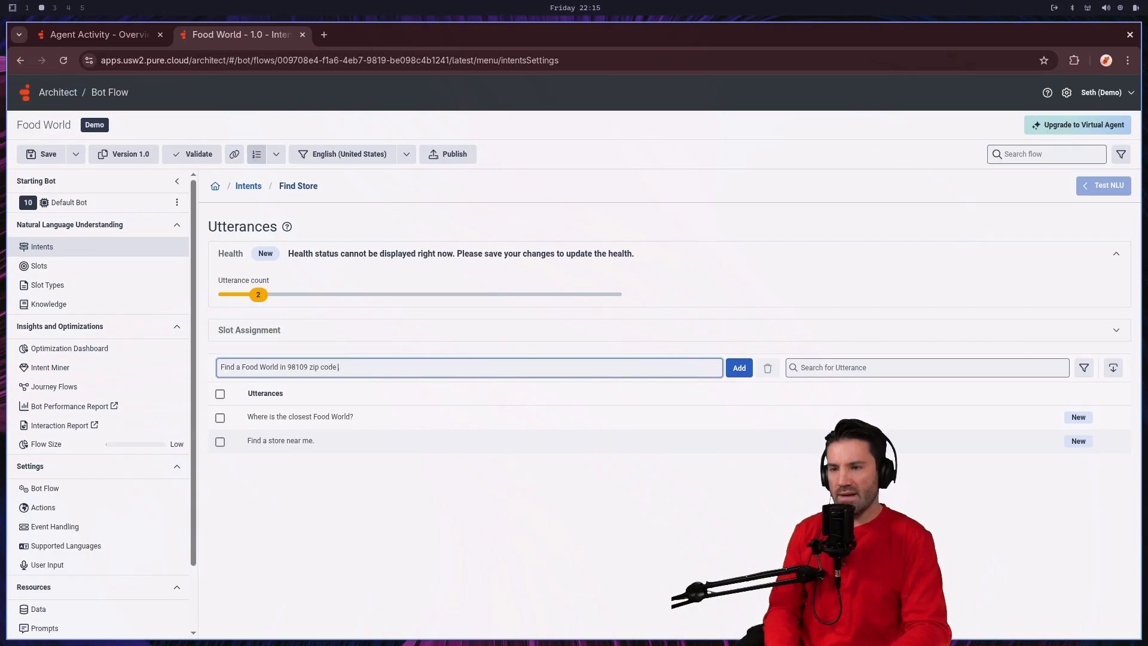
type(".")
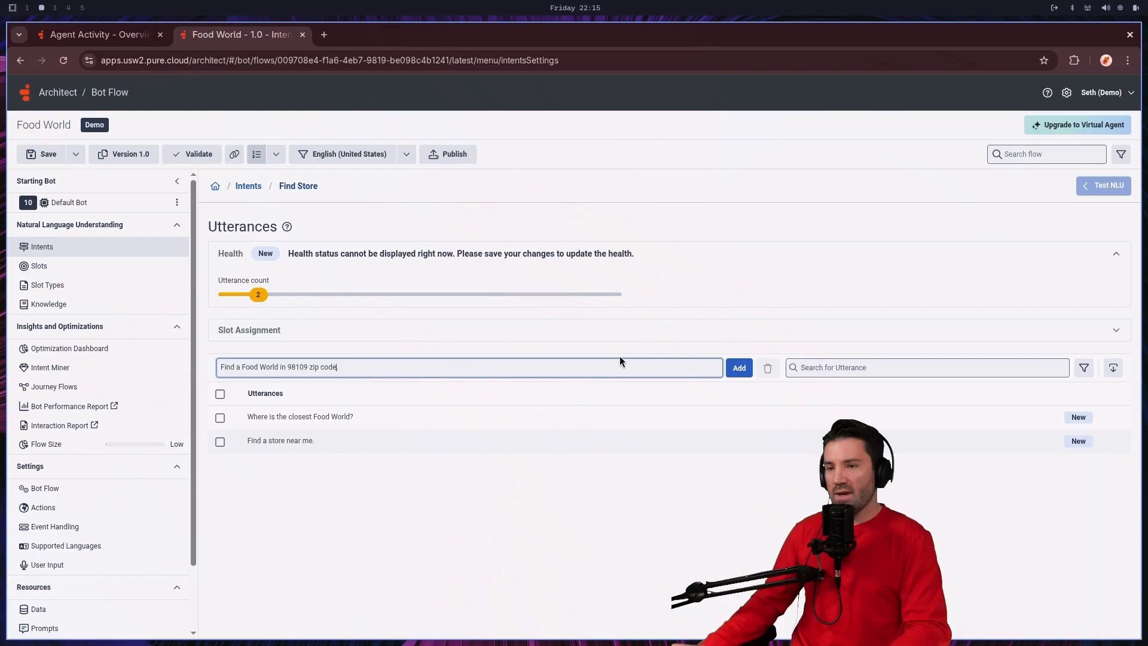
left_click(736, 368)
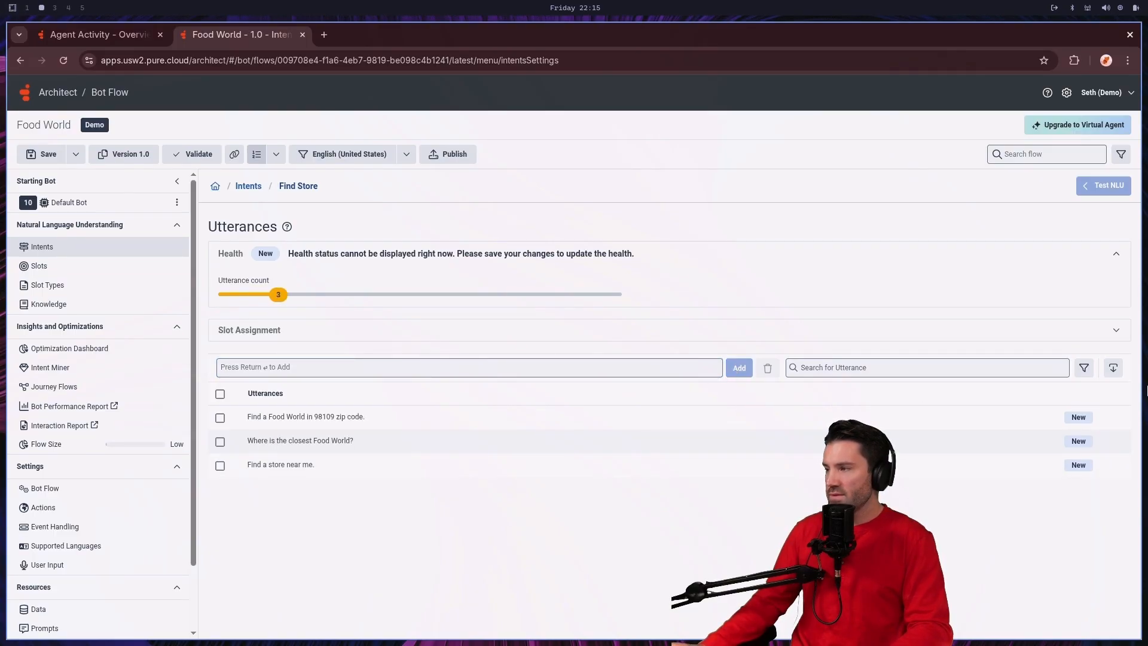
Step: Add the utterances "What store is near zip code 92657?" and "Locate a store near my ZIP code." to the Find Store intent
left_click(326, 369)
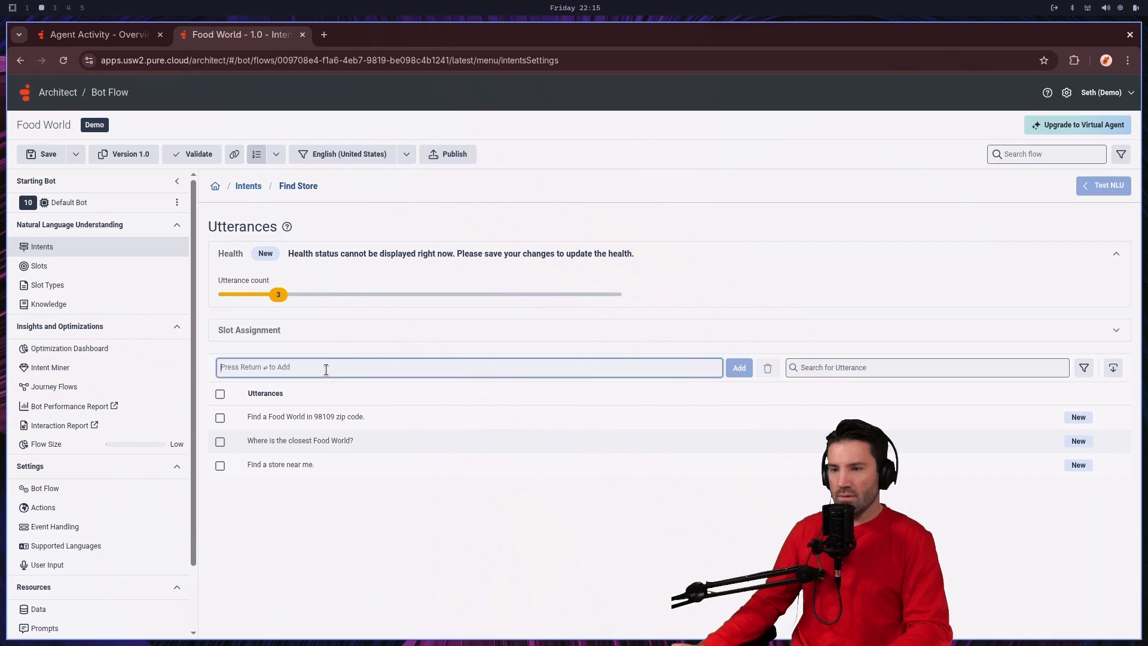
type("What store is near zip code 92657?")
key("Return")
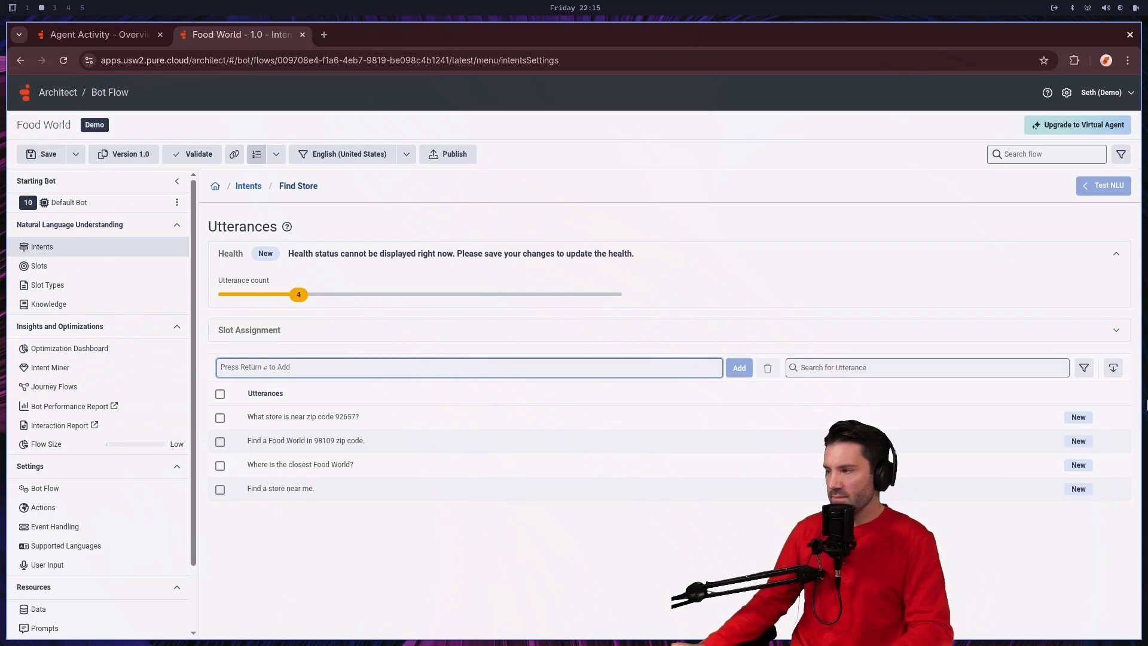
type("Locate a store near my ZIP code.")
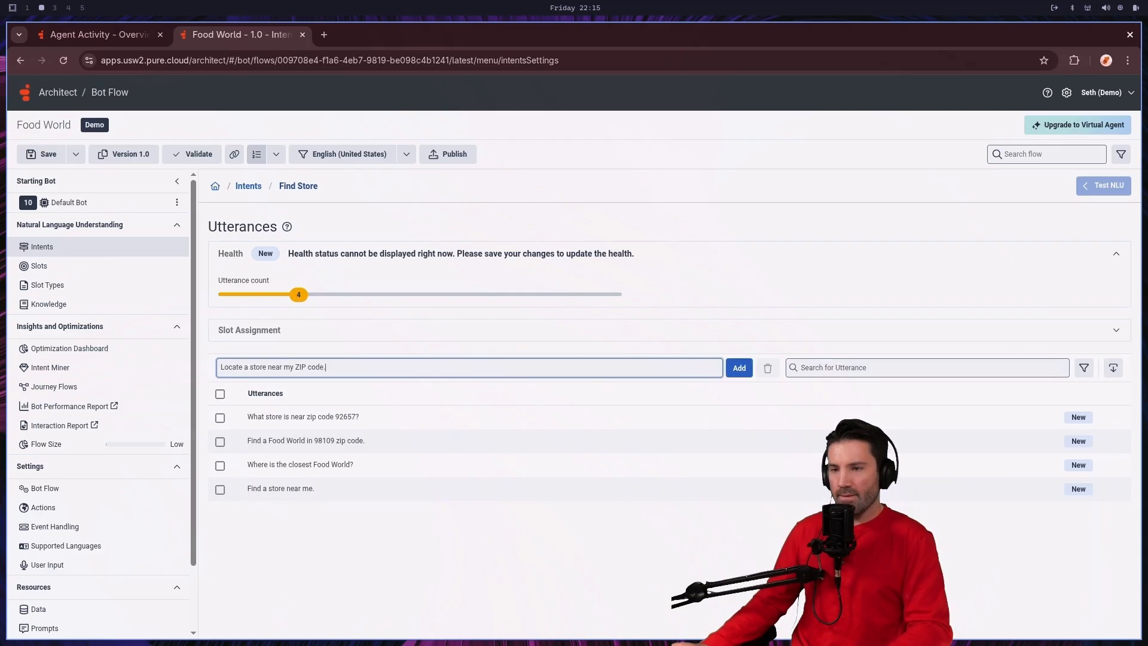
key("Return")
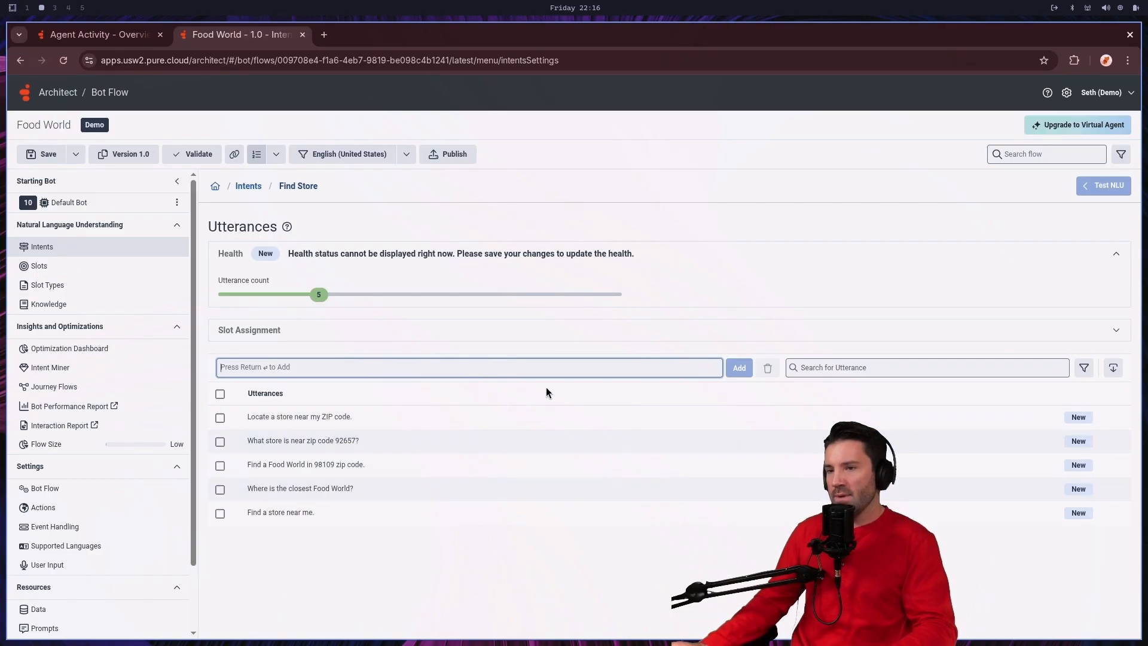
Step: Create a slot named Shopper_Id with a new RegEx slot type
left_click(61, 269)
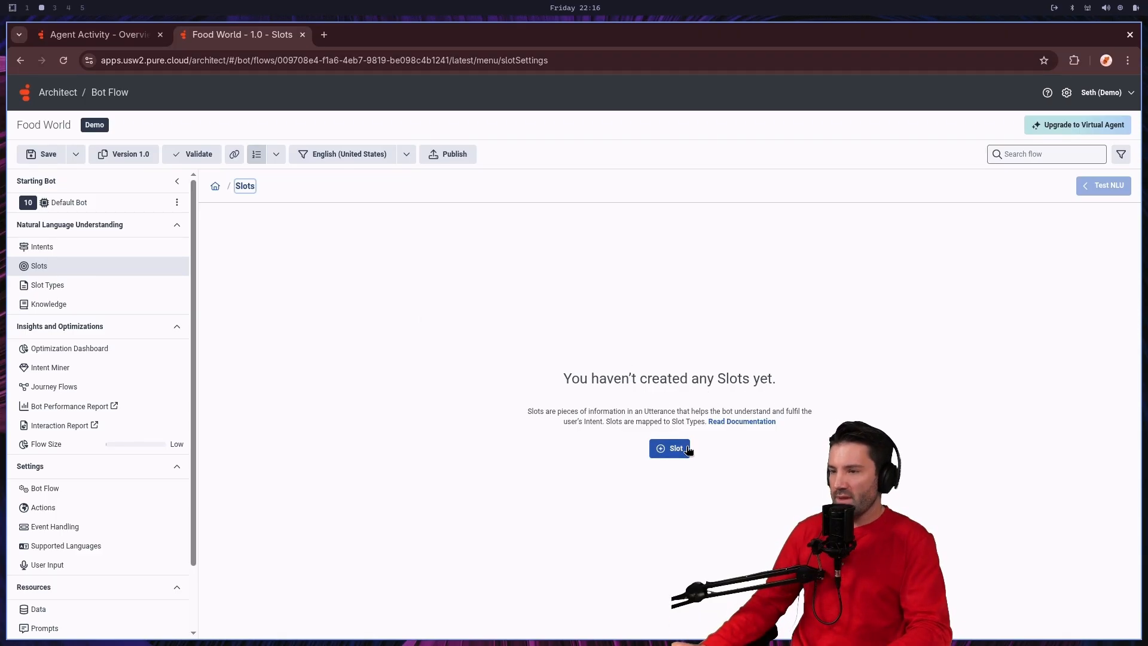
left_click(671, 448)
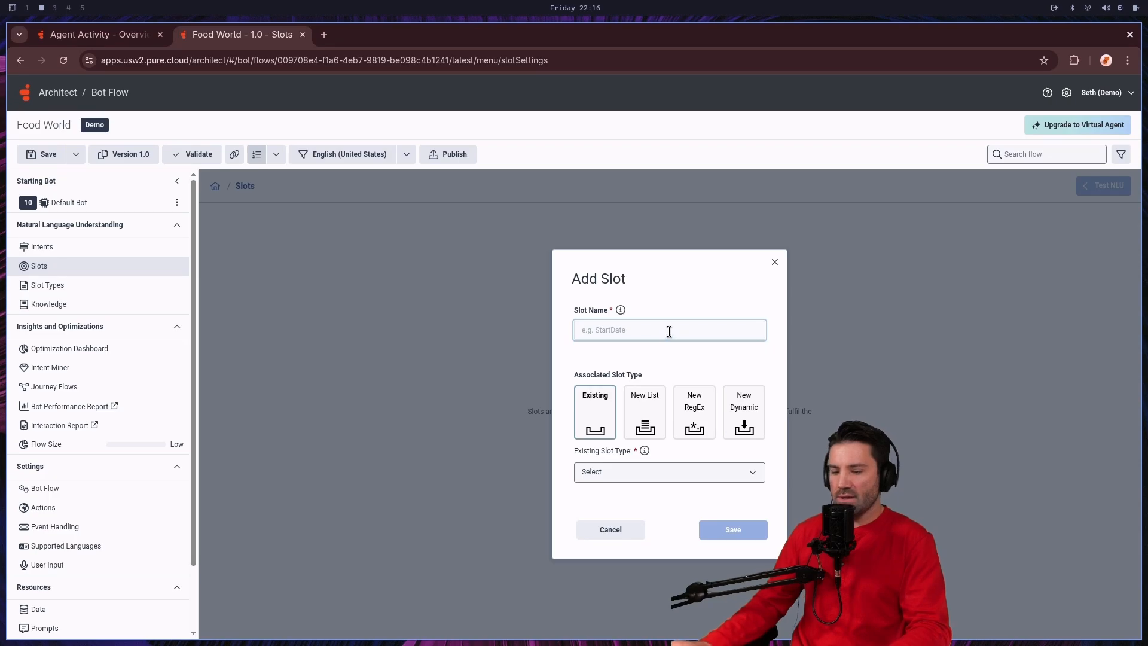
type("Shopp")
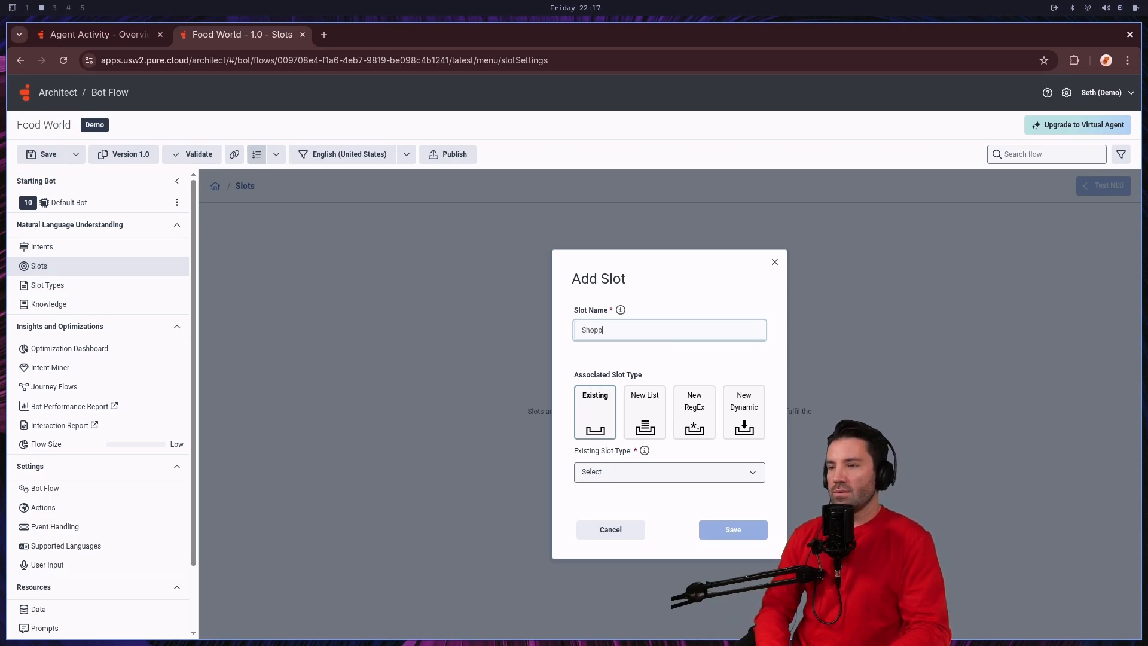
type("er")
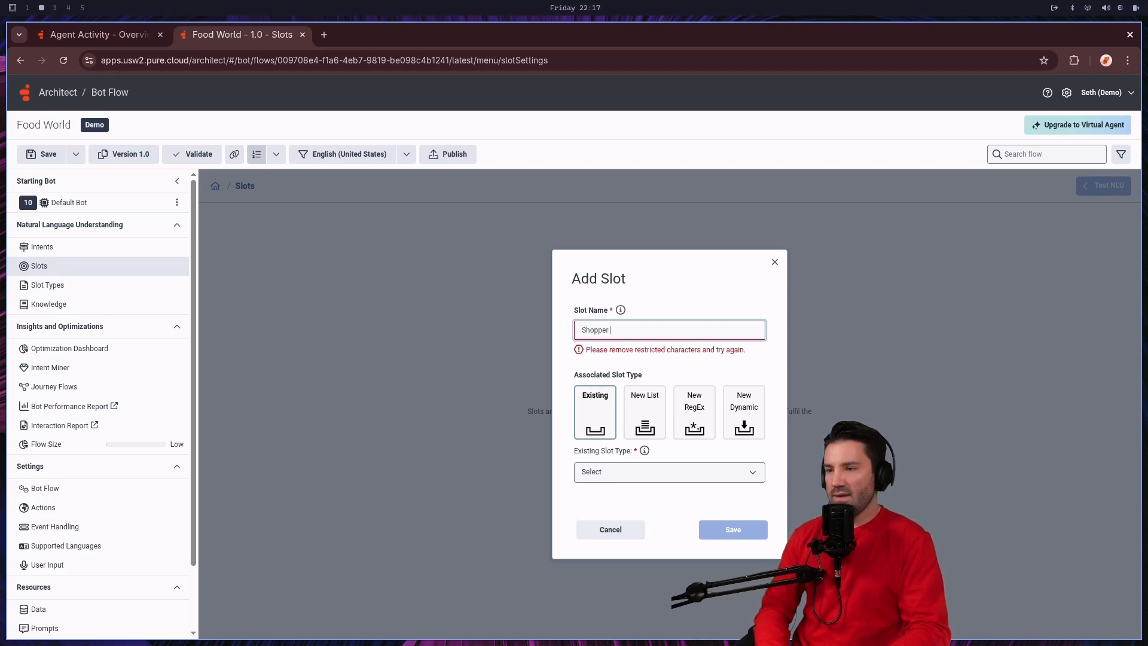
key("BackSpace")
type("_Id")
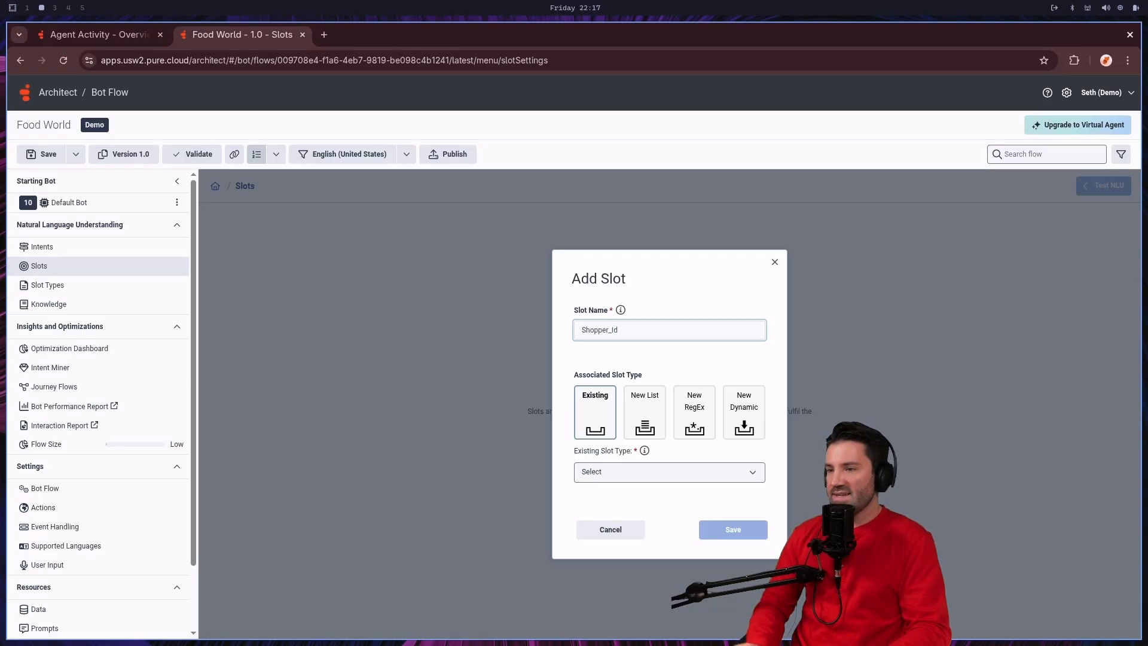
left_click(696, 407)
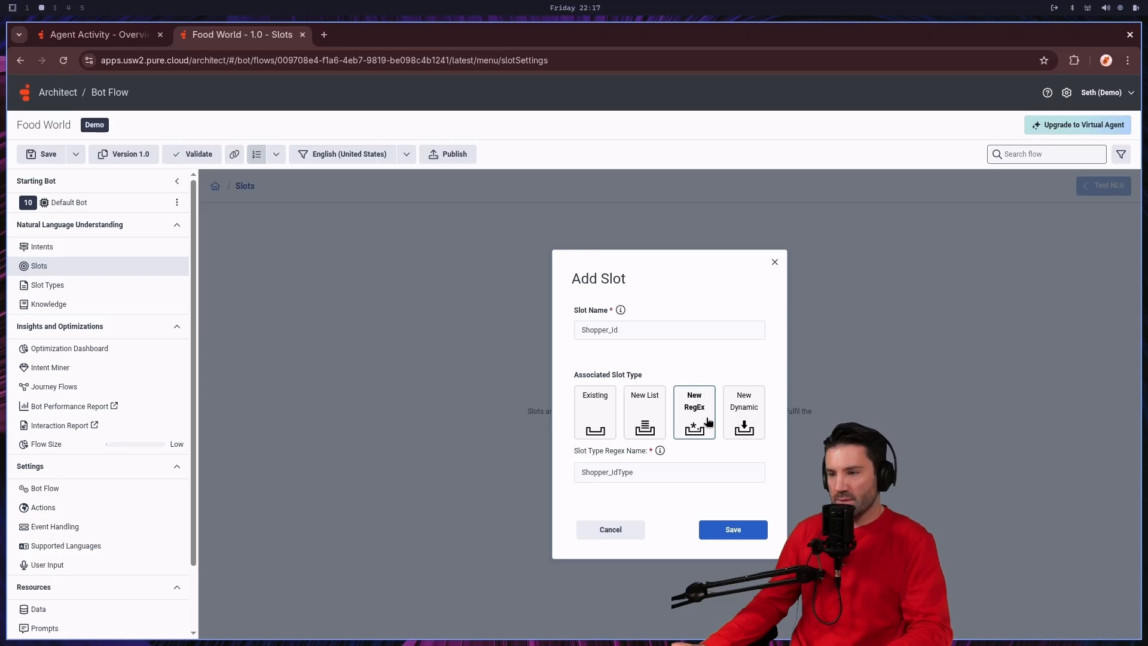
left_click(743, 531)
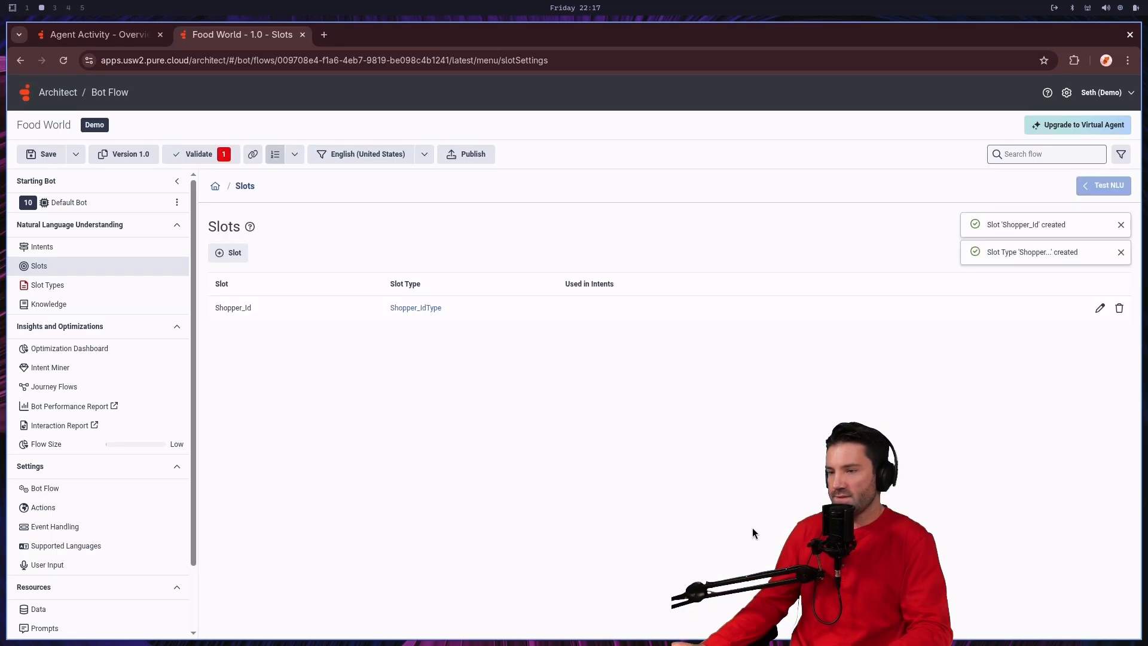
Step: Create a slot named CouponCode with a new RegEx slot type
left_click(235, 255)
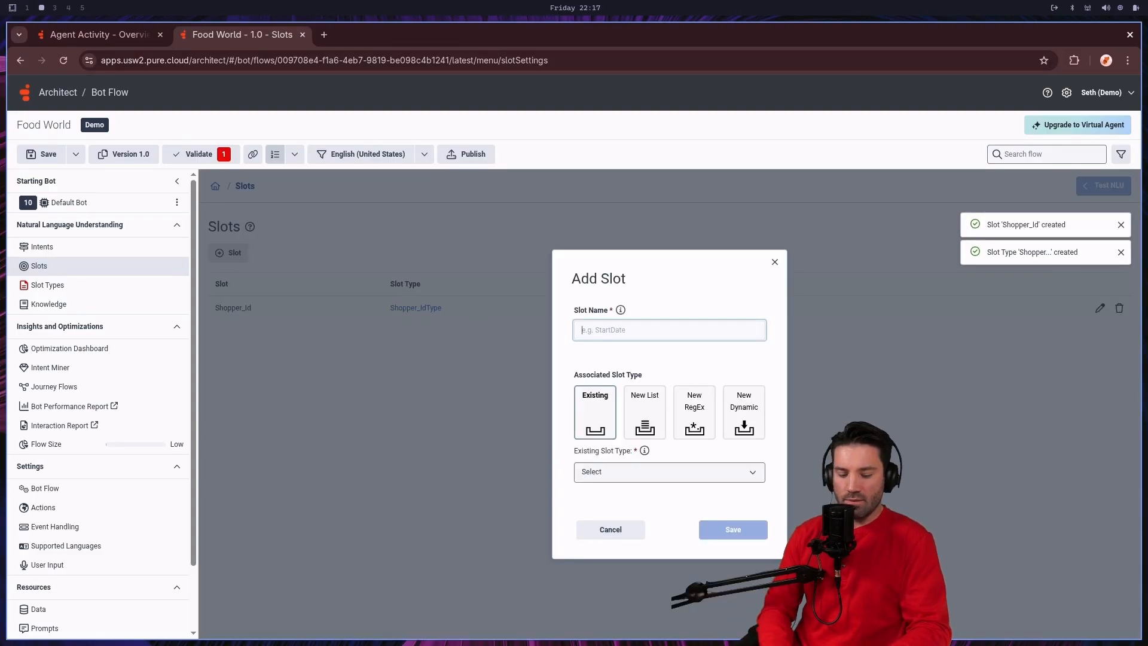
type("Zip")
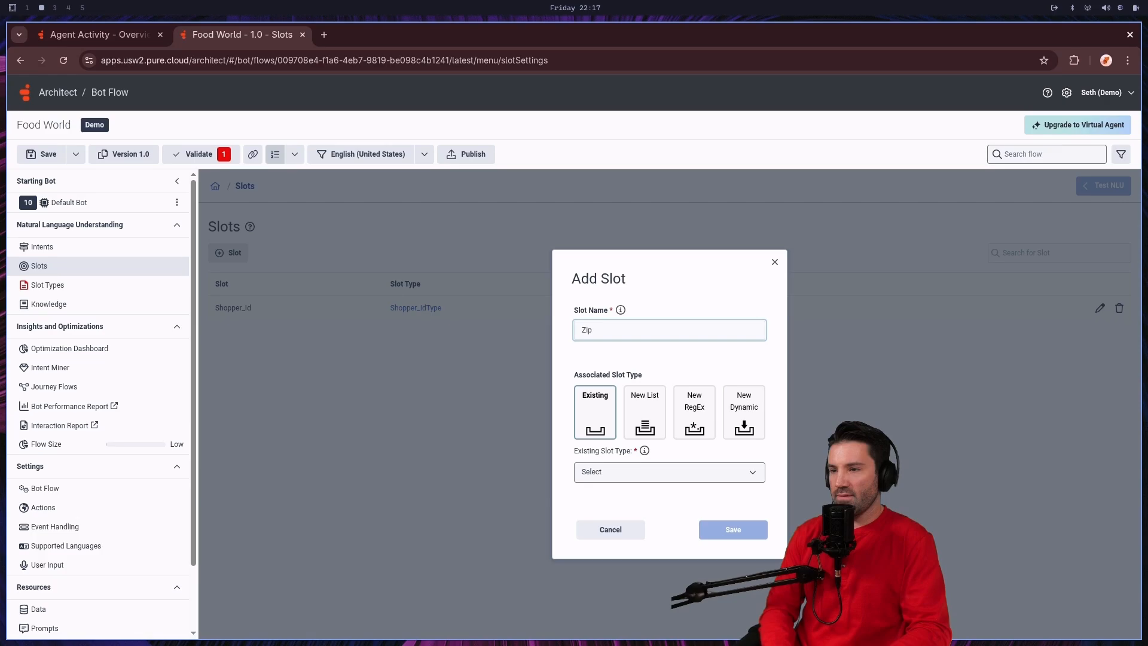
key("BackSpace")
type("Coupon")
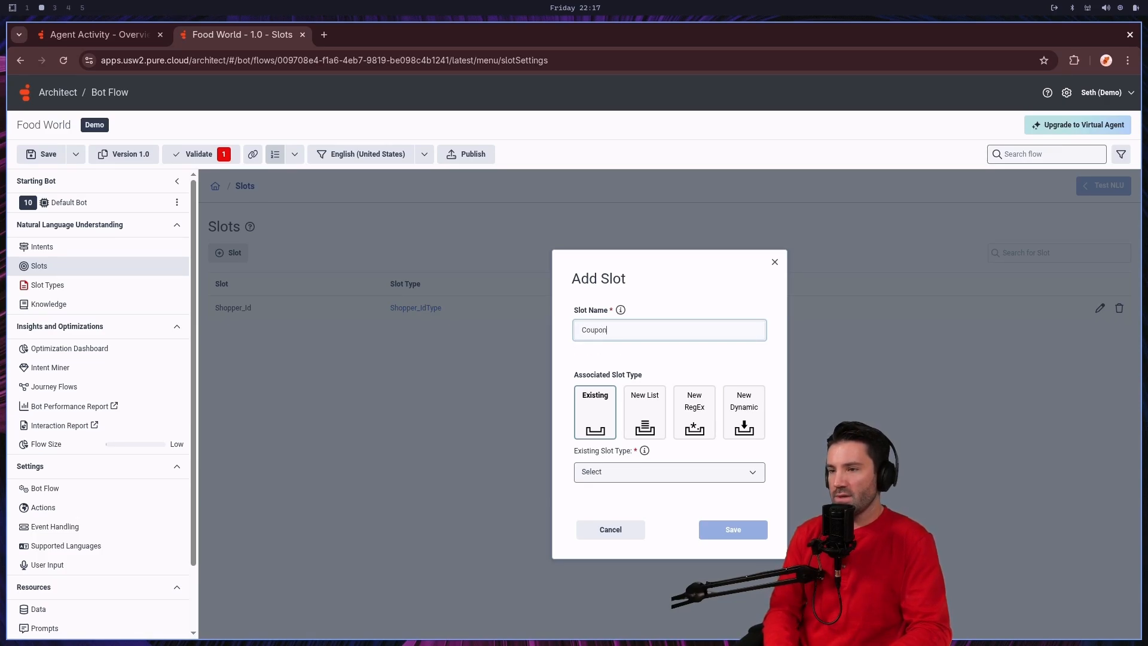
type("Code")
key("BackSpace")
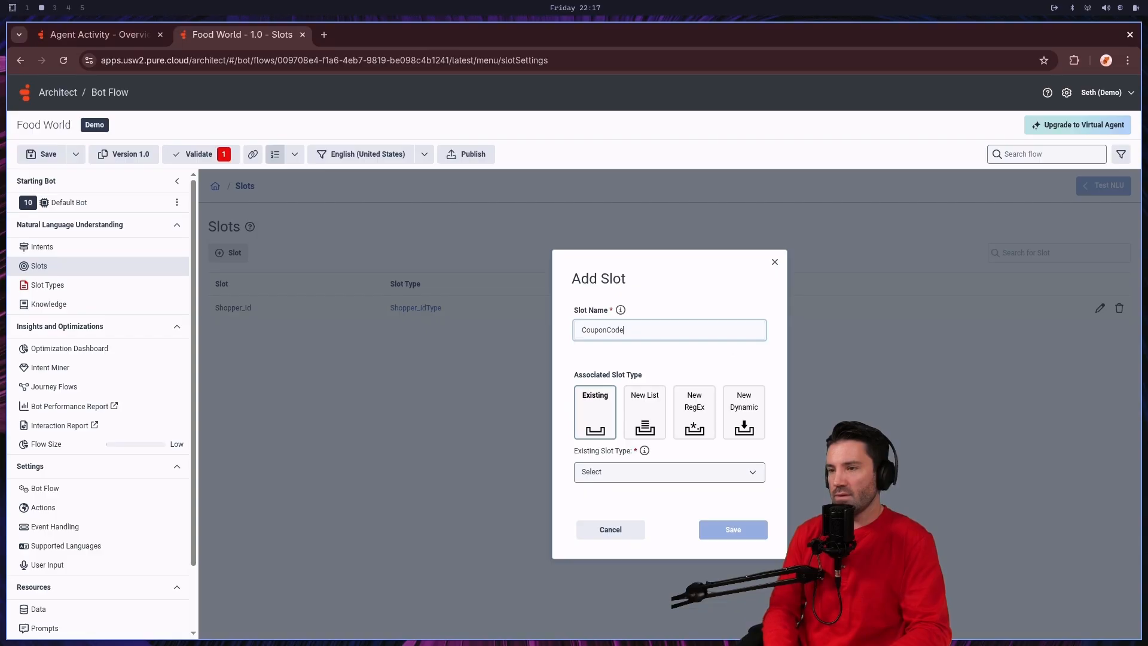
left_click(698, 411)
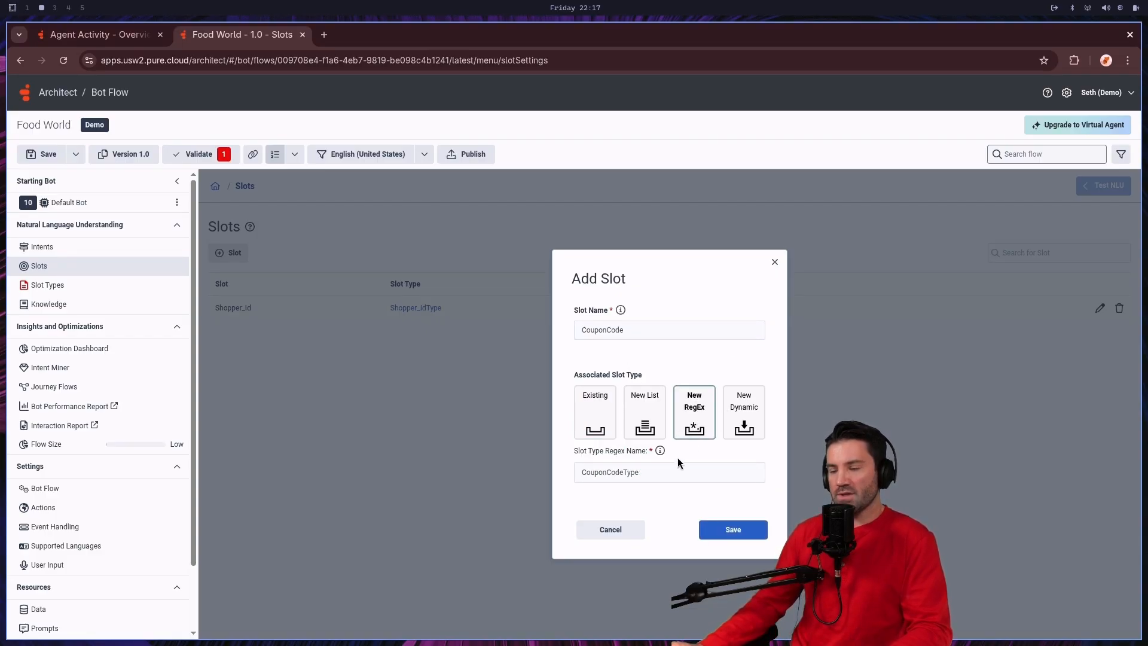
left_click(731, 534)
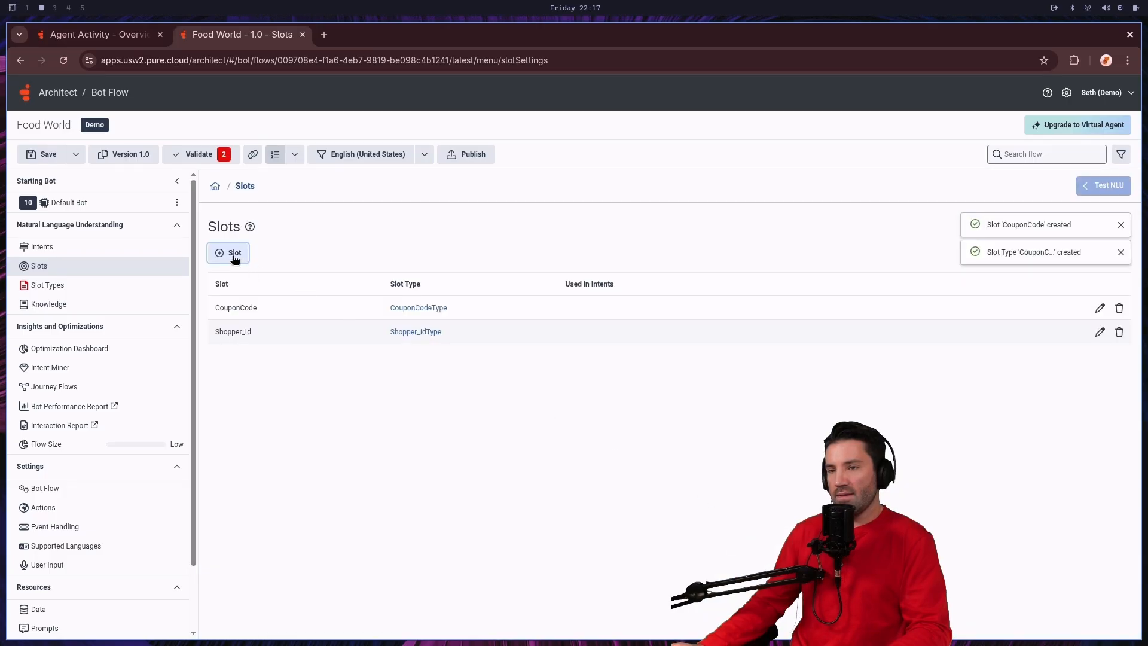
Step: Create a slot named ZipCode with a new RegEx slot type
left_click(233, 254)
type("Z")
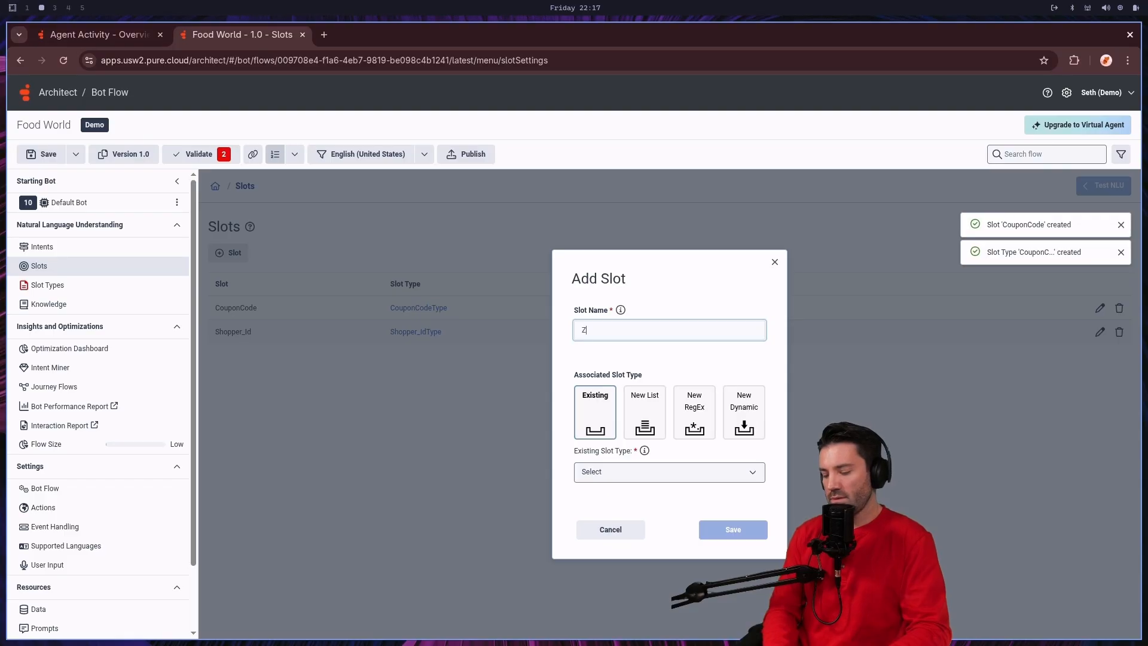
type("upCide")
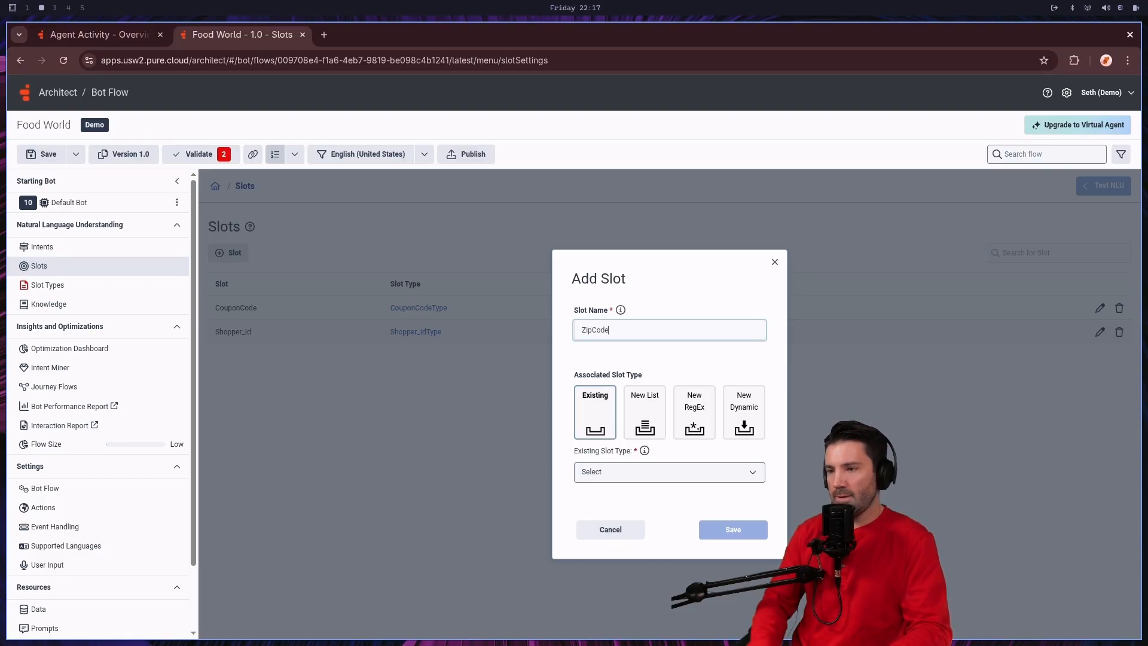
left_click(704, 414)
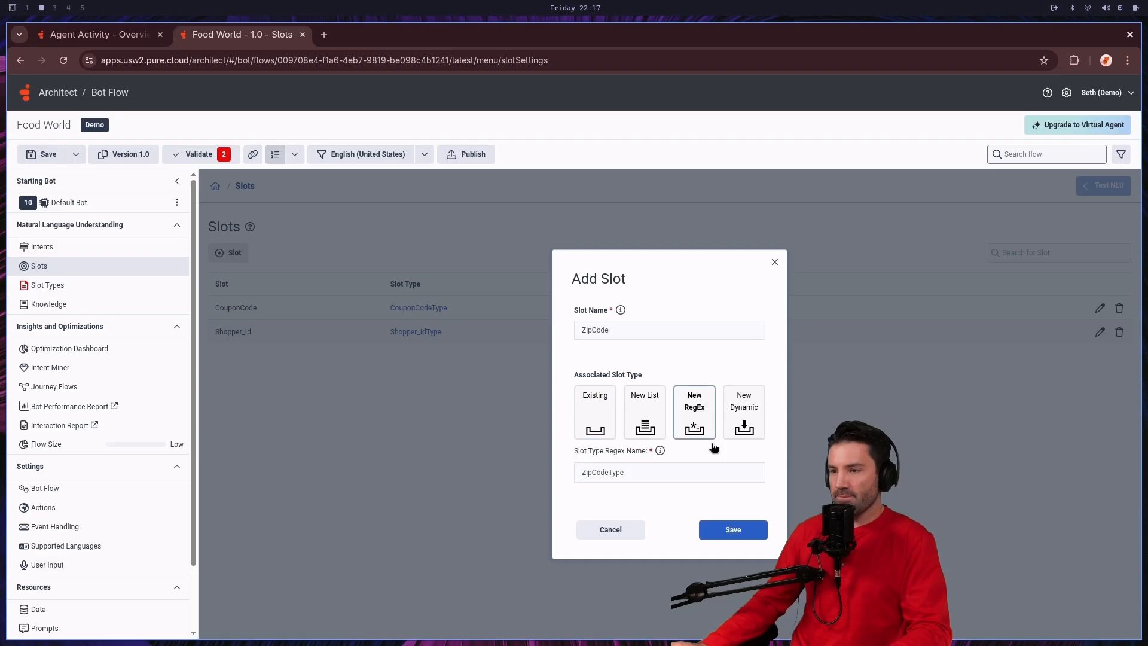
left_click(739, 528)
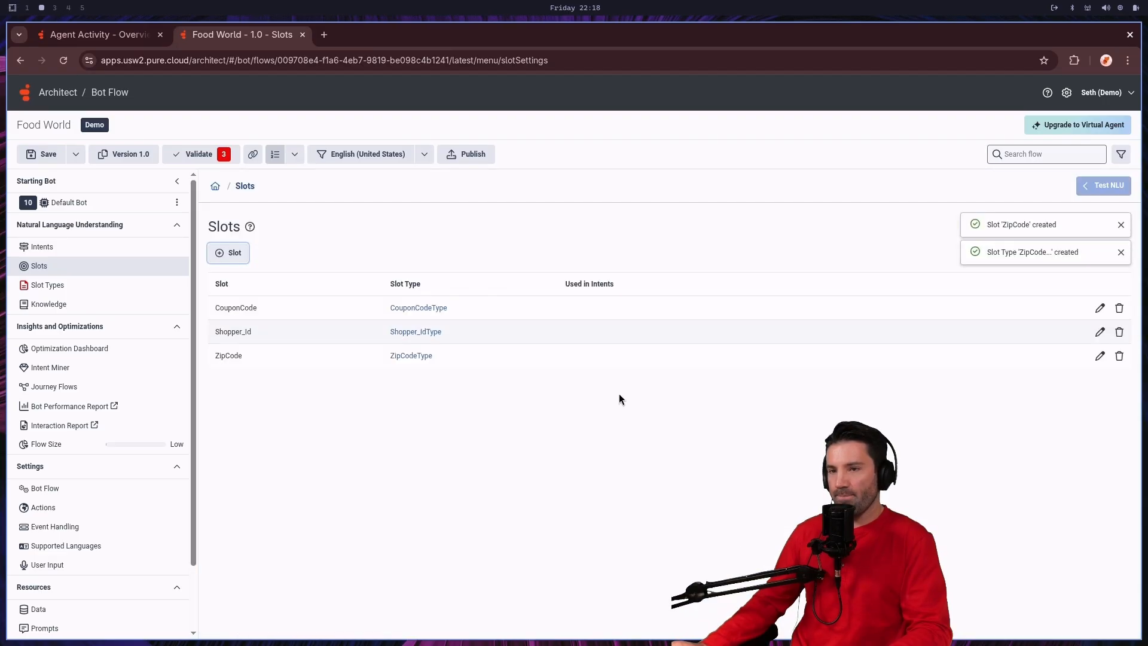
Step: Add the regular expression ^\d{10}$ to the CouponCodeType slot type
left_click(225, 157)
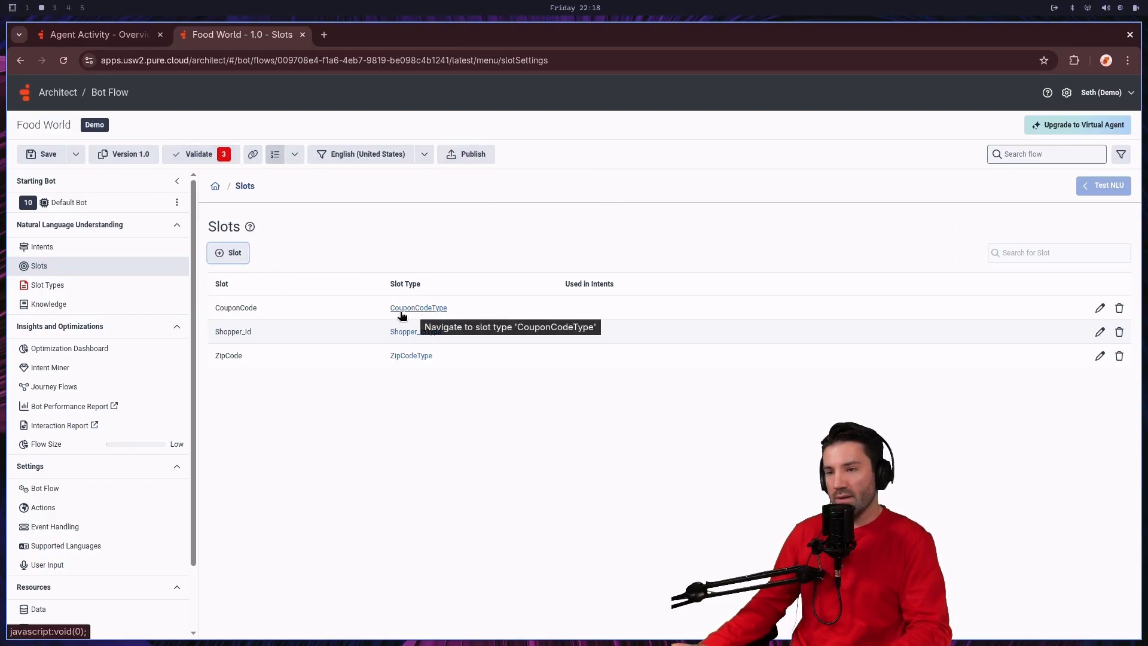
left_click(52, 287)
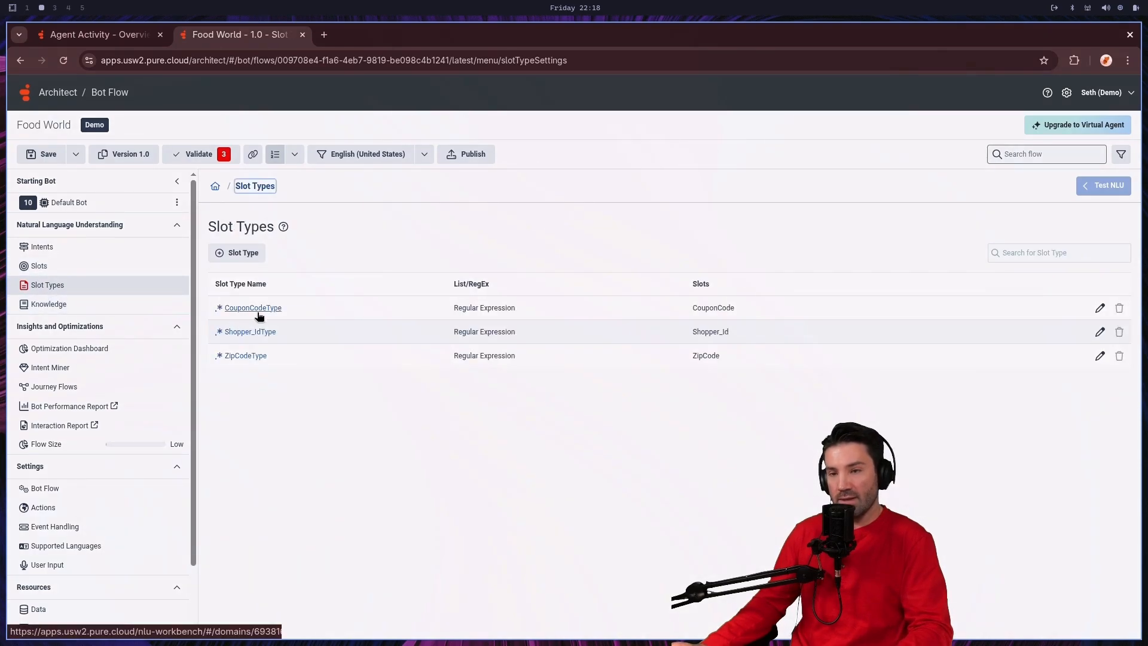
left_click(264, 311)
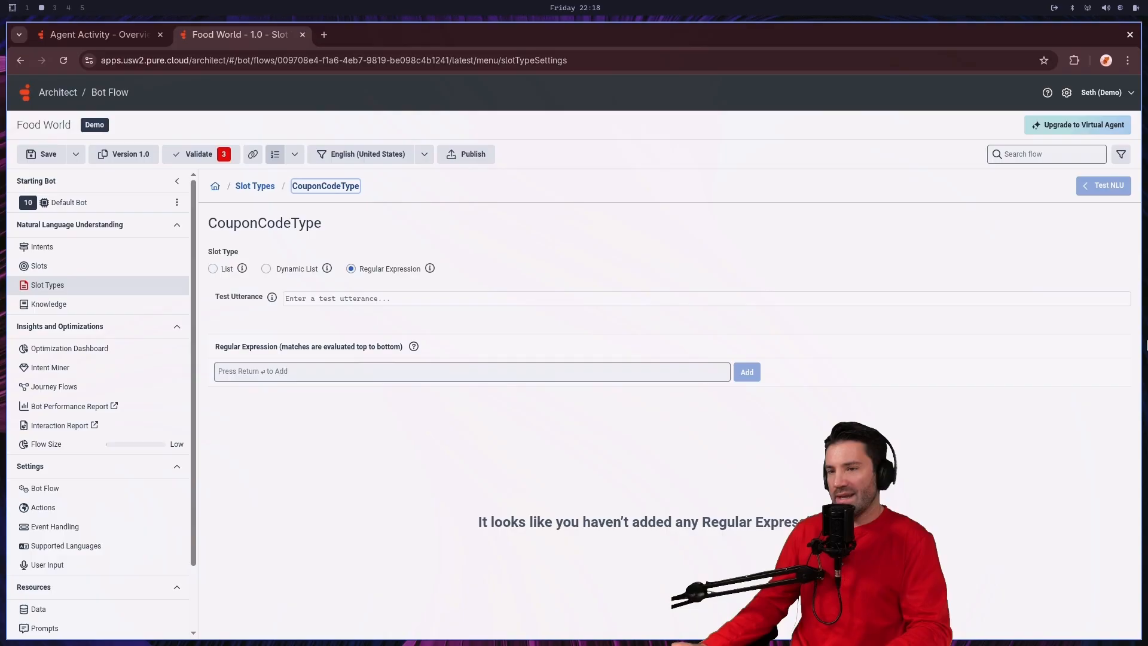
left_click(261, 371)
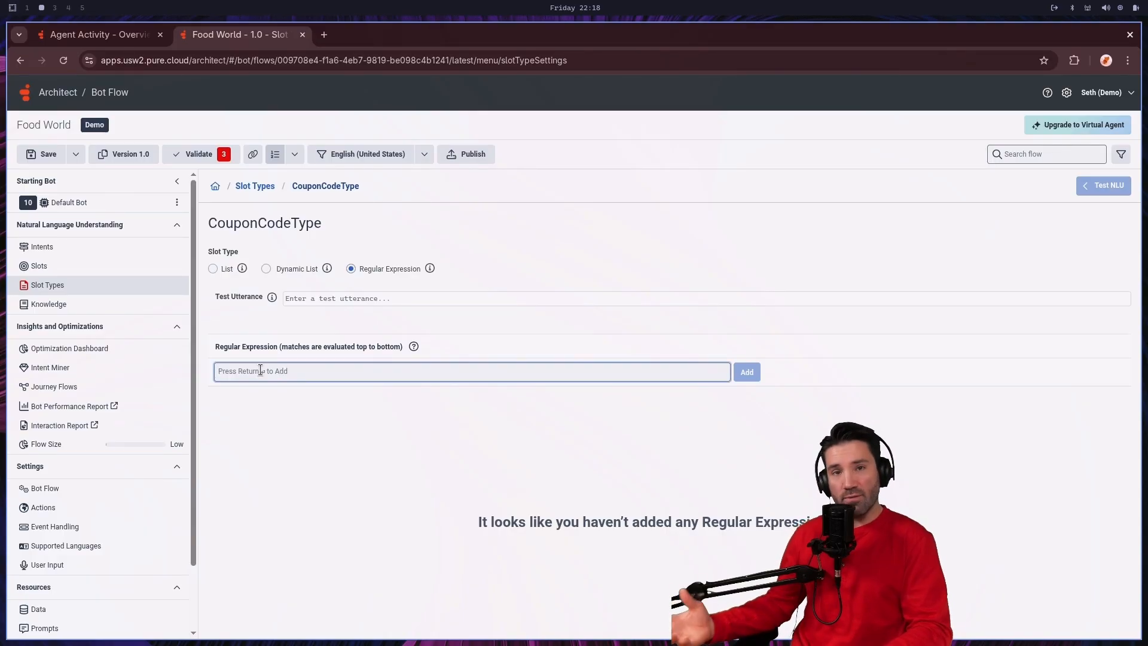
type("^\\d{10}$")
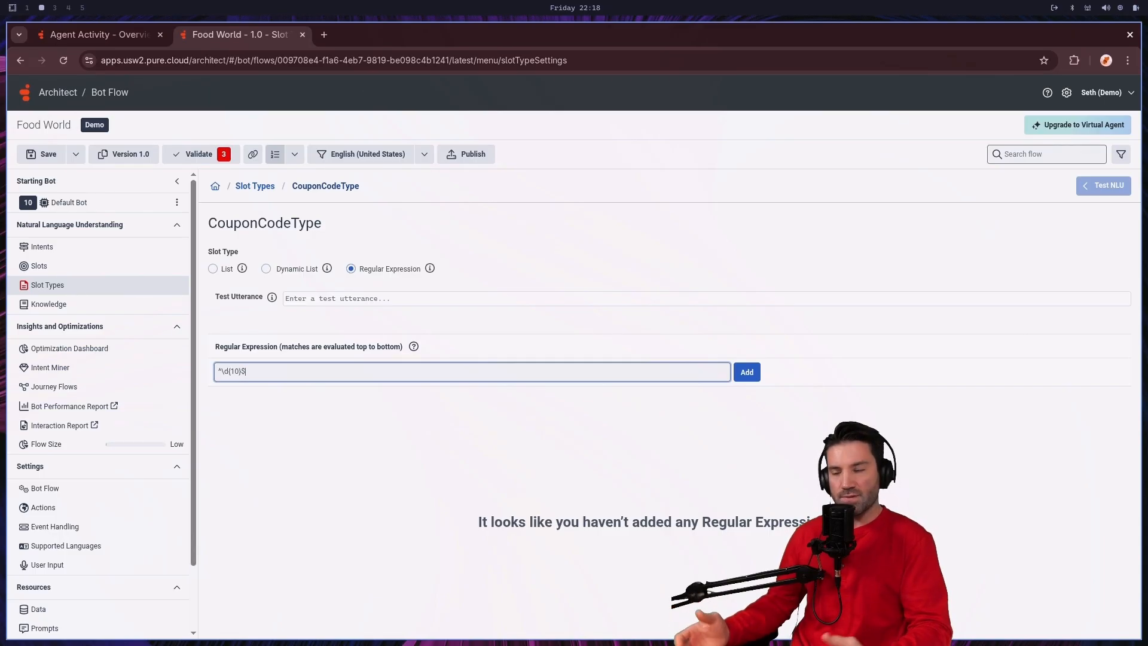
left_click(752, 375)
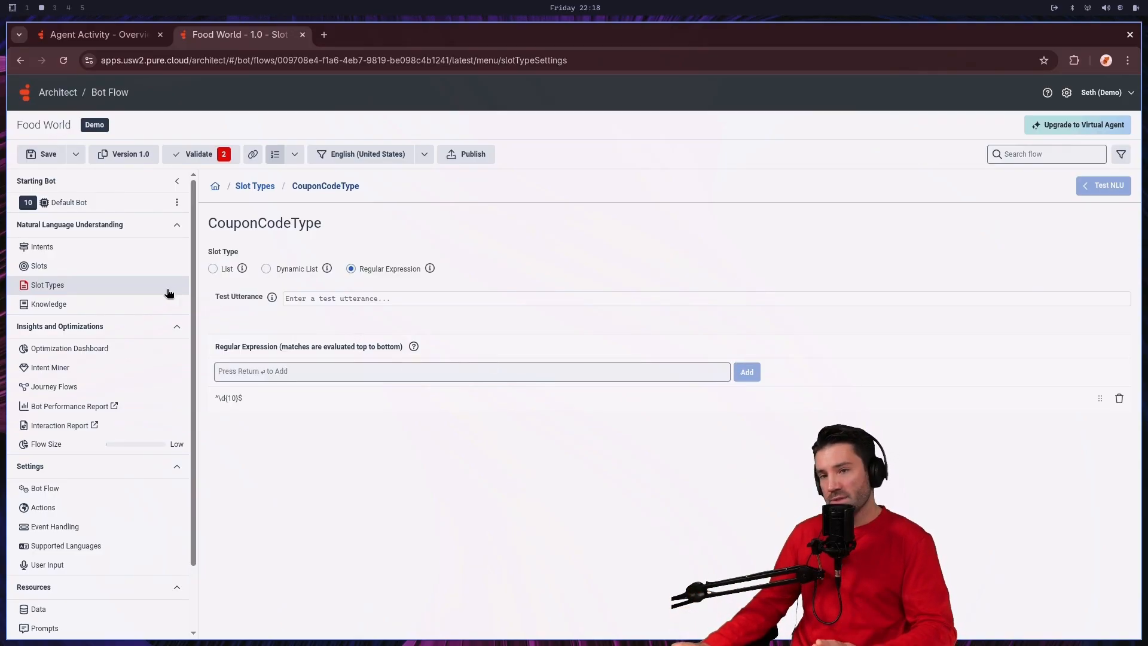
Step: Change the CouponCodeType regular expression to ^\d{5}$ so that it matches five digits
left_click(236, 399)
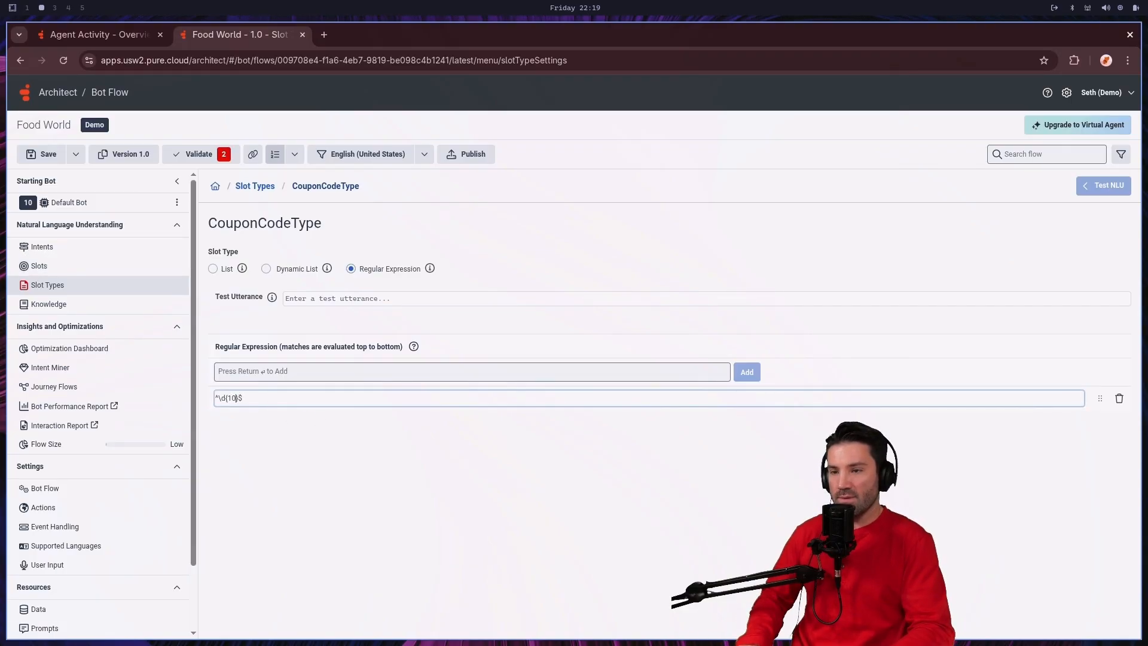
key("BackSpace")
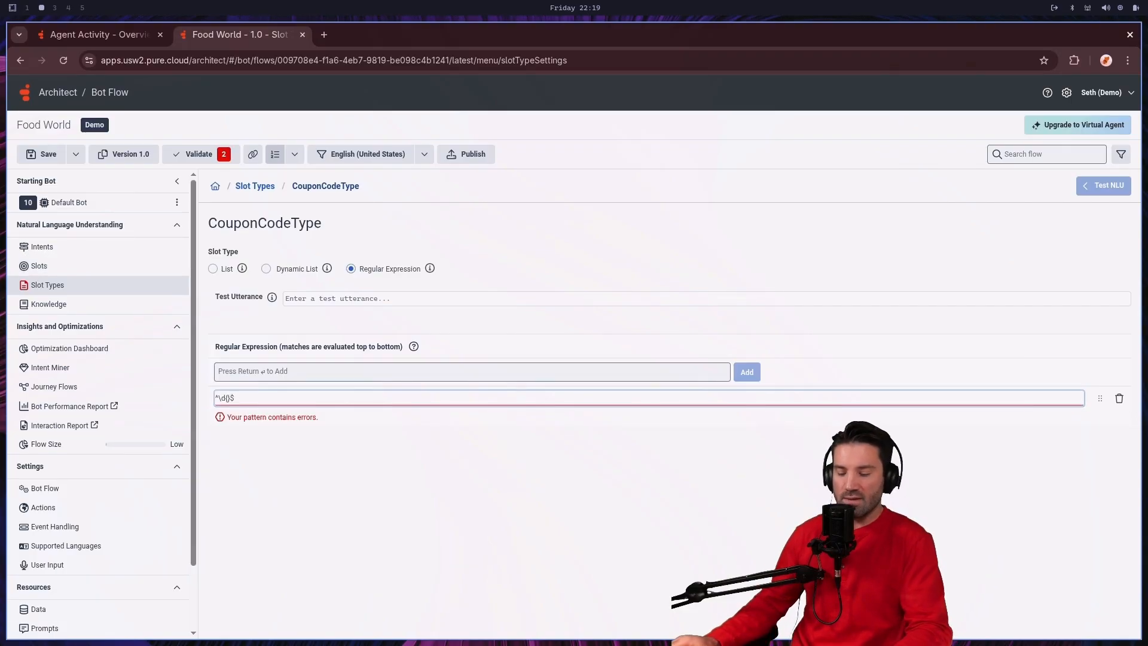
type("5")
left_click(383, 422)
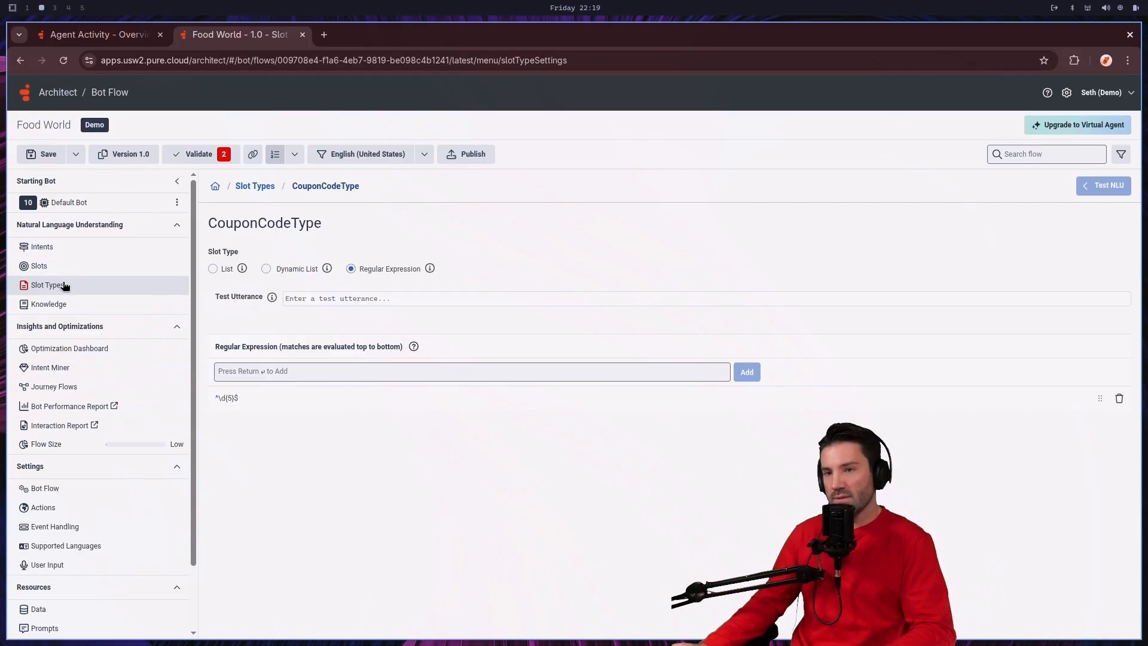
Step: Add the regular expression ^\d{10}$ to the Shopper_IdType slot type
left_click(263, 187)
left_click(269, 334)
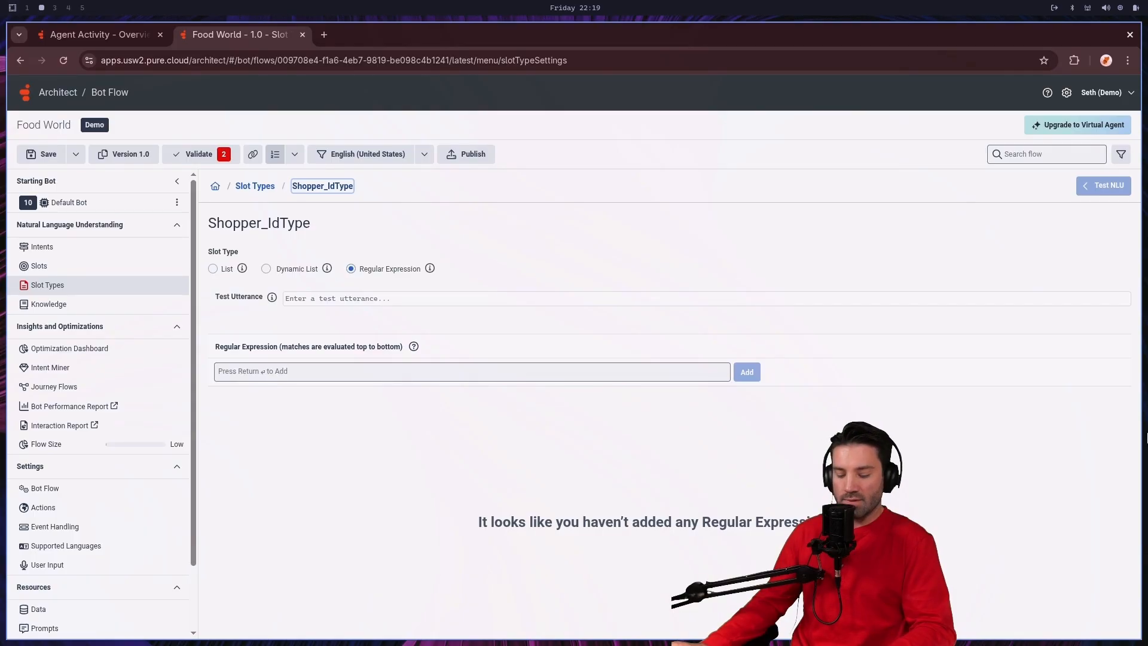
left_click(263, 371)
type("^\\d{10}$")
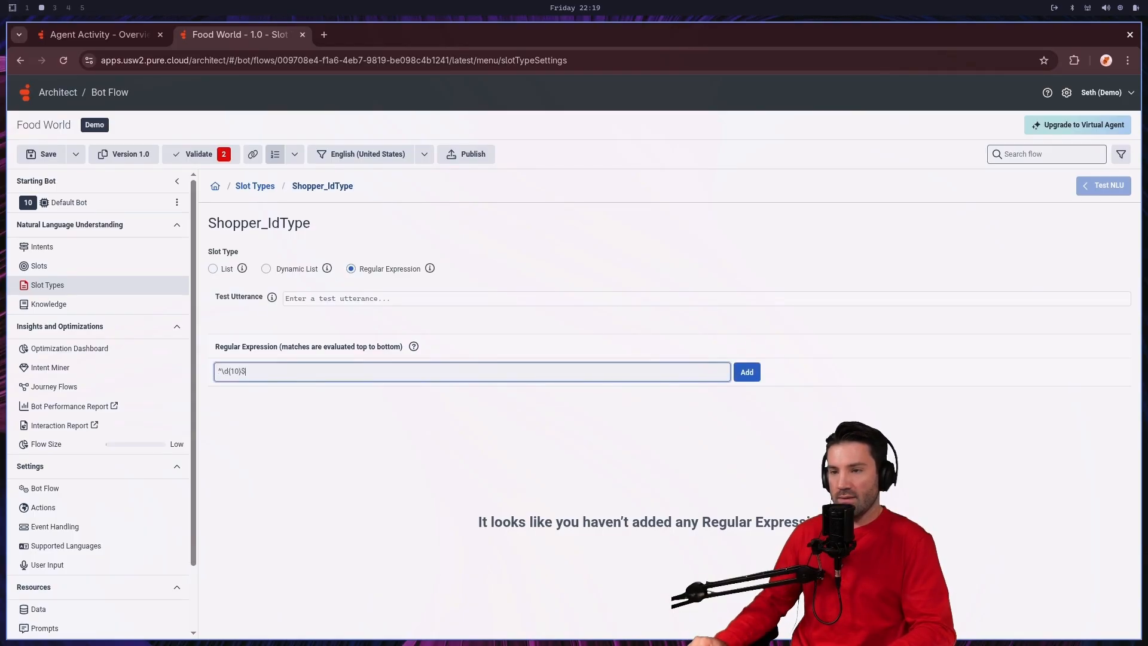
key("Return")
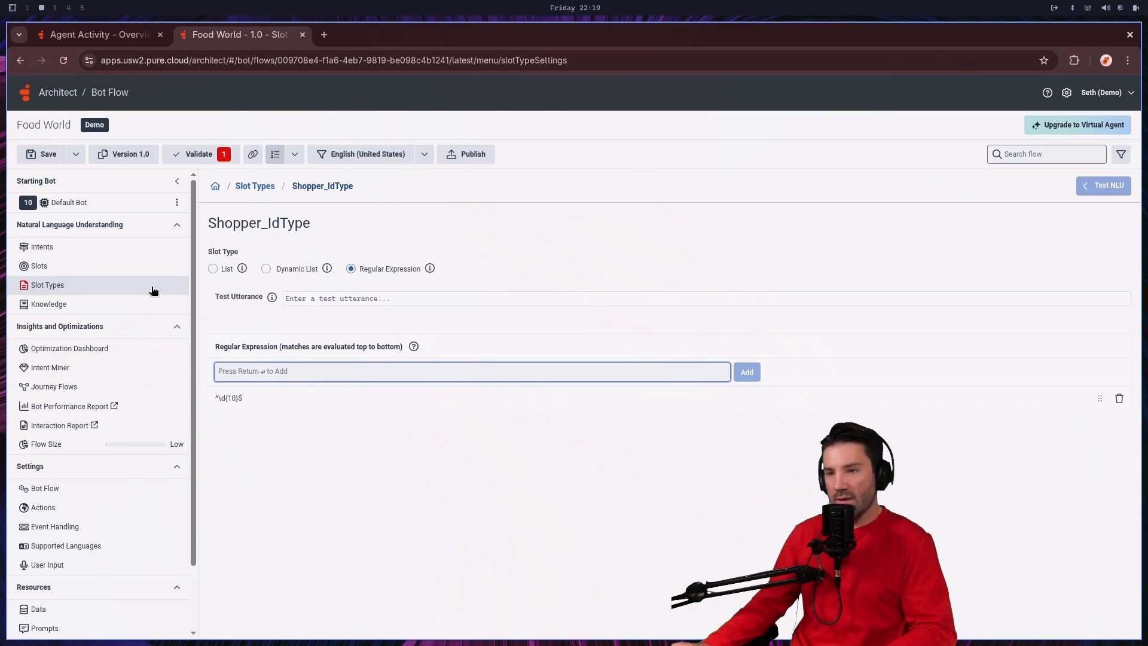
Step: Add the regular expression ^\d{5}$ to the ZipCodeType slot type
left_click(55, 291)
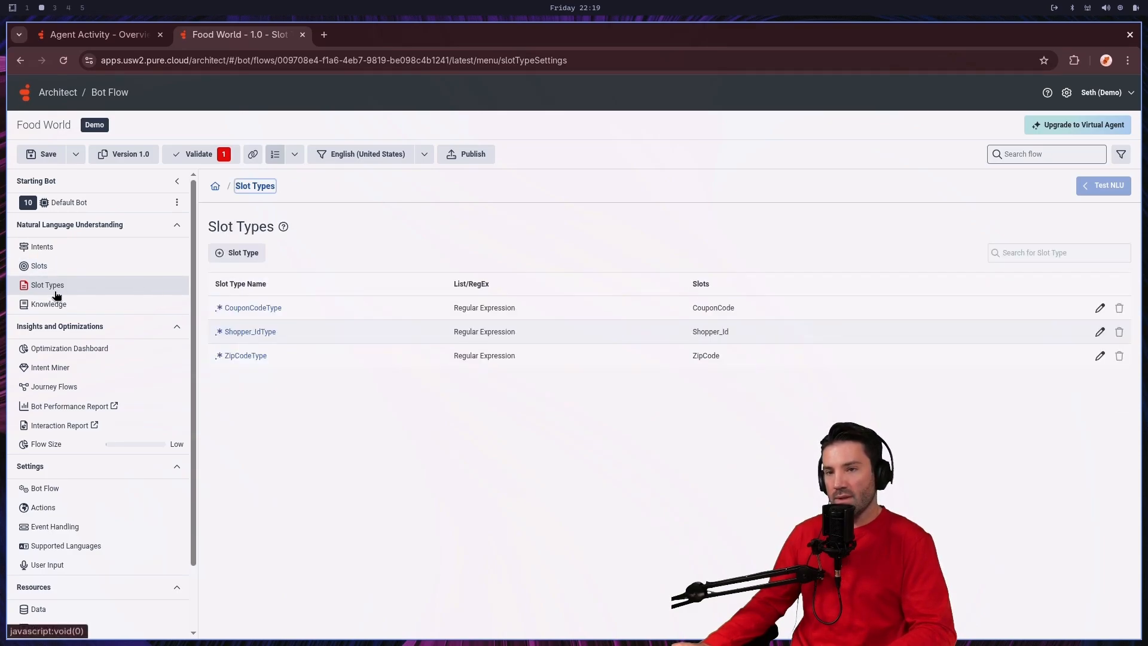
left_click(254, 357)
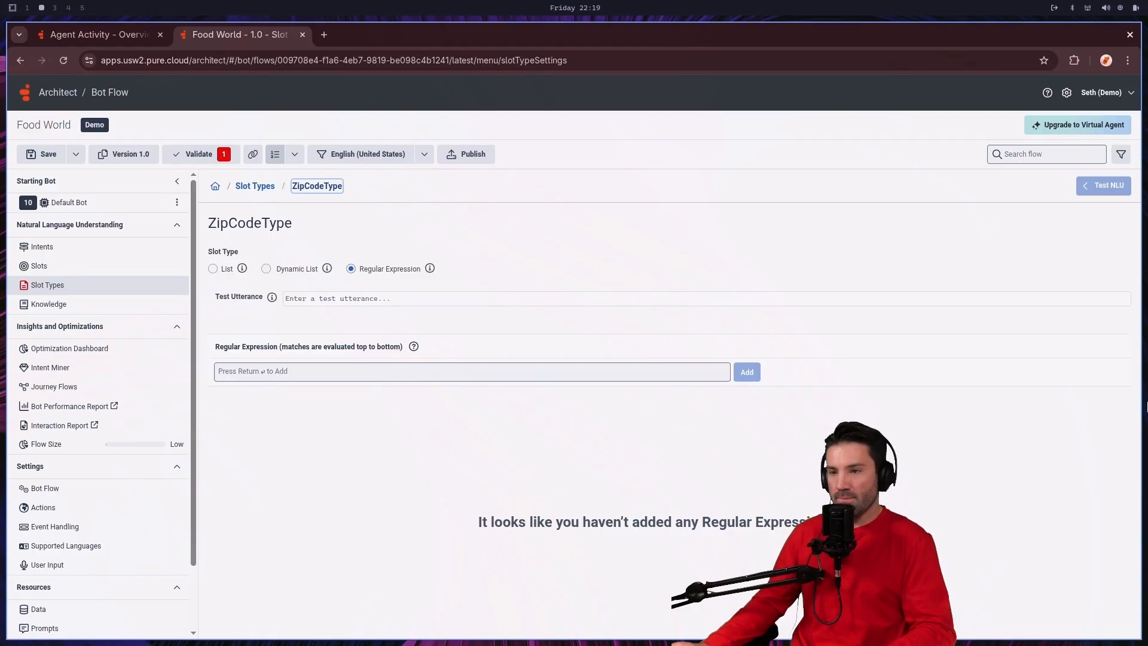
left_click(323, 372)
type("^\\d{5}$")
left_click(747, 372)
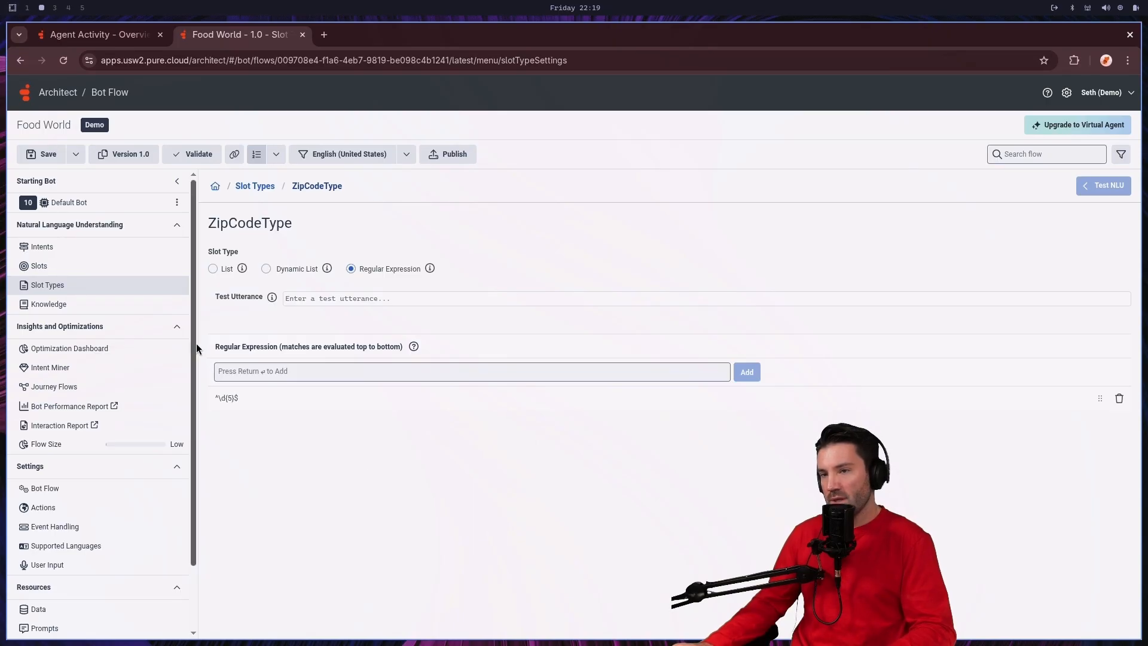
Step: Set Food World as the flow's default knowledge base and save the flow
left_click(61, 268)
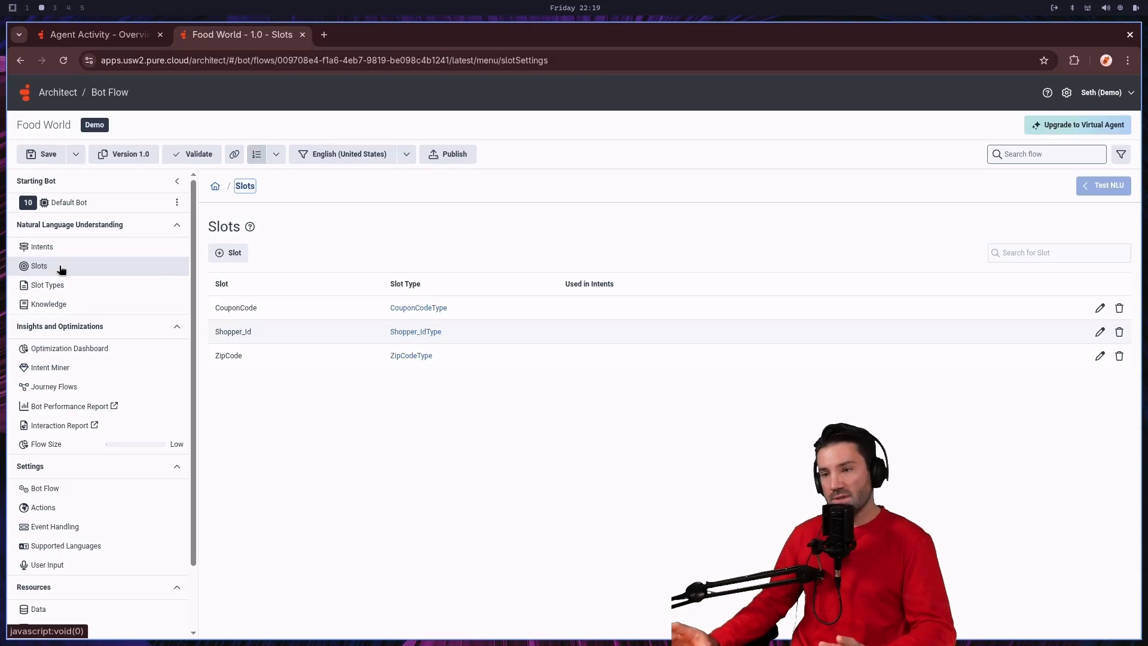
left_click(54, 305)
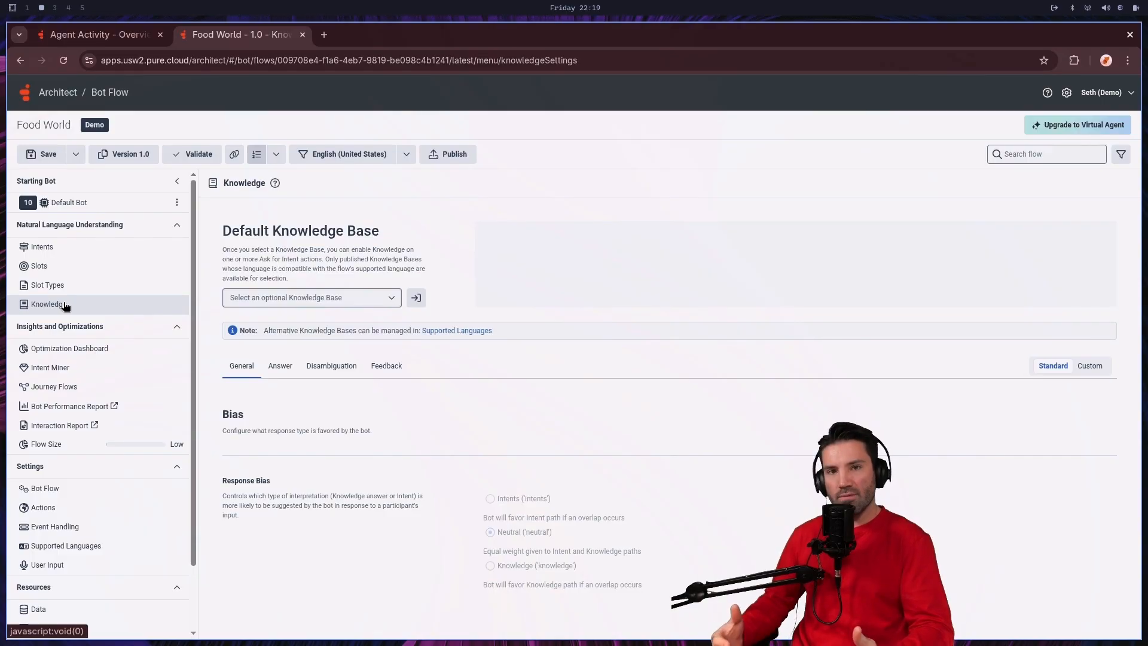
left_click(321, 297)
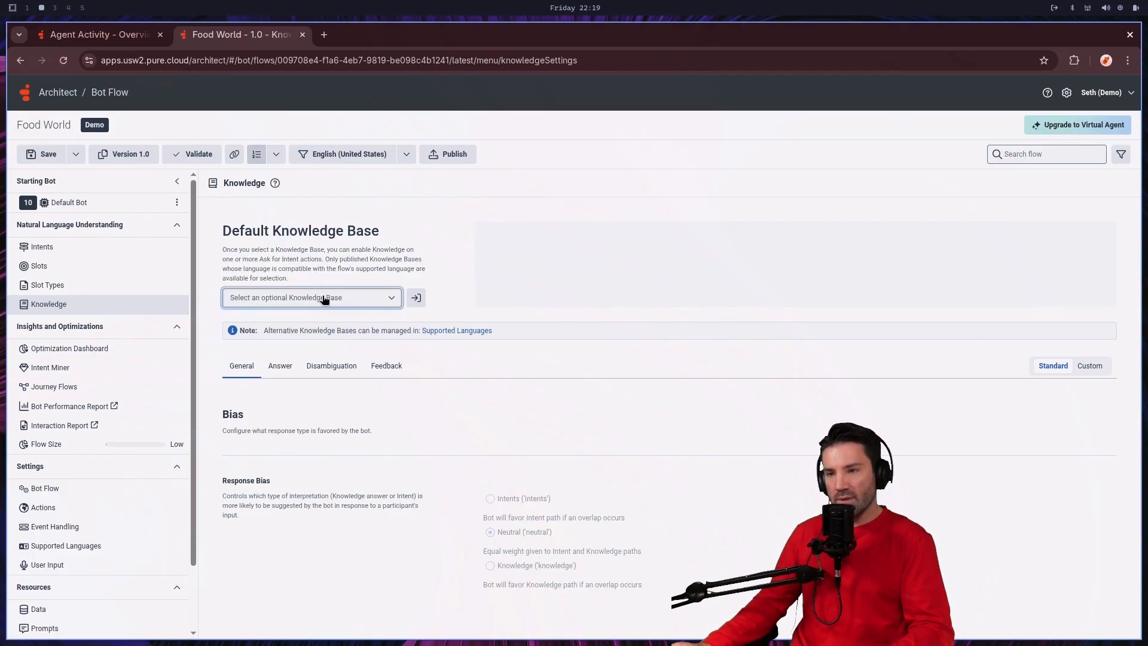
left_click(289, 364)
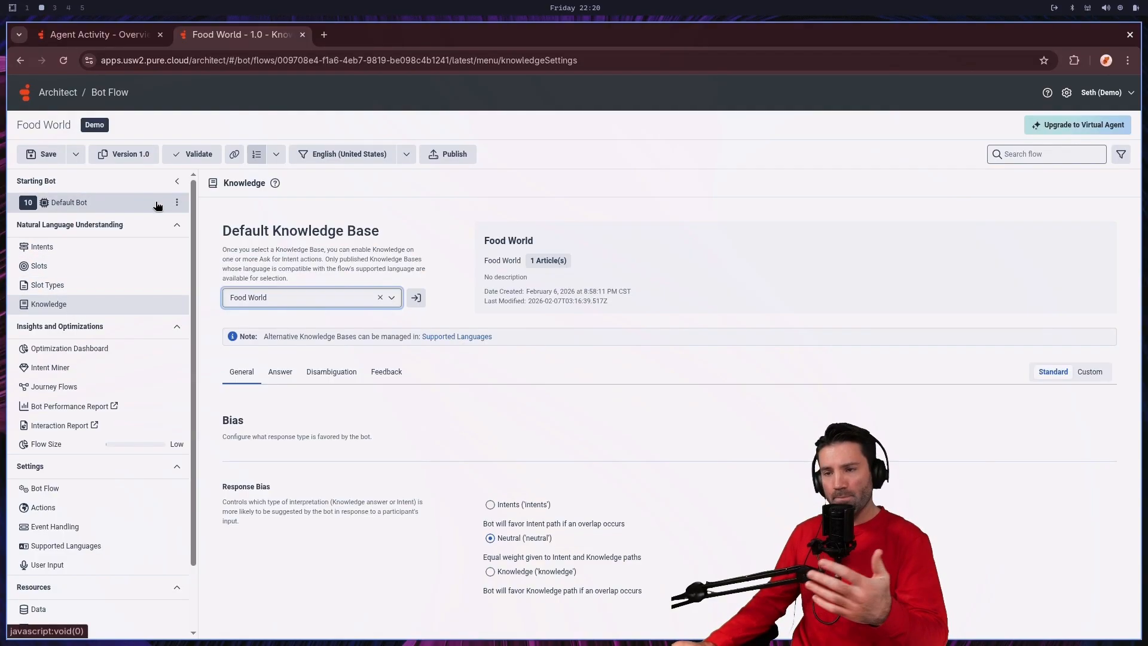
left_click(46, 156)
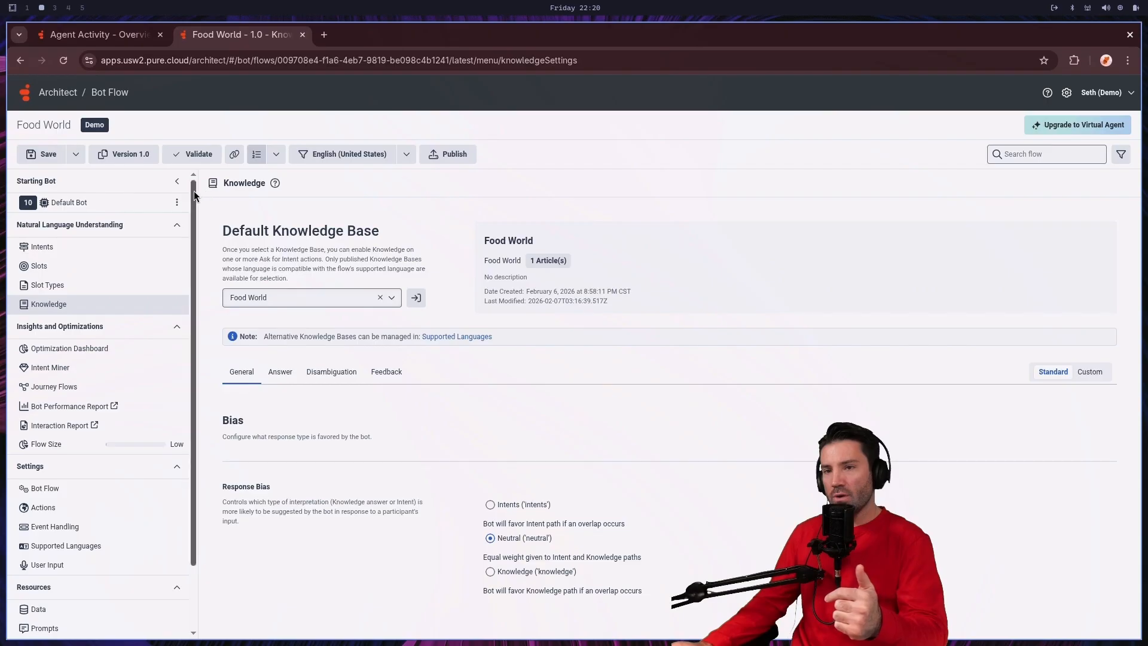
Step: Open the Default Bot task and examine the toolbox action categories that can be inserted between Start and Exit Bot Flow
left_click(79, 203)
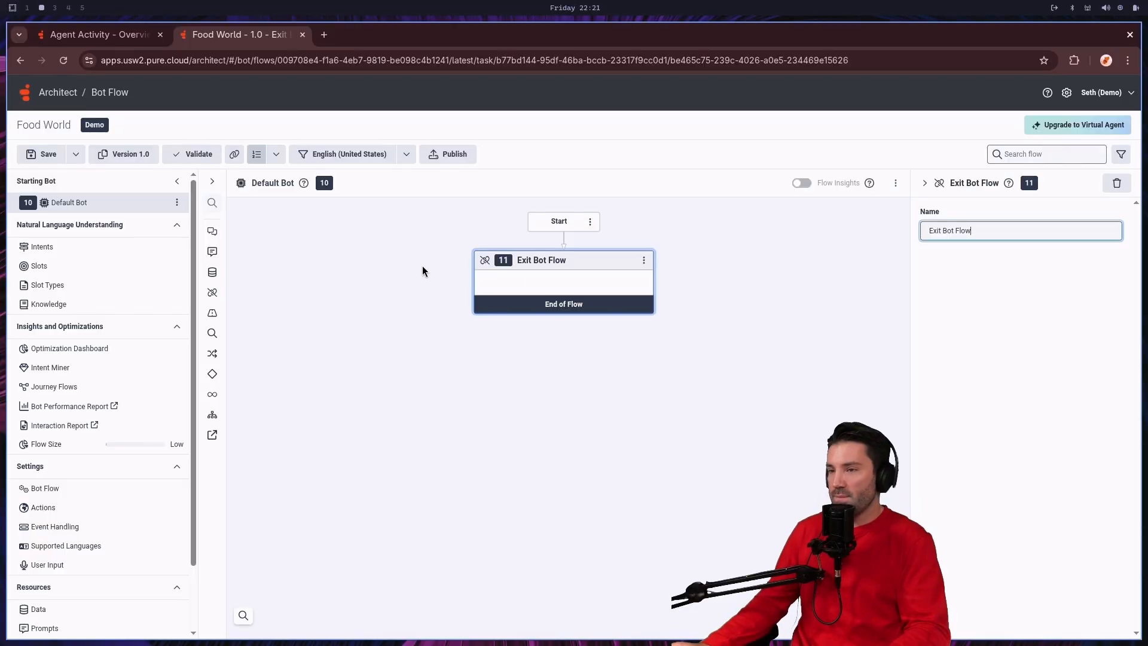
left_click(563, 243)
mouse_move(536, 259)
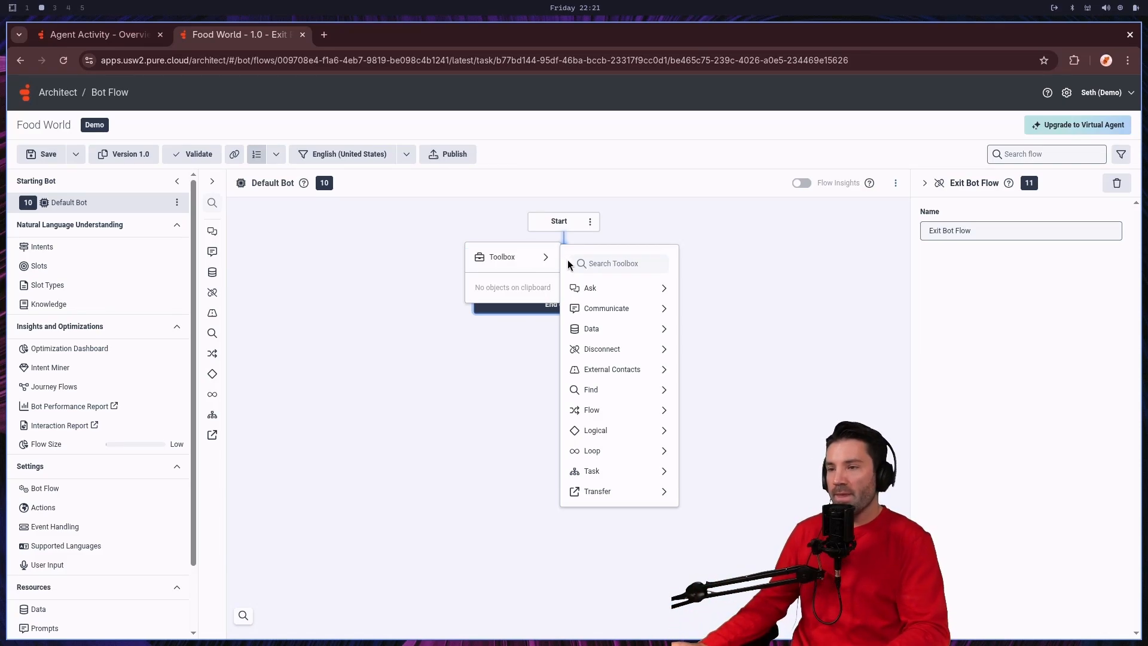
mouse_move(607, 289)
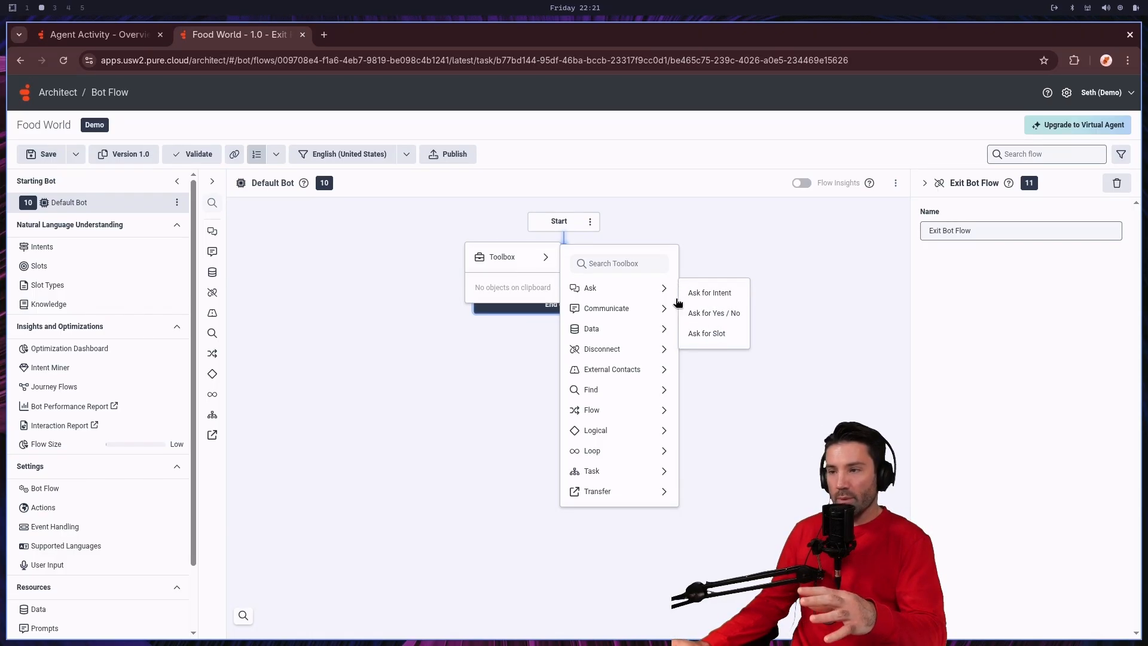
mouse_move(638, 315)
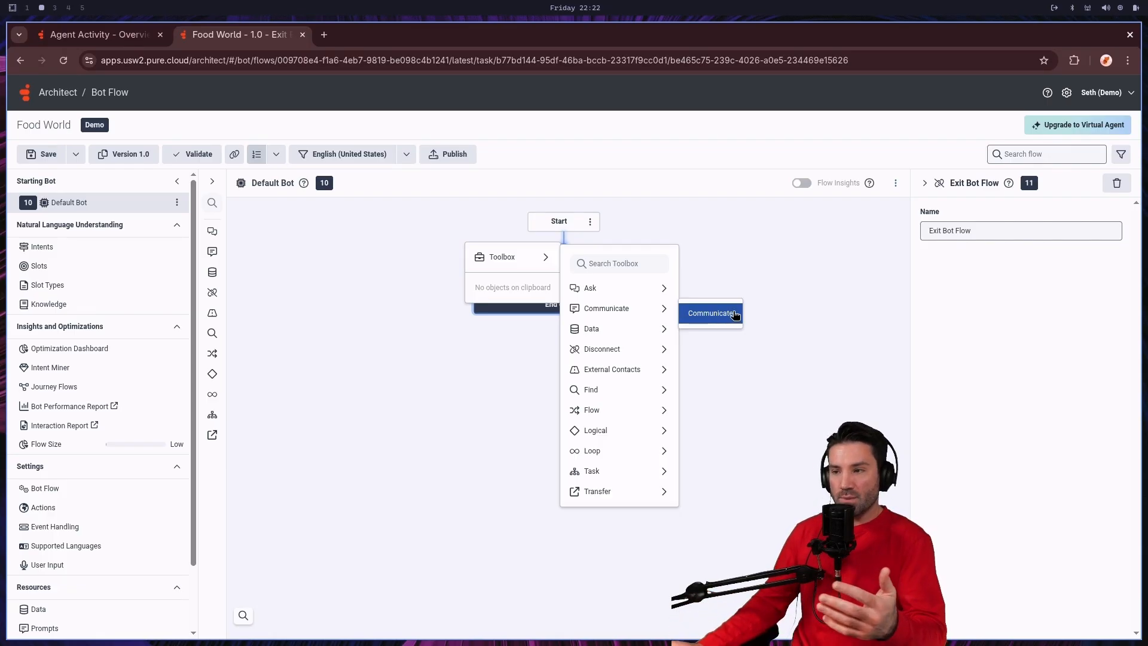
mouse_move(601, 333)
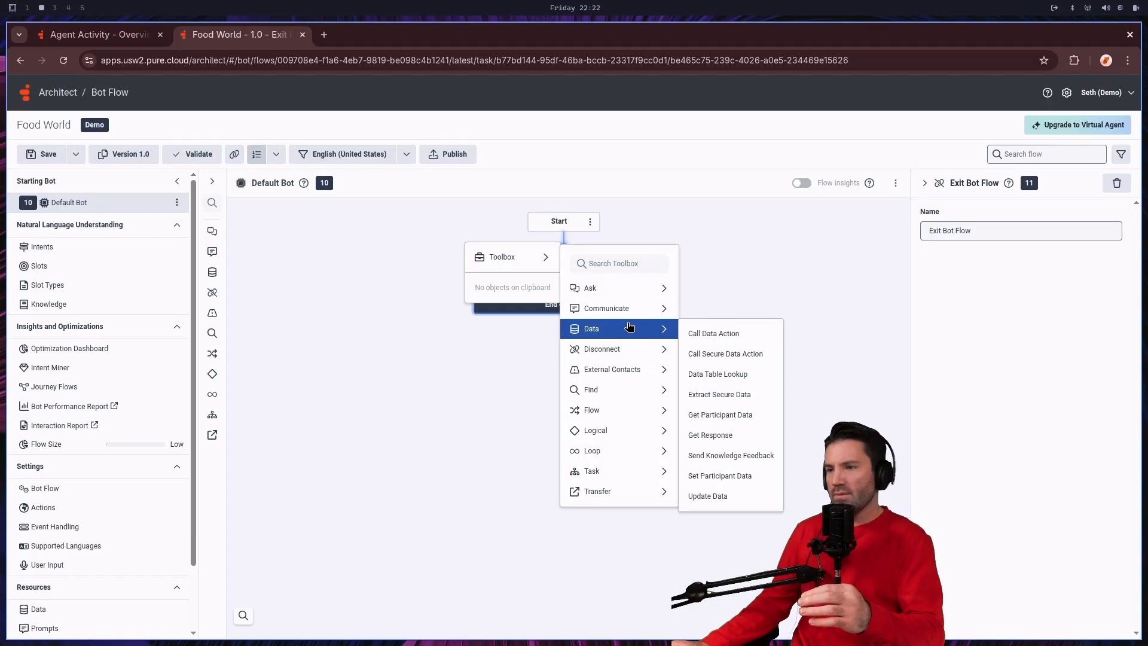
mouse_move(619, 350)
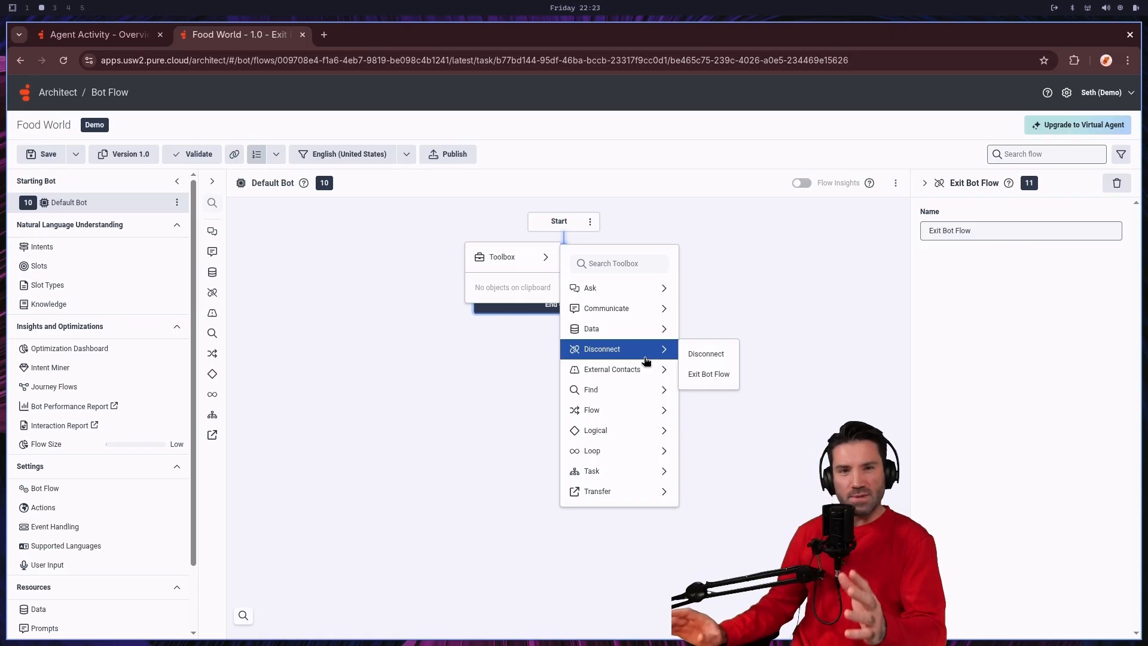
mouse_move(626, 394)
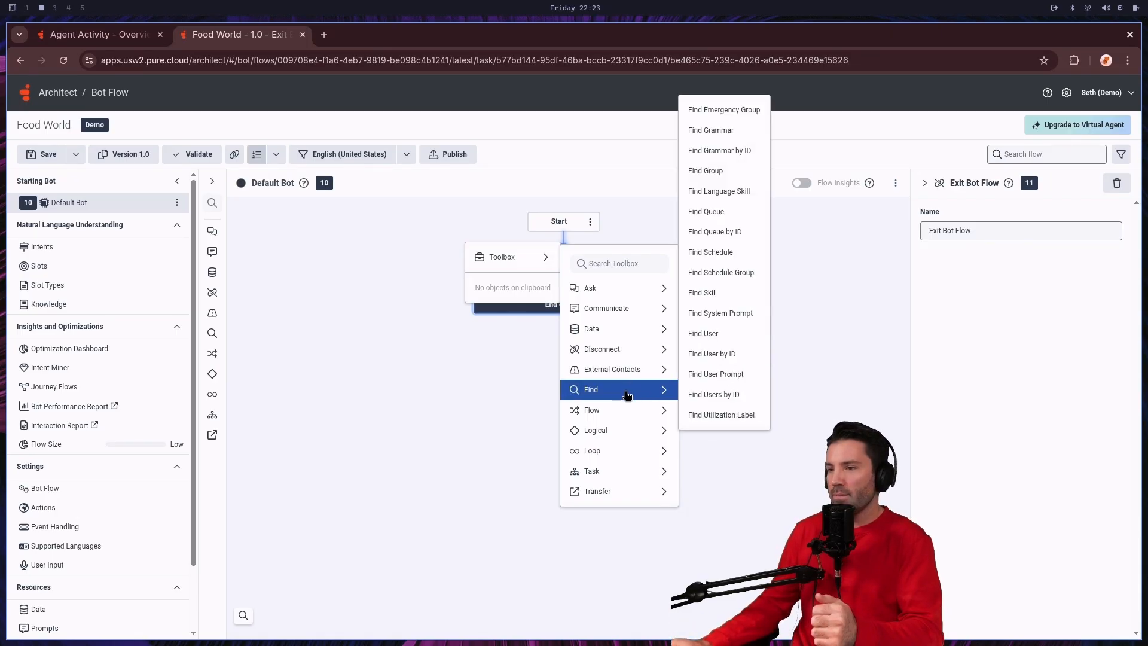
mouse_move(626, 414)
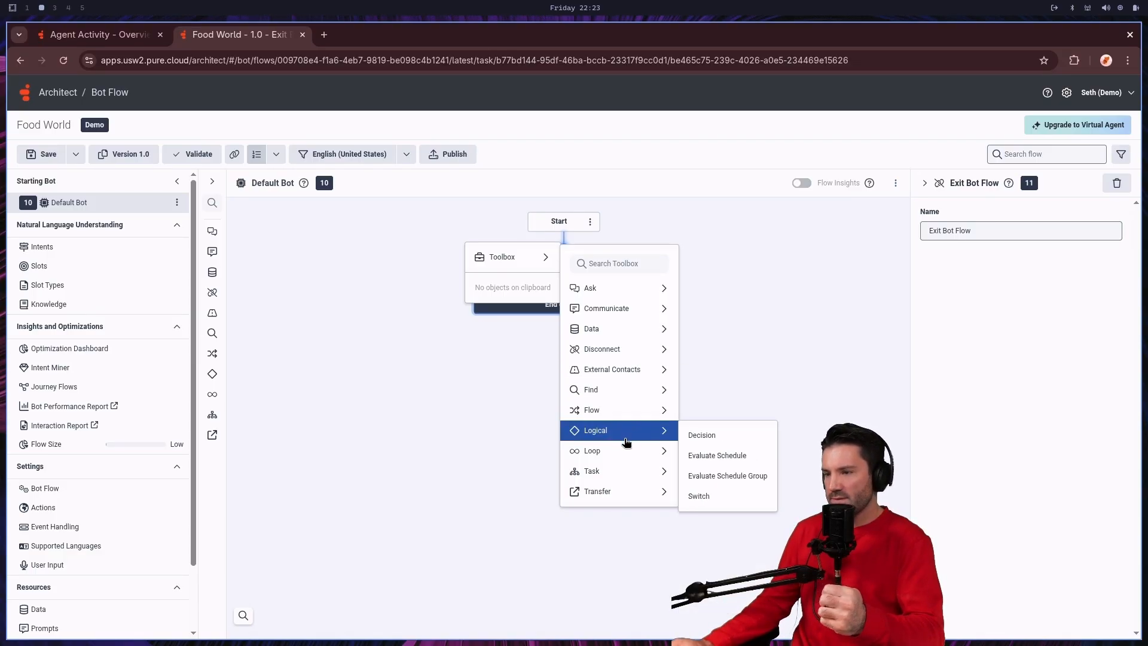
mouse_move(626, 453)
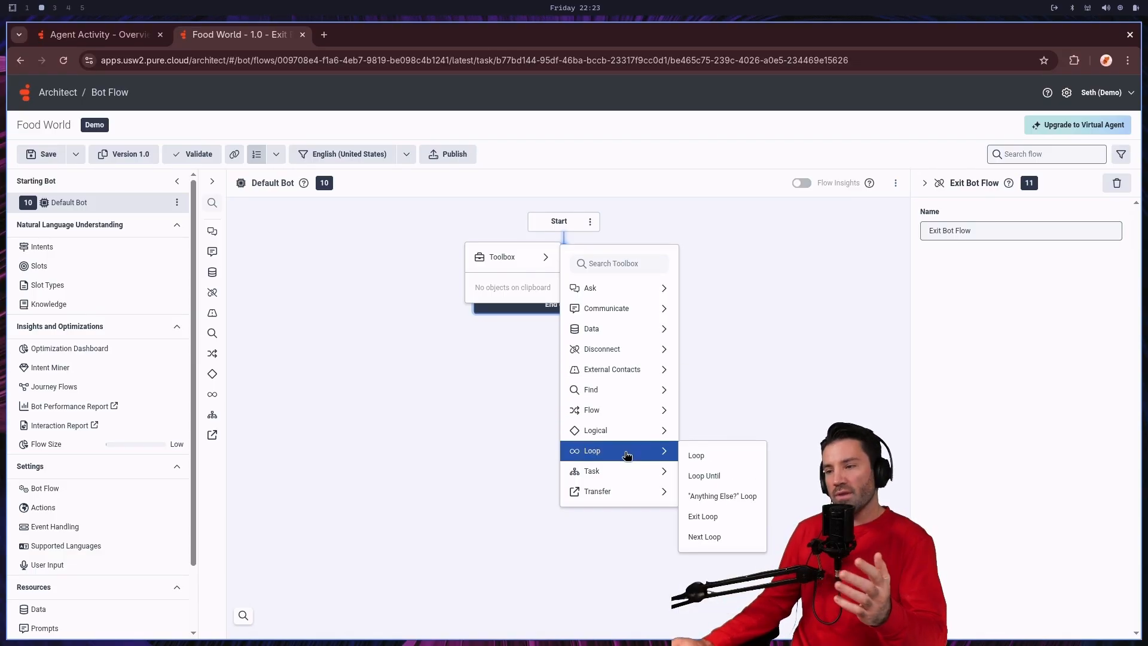
Step: Try an "Anything Else?" Loop ahead of Exit Bot Flow and delete it again
left_click(727, 507)
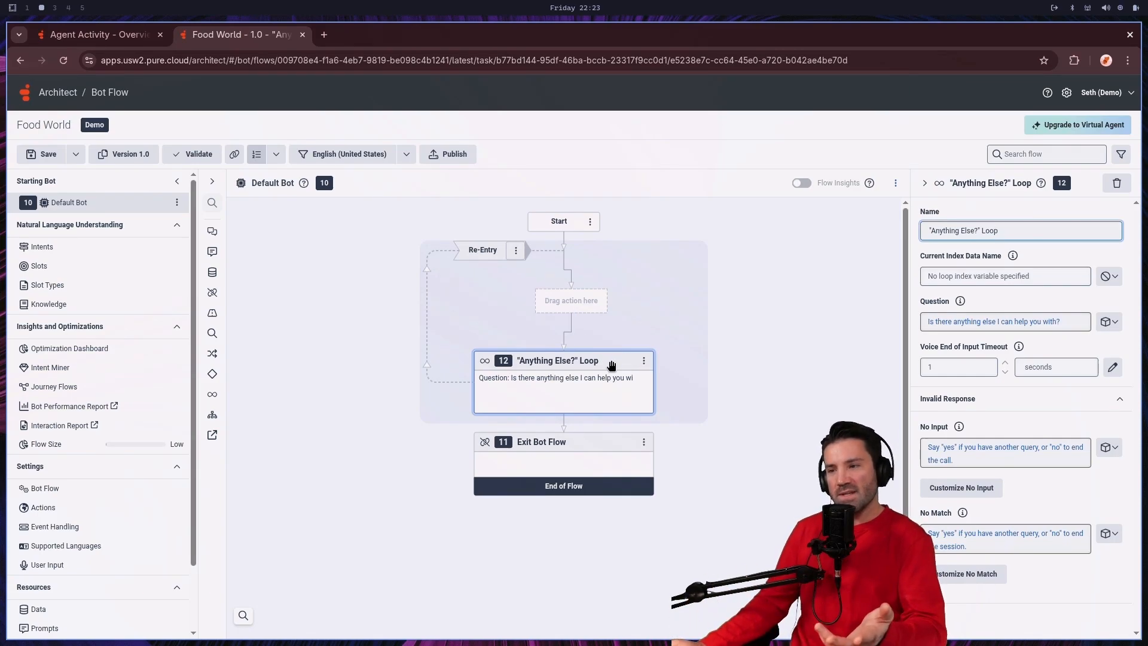
left_click(644, 362)
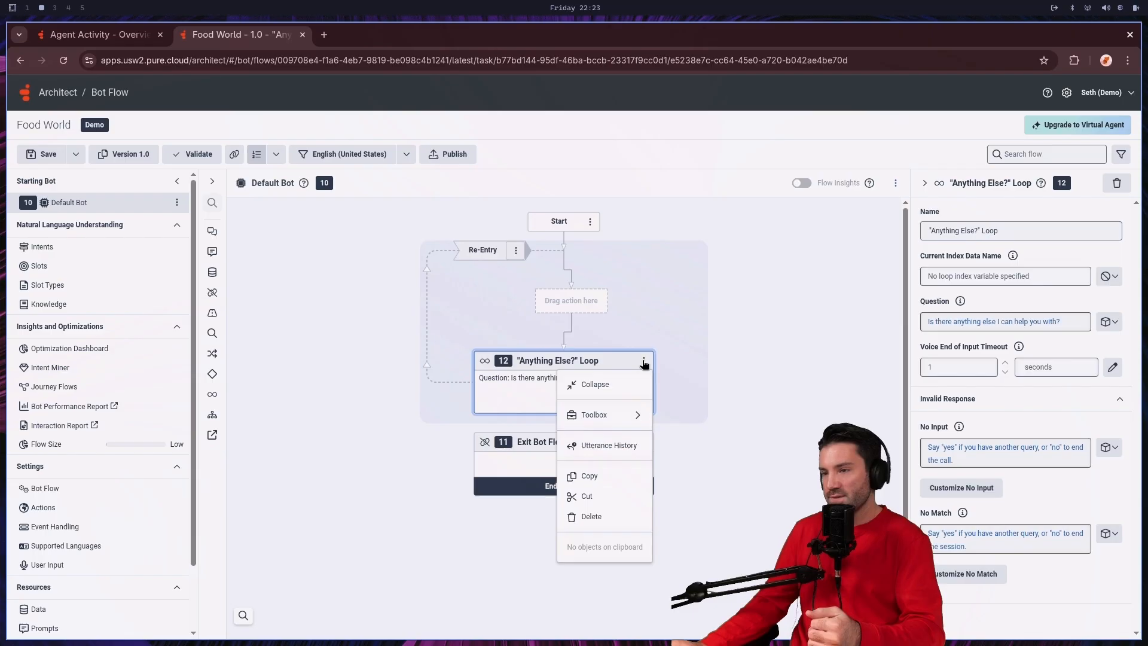
left_click(628, 517)
Step: Insert an Ask for Intent action between Start and Exit Bot Flow in the Default Bot task
left_click(567, 244)
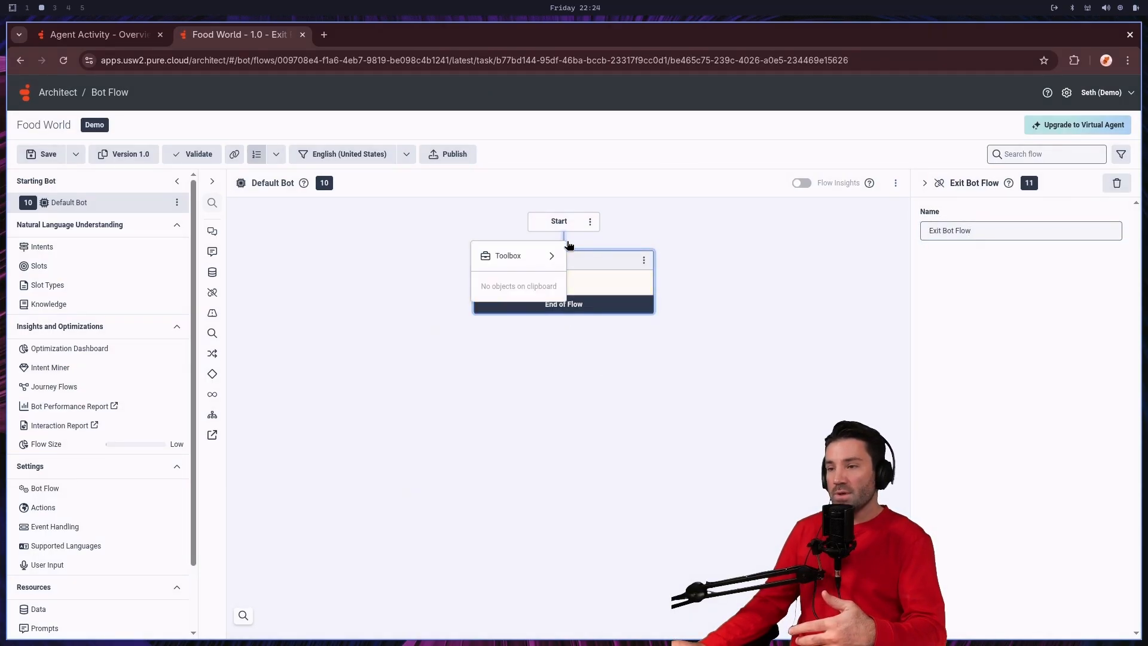
mouse_move(549, 257)
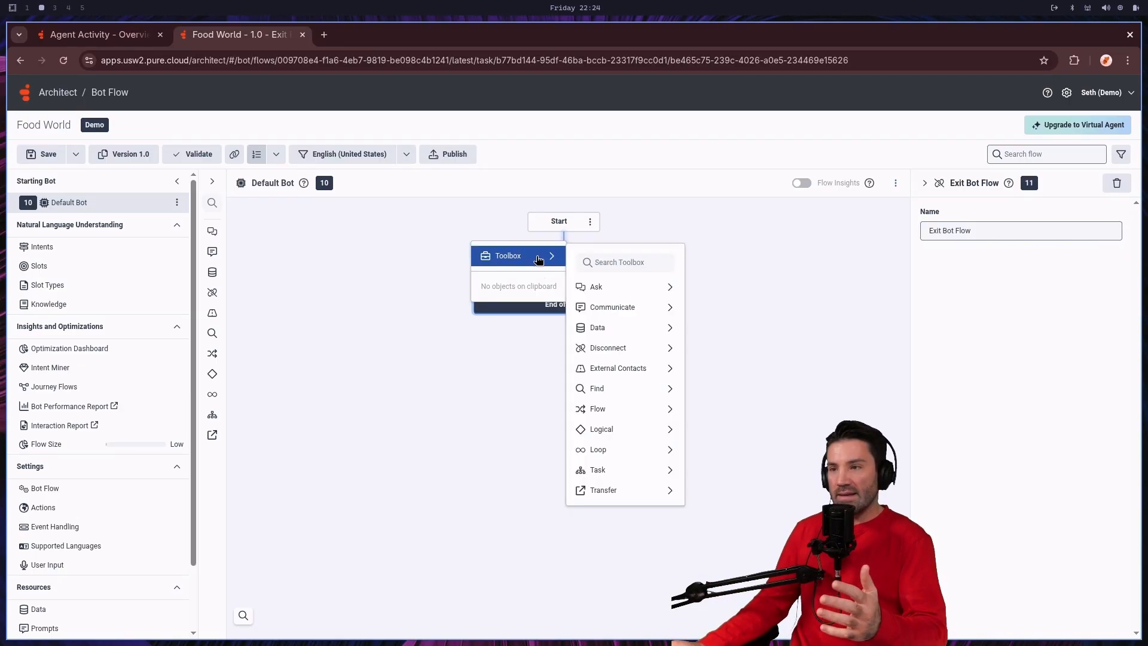
mouse_move(609, 290)
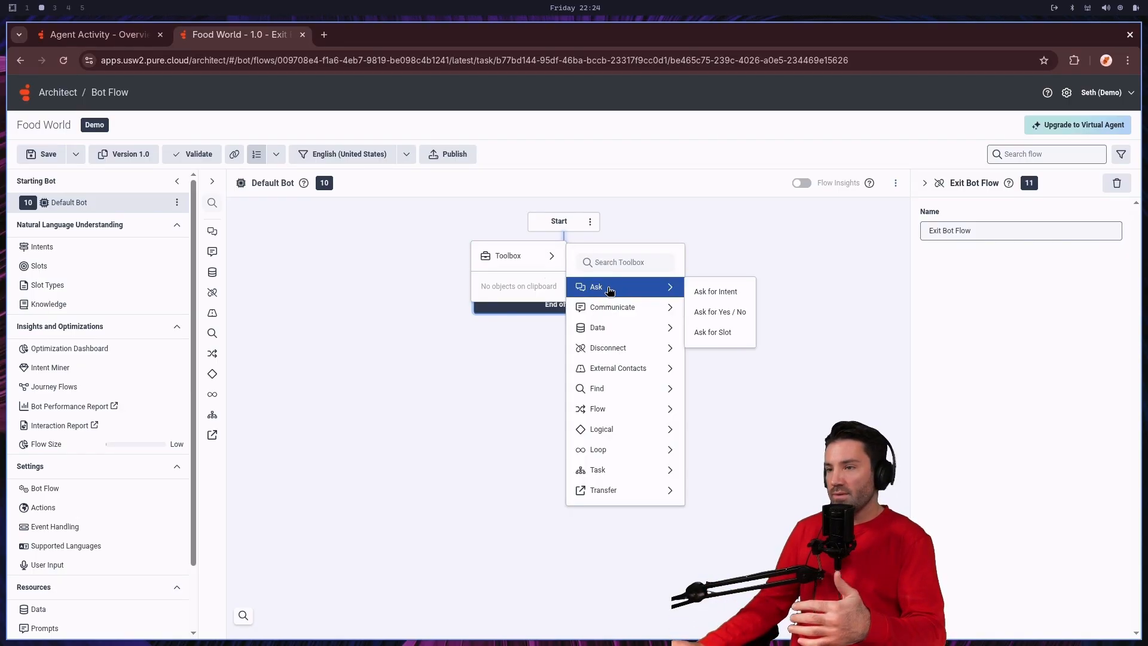
left_click(716, 293)
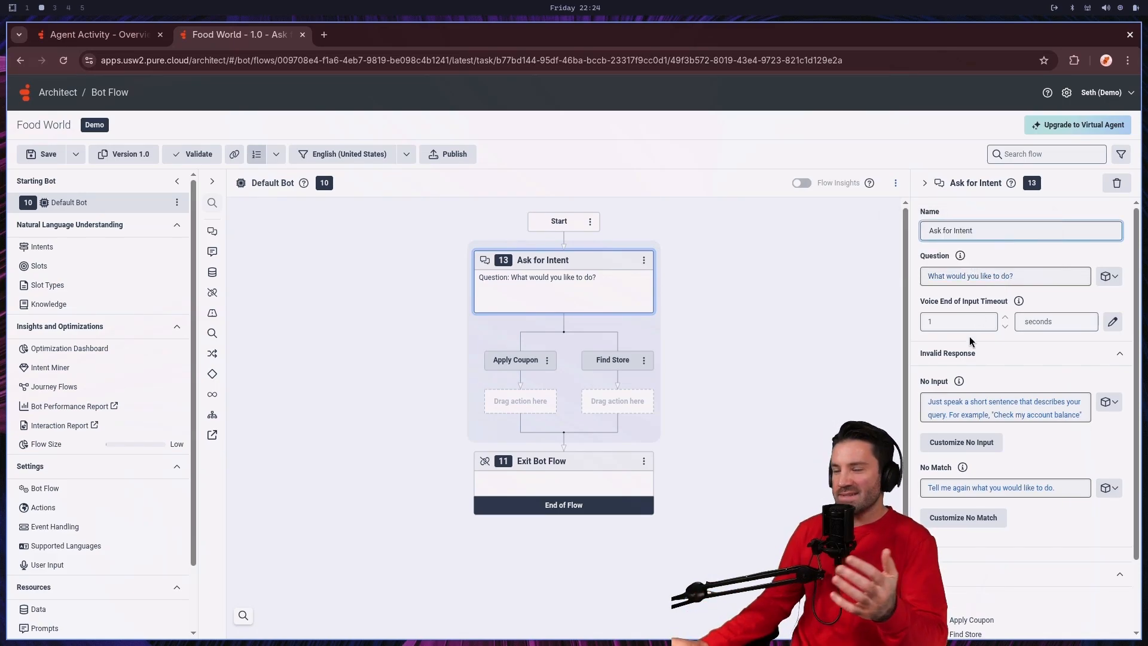
Step: Change the example in the Ask for Intent action's No Input prompt to "Find a store near me."
left_click(1032, 407)
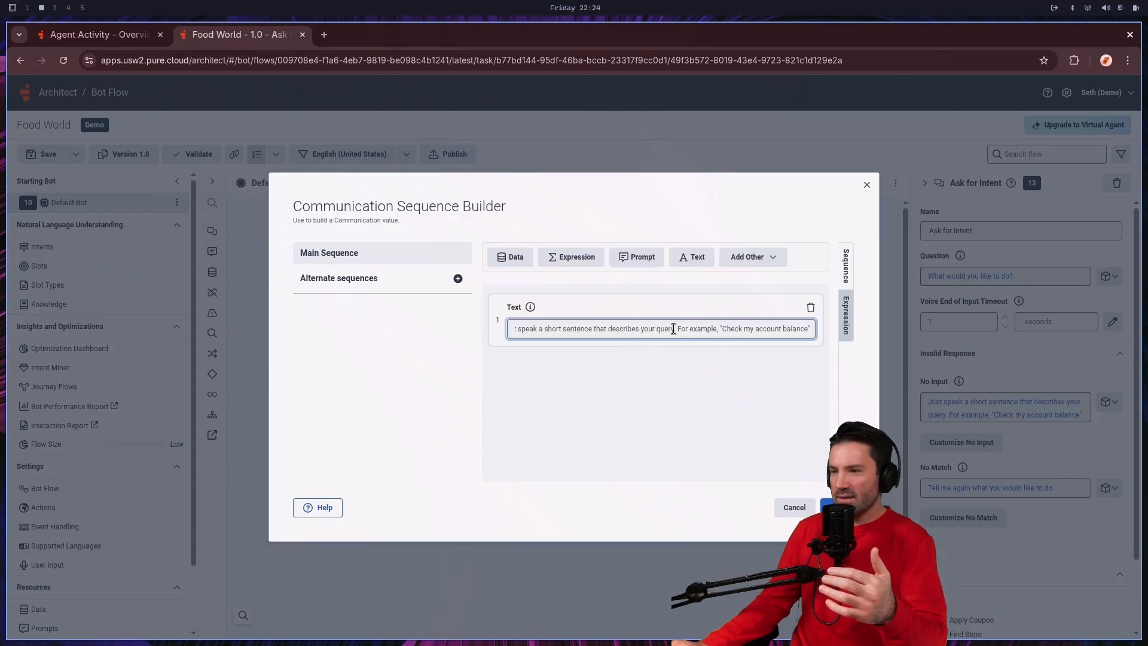
left_click_drag(673, 328, 512, 328)
left_click(713, 328)
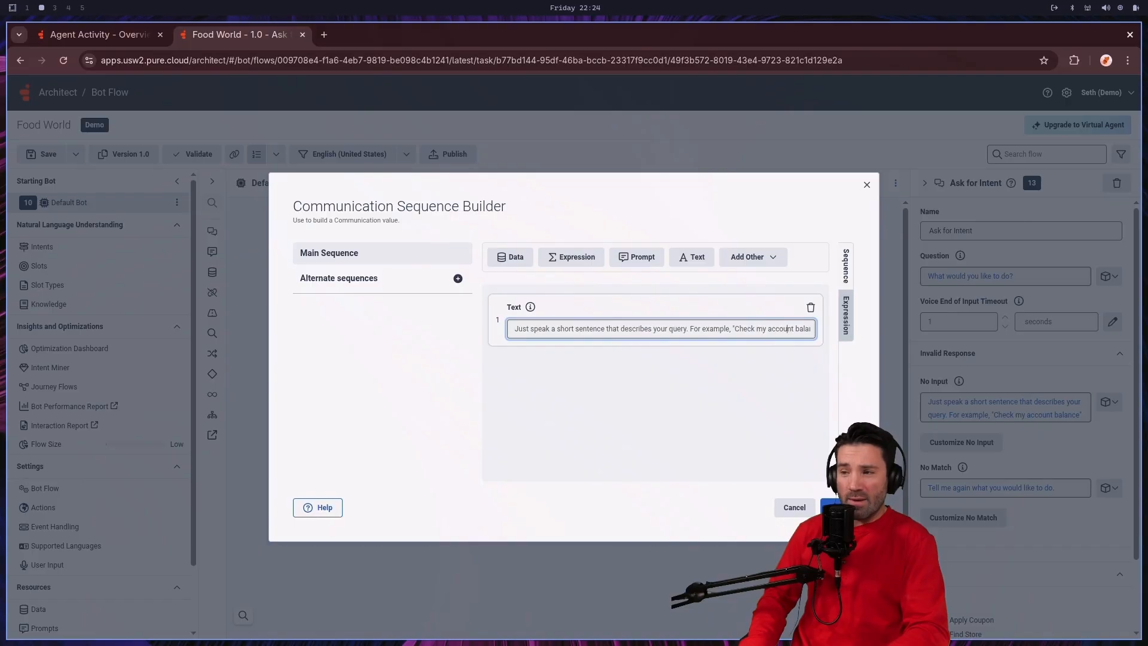
key("End")
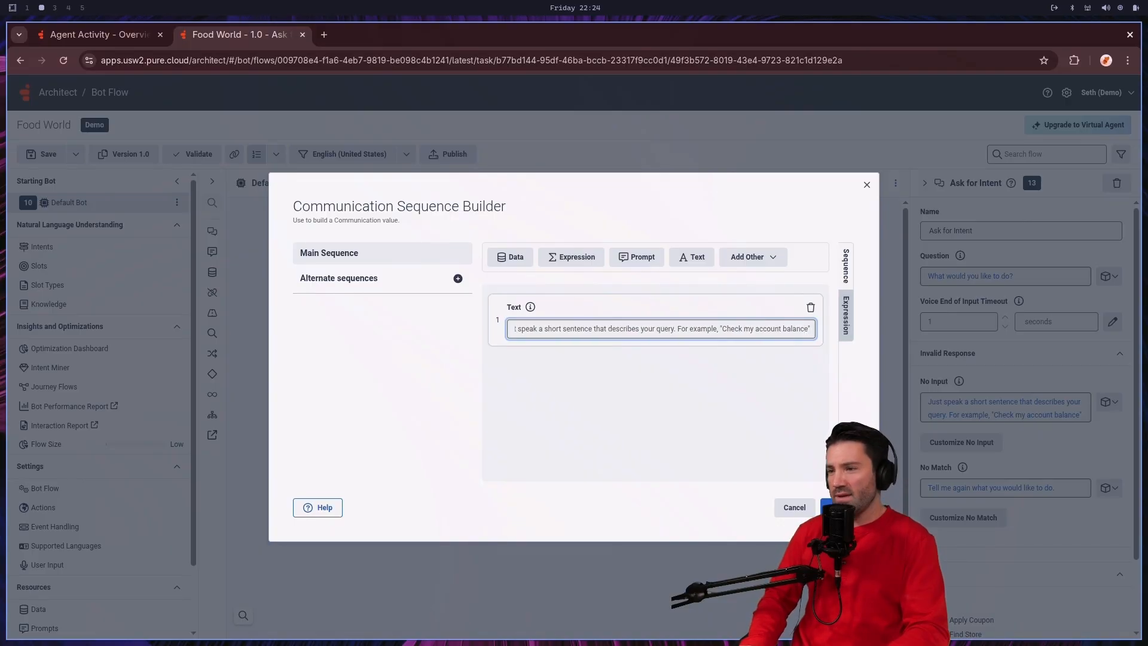
key("Left")
key("Left")
key("Left")
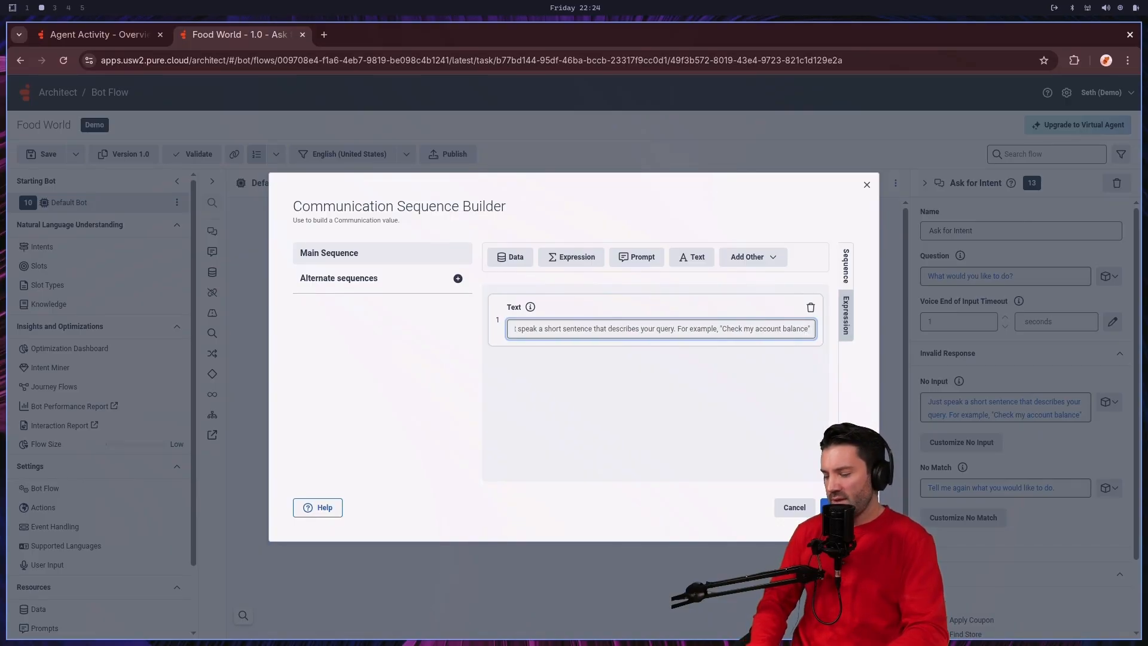
key("BackSpace")
key("BackSpace")
key("BackSpace")
key("BackSpace")
key("BackSpace")
key("BackSpace")
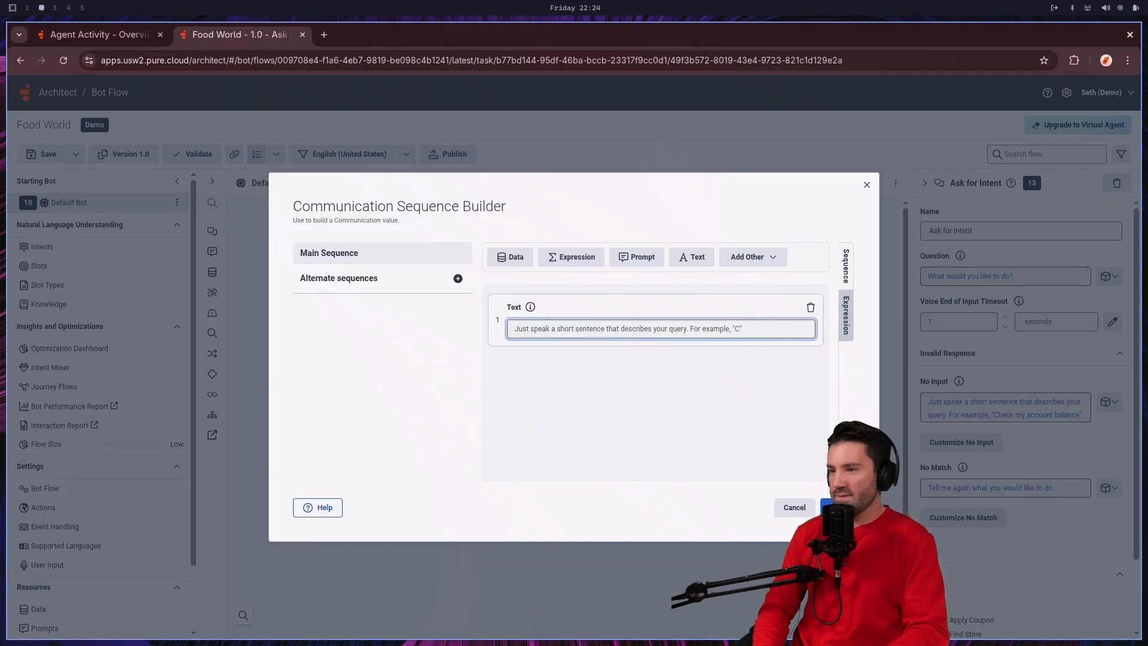
type("\"Find a store newar")
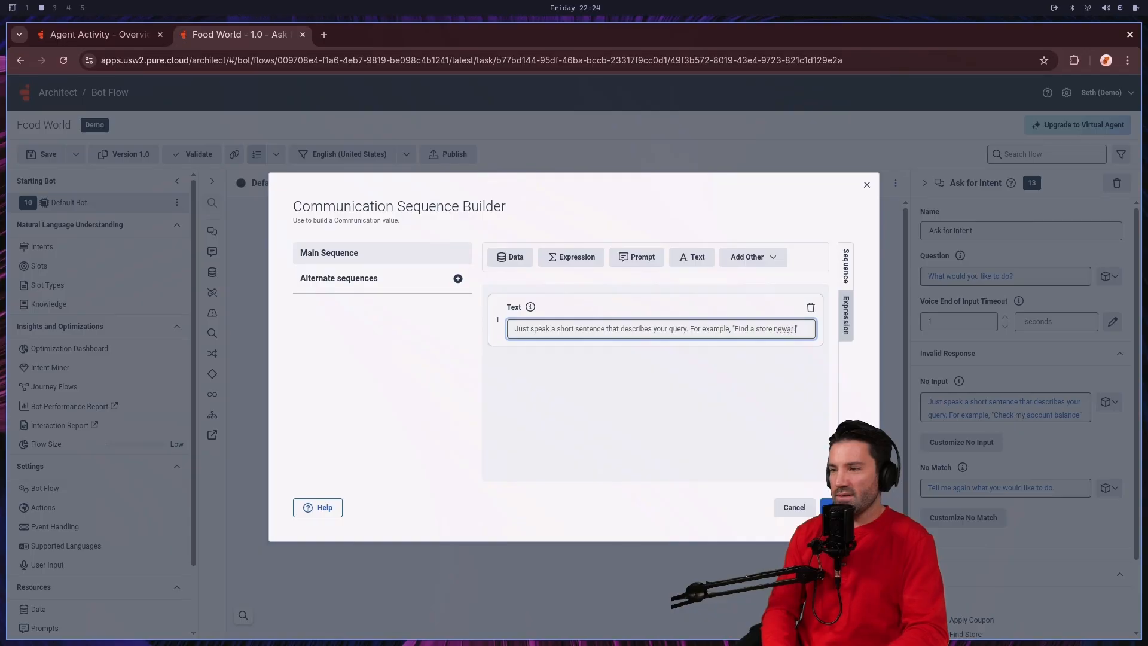
key("BackSpace")
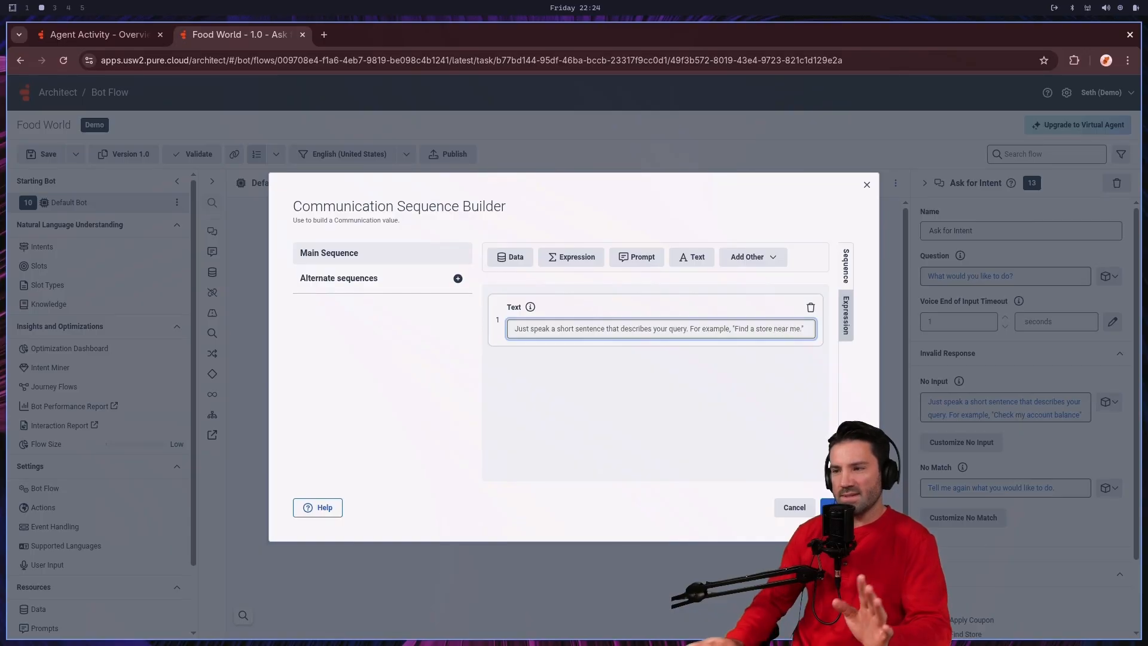
left_click(838, 507)
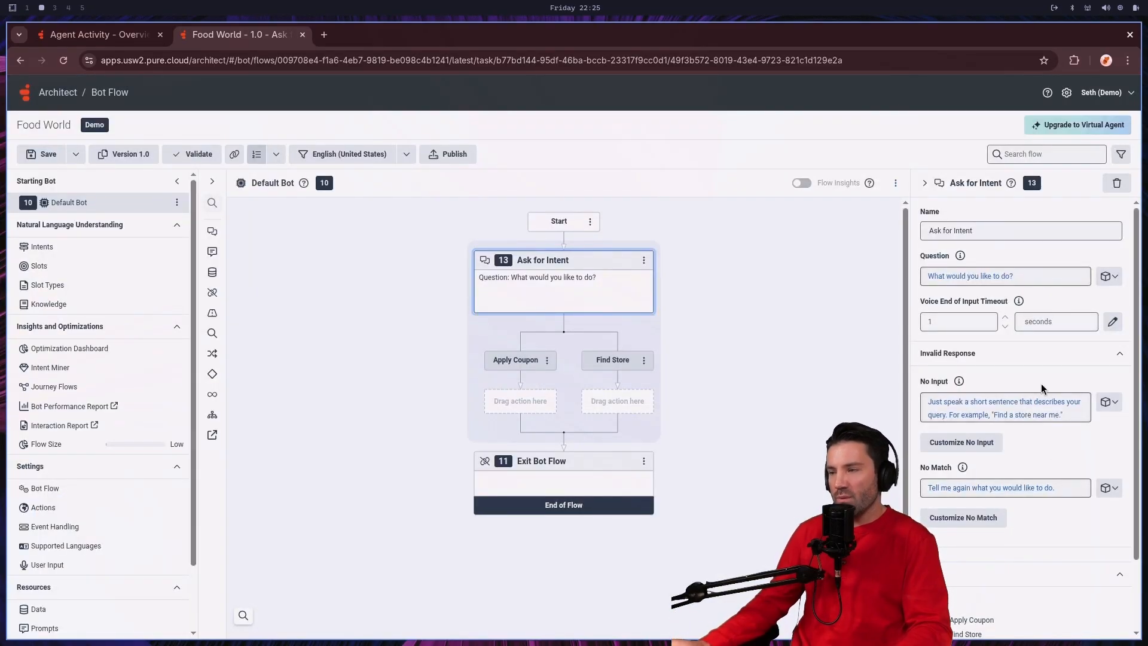
Step: Enable the Knowledge path on the Ask for Intent action alongside the Apply Coupon and Find Store intents
scroll(1036, 377, "down", 2)
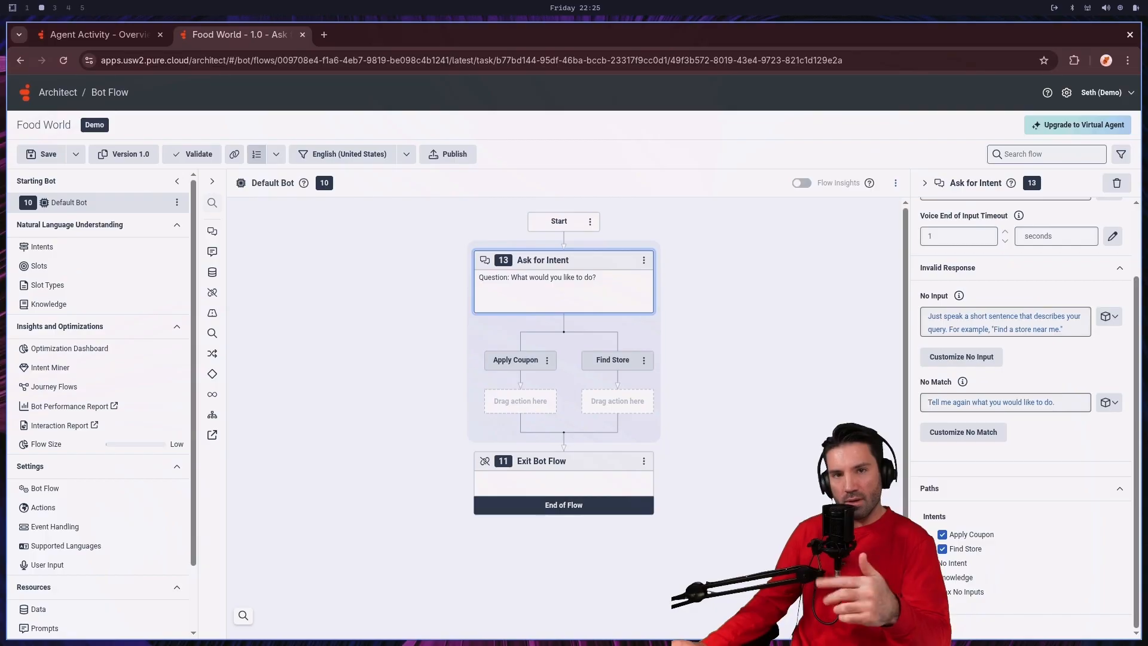
left_click(943, 577)
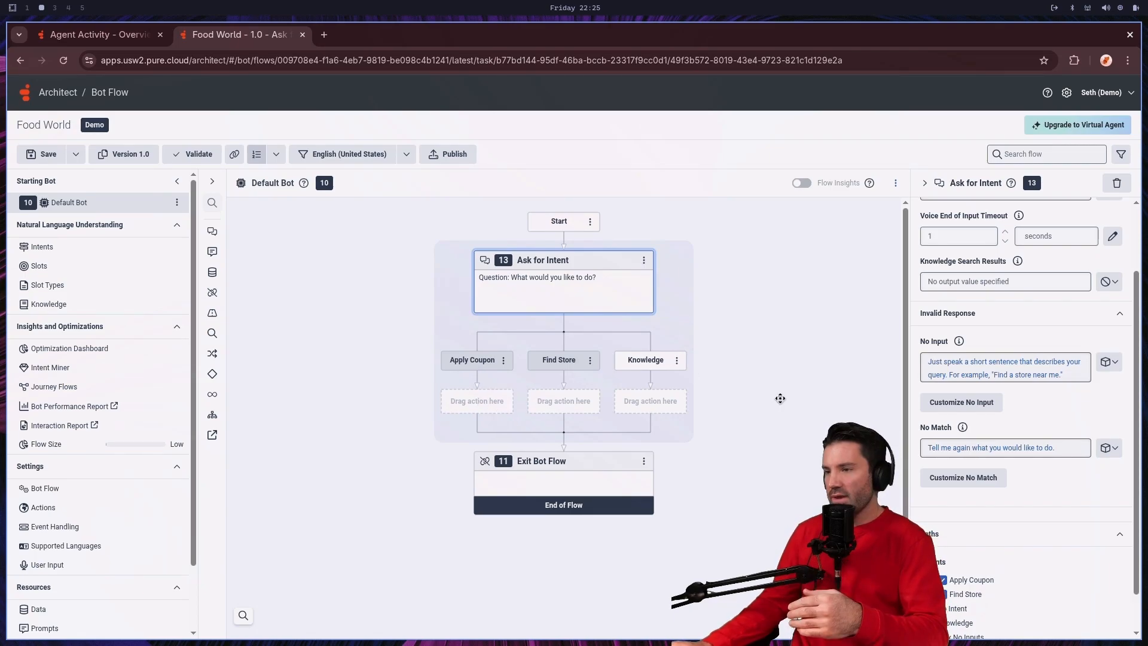
scroll(777, 442, "down", 1)
scroll(1009, 537, "down", 1)
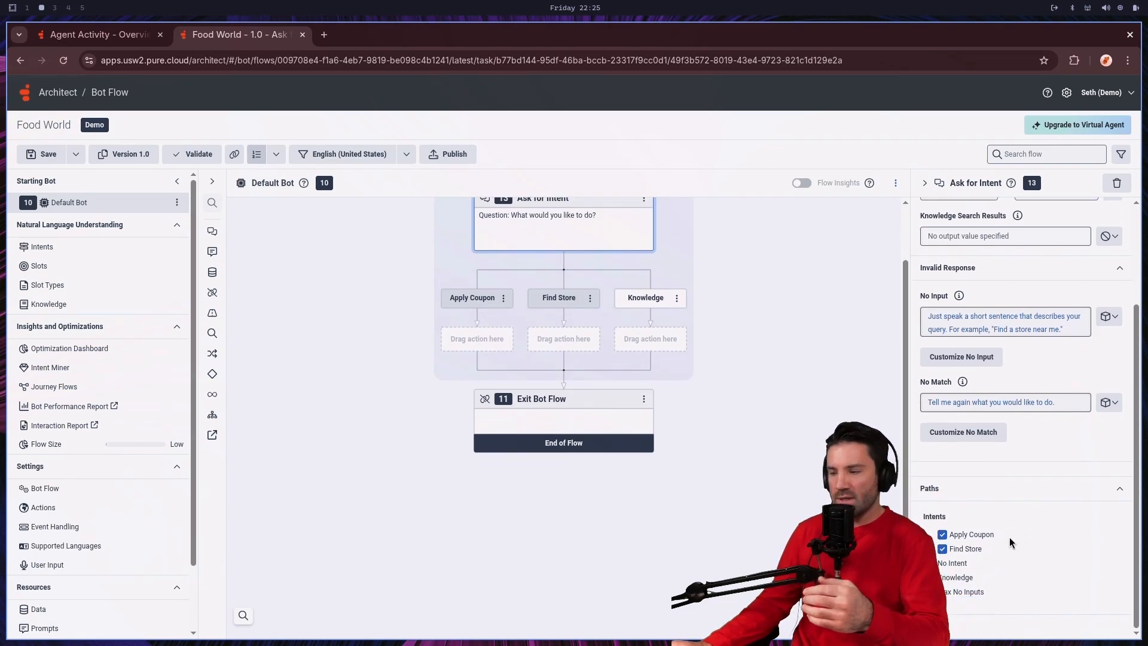
scroll(1010, 537, "up", 2)
scroll(1009, 537, "up", 1)
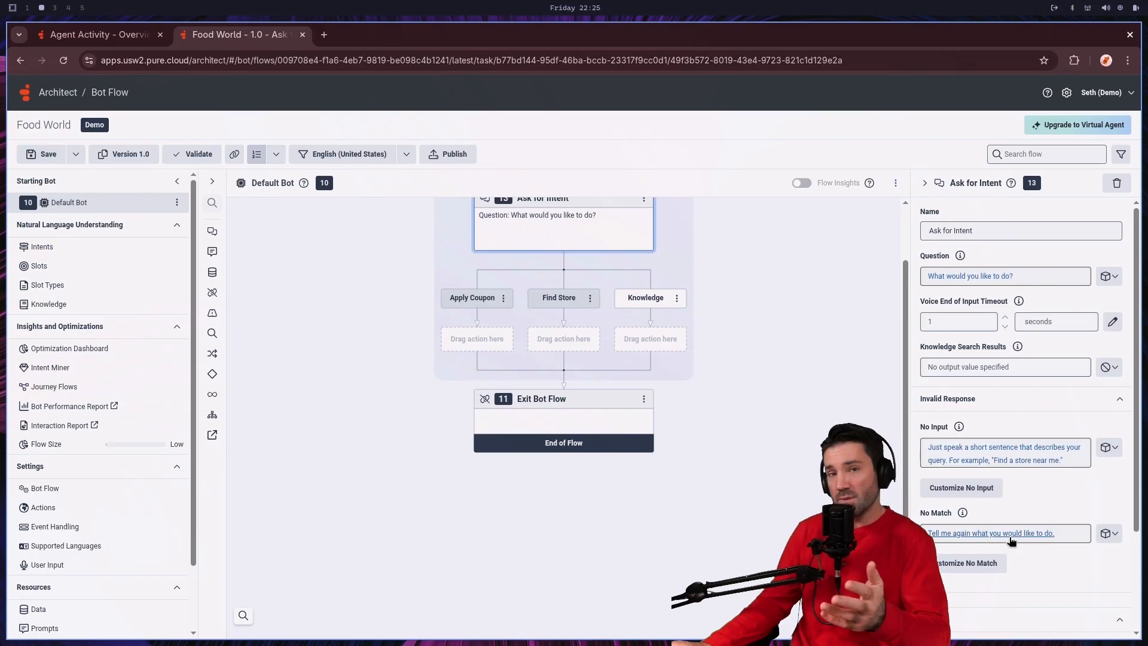
Step: Add an Ask for Yes / No action to the Apply Coupon path of the Ask for Intent action
scroll(789, 457, "up", 1)
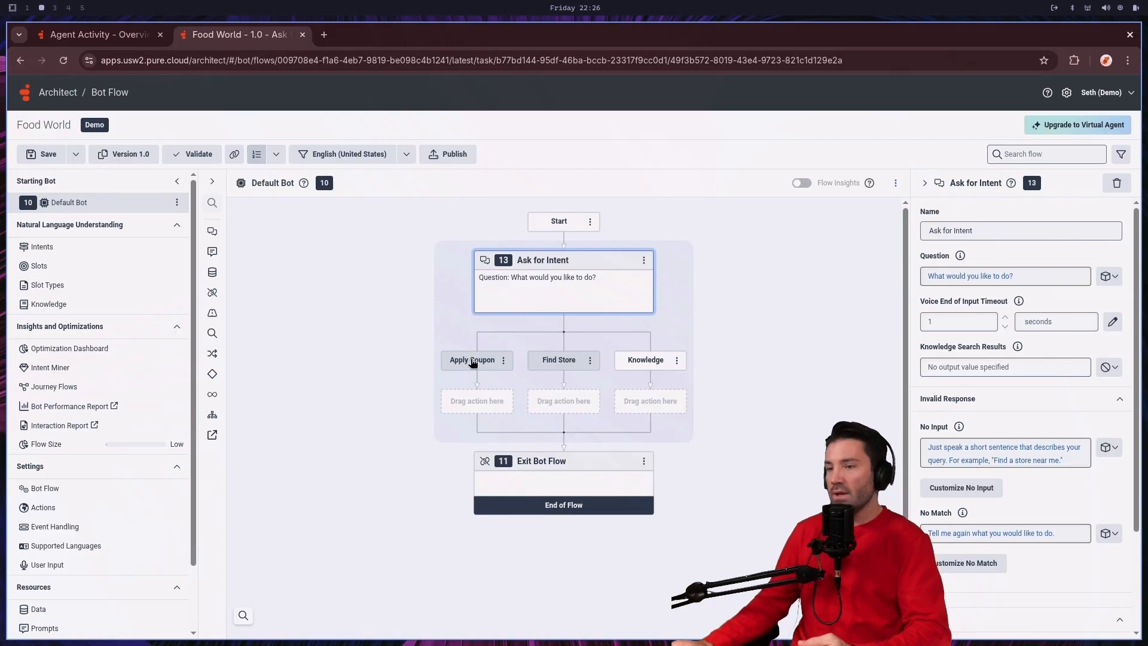
left_click(481, 408)
mouse_move(461, 417)
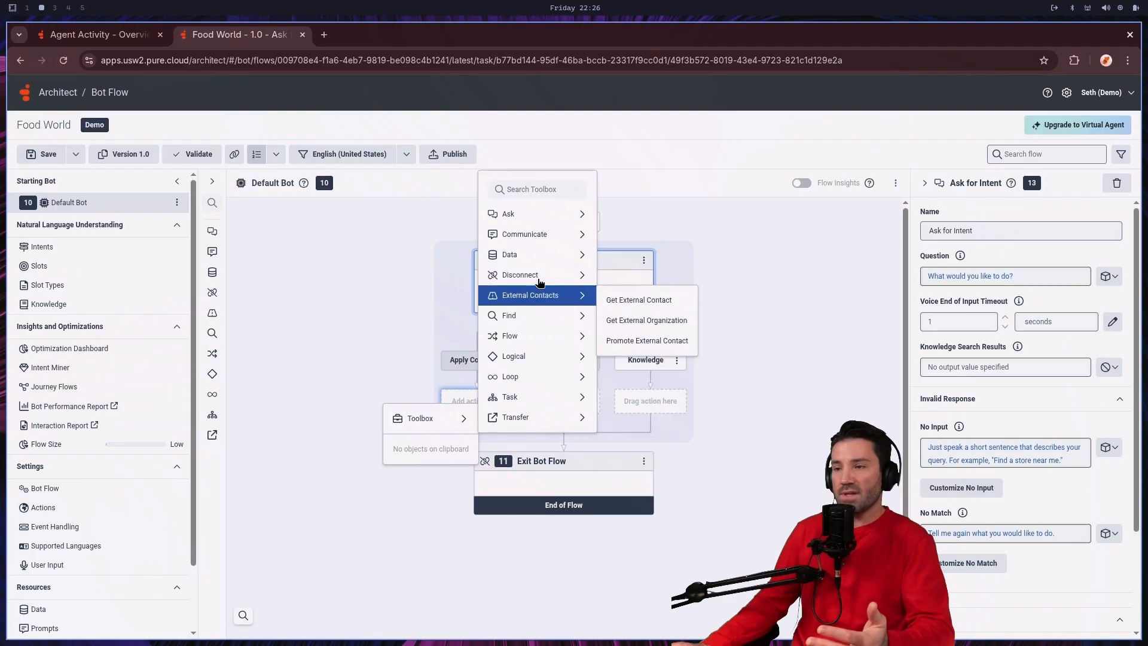
mouse_move(546, 216)
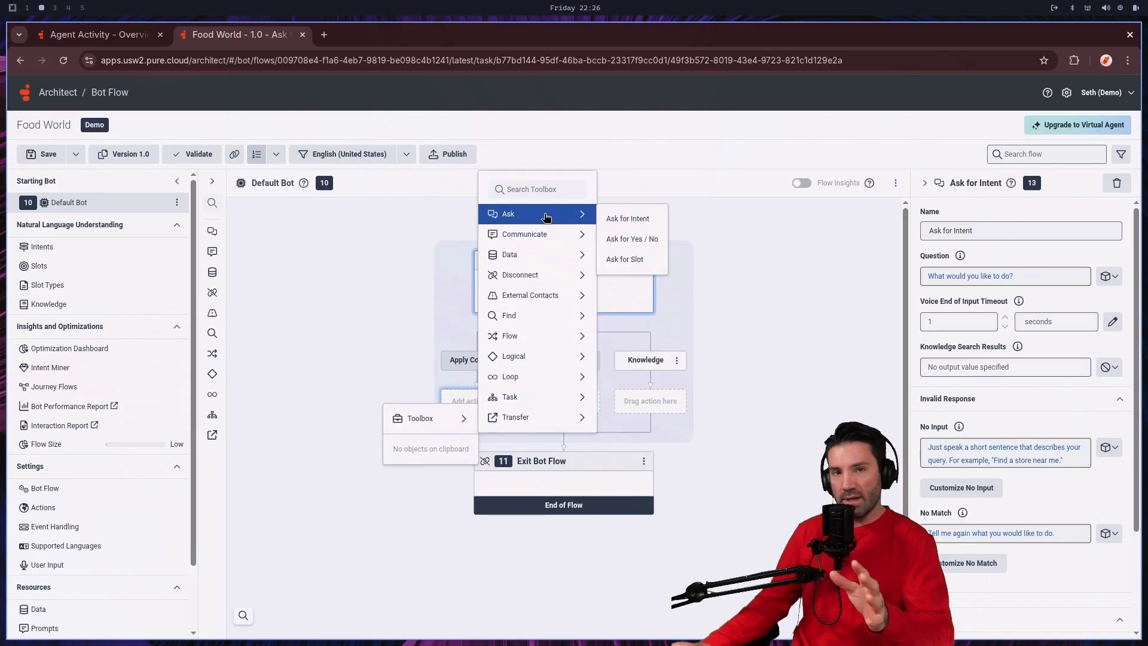
left_click(635, 244)
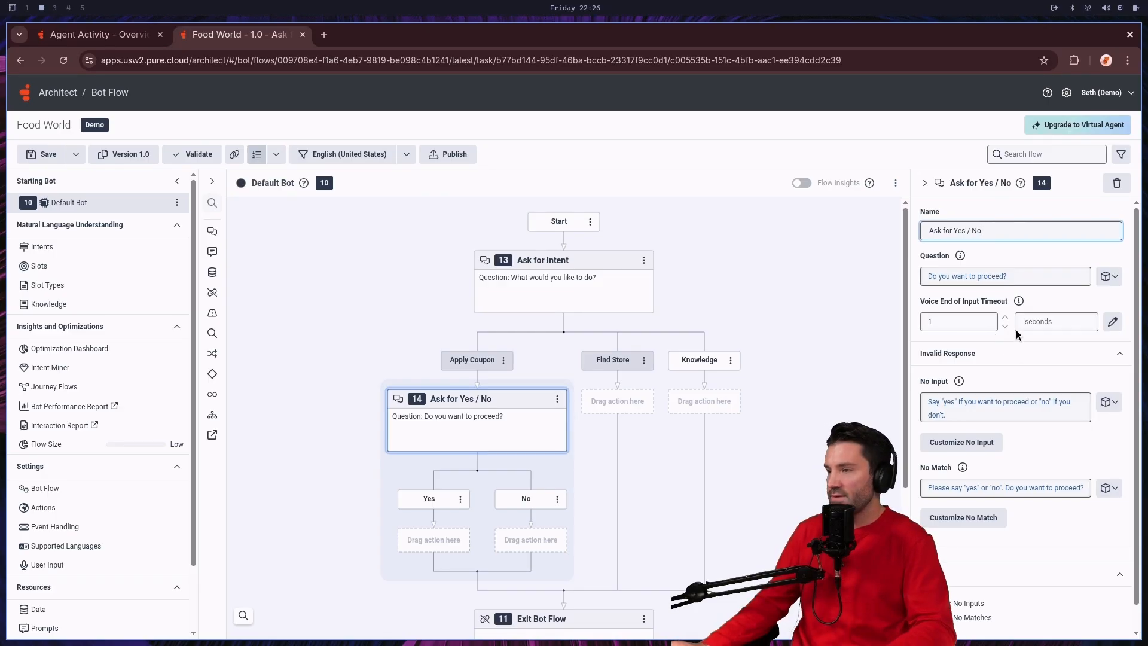
Step: Set the Ask for Yes / No action's question to "Do you have a shopper ID?"
left_click(991, 277)
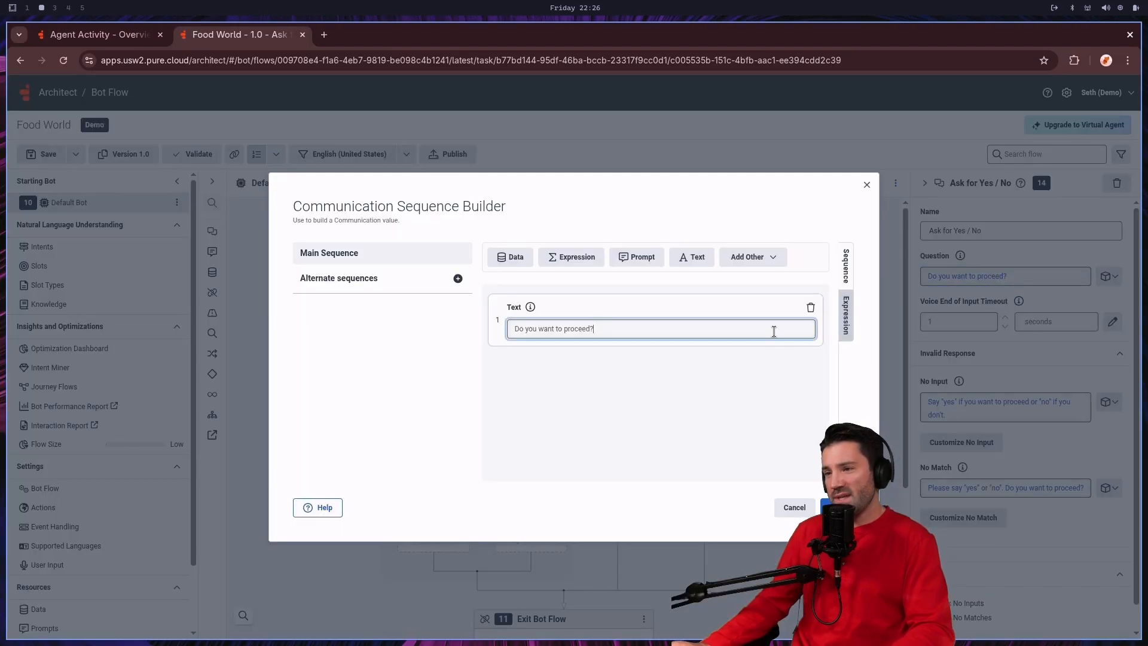
left_click_drag(612, 328, 526, 328)
key("BackSpace")
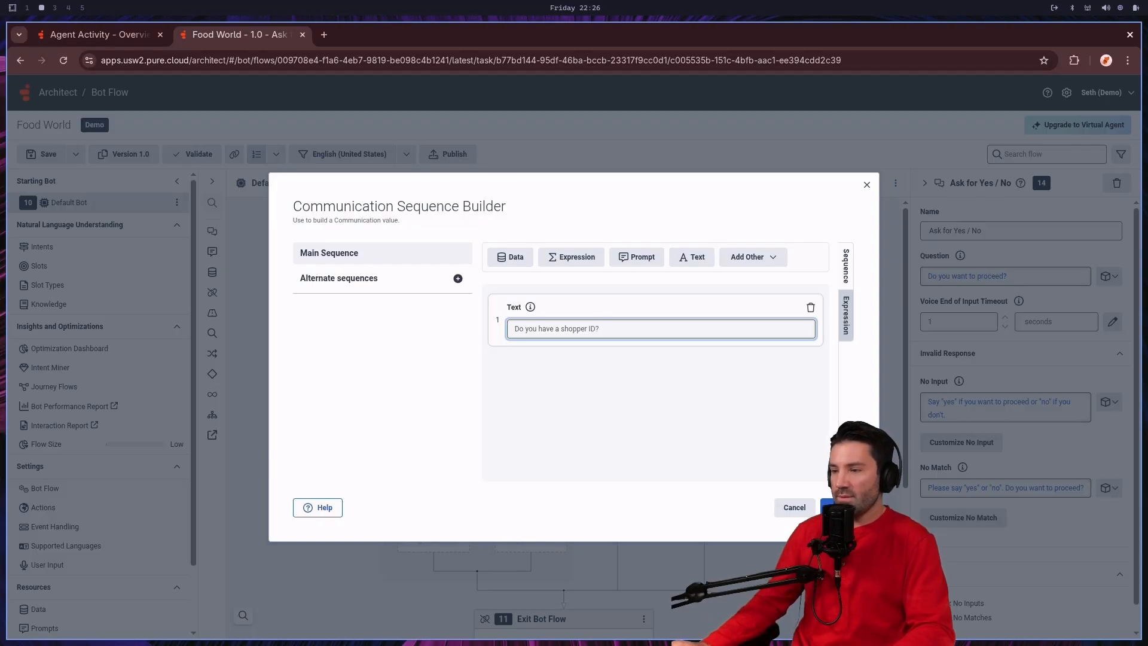
left_click(831, 507)
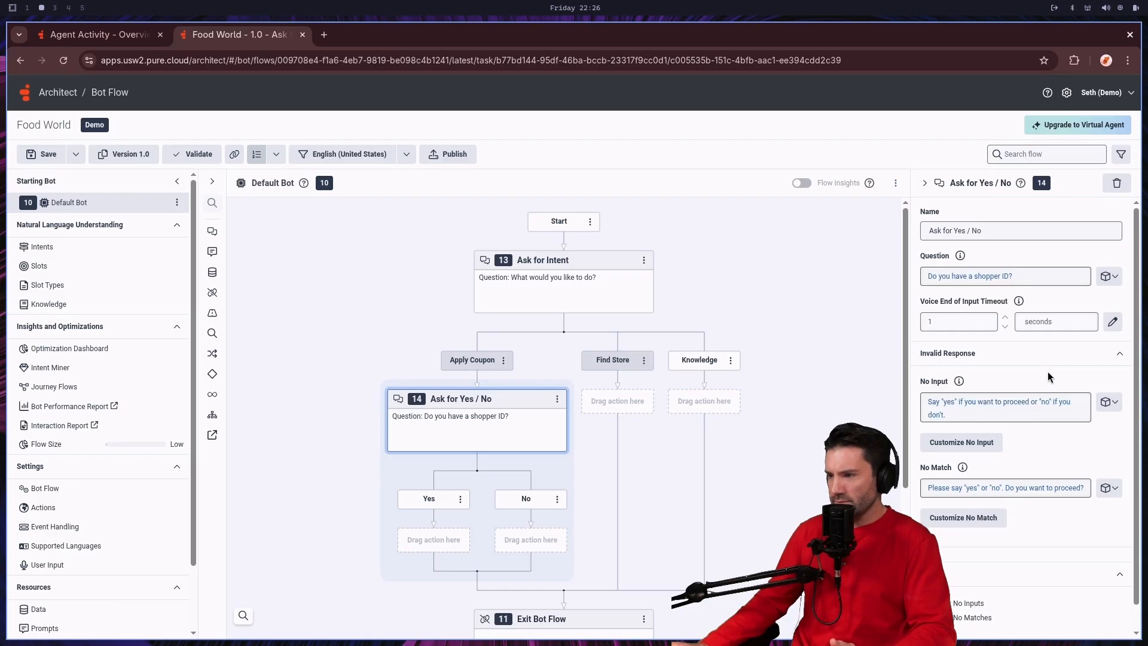
Step: Add a Communicate action to the No path of the shopper ID question
scroll(1048, 374, "down", 1)
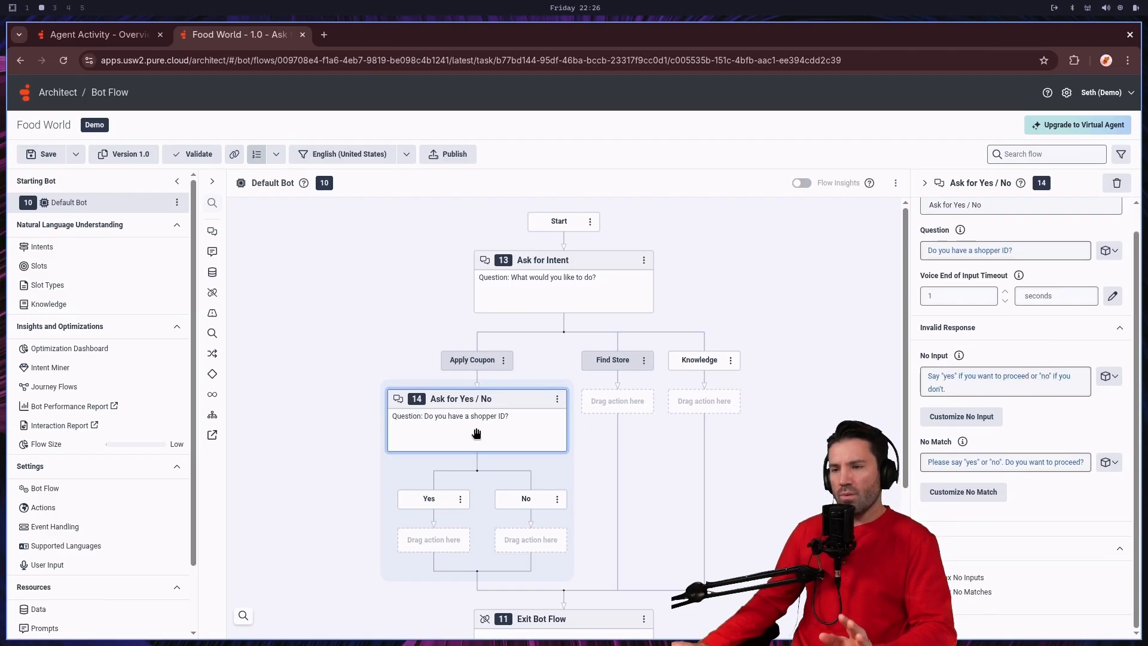
scroll(478, 432, "down", 1)
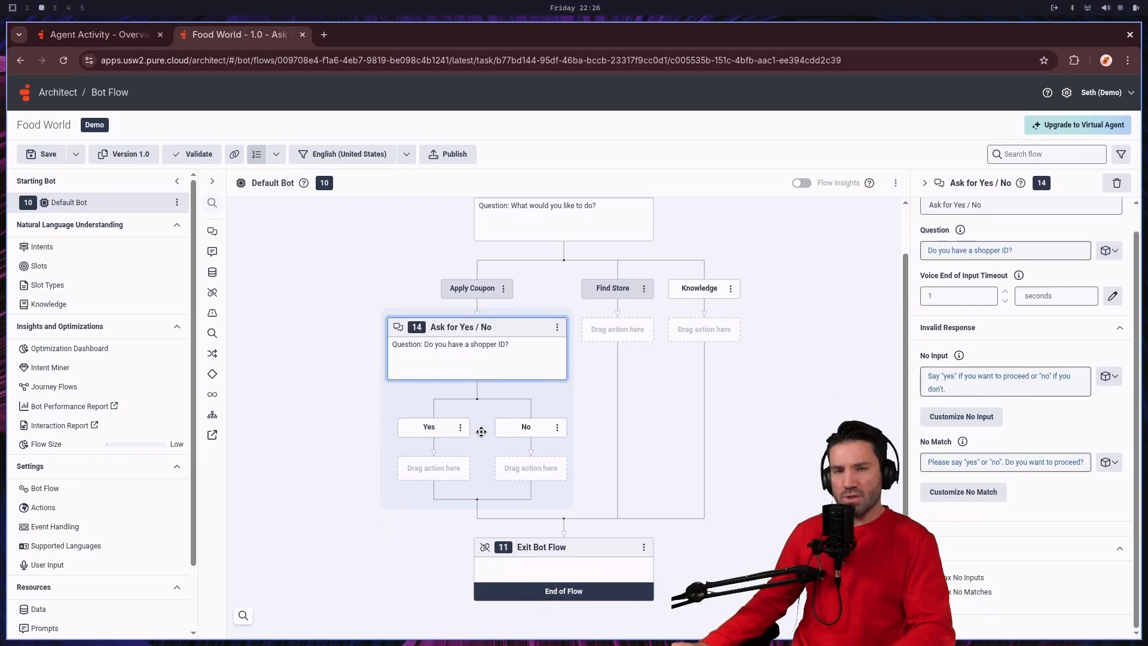
scroll(482, 432, "down", 1)
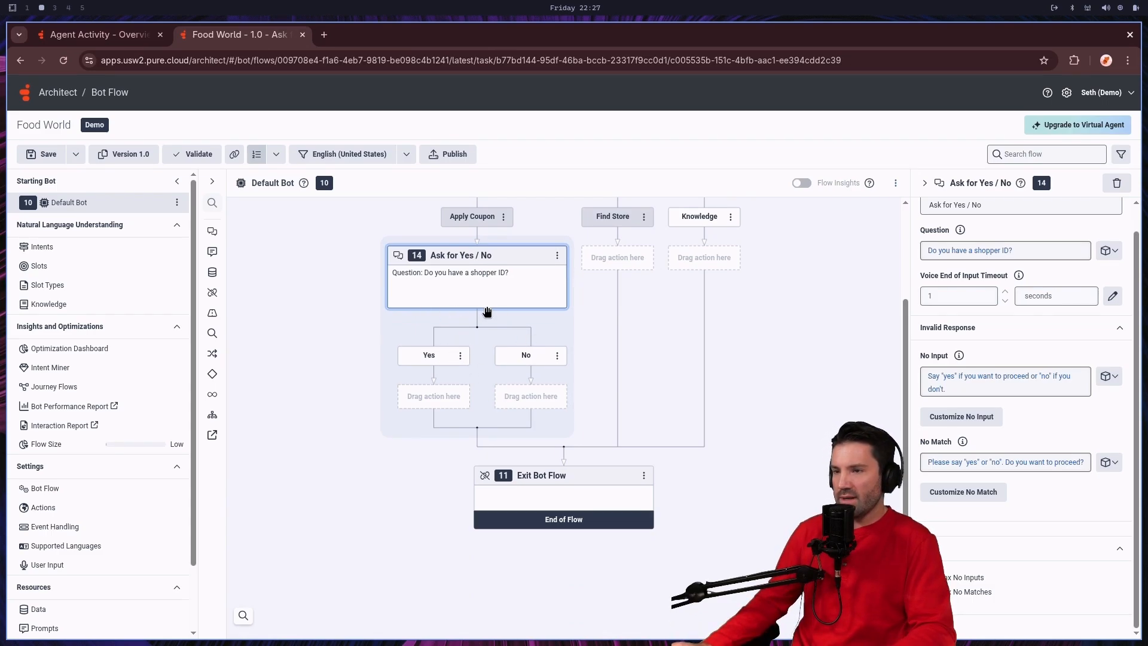
right_click(543, 398)
mouse_move(515, 408)
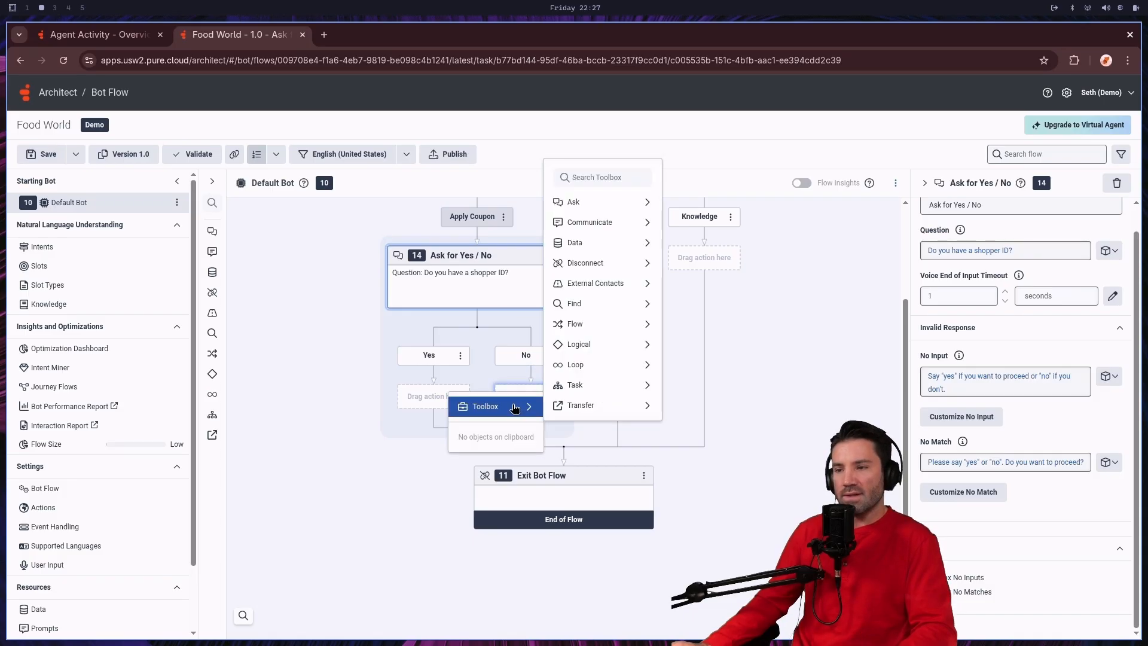
mouse_move(643, 222)
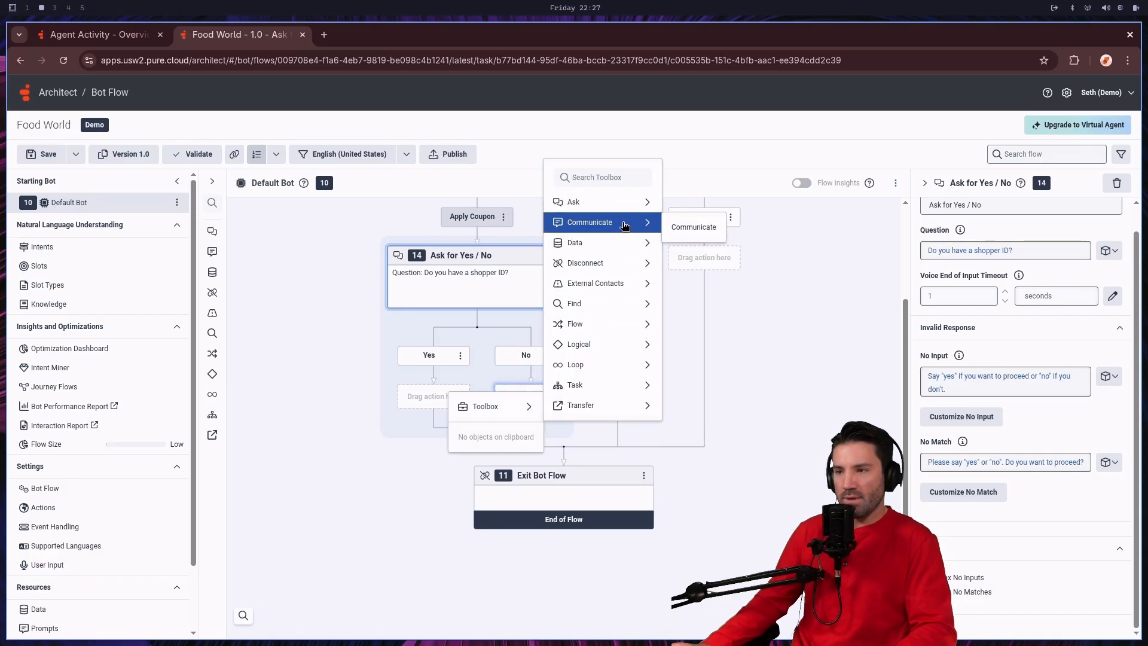
left_click(692, 231)
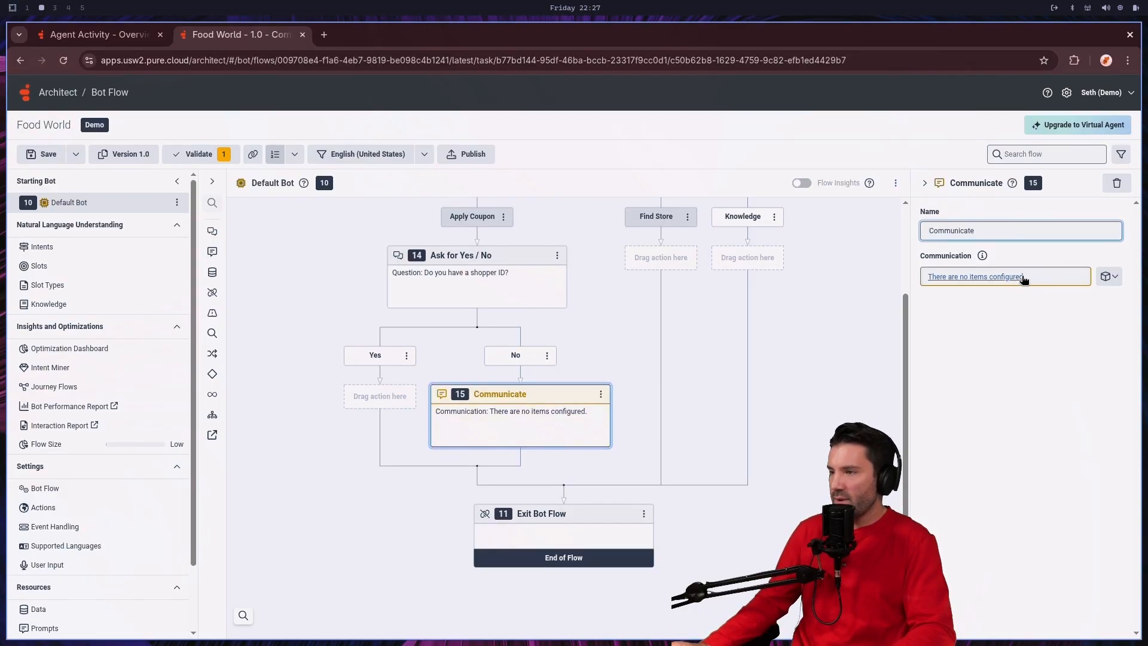
Step: Set the Communicate action's text to "We need shopper to apply a coupon code. Sorry we can not handle your interaction."
left_click(999, 279)
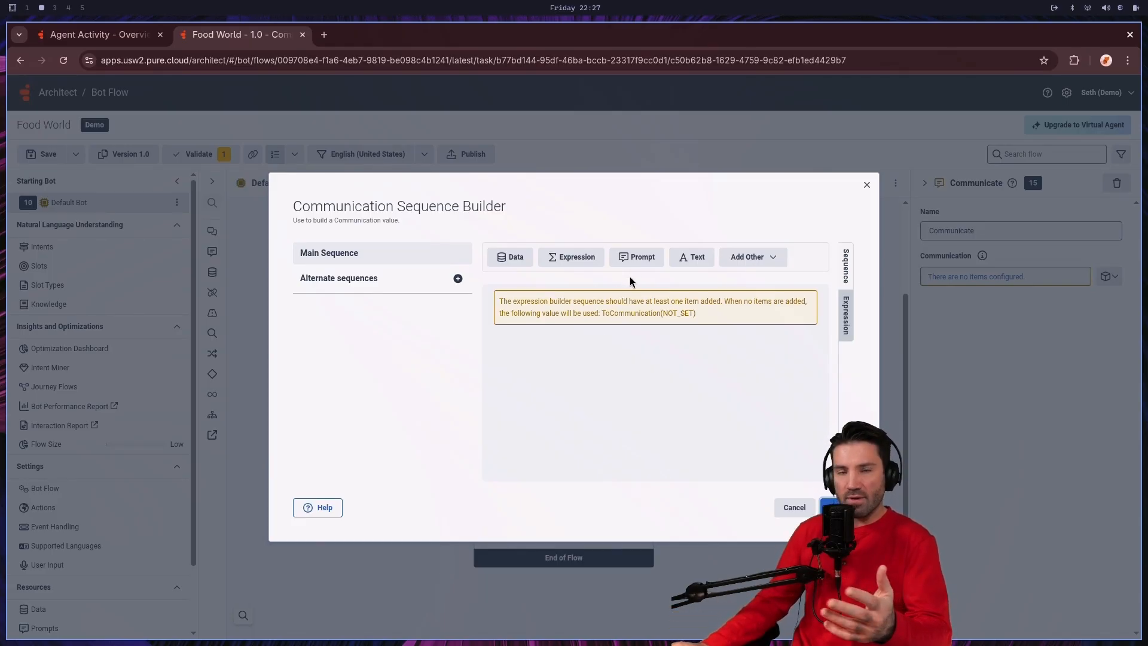
left_click(696, 264)
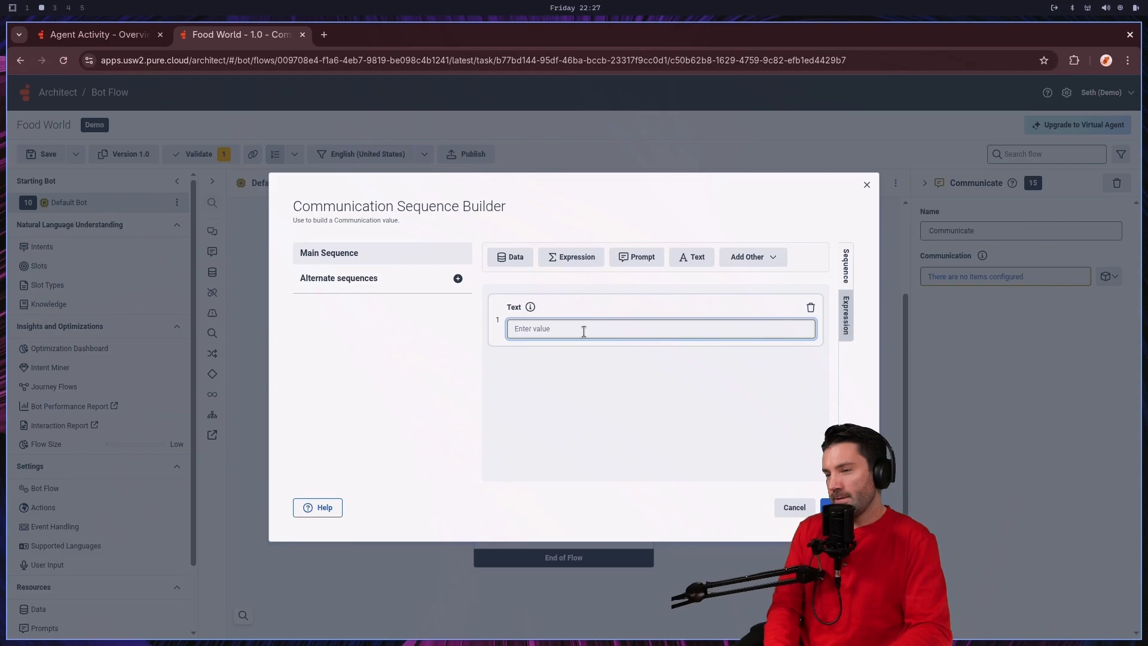
type("We")
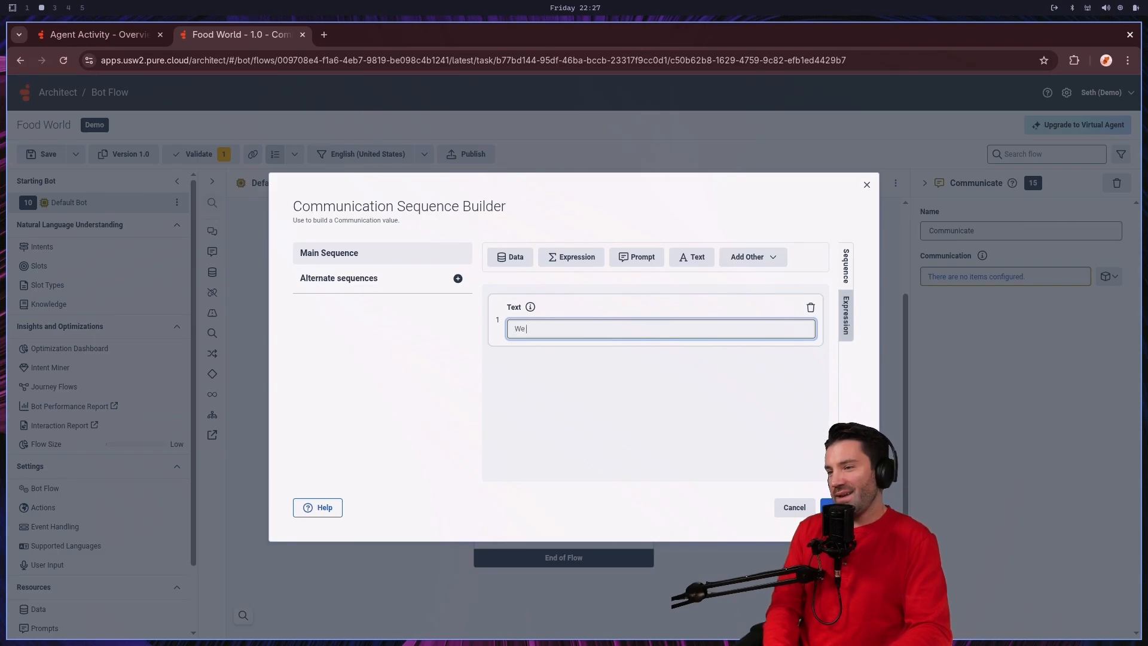
type(" need shopper to")
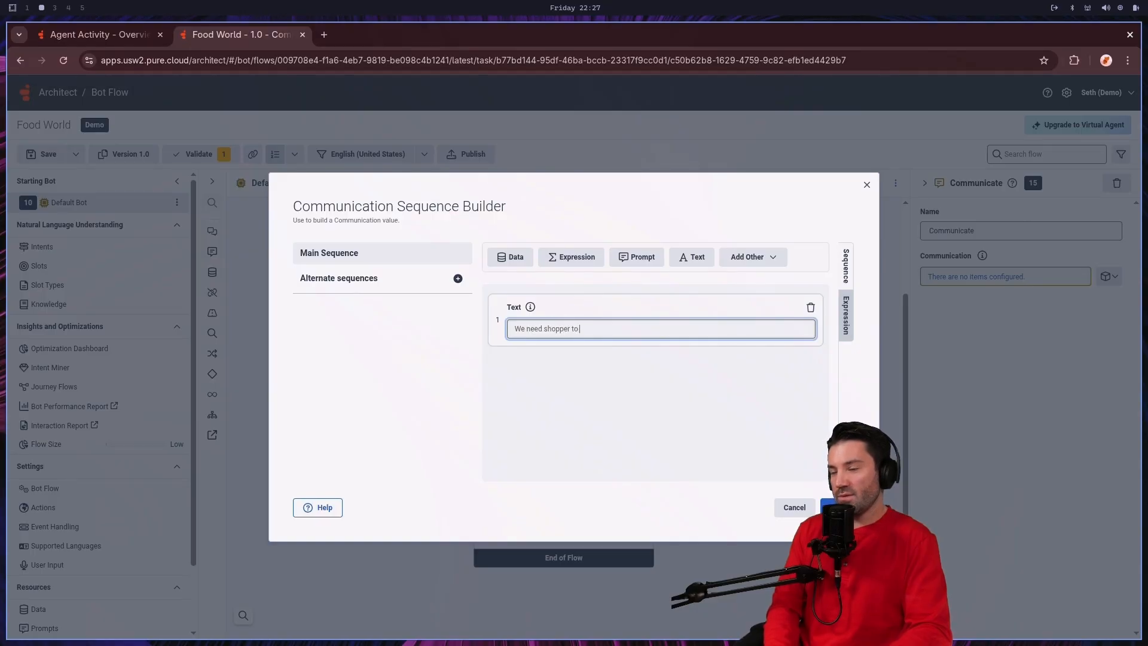
type(" apply a coupon code")
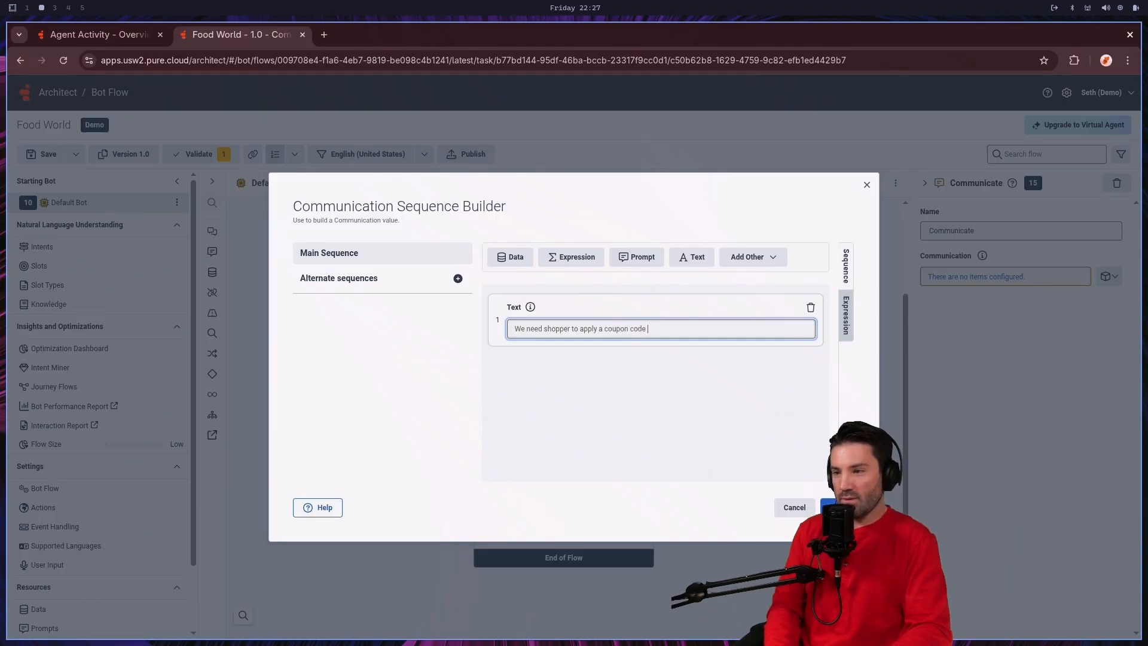
key("BackSpace")
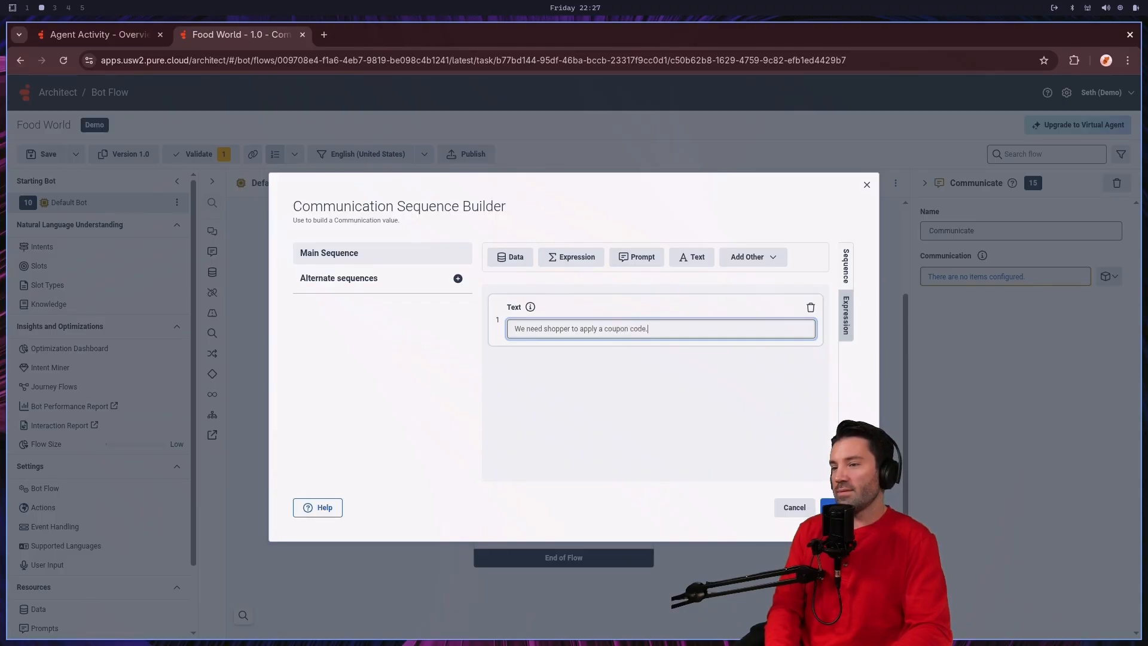
type(".")
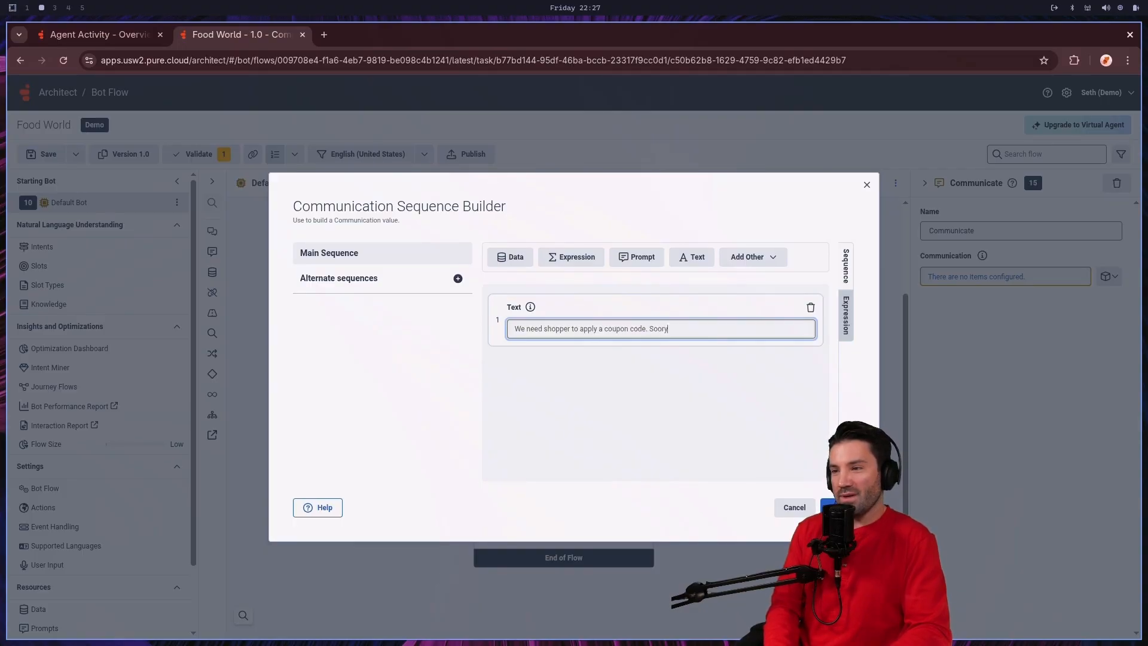
key("BackSpace")
key("BackSpace")
type("ry ")
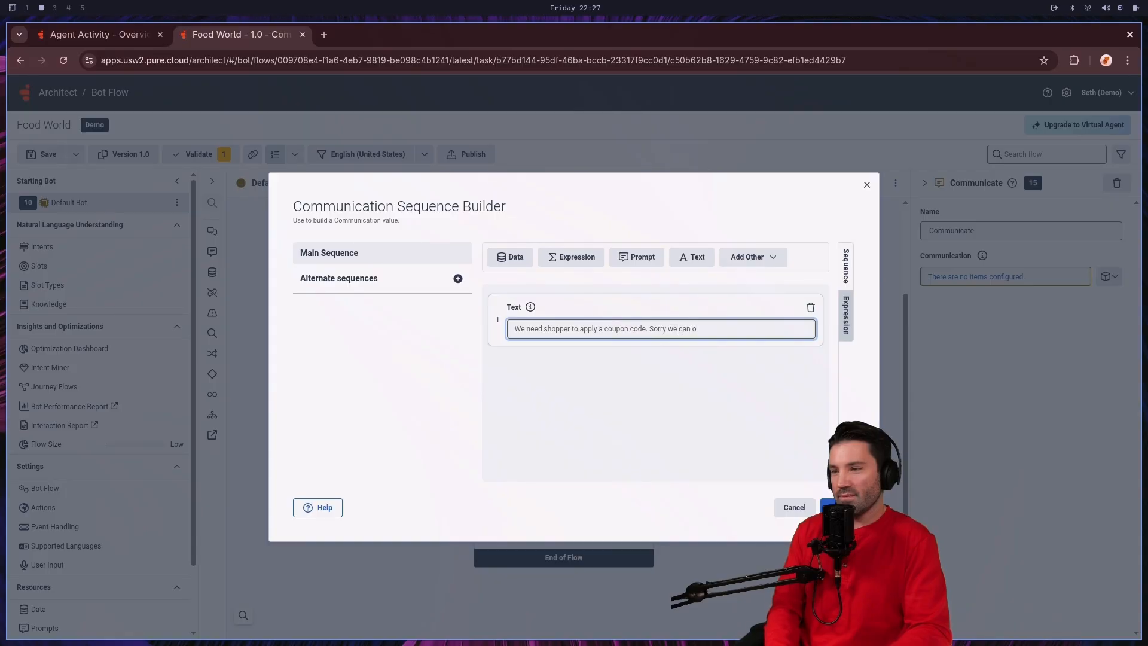
type("we can not handle your interaction")
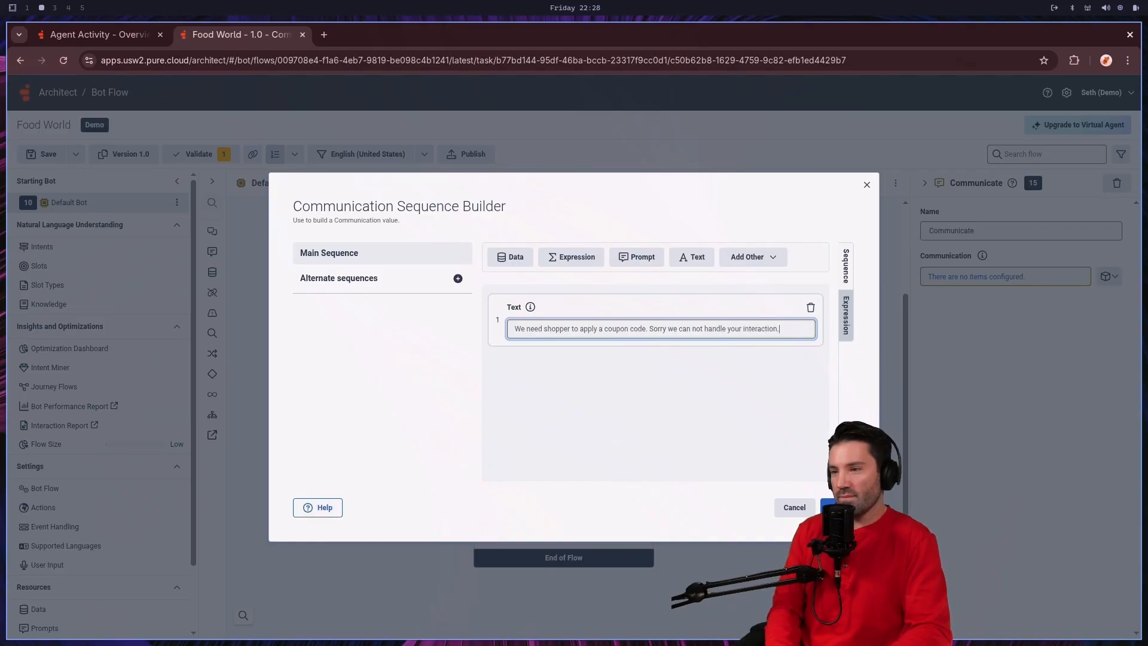
left_click(837, 508)
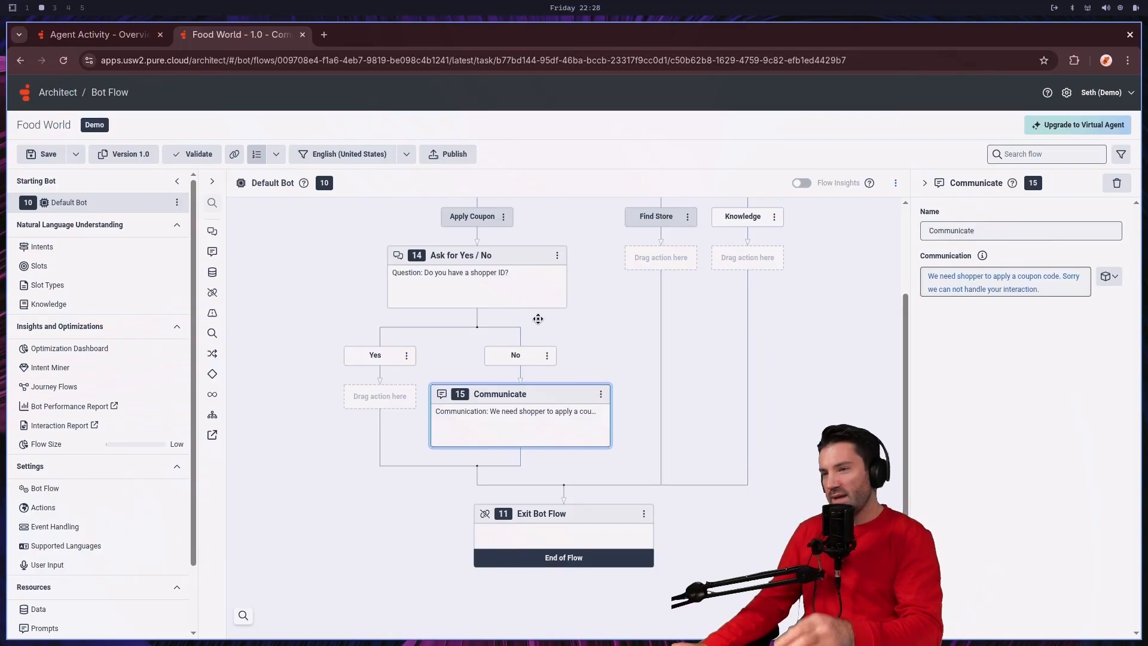
Step: Add an Ask for Slot action to the Yes path of the shopper ID question and assign it the Shopper_Id slot
left_click(390, 397)
mouse_move(368, 408)
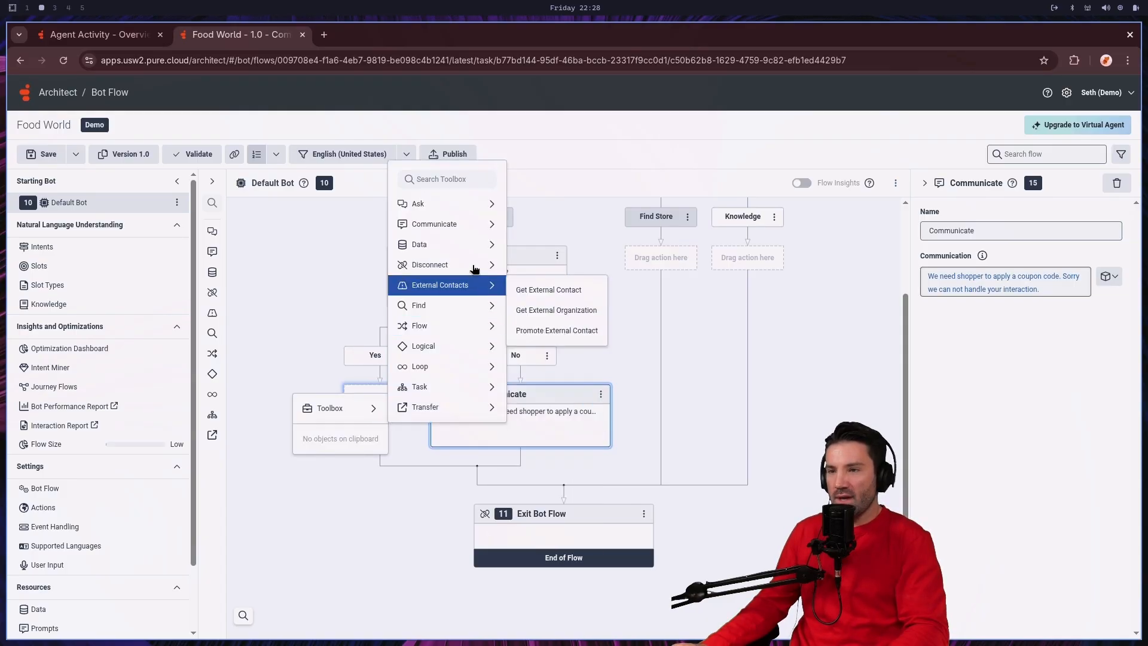
mouse_move(485, 214)
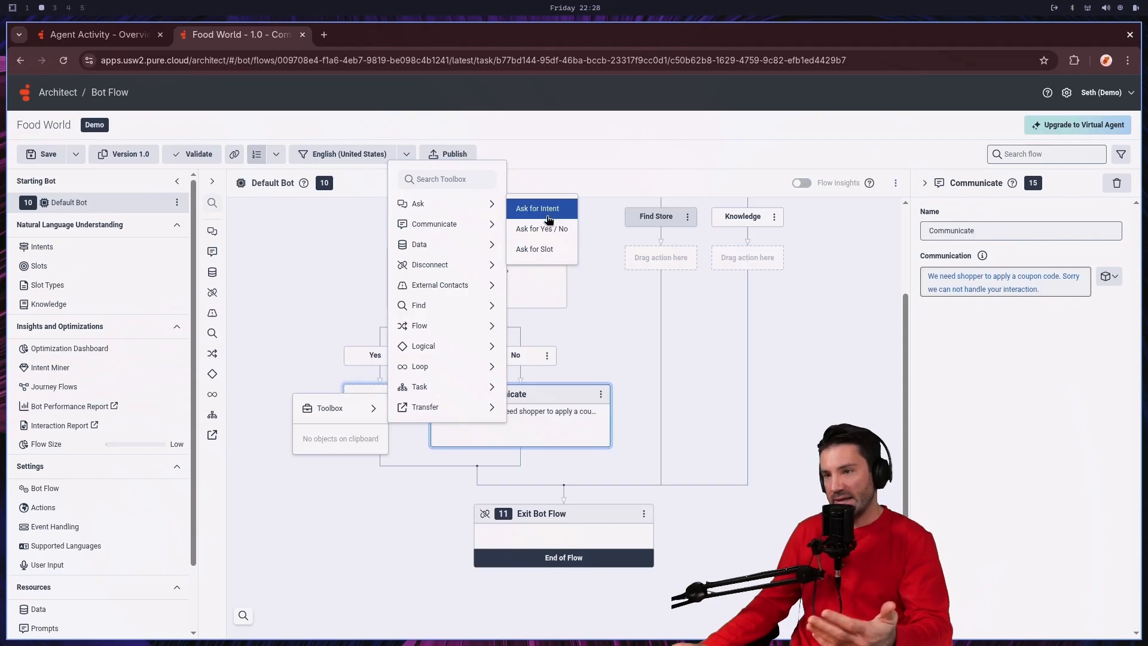
left_click(540, 257)
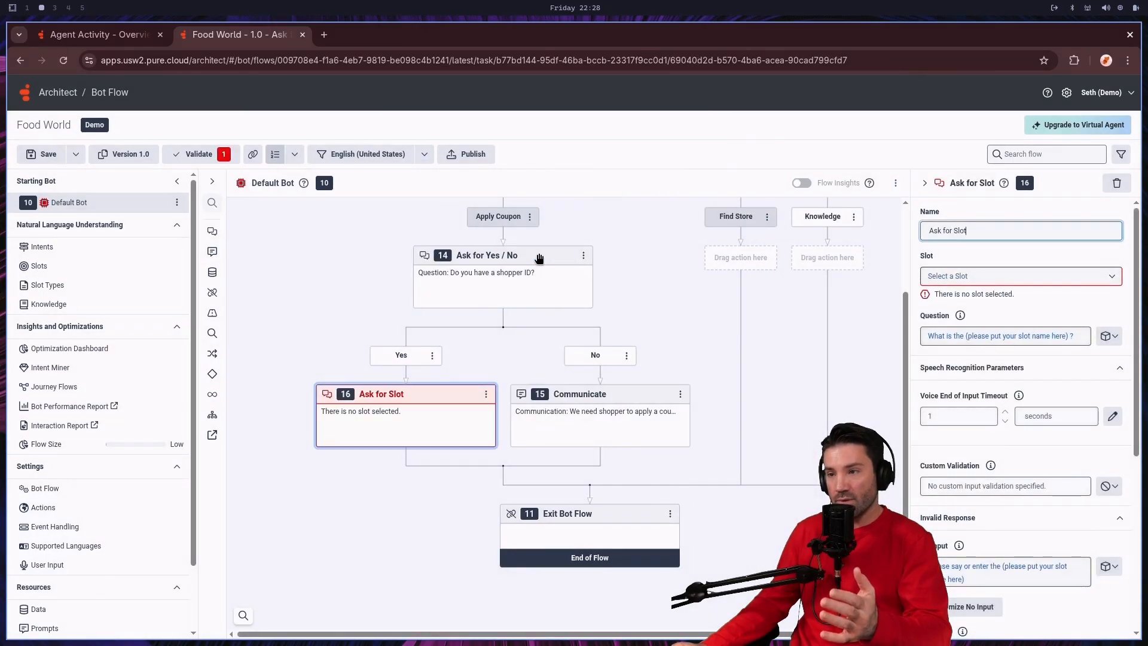
left_click(1086, 280)
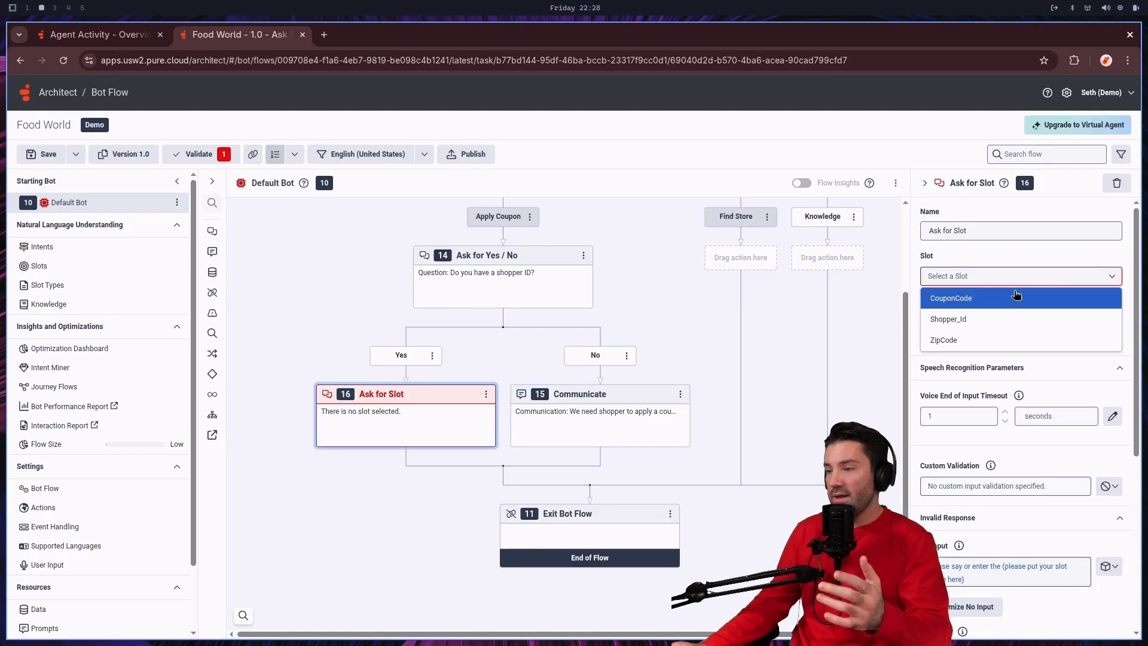
left_click(984, 317)
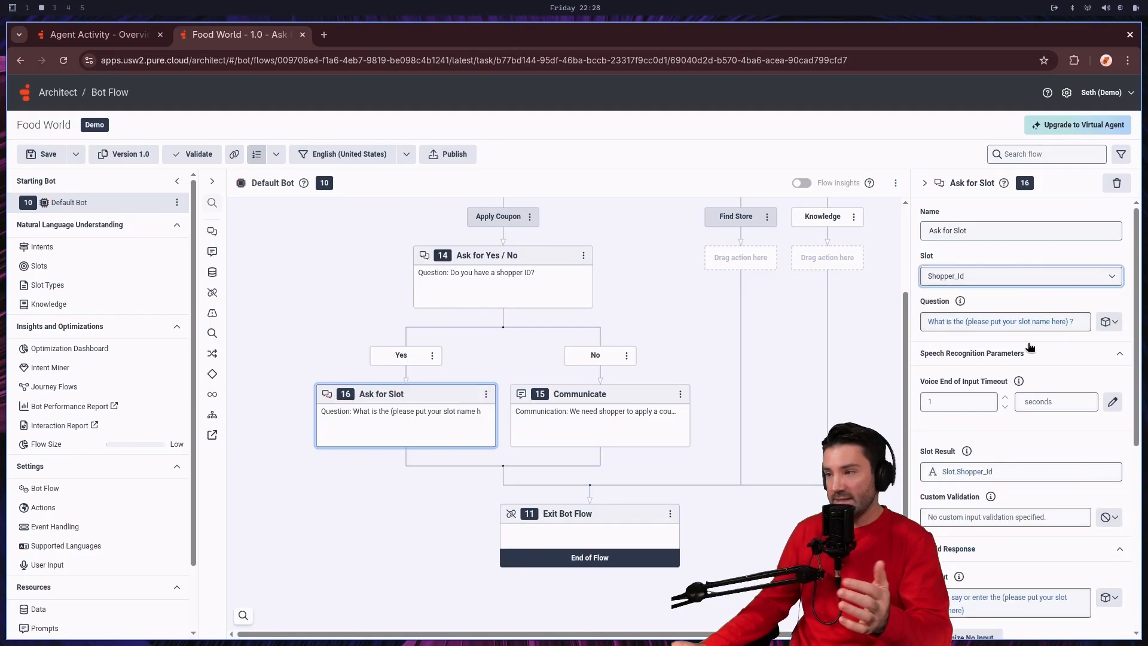
Step: Reword the Ask for Slot action's question to "What is your Shopper ID ?"
left_click(975, 326)
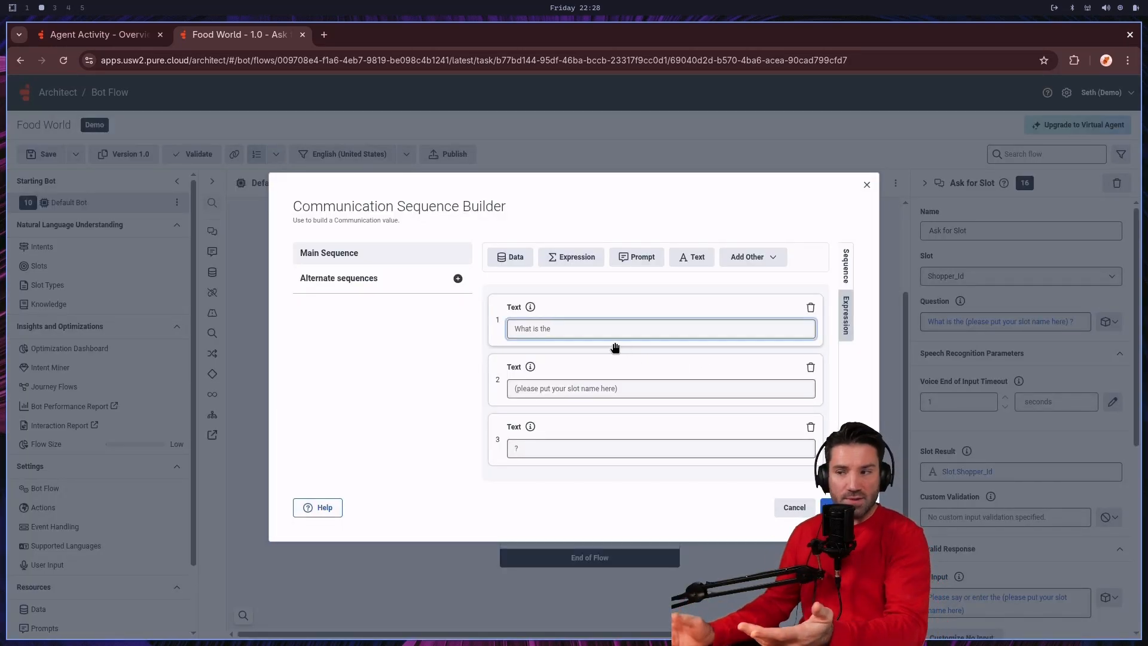
left_click(635, 388)
left_click_drag(636, 387, 511, 389)
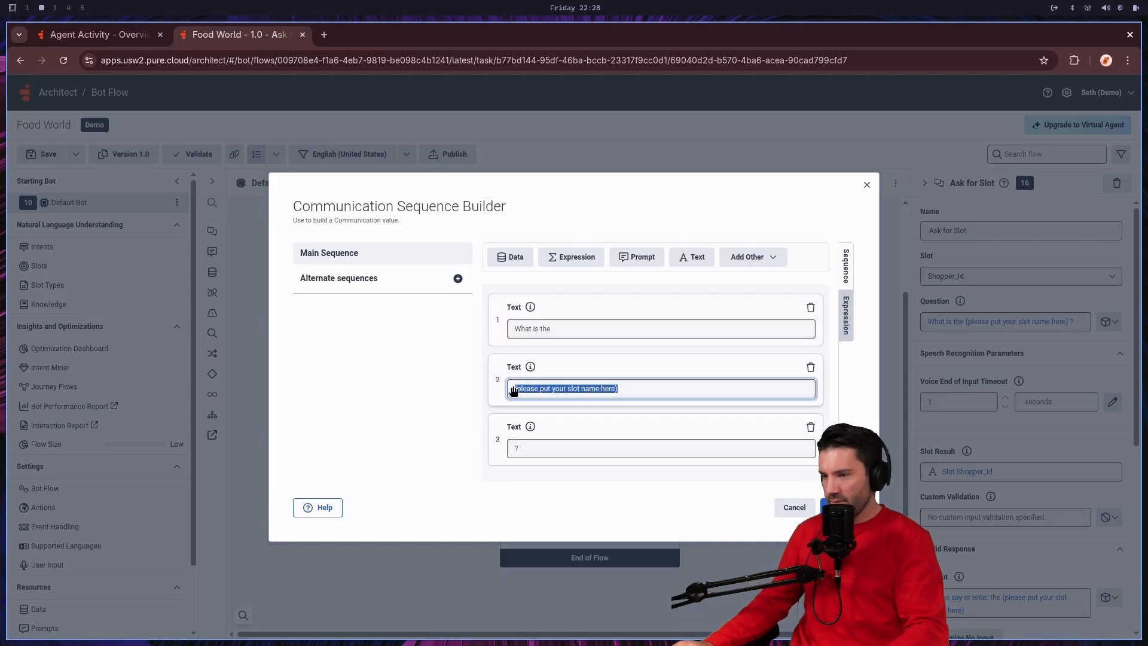
key("BackSpace")
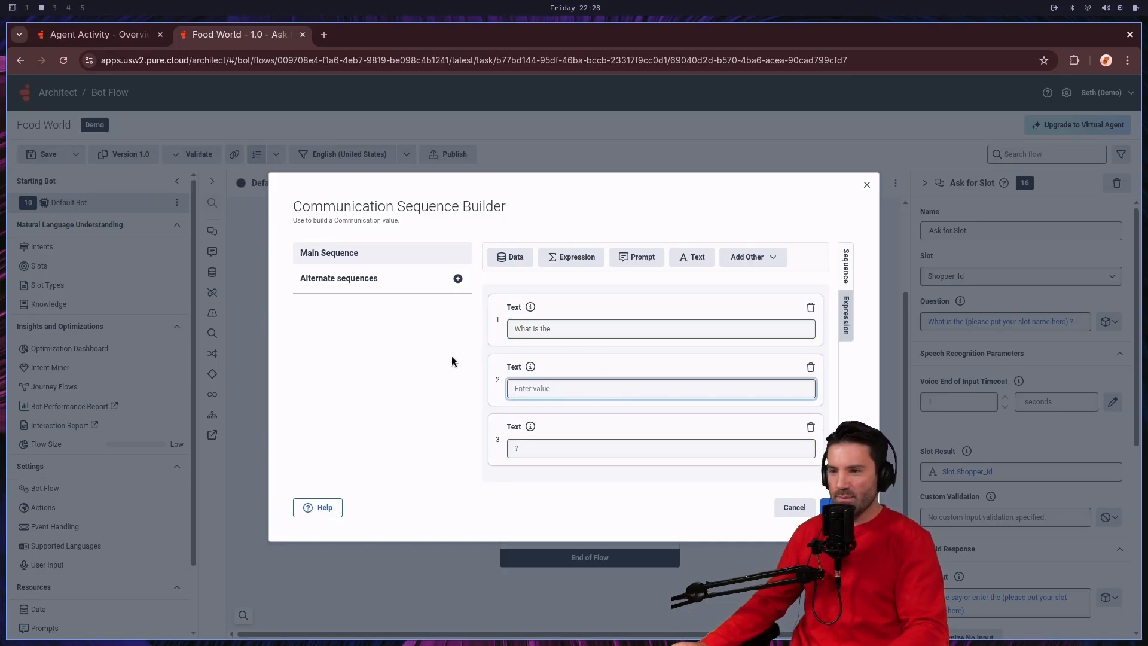
type("Shopper")
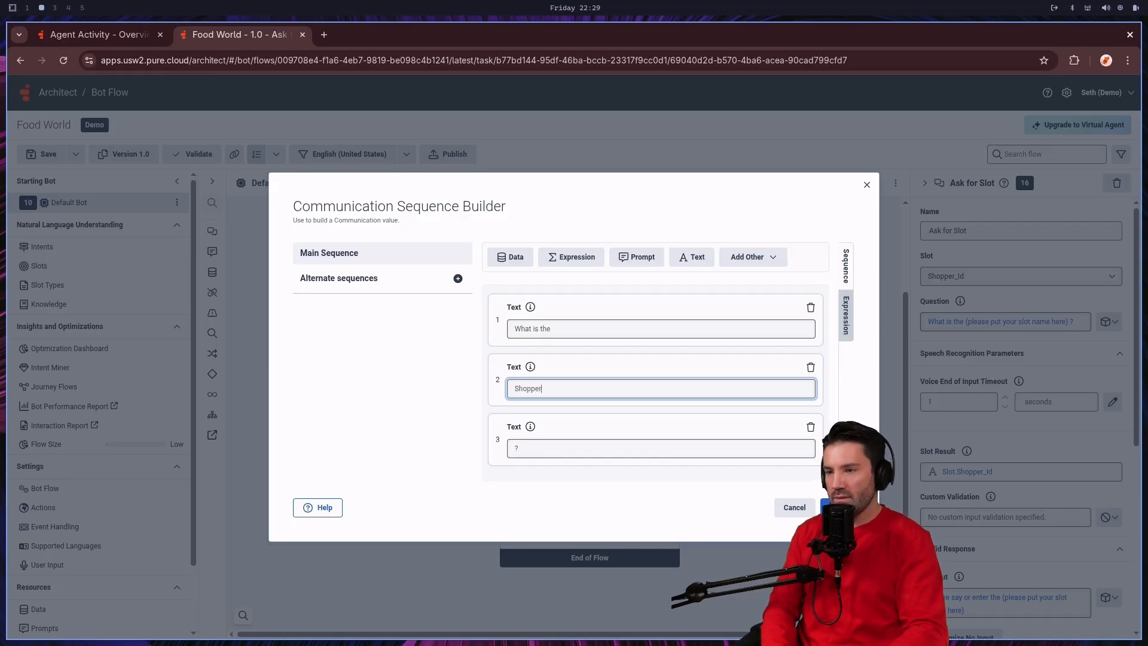
type(" ID")
left_click(575, 328)
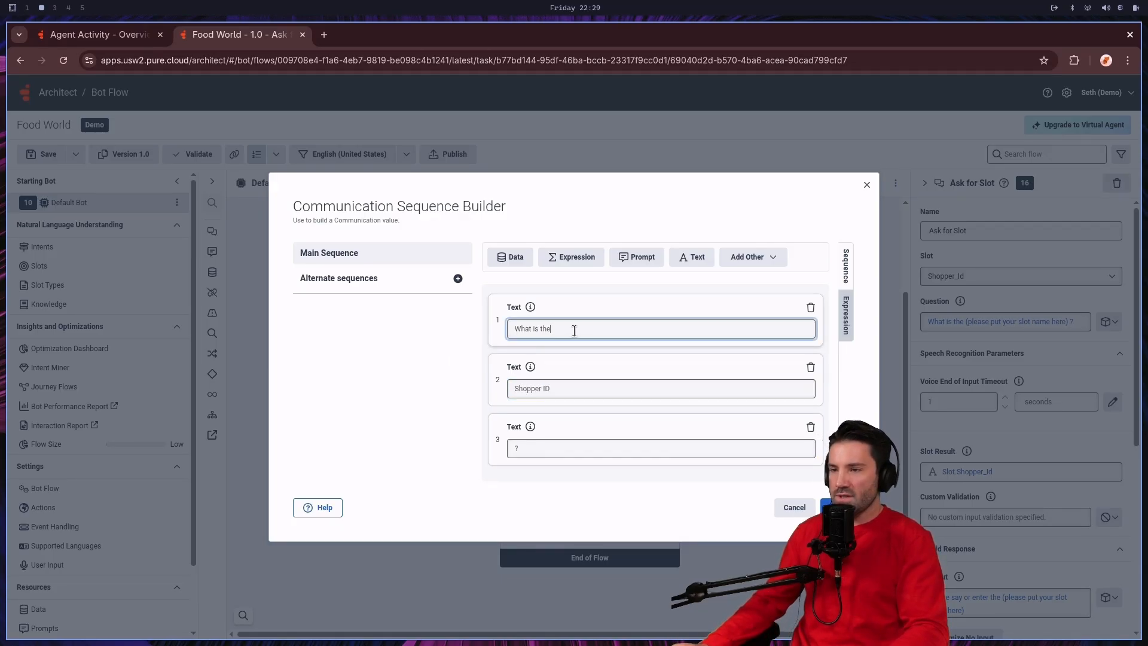
key("BackSpace")
key("BackSpace")
key("BackSpace")
key("BackSpace")
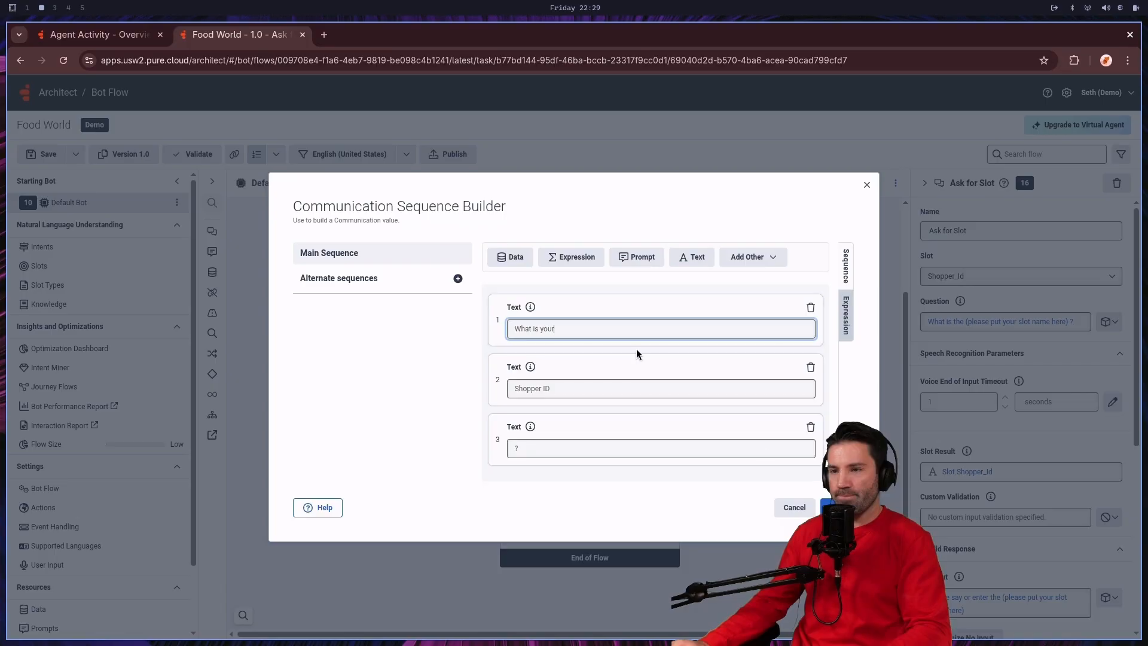
left_click(834, 507)
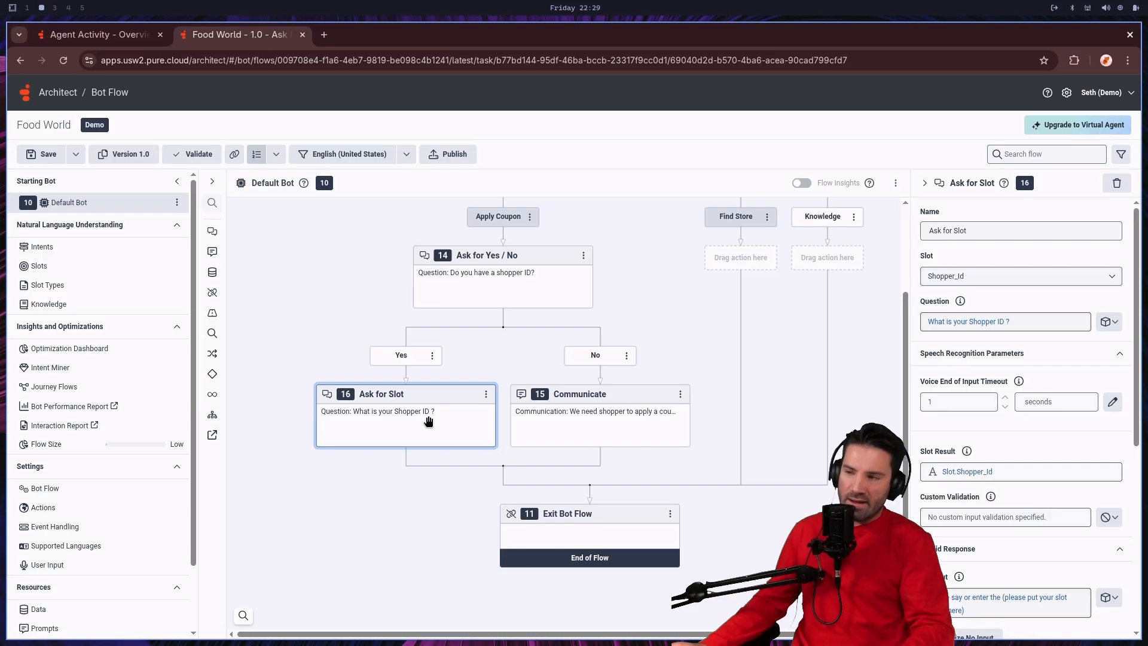
Step: Add a second Ask for Slot action below the shopper ID one on the Yes path and assign it the CouponCode slot
left_click(406, 462)
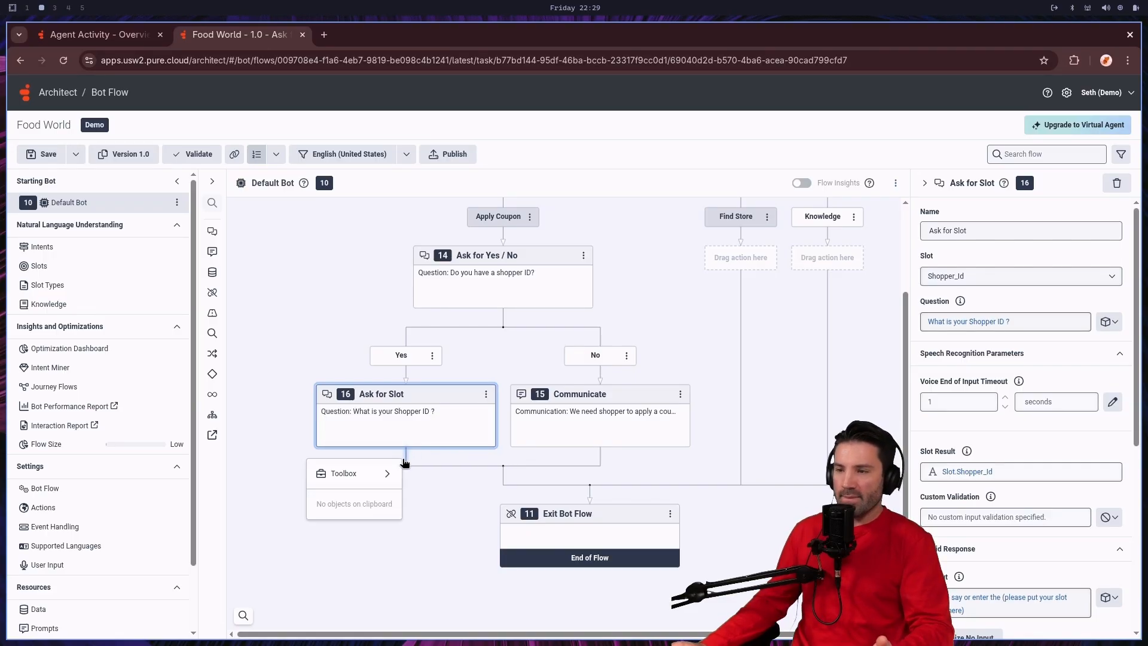
mouse_move(382, 473)
mouse_move(428, 473)
mouse_move(481, 270)
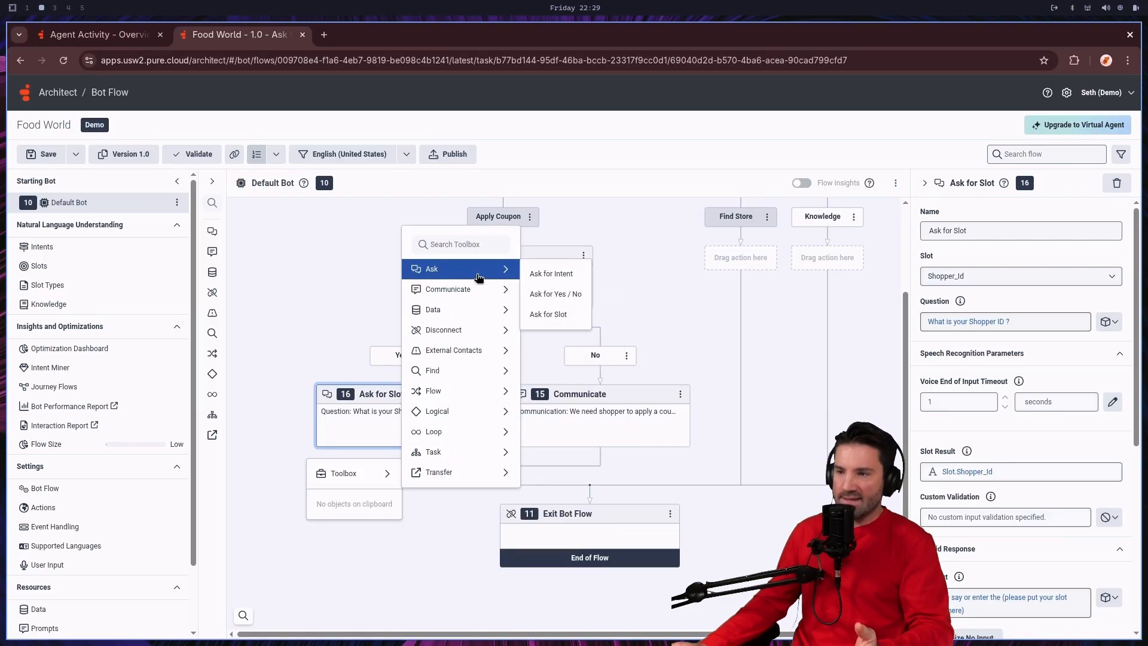
left_click(570, 315)
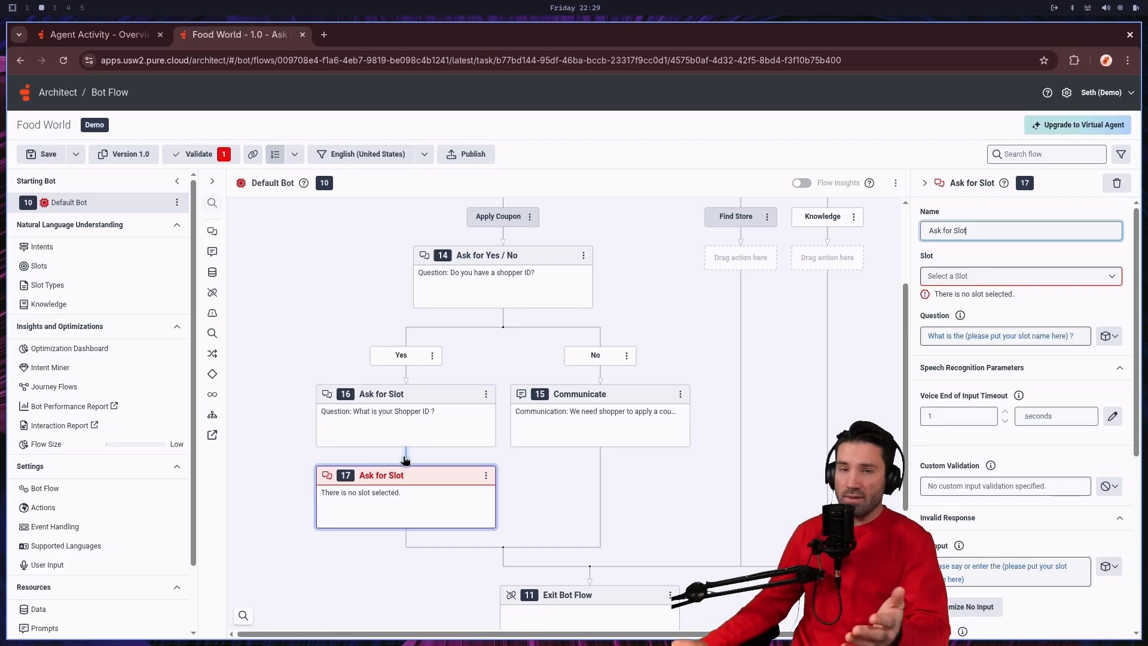
left_click(432, 499)
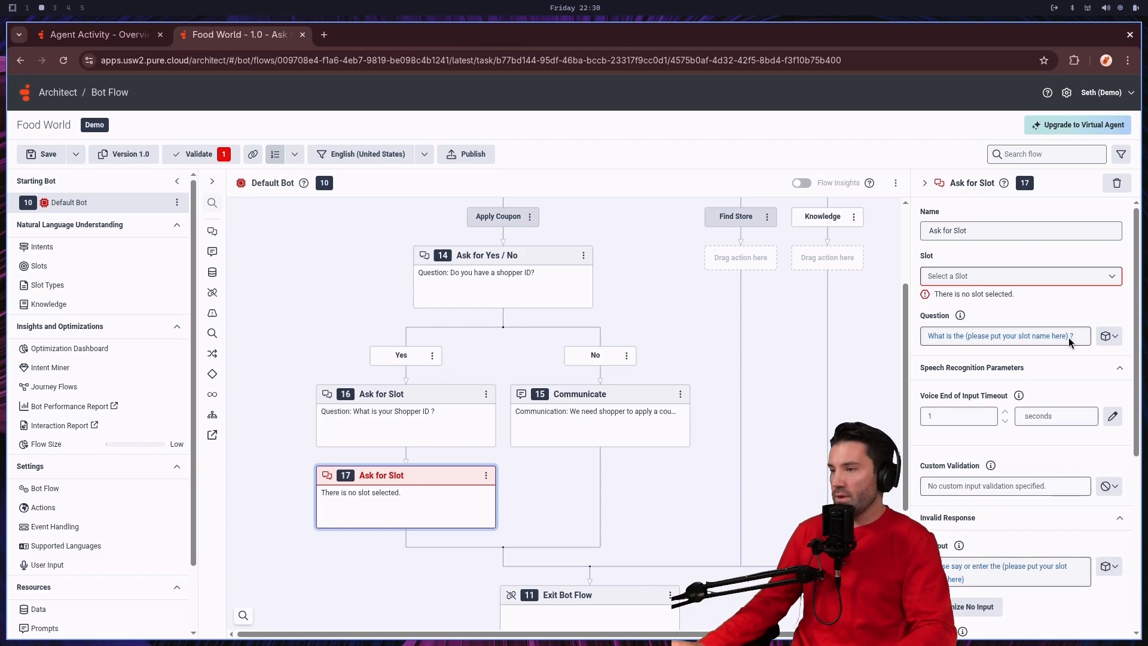
left_click(1080, 283)
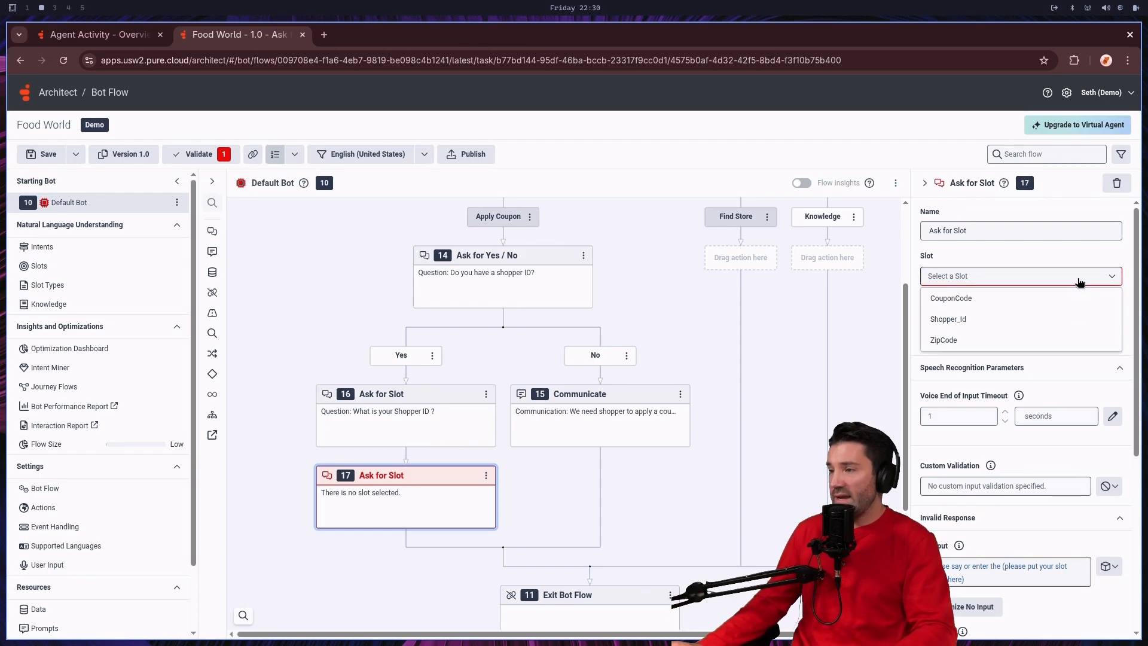
left_click(998, 301)
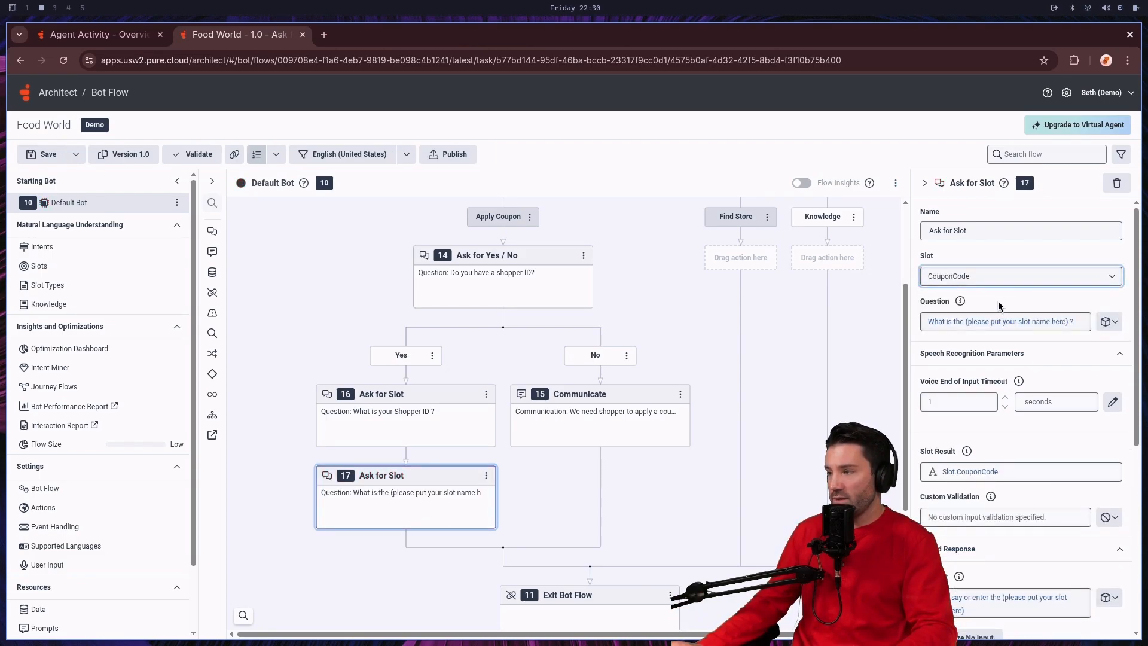
Step: Reword the coupon Ask for Slot action's question to "What is the Coupon Code ?"
left_click(1032, 328)
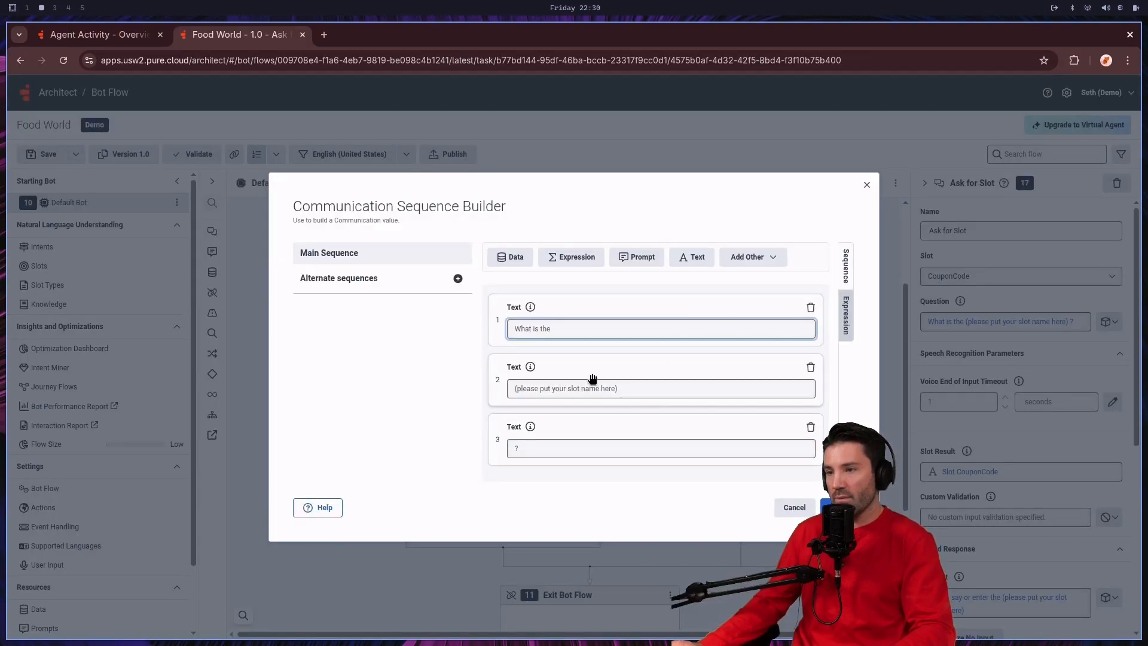
left_click_drag(644, 385, 513, 390)
key("BackSpace")
type("Coupon Code")
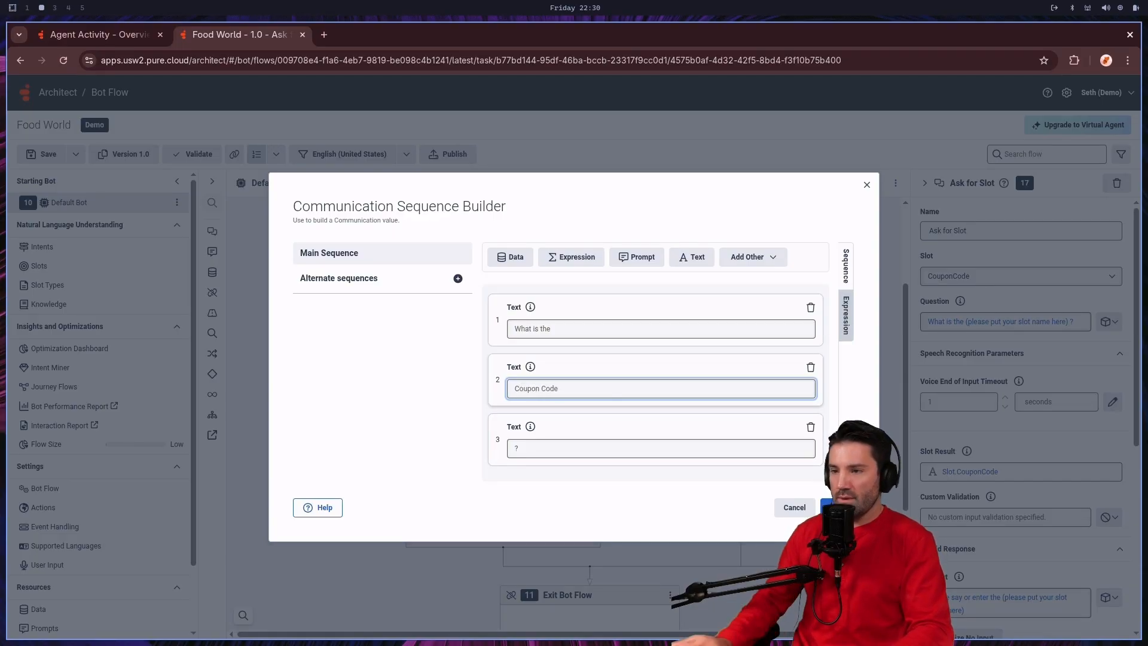
left_click(588, 330)
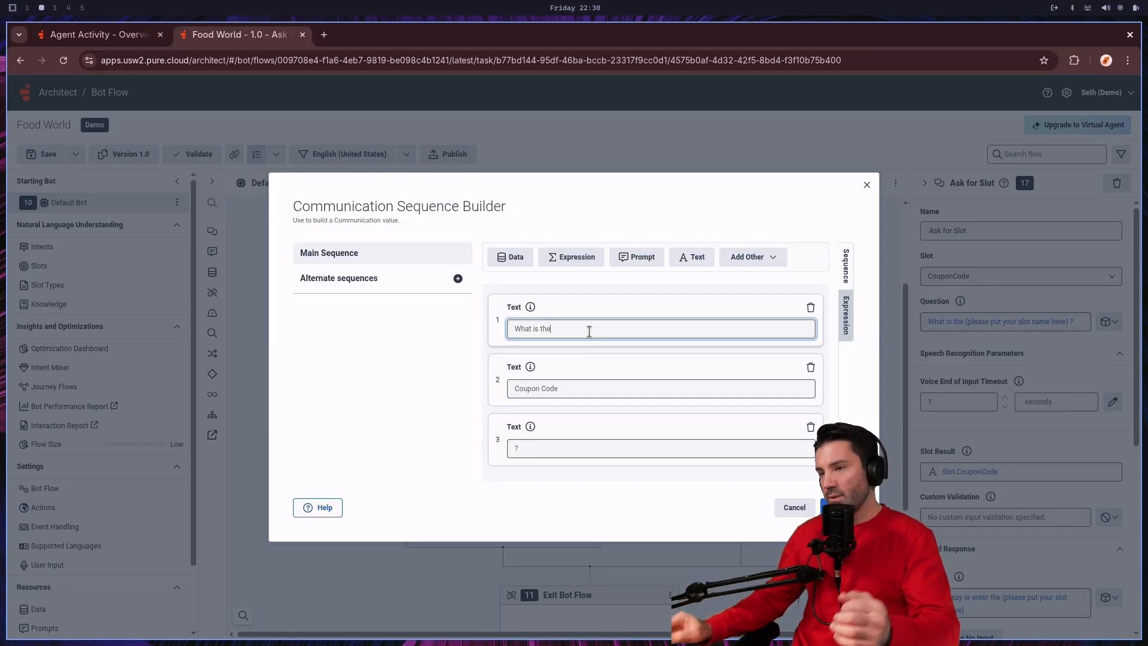
left_click(830, 507)
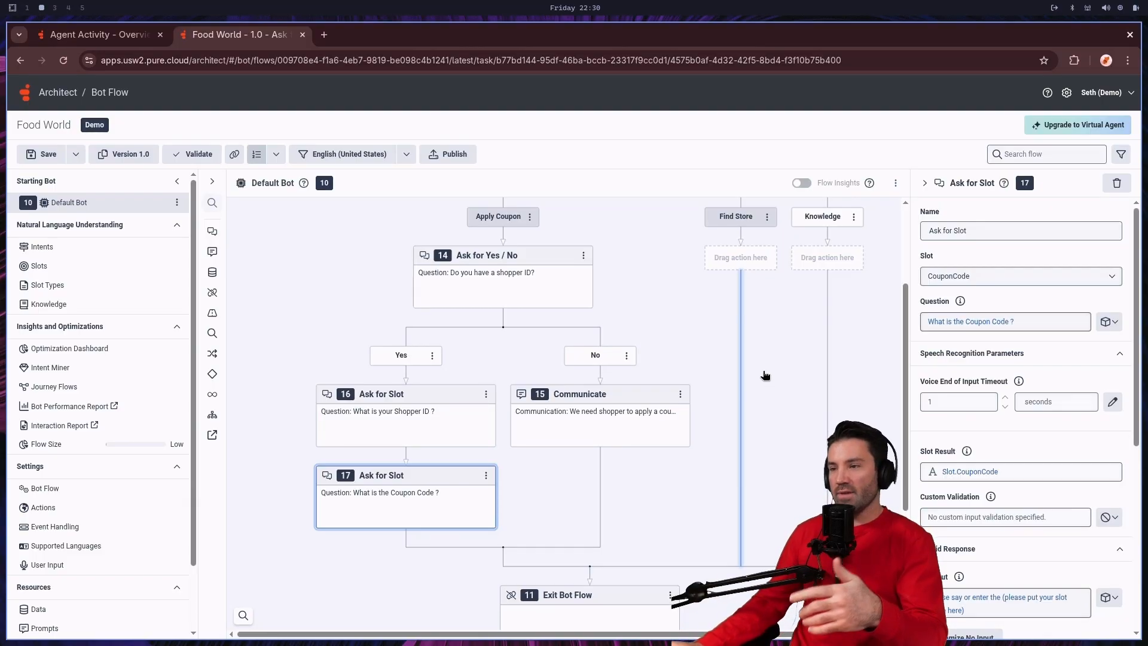
Step: Correct the No path's Communicate text to "We need shopper id to apply a coupon code. Sorry we can not handle your interaction."
scroll(736, 379, "up", 3)
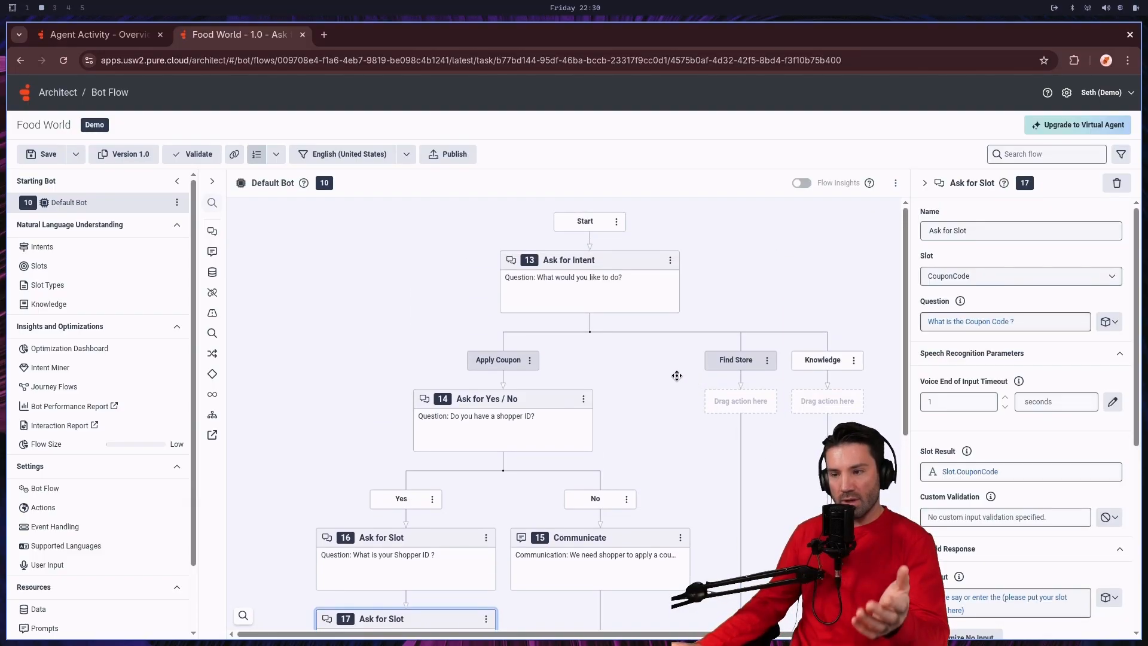
scroll(676, 375, "down", 3)
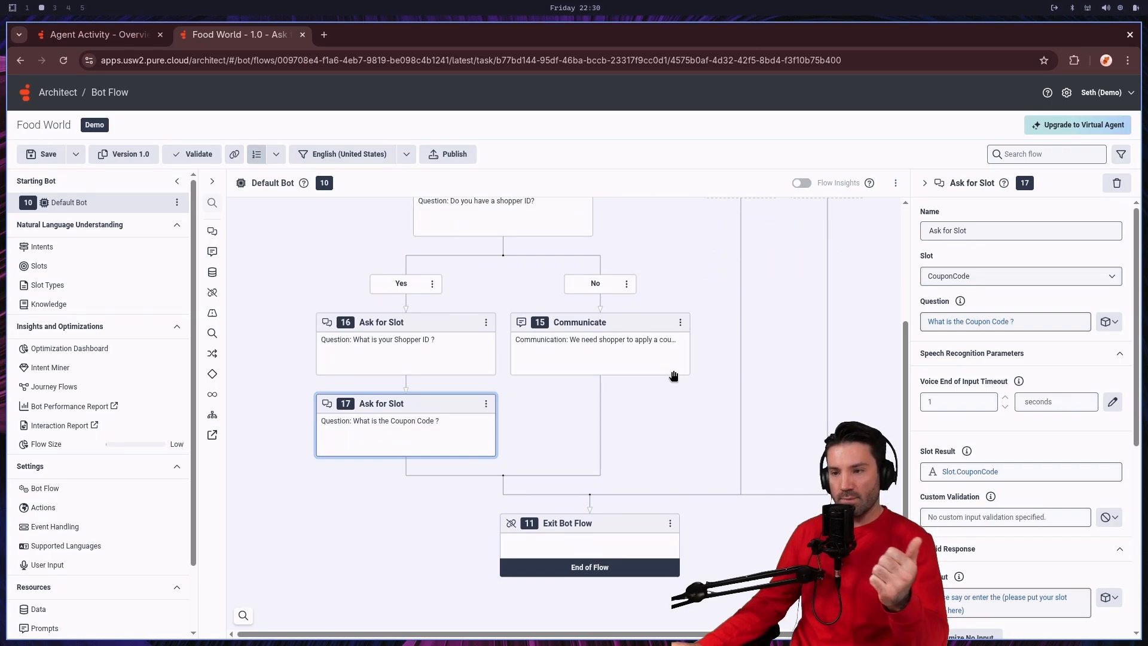
scroll(682, 380, "up", 1)
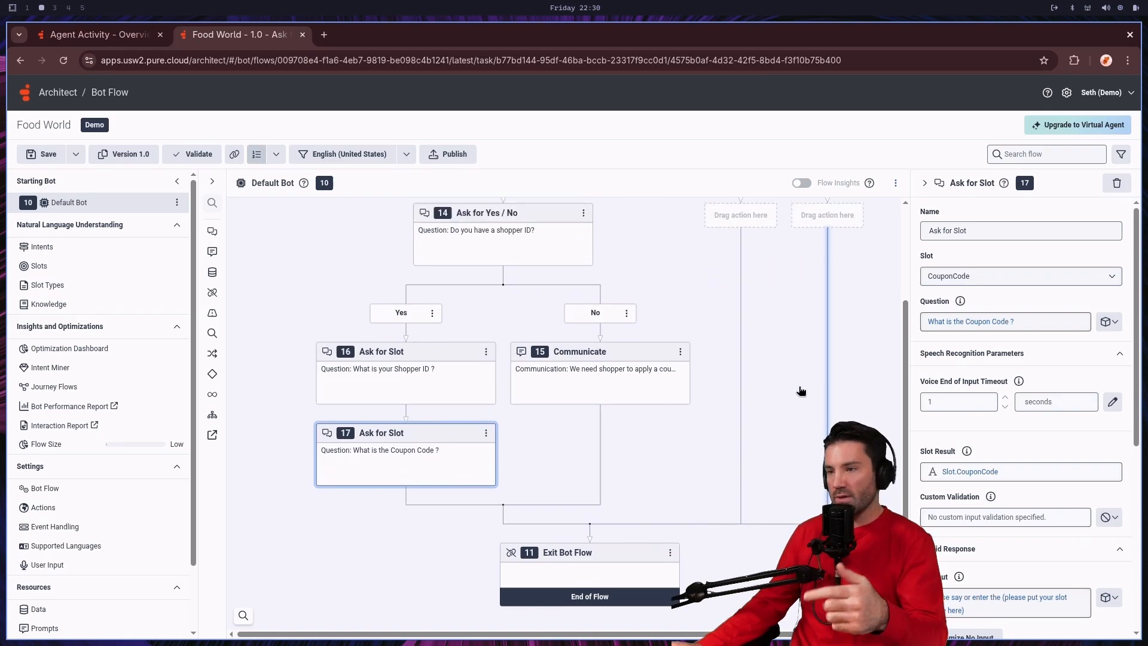
scroll(694, 384, "up", 1)
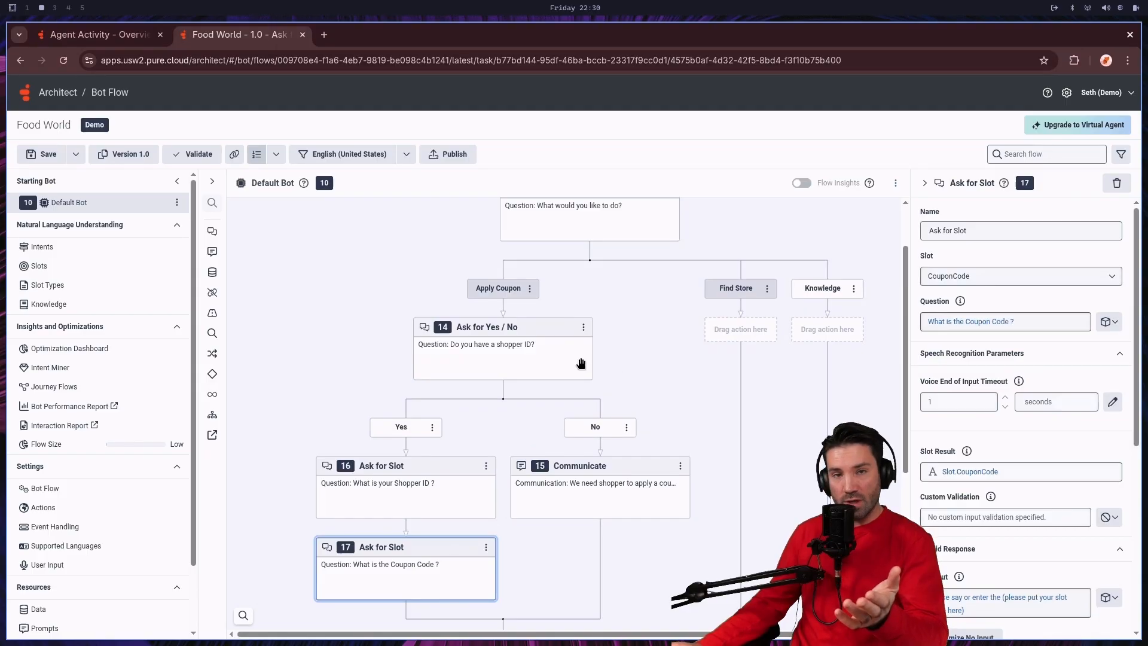
left_click(624, 494)
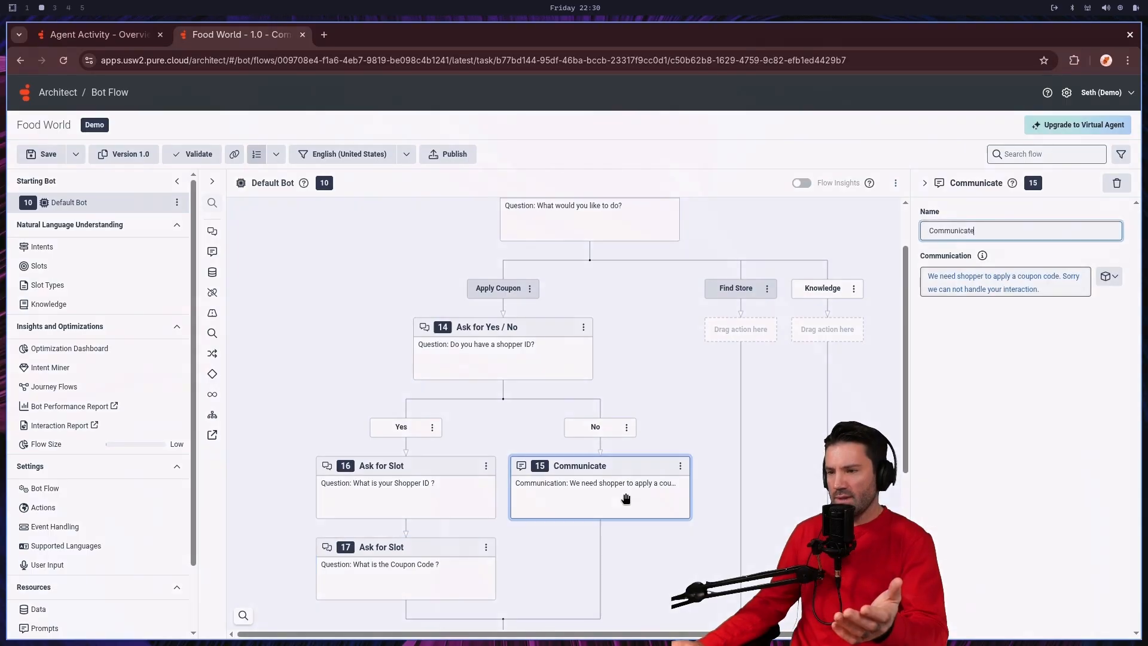
left_click(1005, 283)
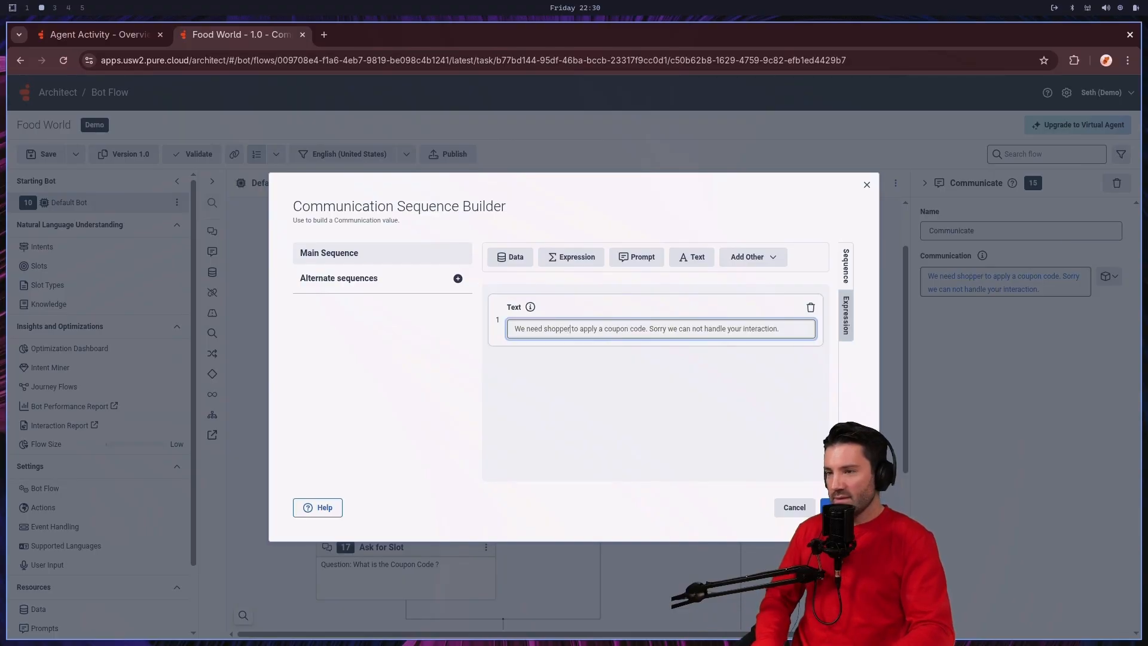
type("id")
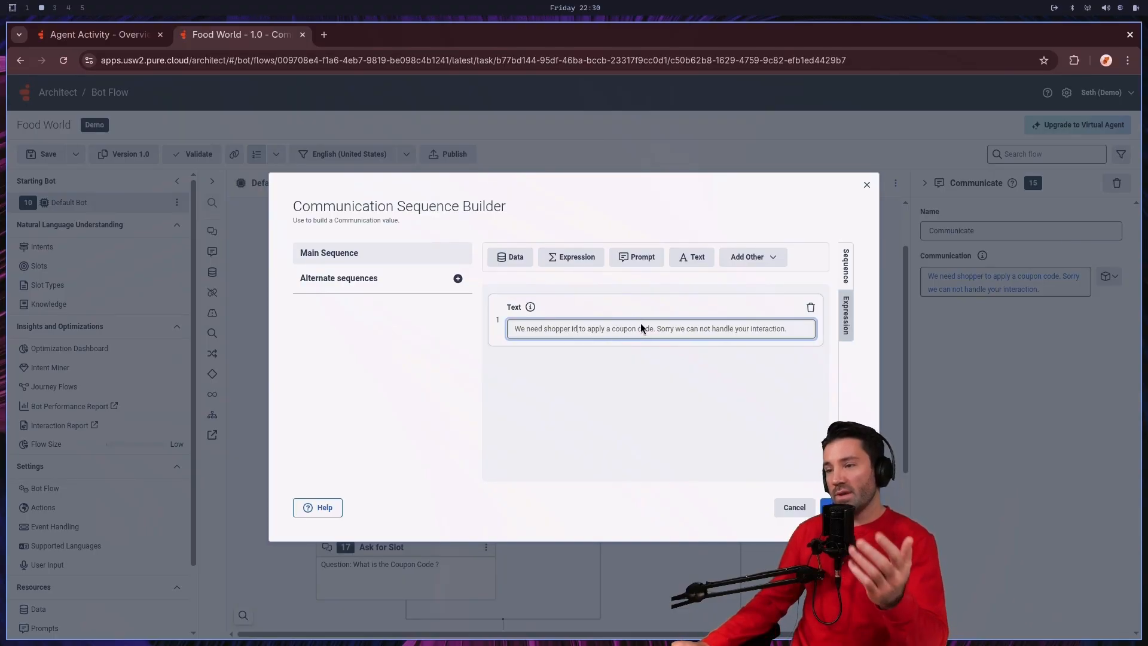
left_click(830, 507)
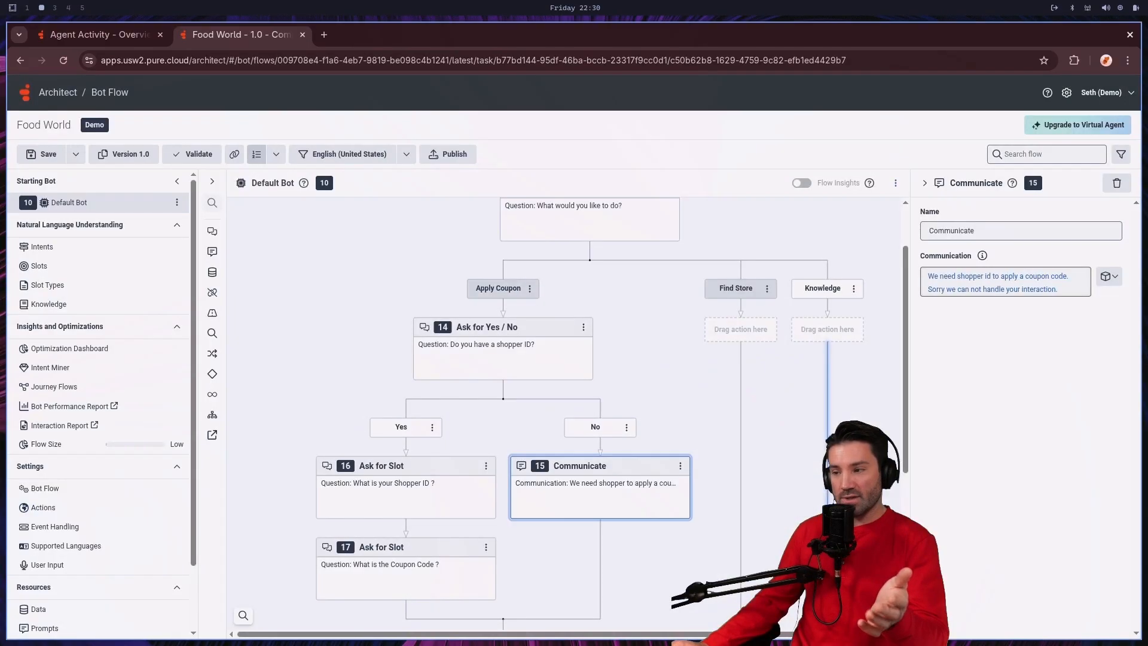
Step: Add an Ask for Slot action to the empty Find Store path of the Ask for Intent action
scroll(677, 401, "right", 1)
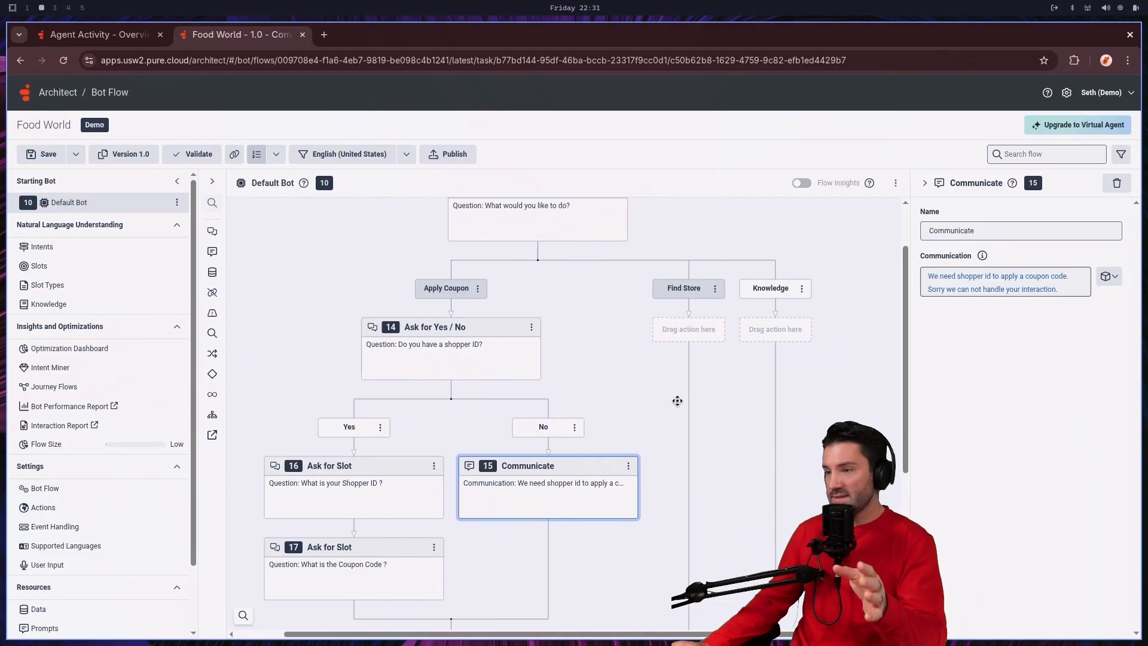
scroll(675, 402, "up", 1)
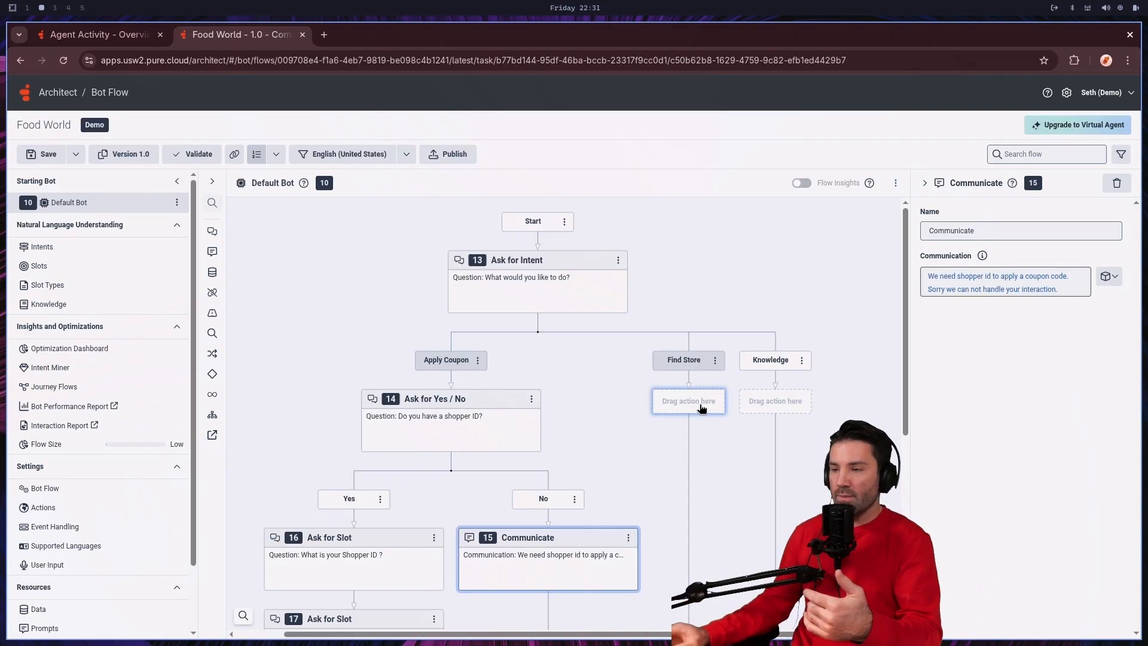
left_click(702, 409)
mouse_move(680, 414)
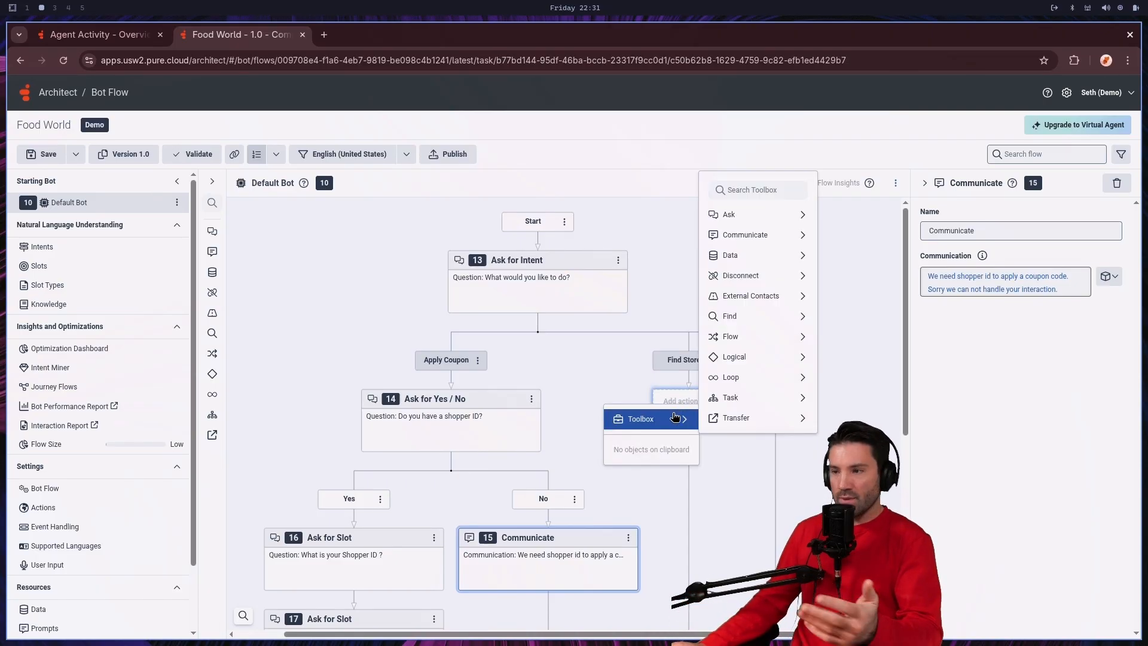
mouse_move(760, 216)
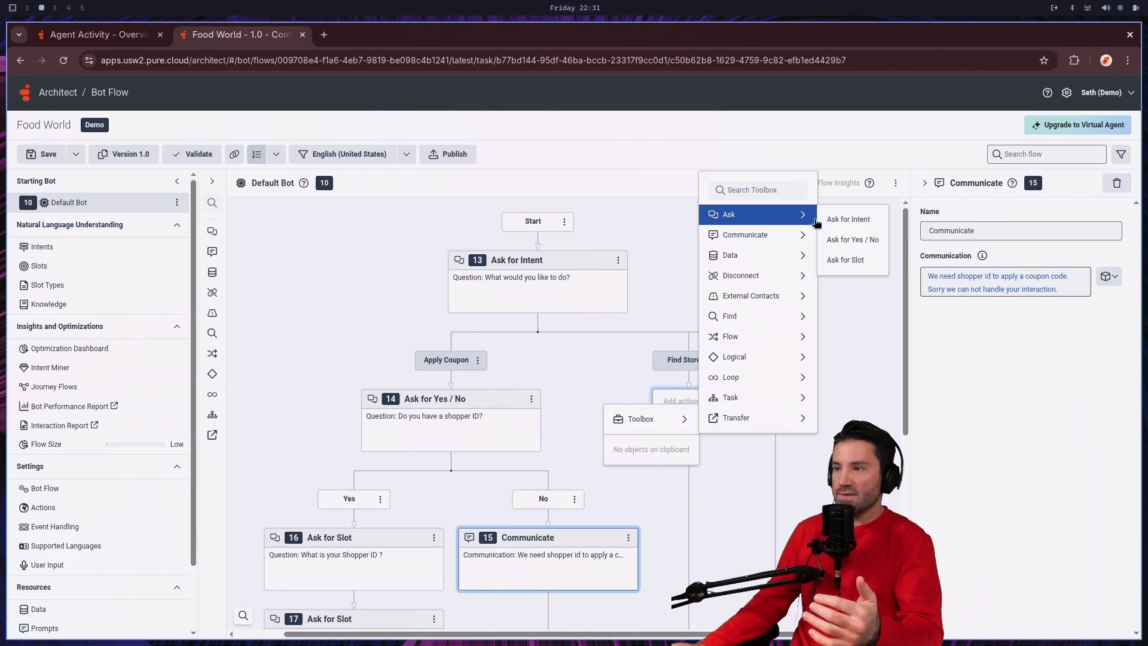
left_click(852, 259)
Step: Reword the Find Store slot question to "What is your Zip Code ?" and assign the action the ZipCode slot
left_click(1007, 334)
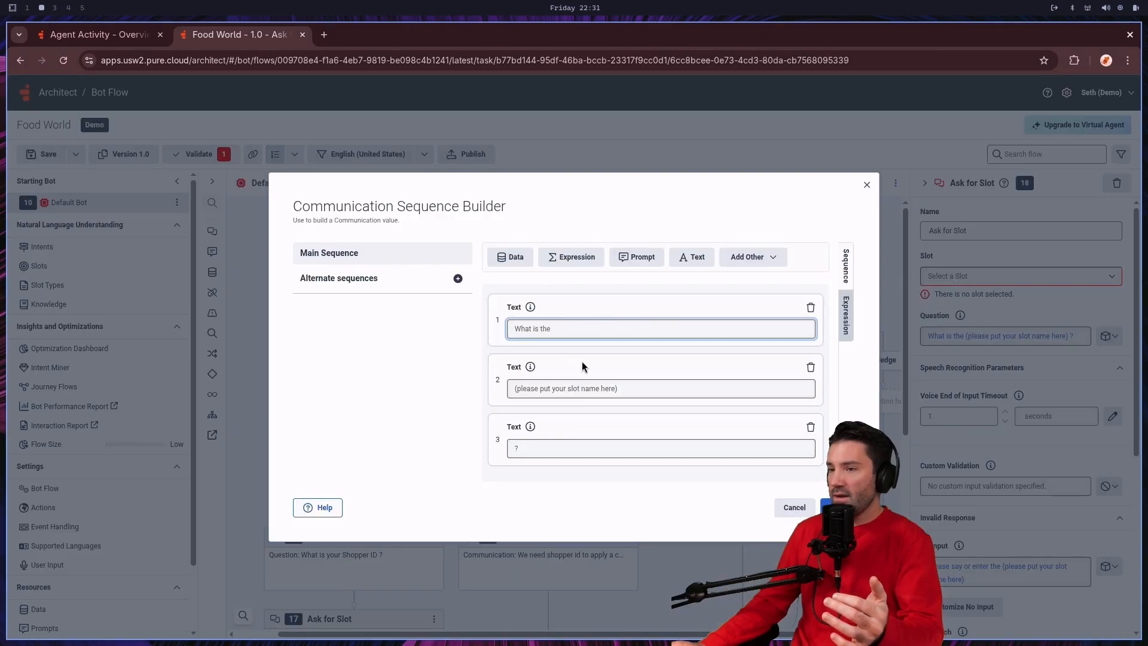
triple_click(555, 386)
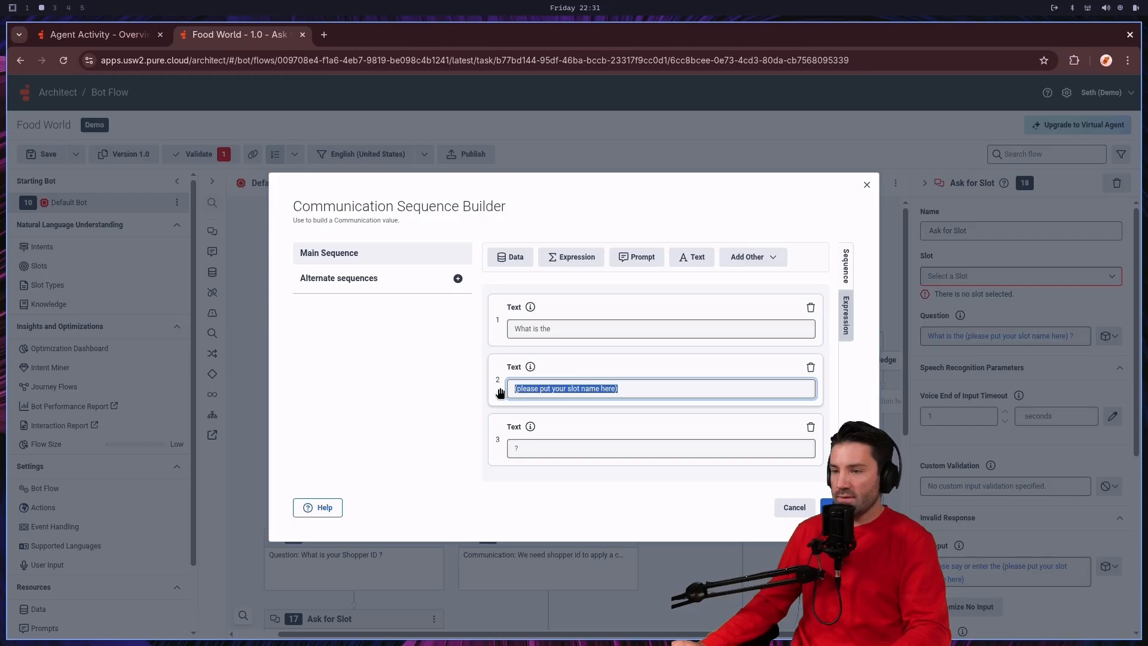
key("BackSpace")
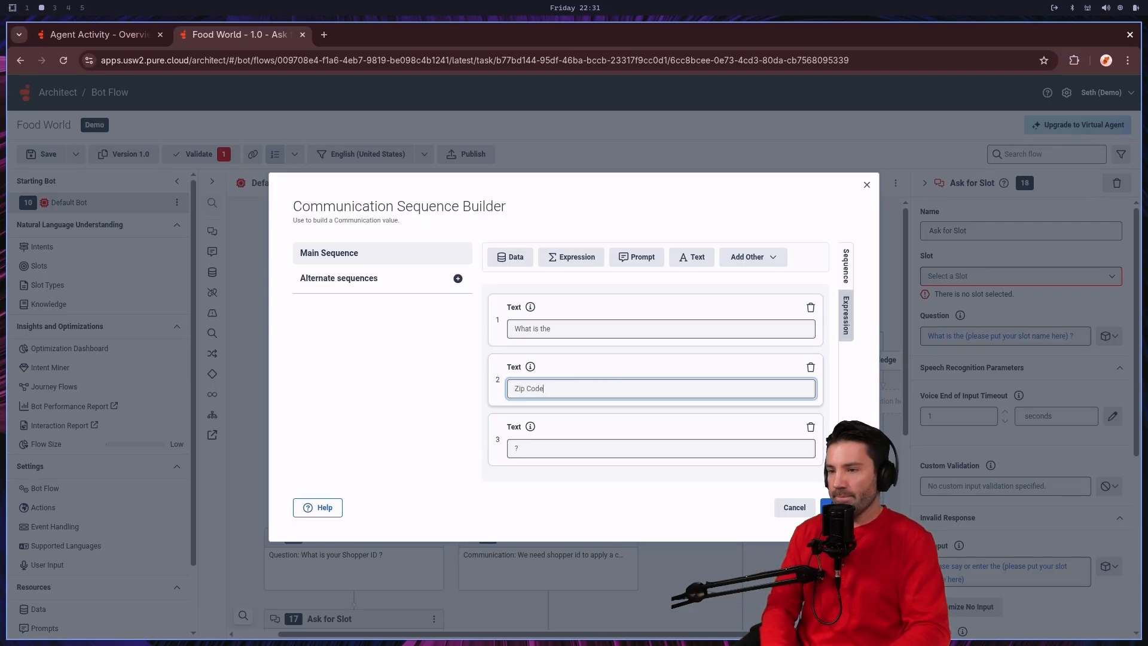
left_click(575, 327)
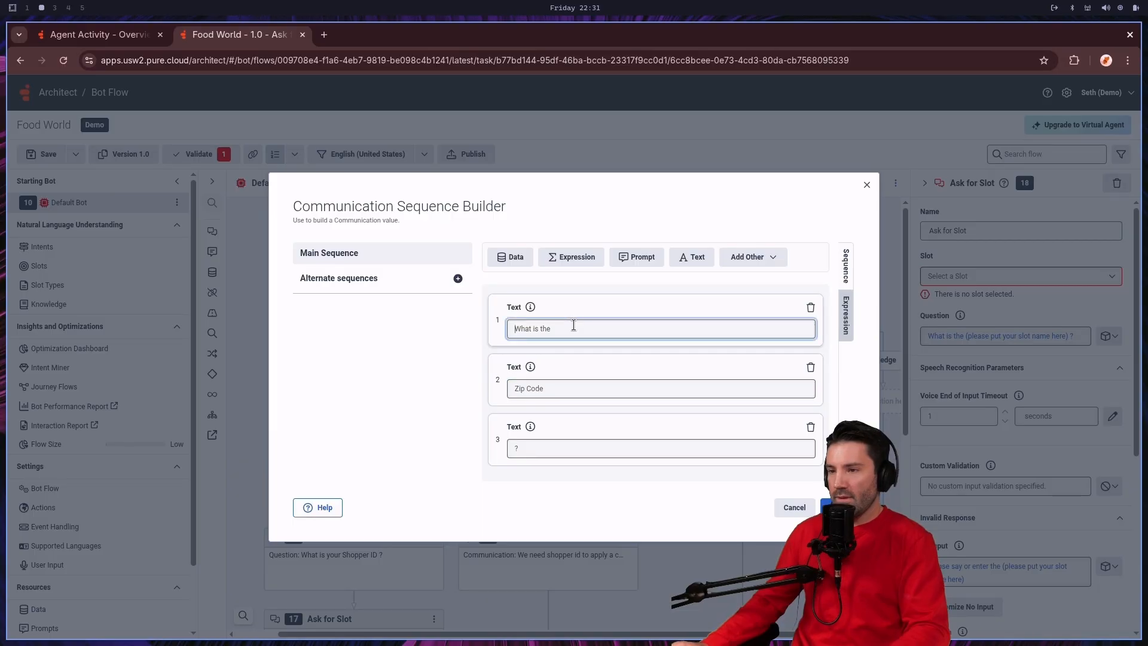
key("BackSpace")
key("BackSpace")
key("BackSpace")
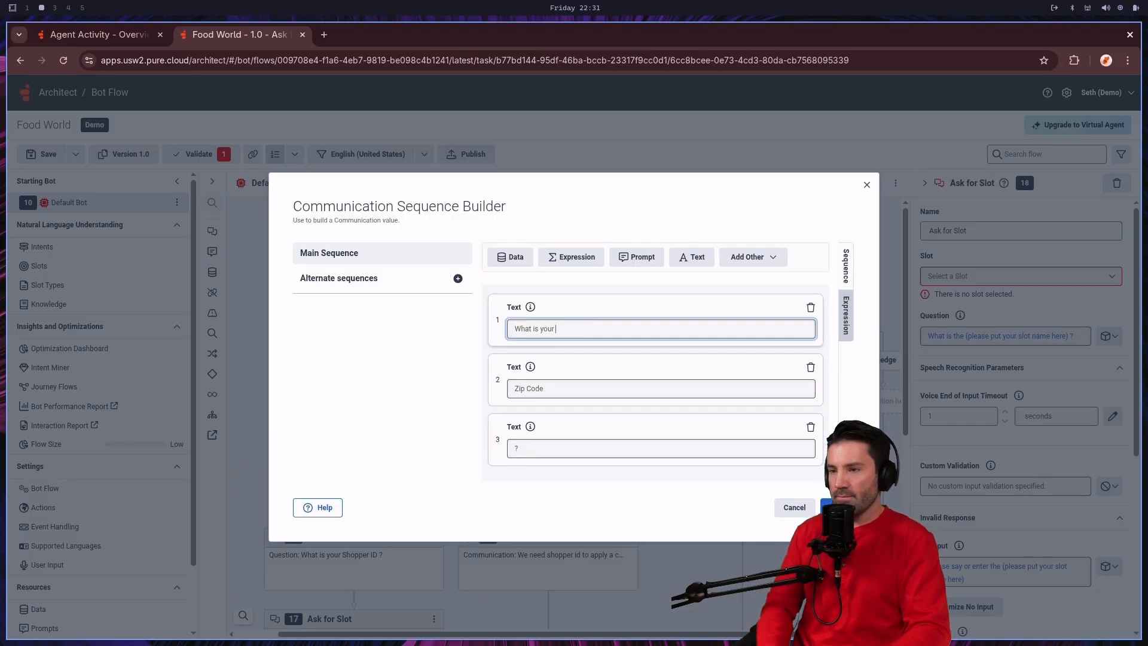
type("your")
left_click(837, 507)
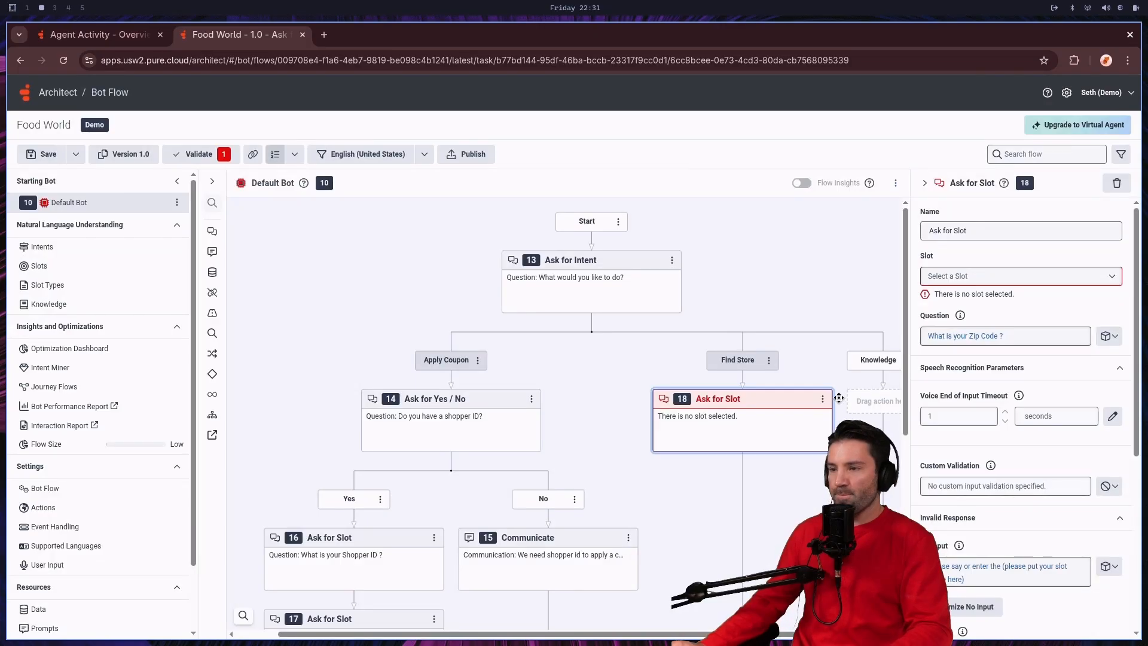
left_click(993, 276)
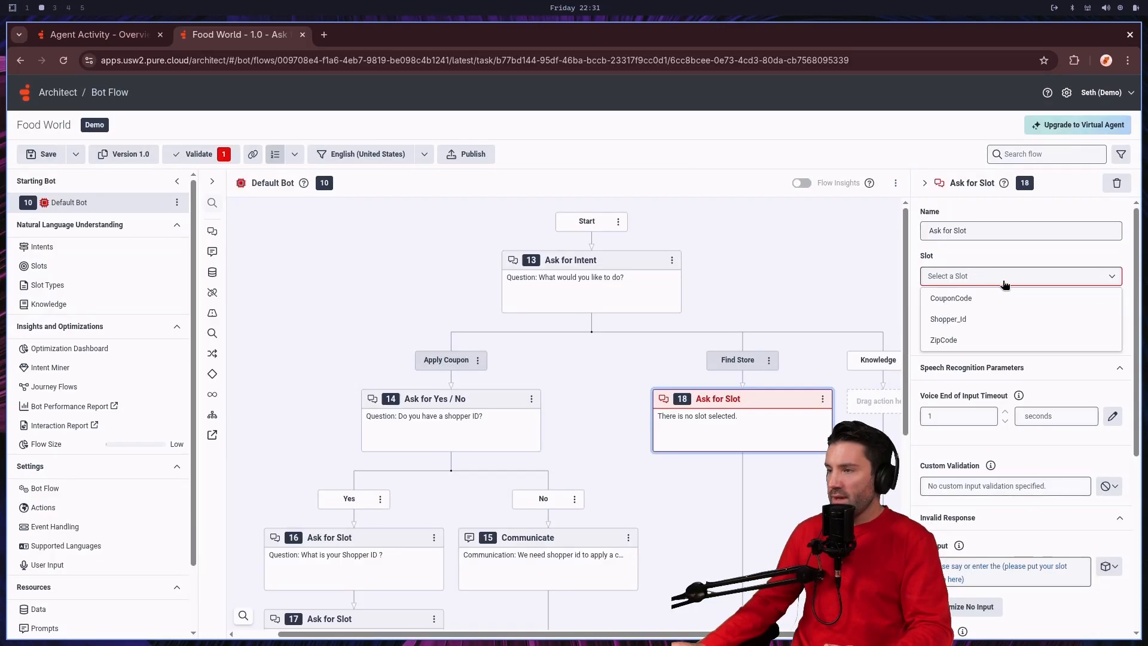
left_click(964, 340)
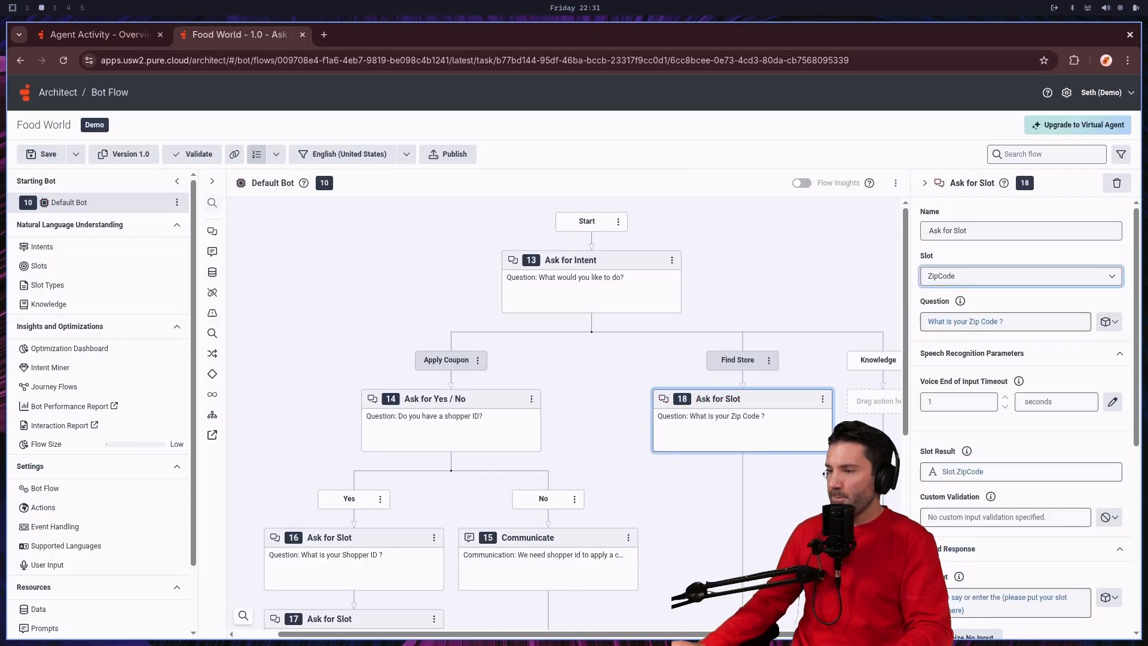
Step: Add a Communicate action to the empty Knowledge path of the Ask for Intent action
scroll(774, 480, "down", 1)
scroll(761, 473, "down", 1)
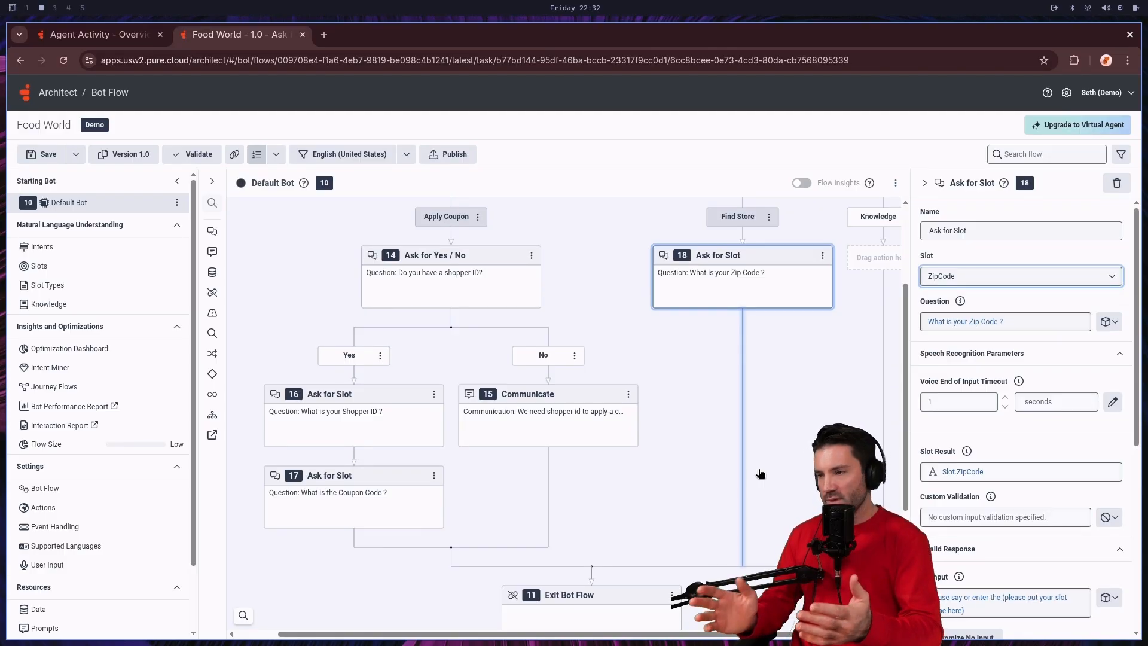
scroll(788, 405, "right", 3)
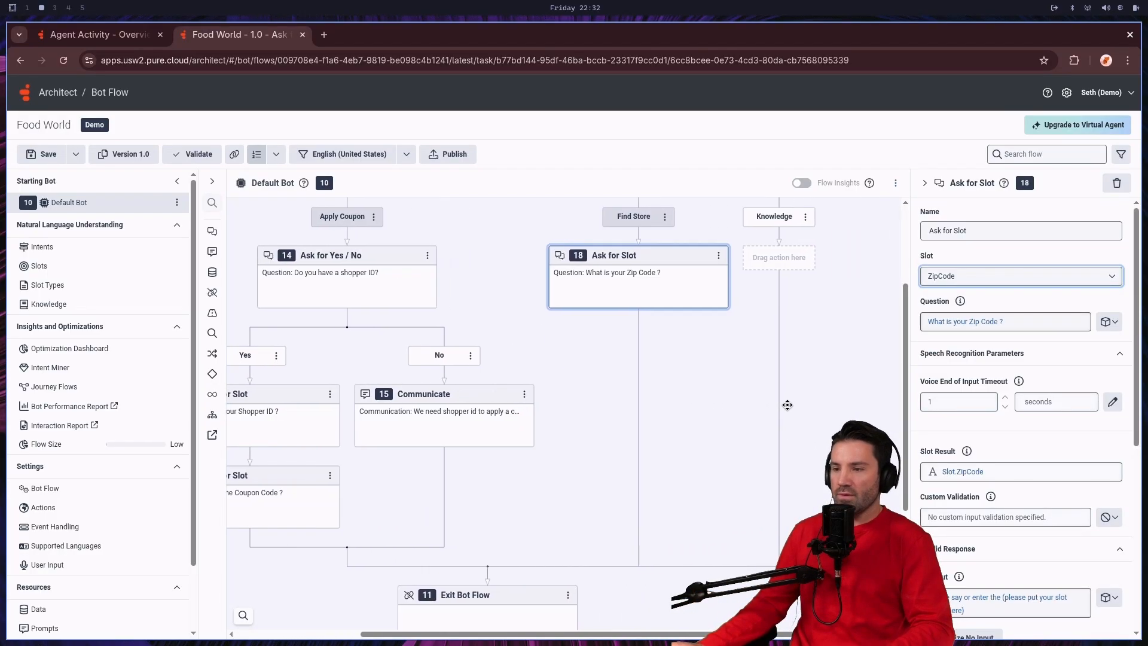
scroll(738, 404, "up", 5)
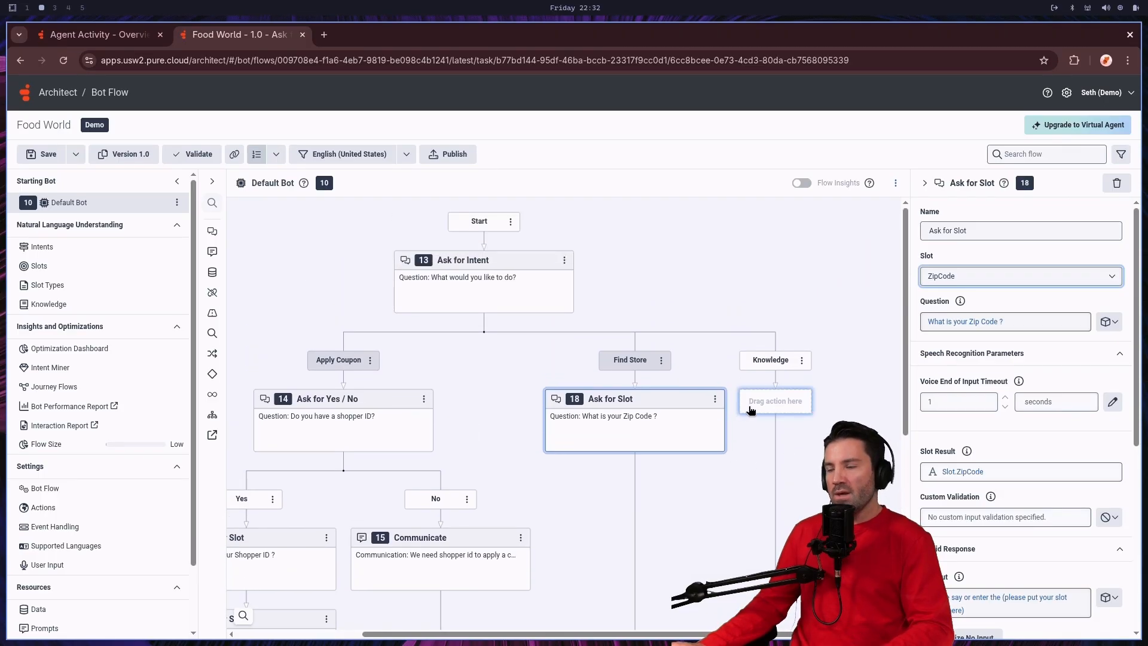
right_click(780, 406)
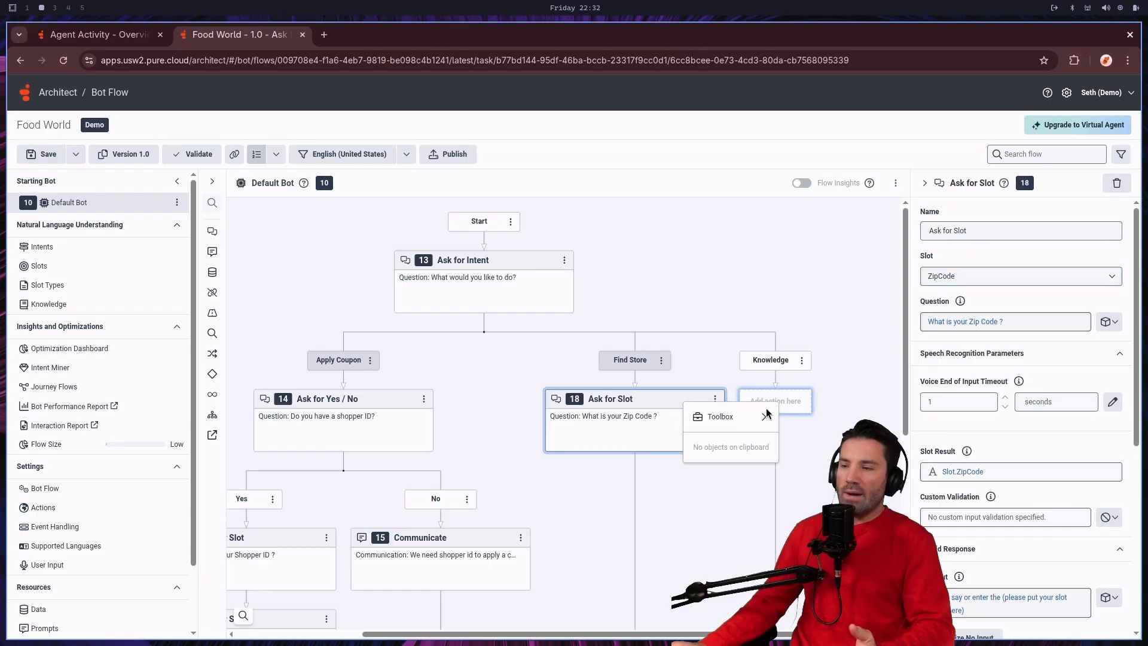
mouse_move(723, 416)
mouse_move(865, 255)
mouse_move(825, 233)
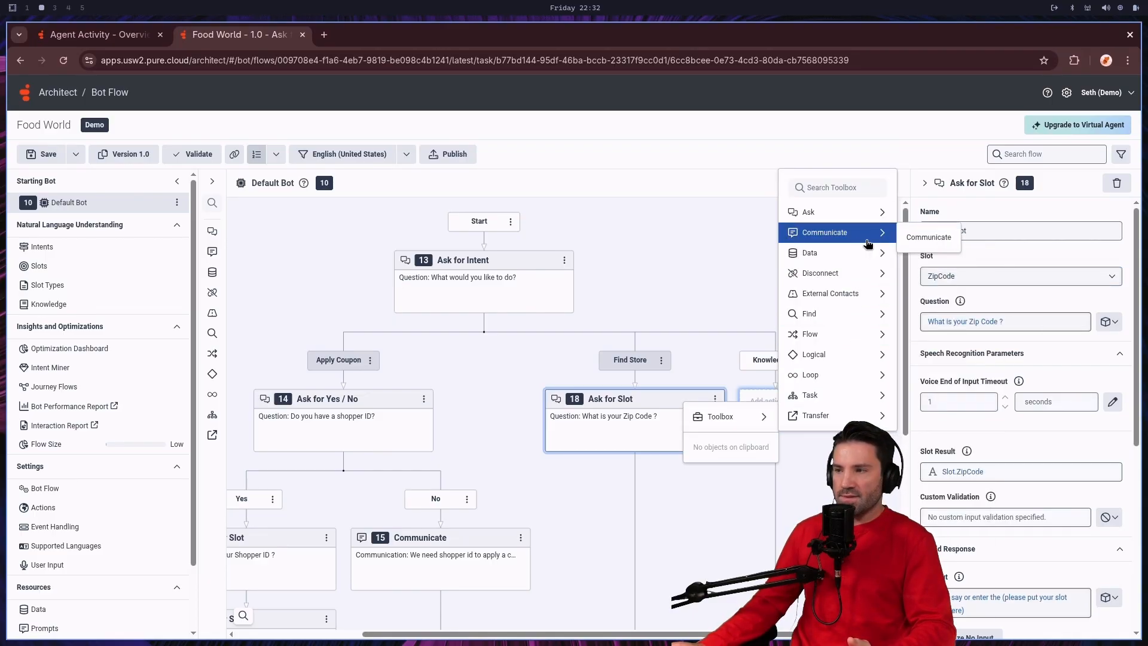
left_click(931, 235)
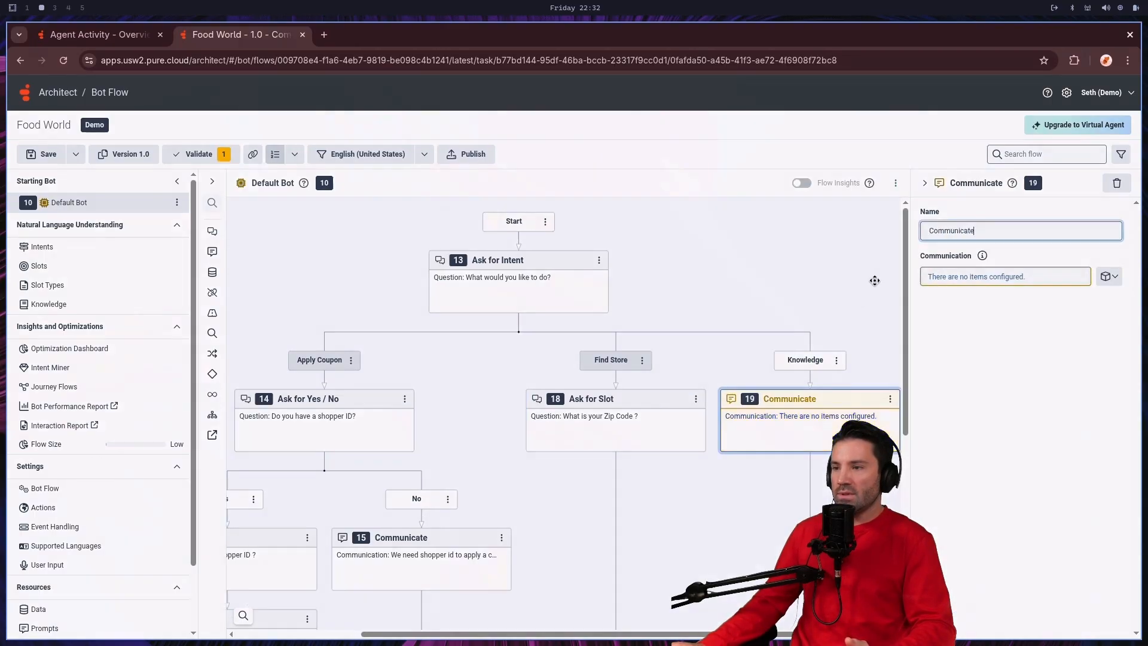
Step: Set the Knowledge path's Communicate text to "This information has been provided from our internal knowledge base"
left_click(983, 279)
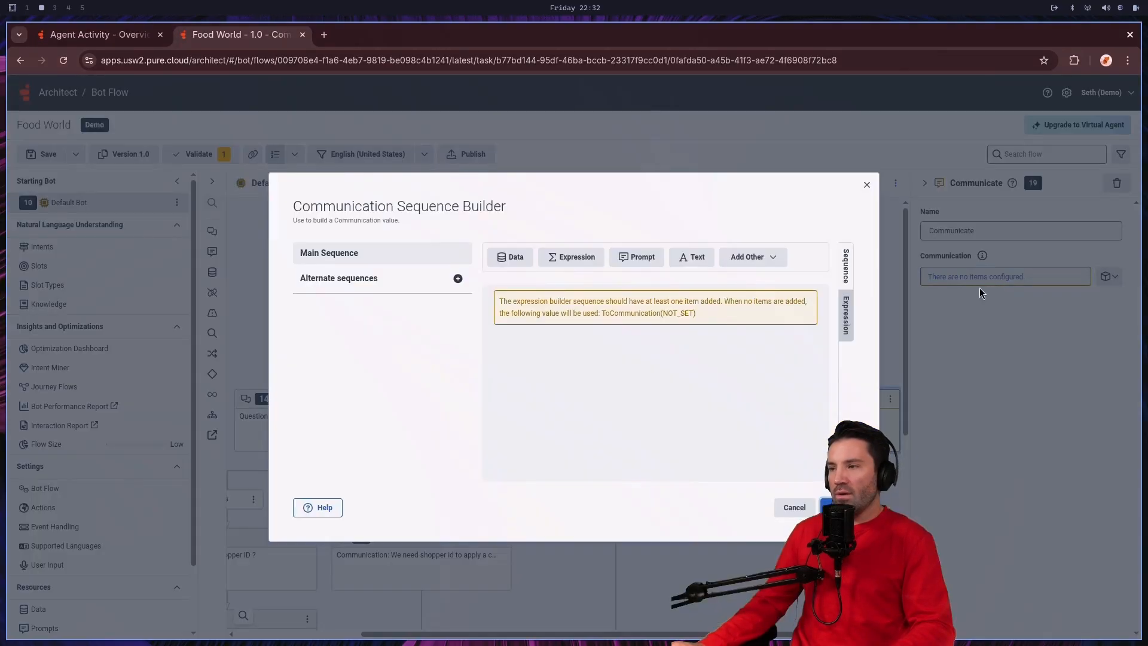
left_click(695, 258)
type("This")
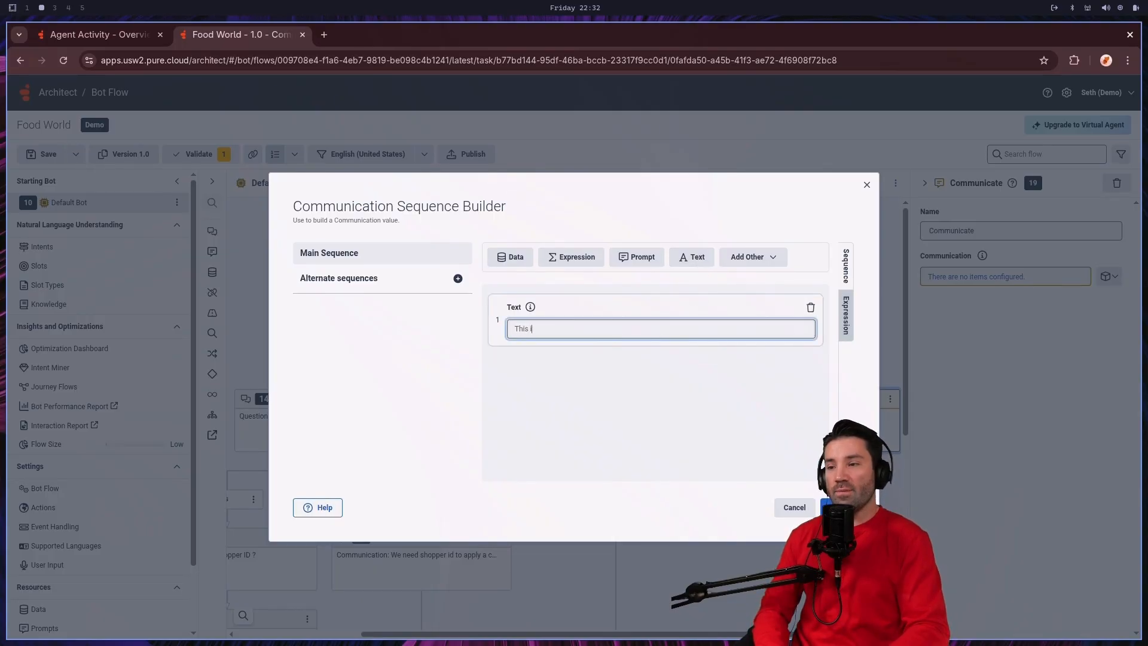
type(" information has been provided from our internal knowledge base")
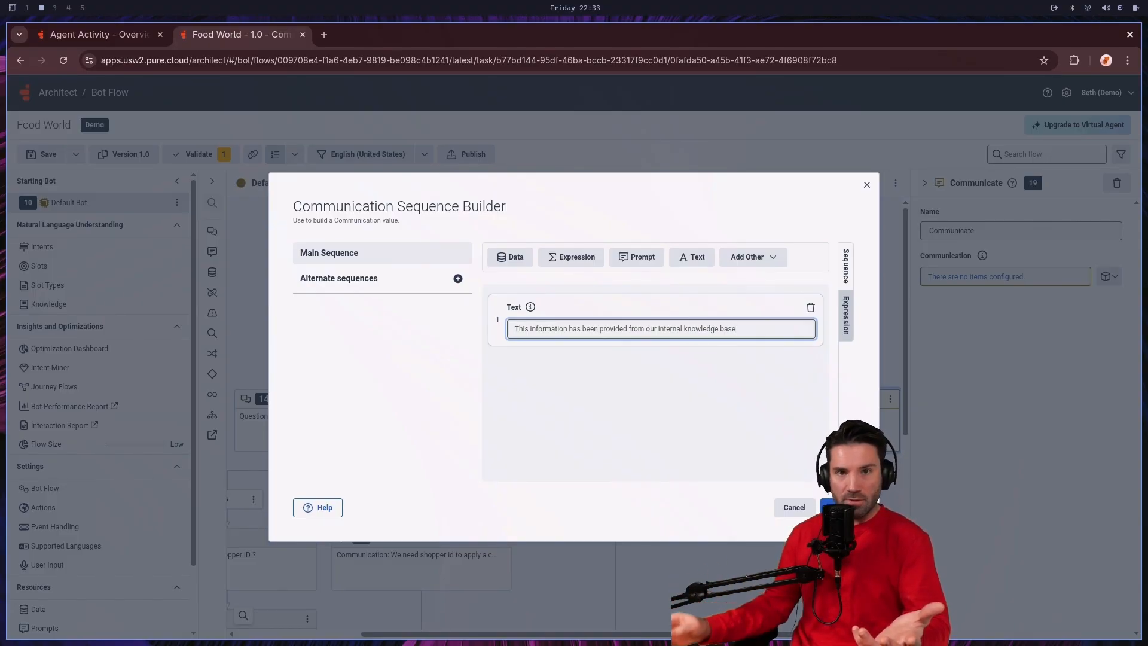
left_click(840, 508)
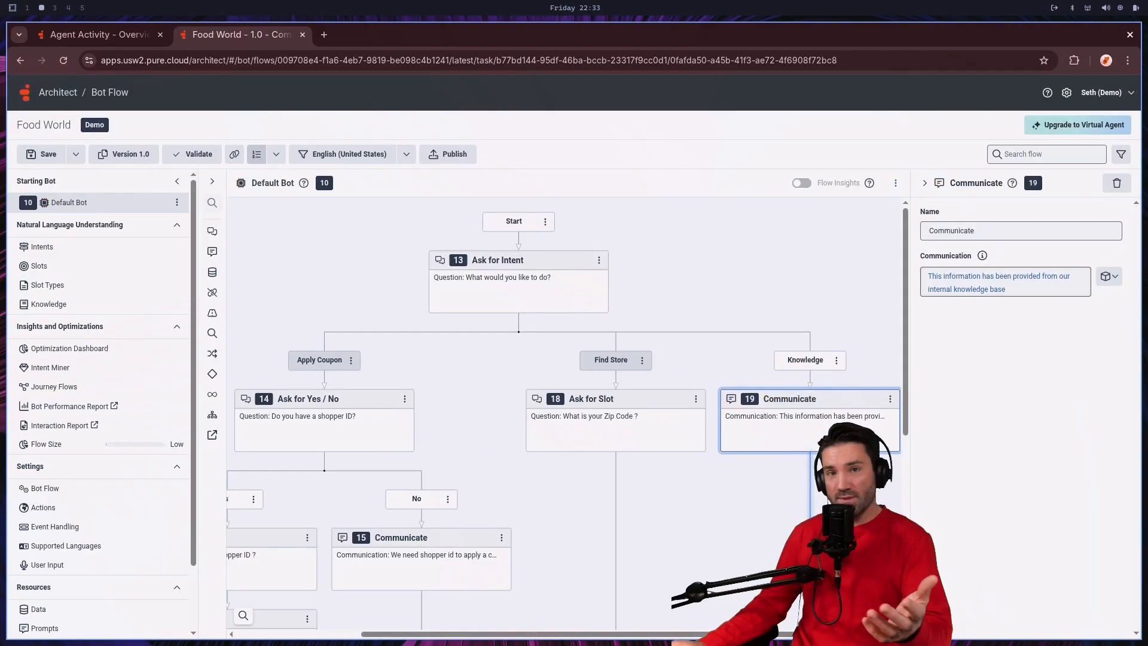
Step: Collapse the Communicate action's properties, review the three intent paths and publish the Food World bot flow
scroll(796, 347, "down", 1)
scroll(801, 348, "down", 1)
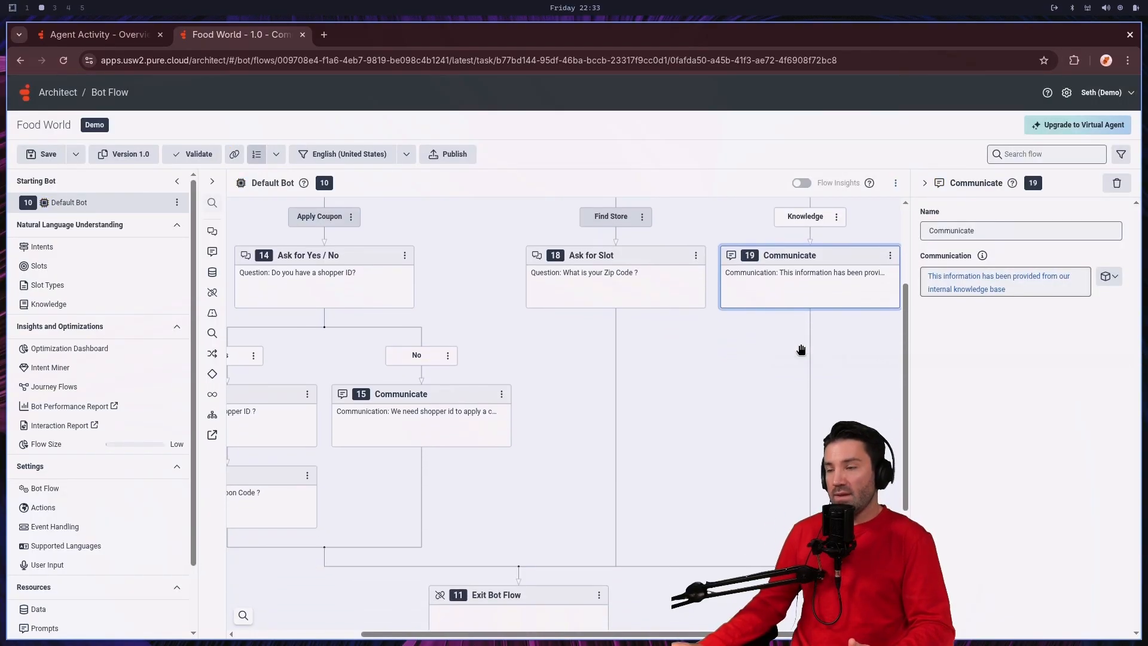
scroll(749, 370, "up", 2)
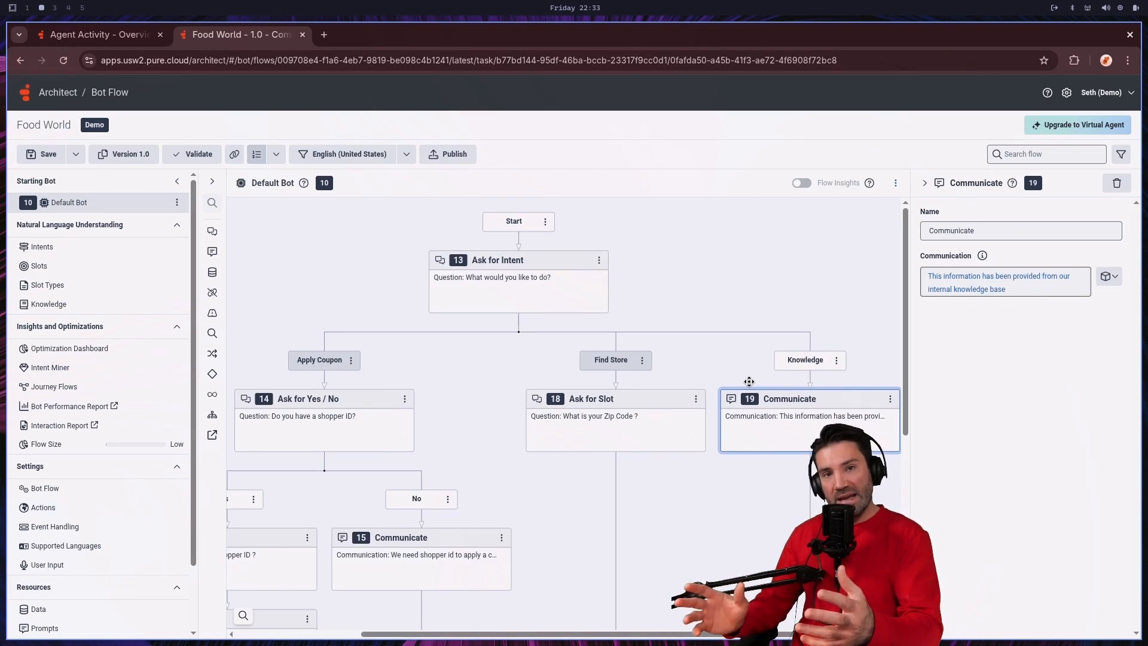
scroll(688, 431, "left", 2)
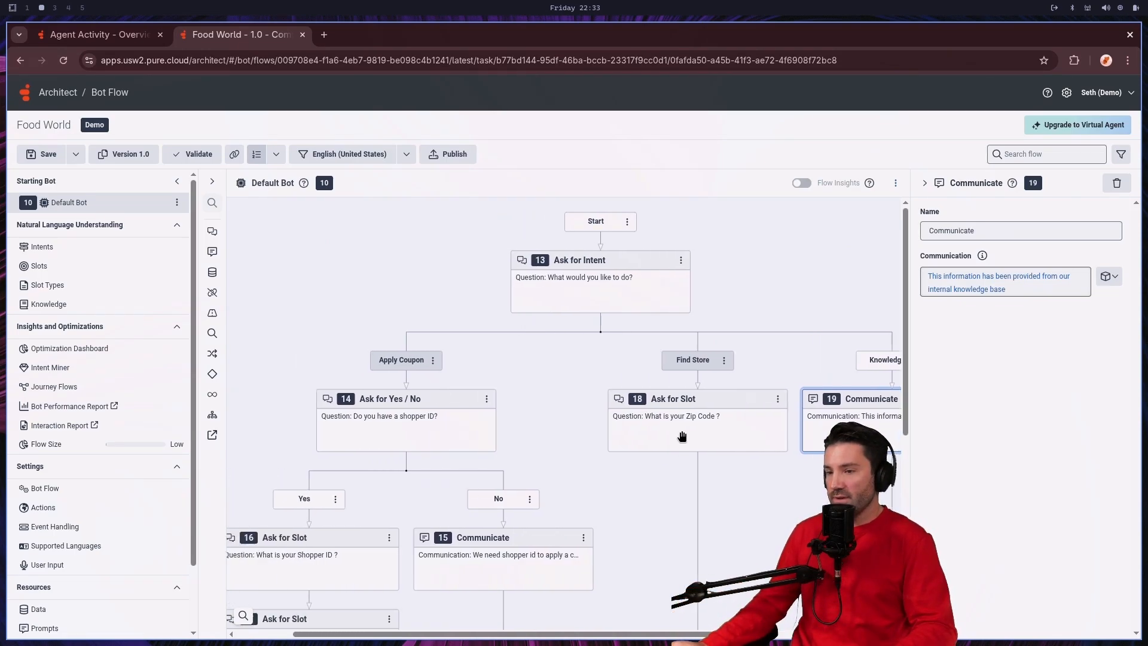
scroll(612, 462, "down", 1)
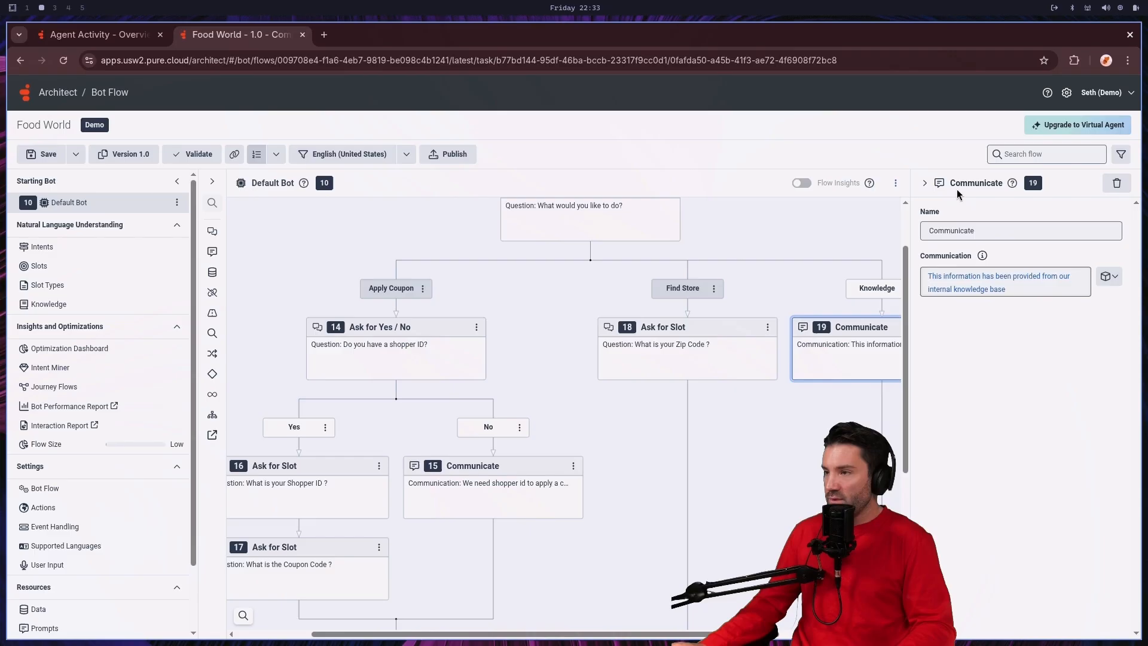
left_click(925, 183)
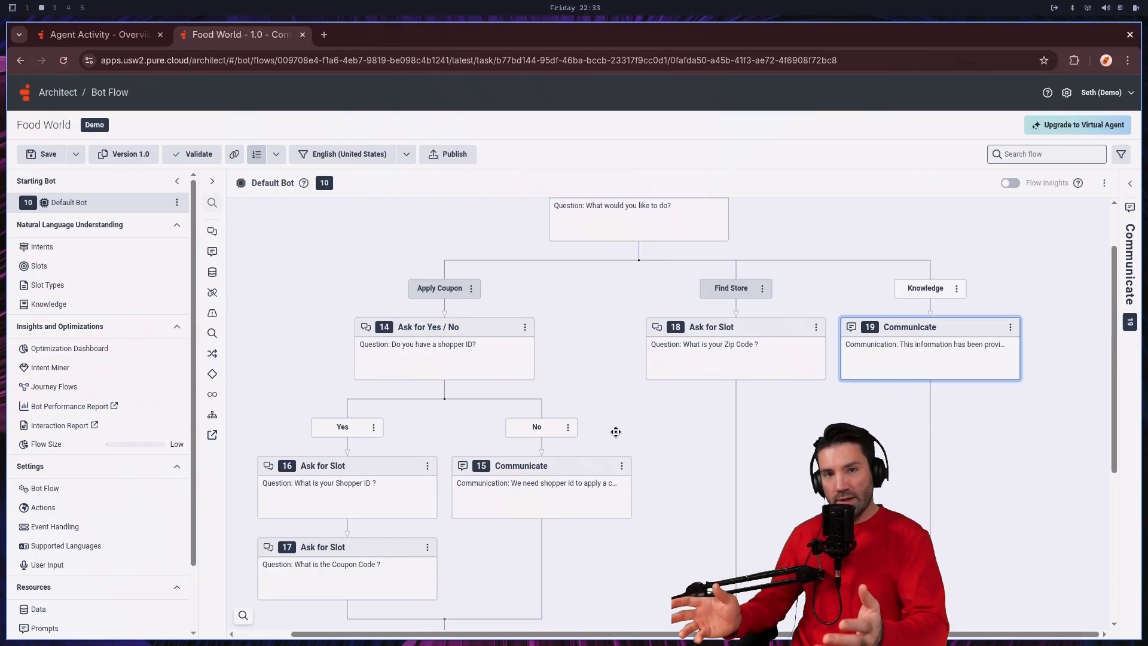
scroll(613, 432, "up", 1)
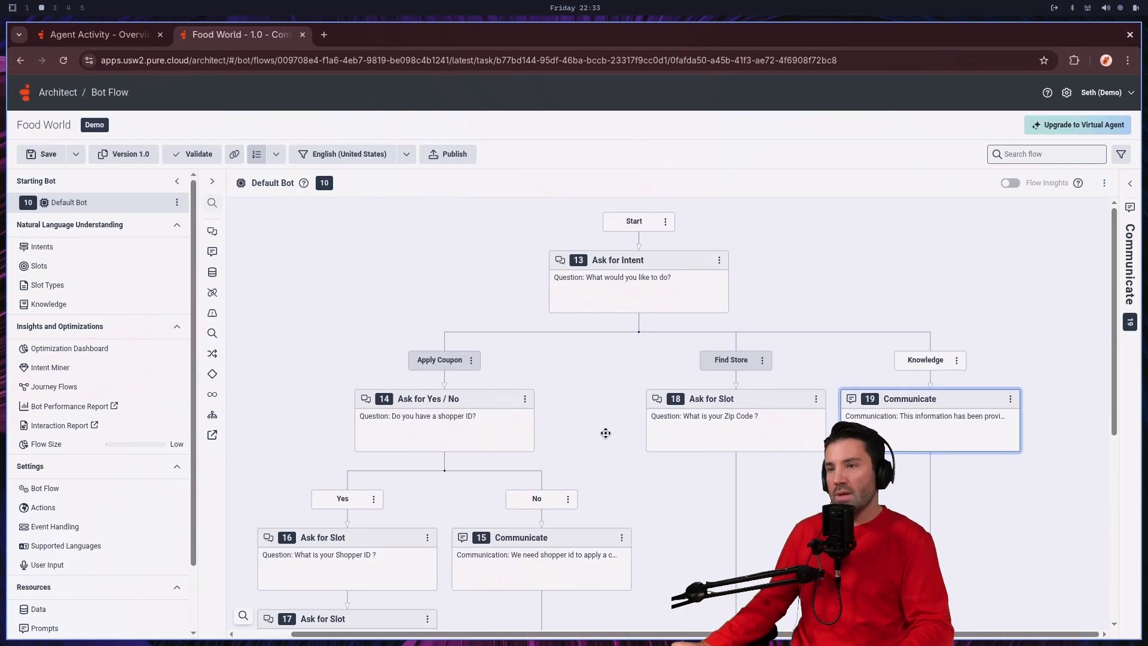
left_click(453, 156)
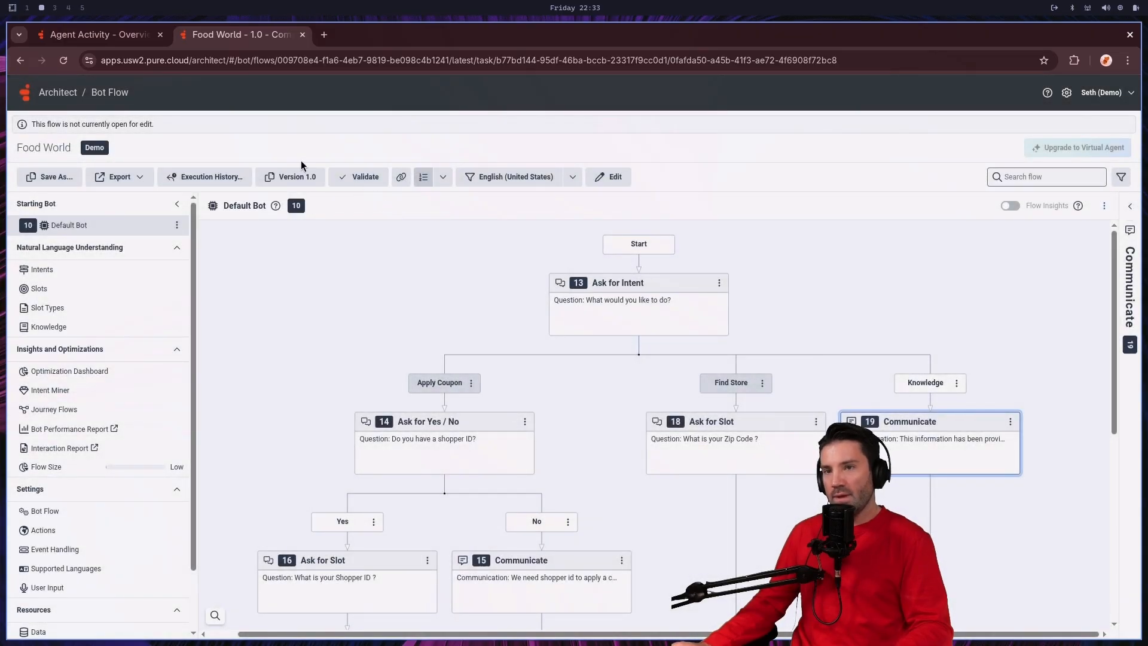
Step: Return to the flow list, switch to inbound call flows and open Food World Phone Campaign for editing
left_click(75, 94)
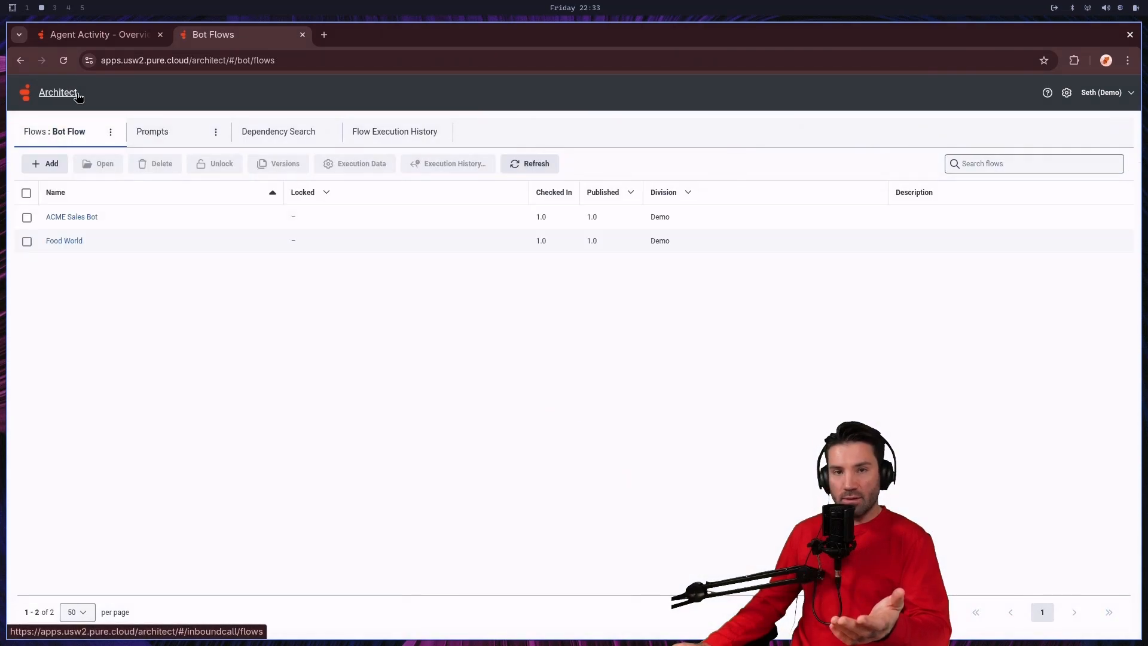
left_click(110, 132)
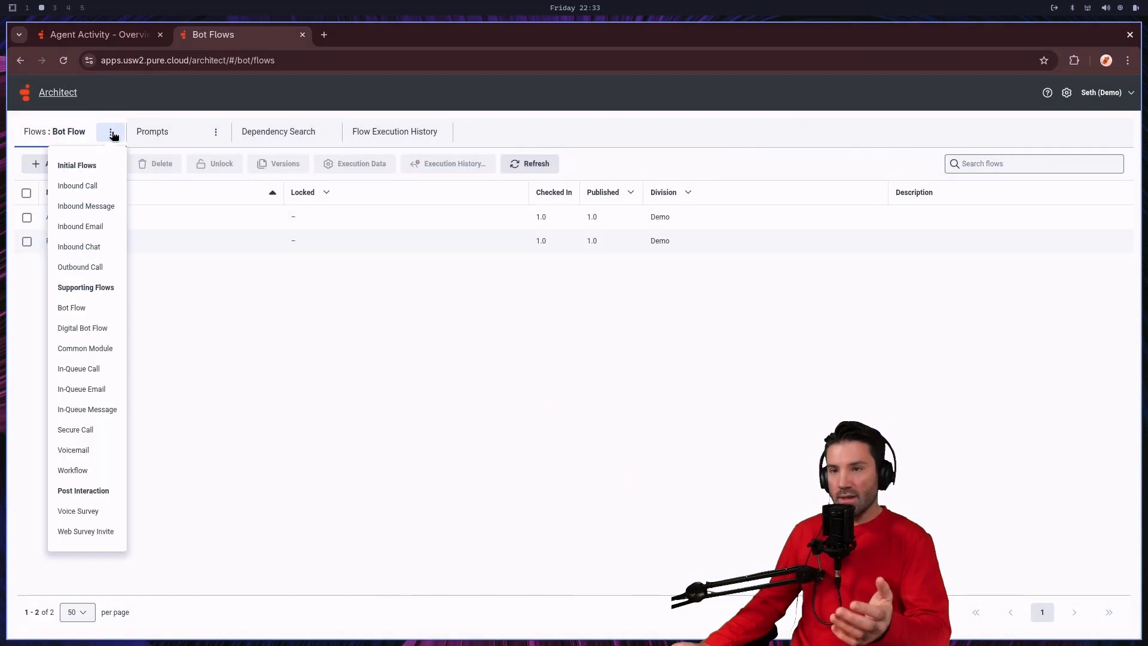
left_click(93, 181)
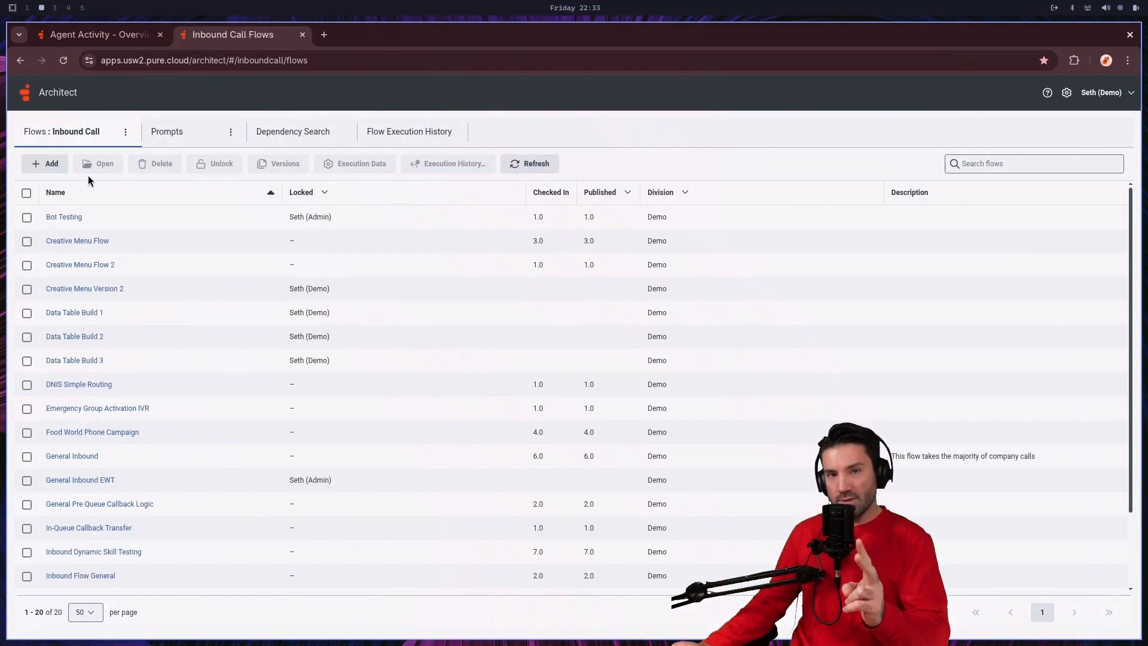
scroll(407, 290, "down", 2)
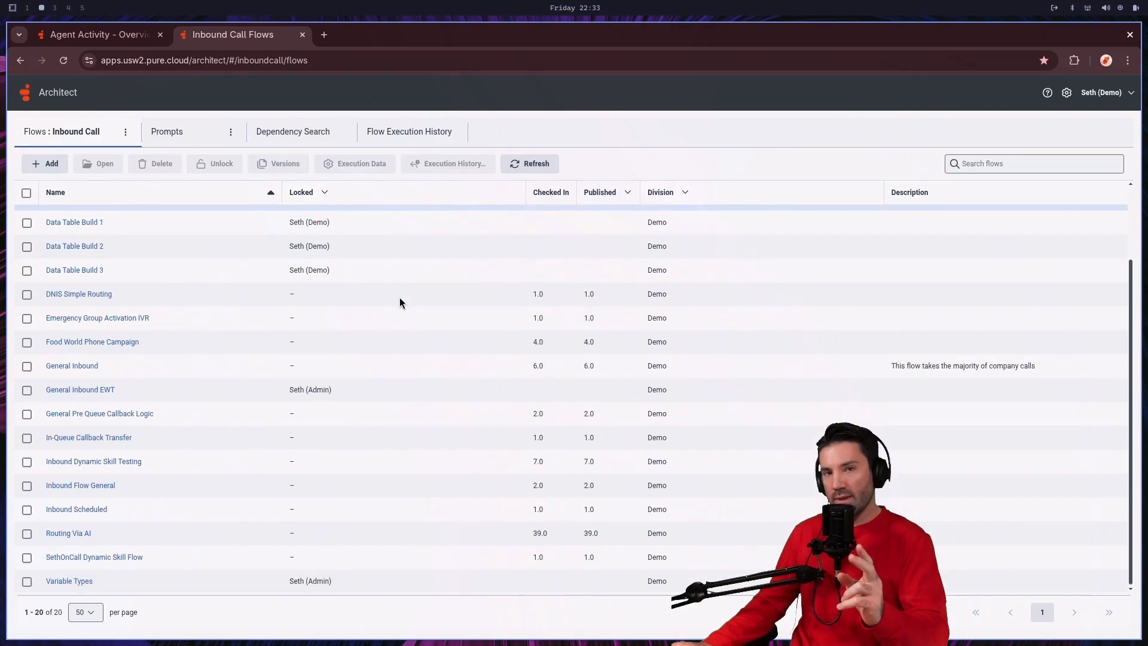
scroll(284, 418, "up", 1)
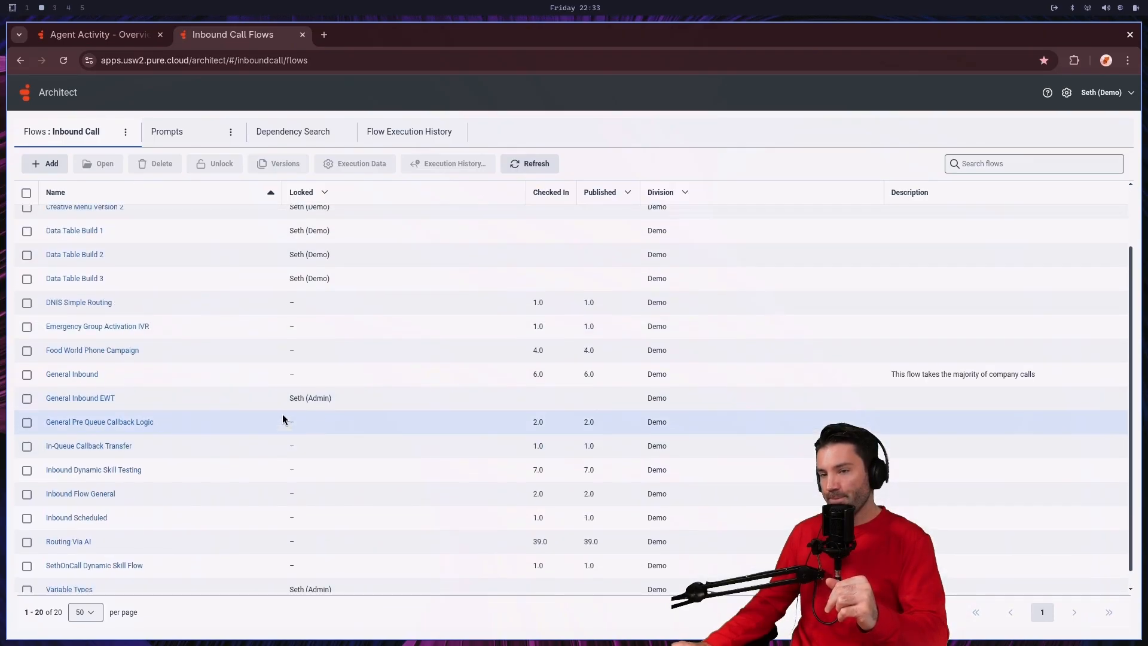
scroll(281, 417, "up", 2)
scroll(278, 416, "down", 2)
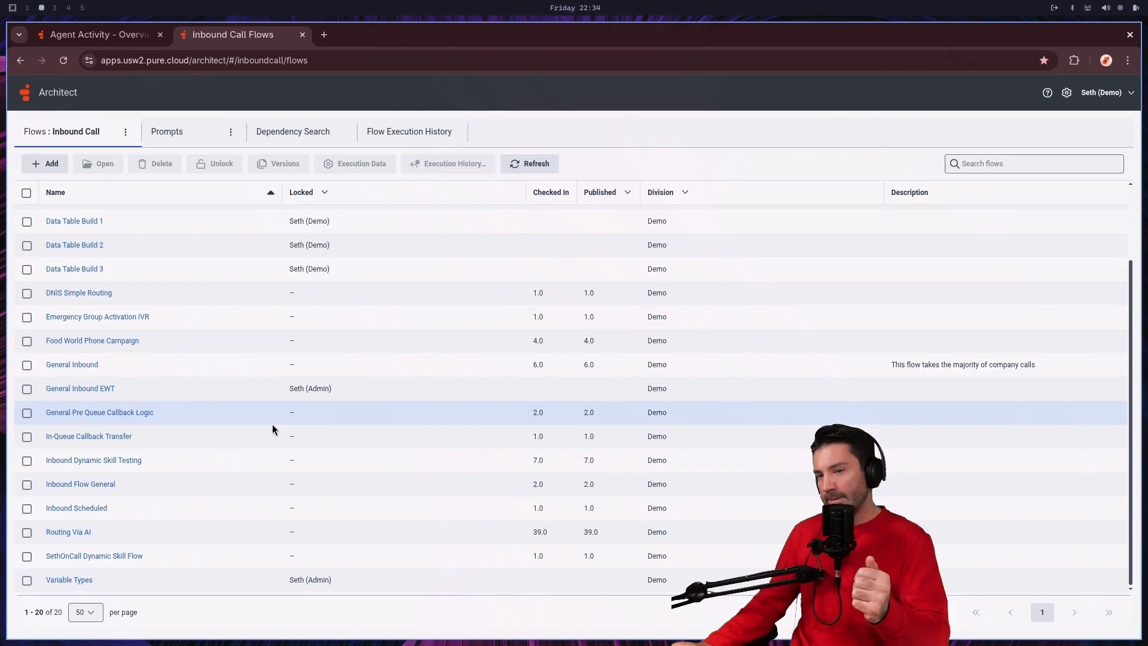
left_click(112, 343)
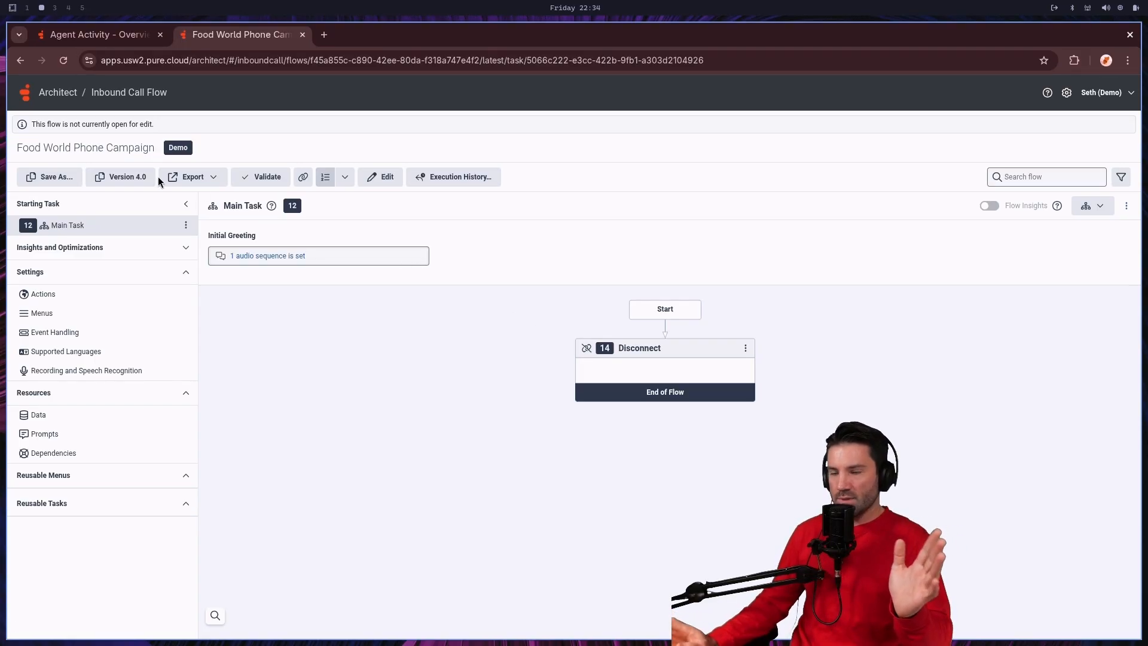
left_click(377, 177)
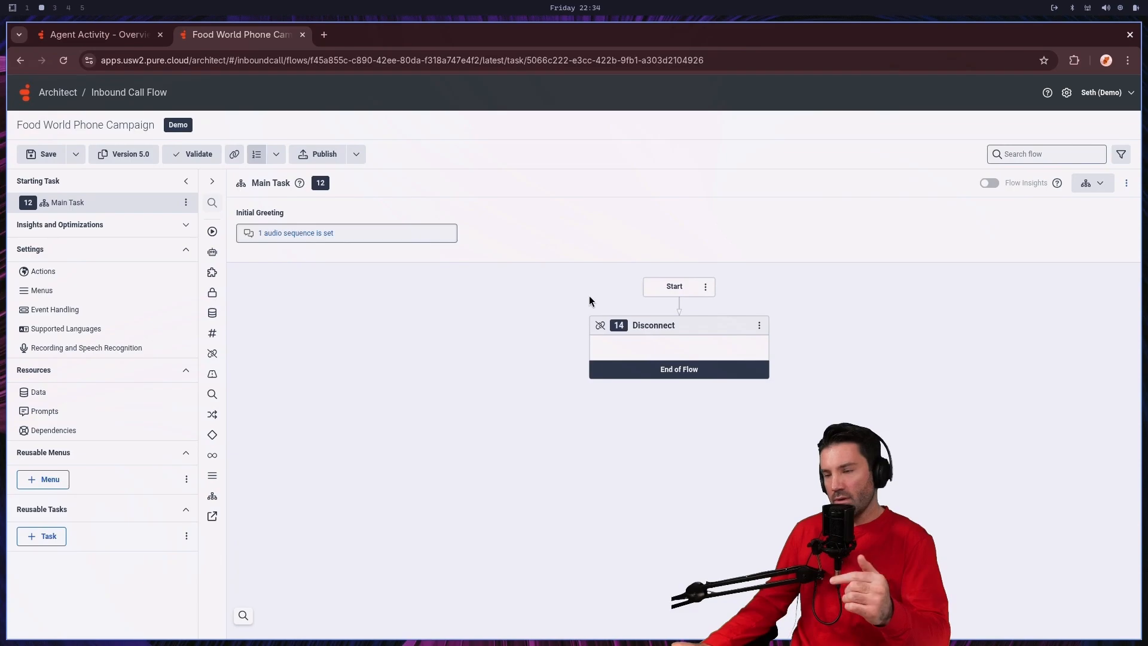
Step: Insert a Call Bot Flow action between Start and Disconnect in the Main Task
left_click(680, 315)
mouse_move(652, 328)
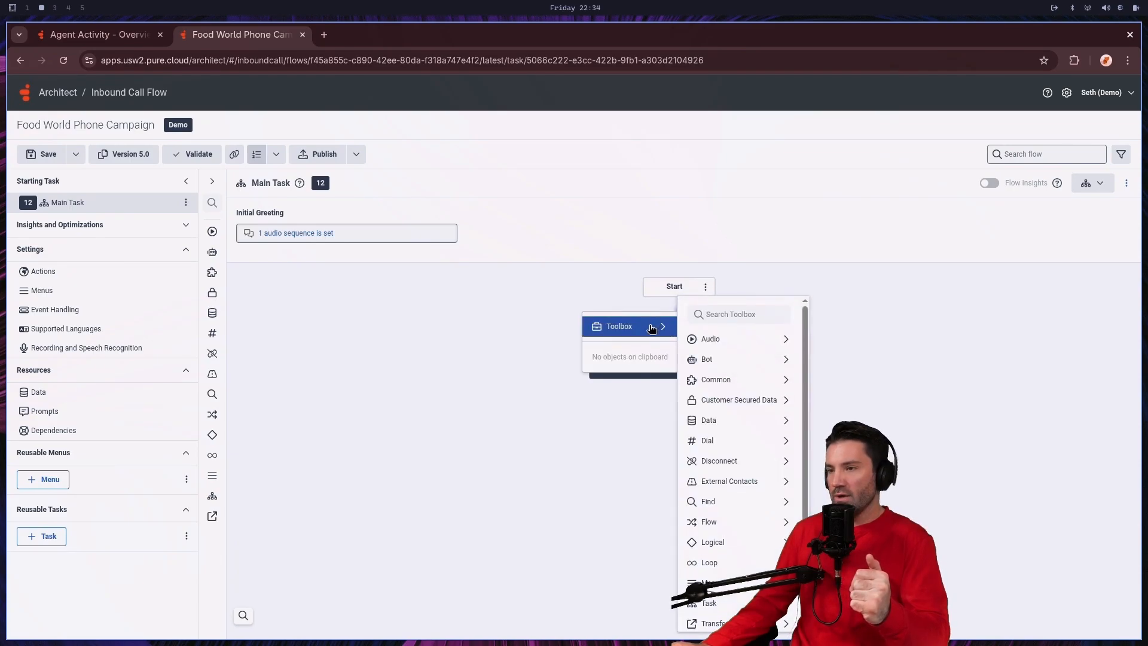
mouse_move(742, 371)
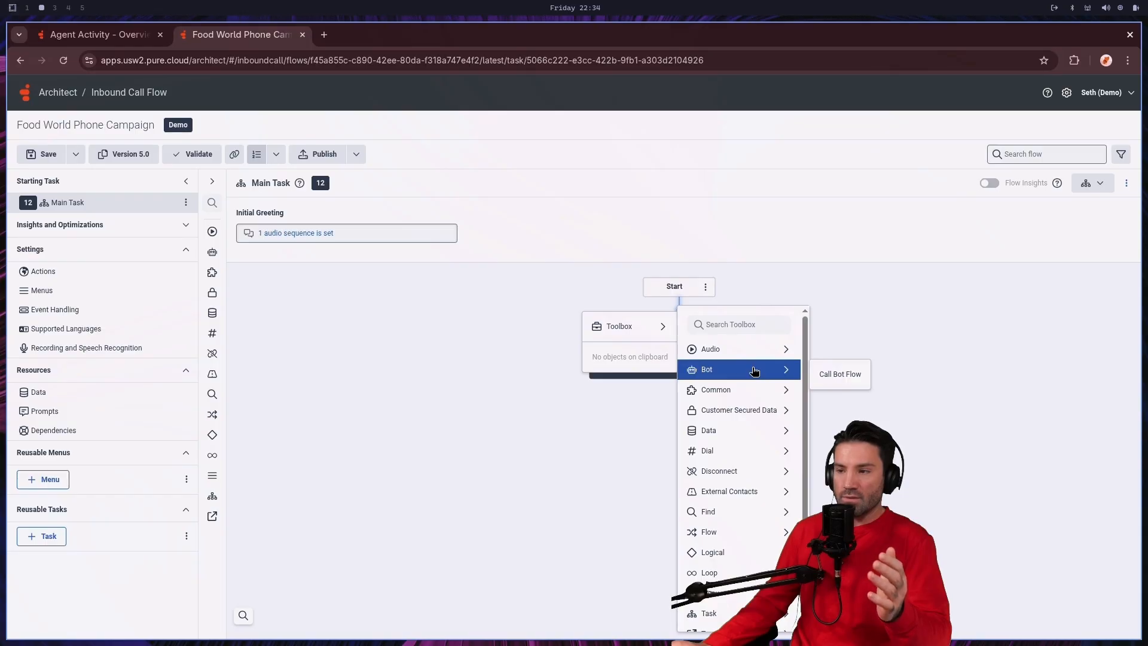
left_click(836, 377)
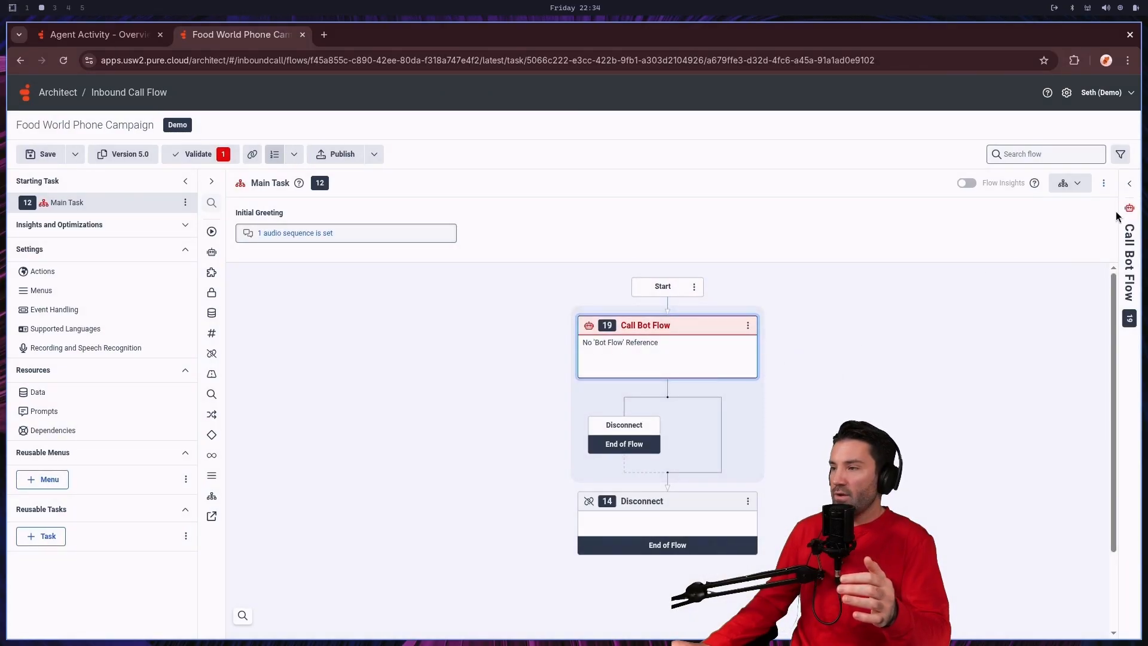
Step: Select Food World as the Call Bot Flow action's bot flow and review its slot inputs and outputs
left_click(1131, 220)
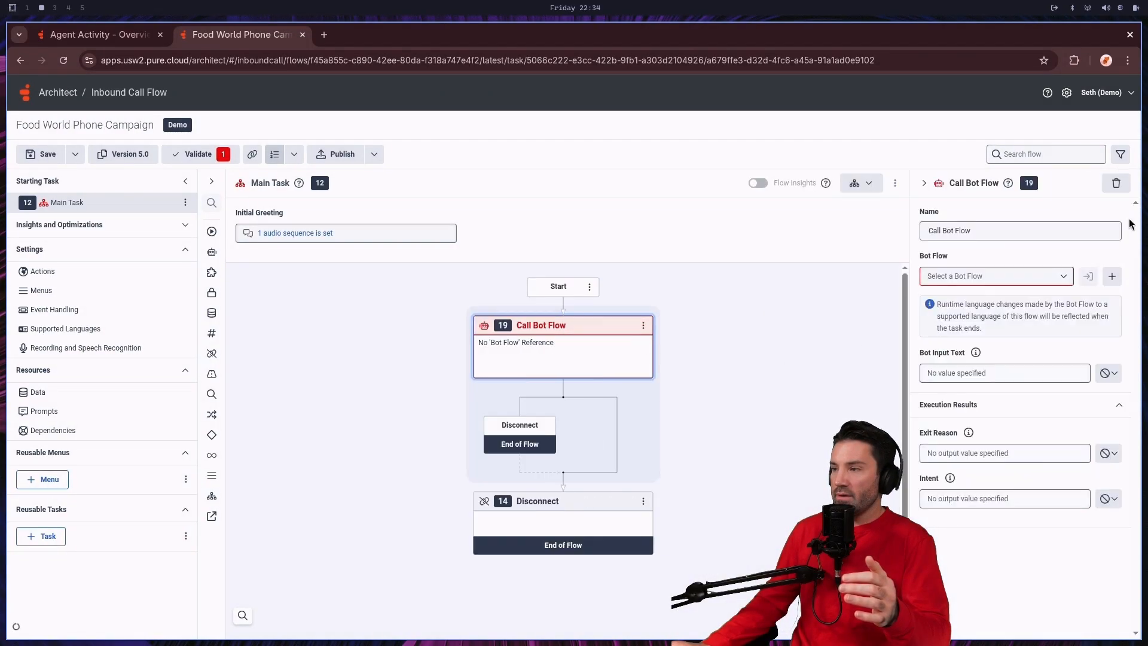
left_click(1003, 279)
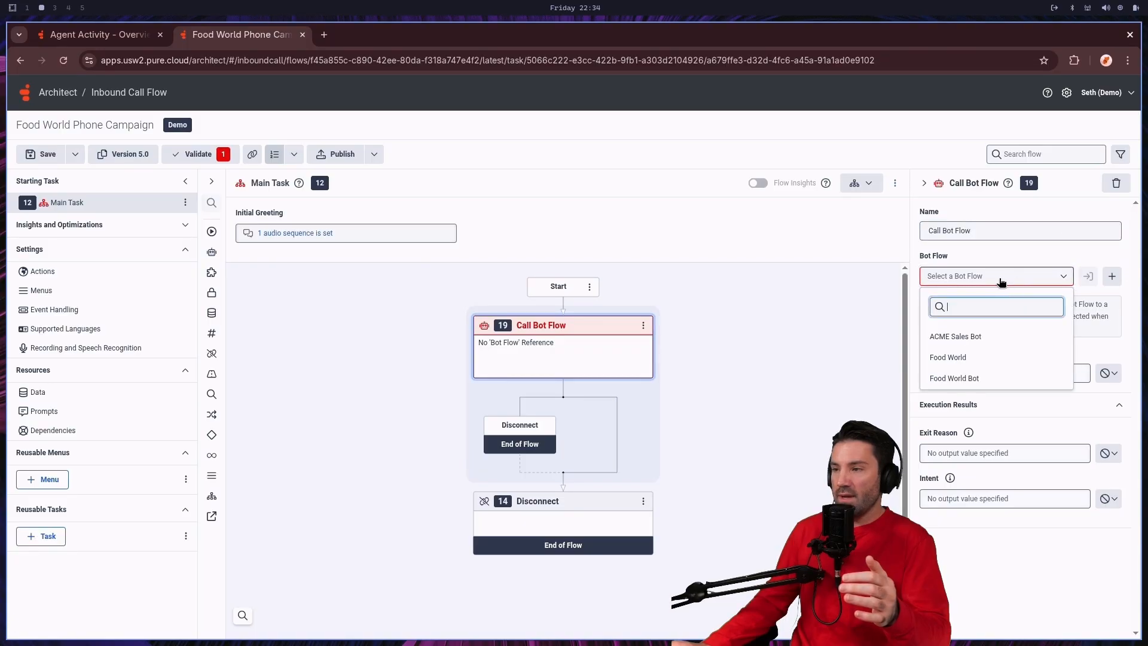
left_click(965, 359)
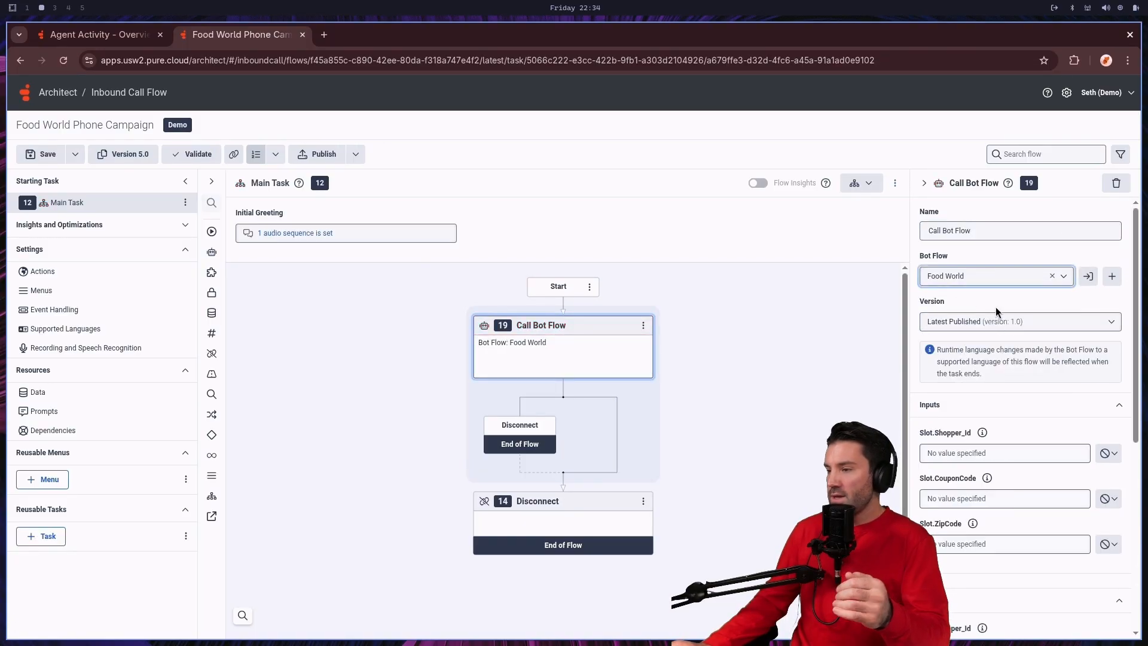
scroll(1011, 399, "down", 2)
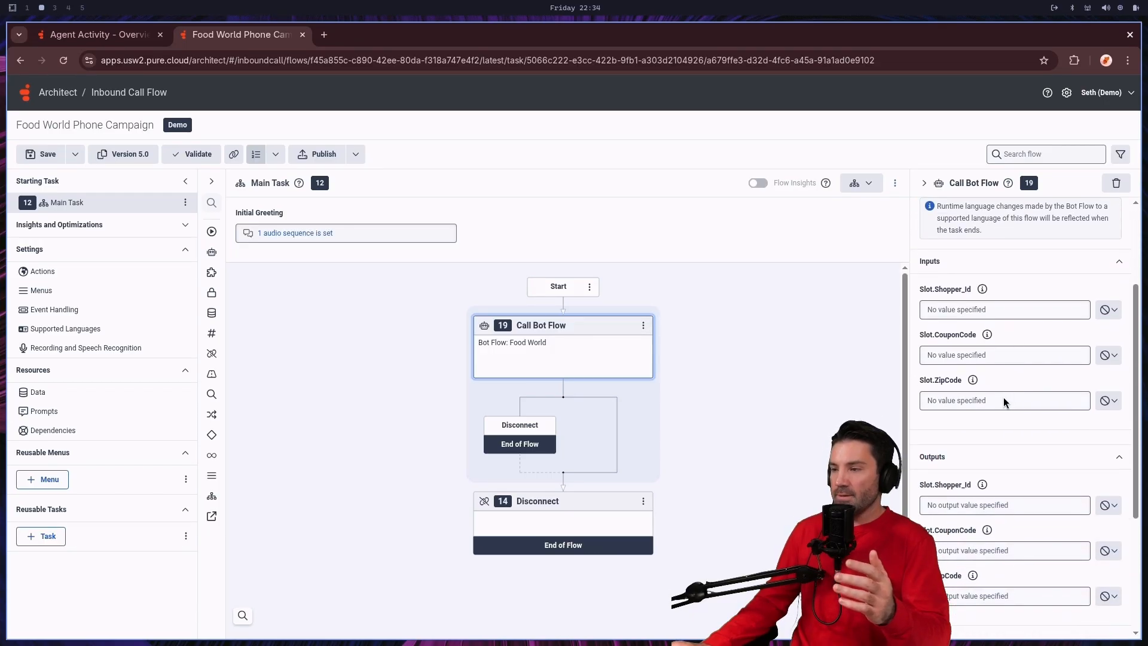
scroll(995, 394, "up", 2)
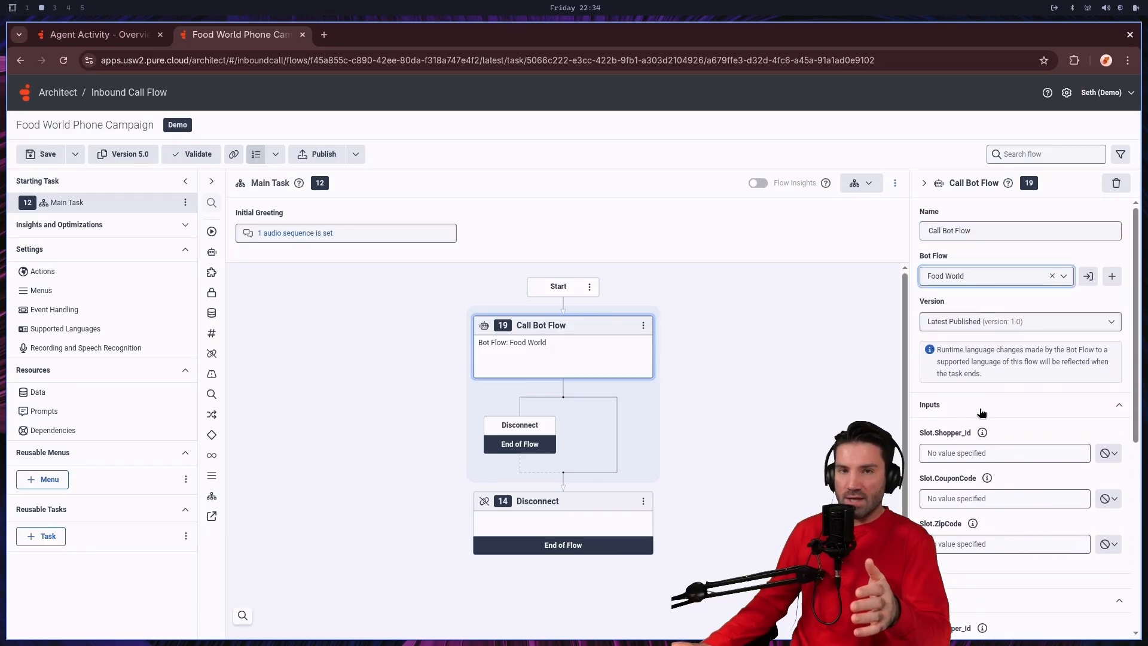
scroll(976, 402, "down", 3)
mouse_move(983, 411)
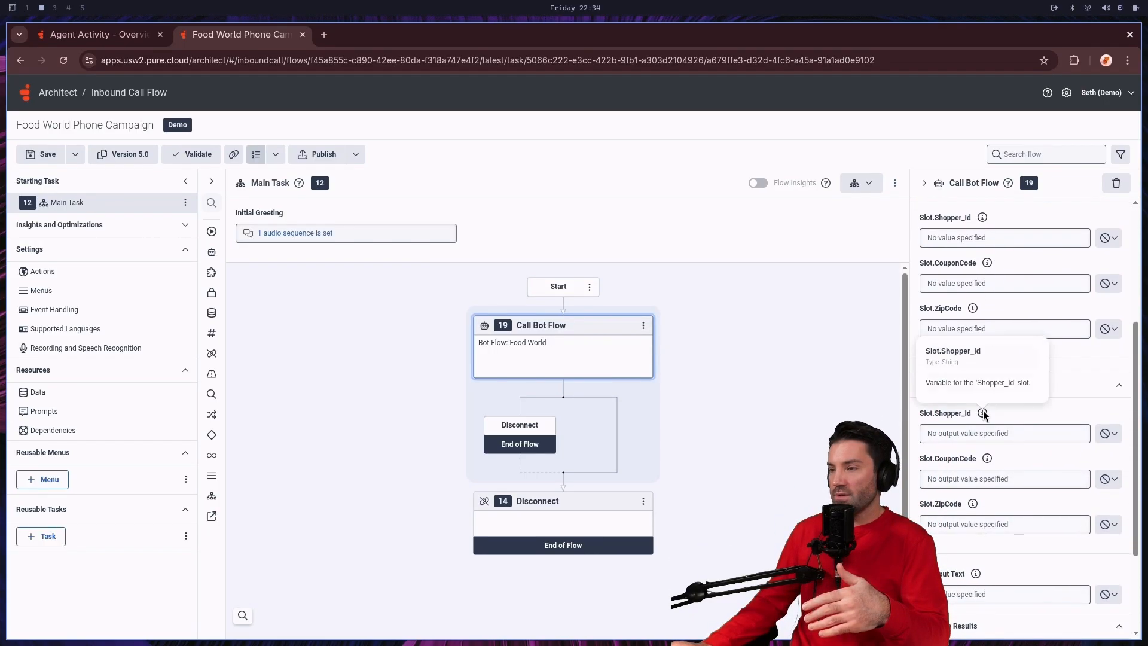
scroll(1017, 383, "up", 2)
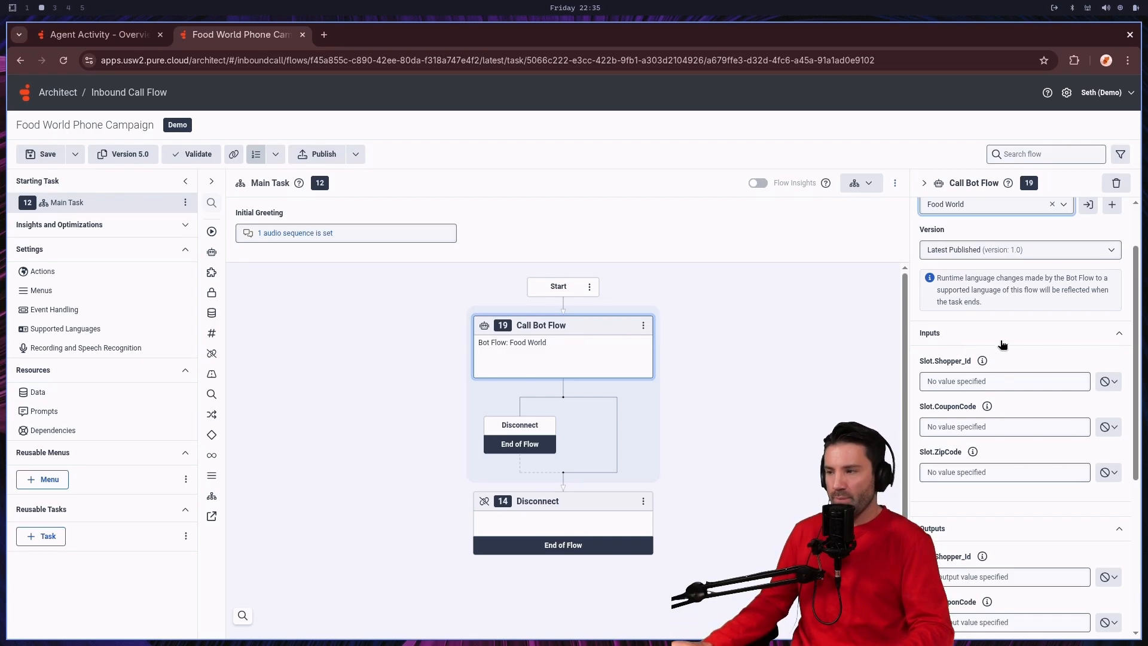
Step: Store the Call Bot Flow action's Slot.CouponCode output in a task variable named OutputCouponCode
scroll(1003, 344, "down", 5)
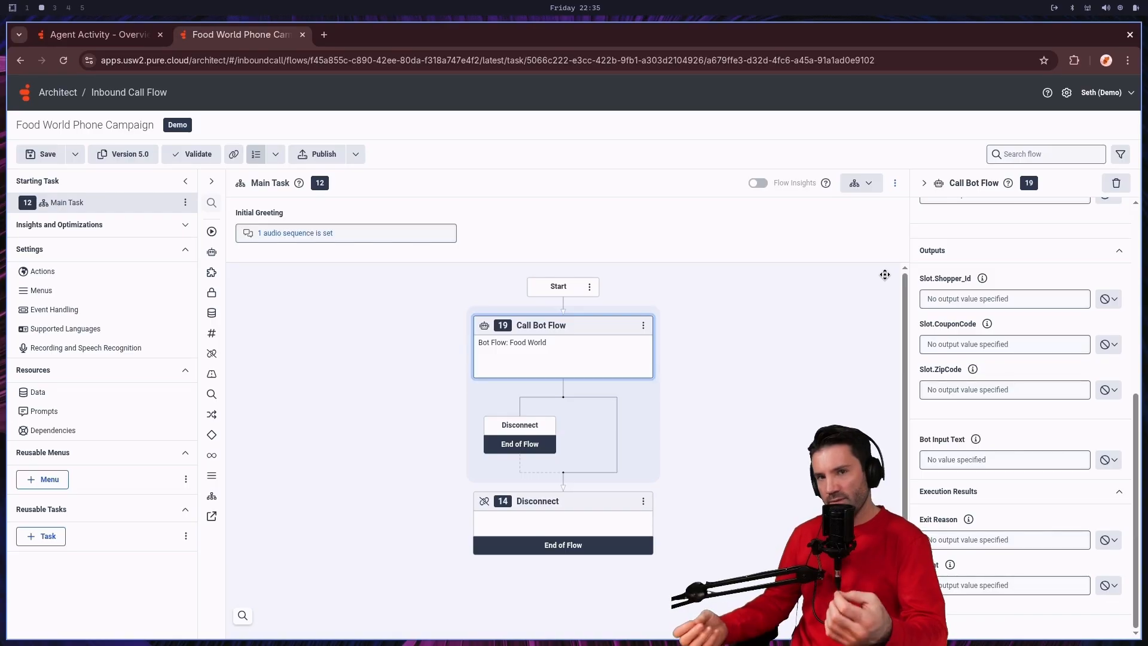
left_click(1106, 345)
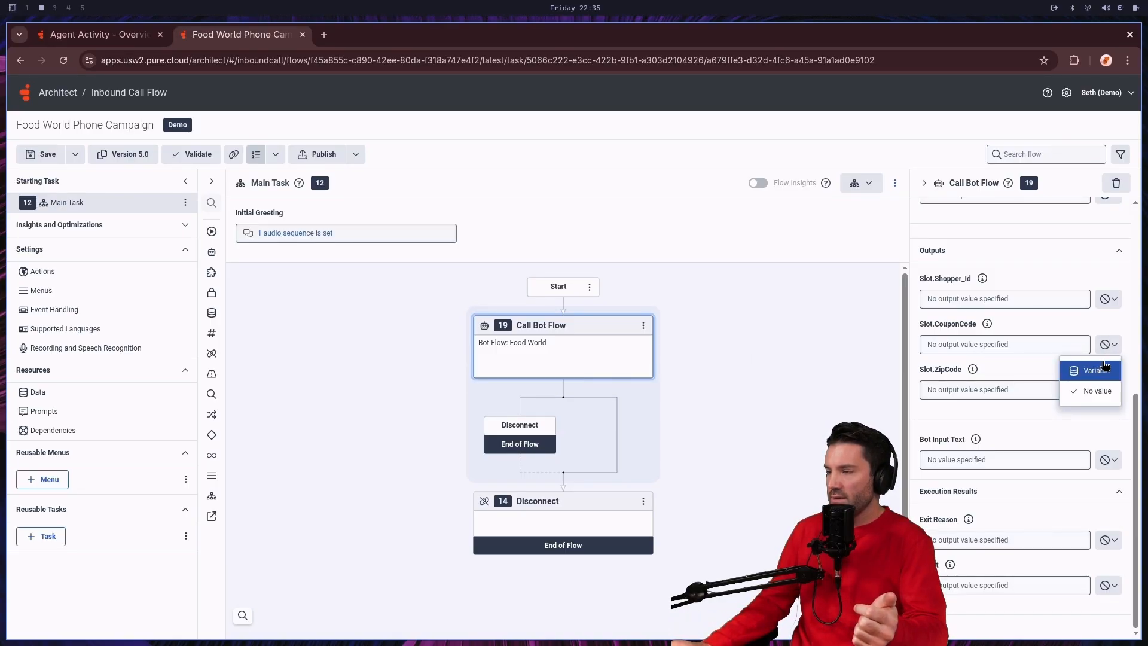
left_click(1111, 345)
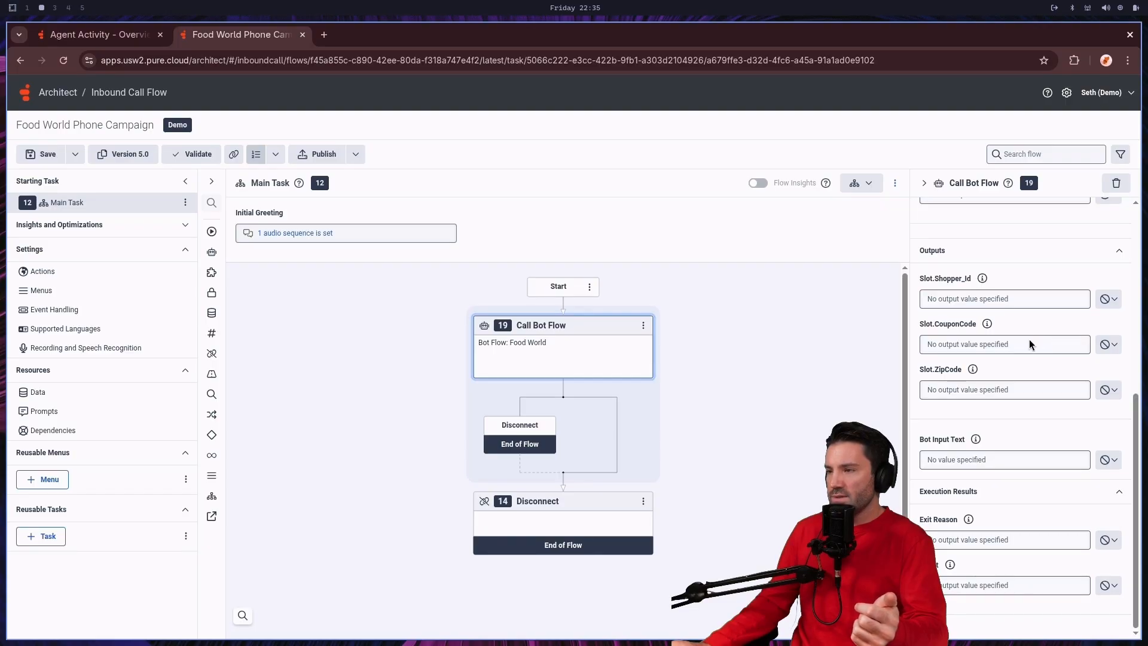
left_click(1107, 344)
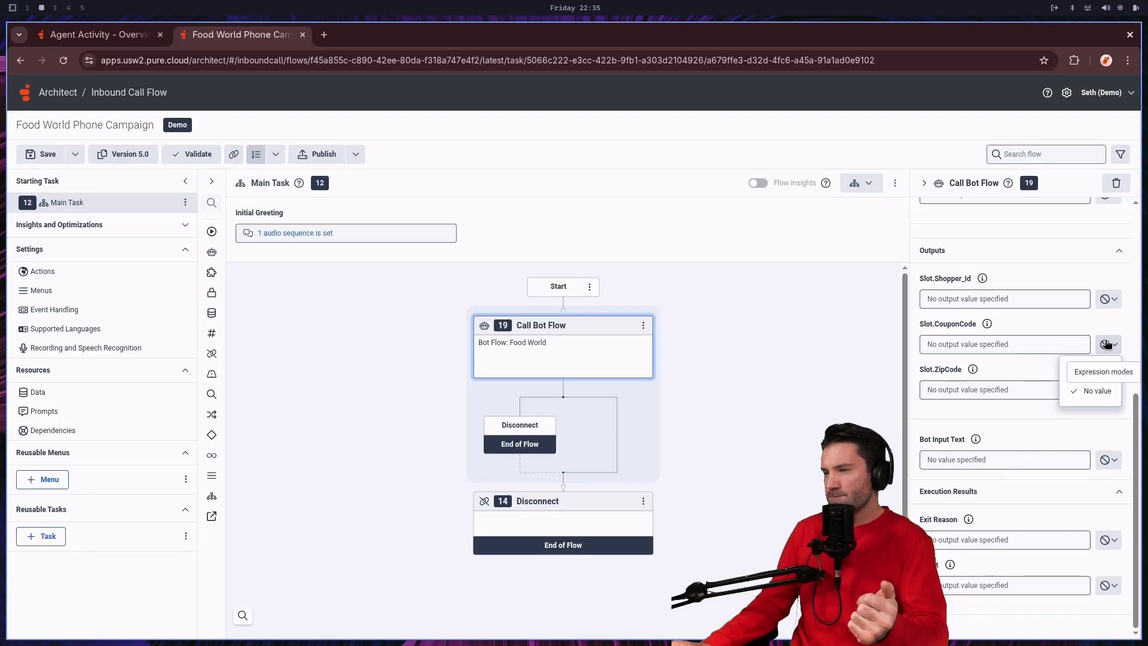
scroll(1046, 359, "up", 2)
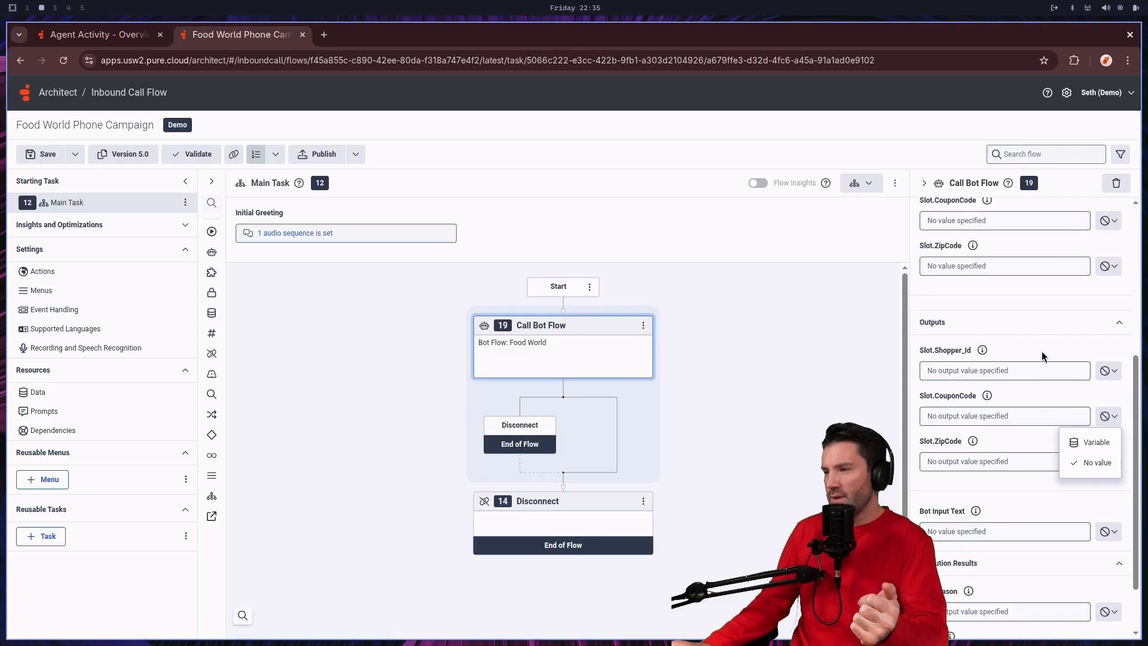
left_click(1101, 417)
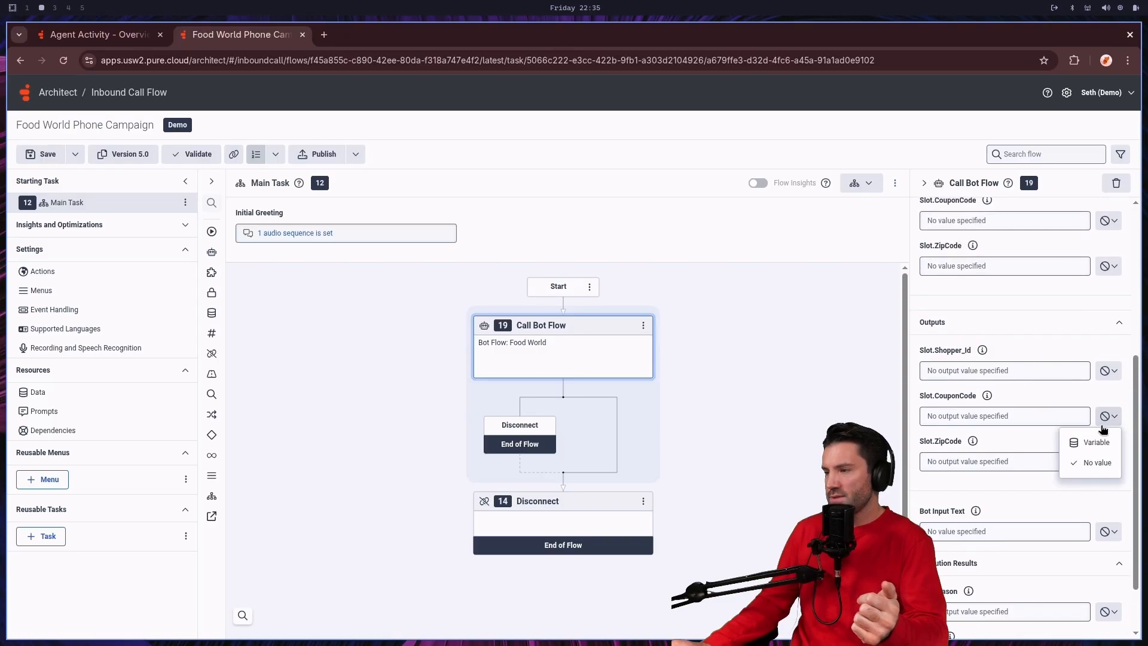
left_click(1101, 441)
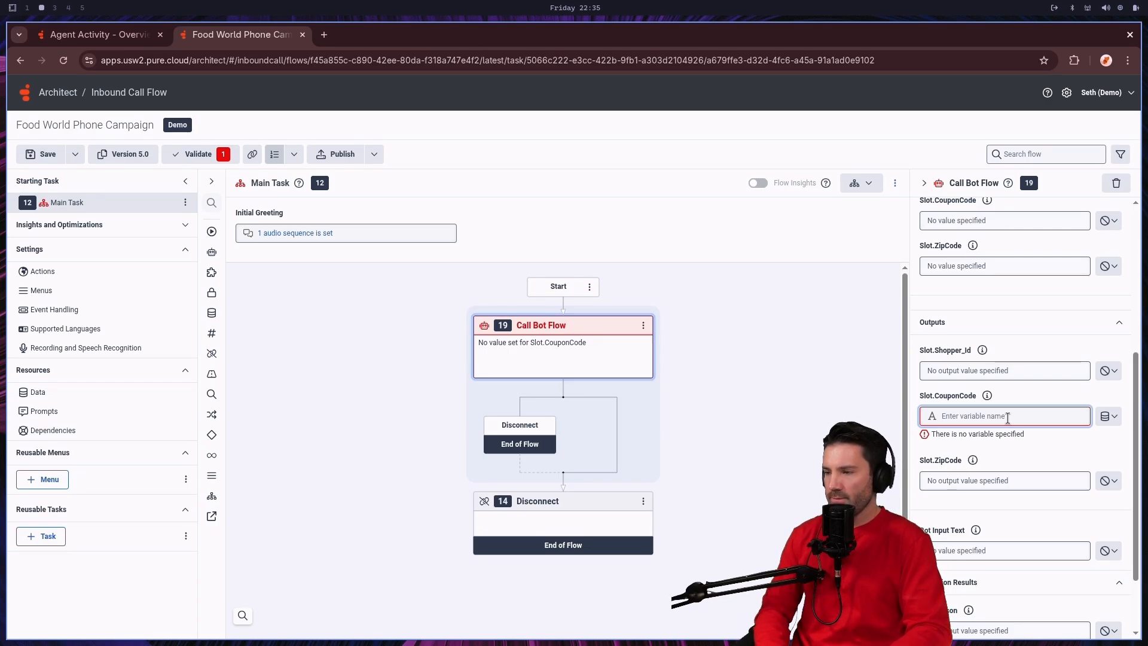
type("0")
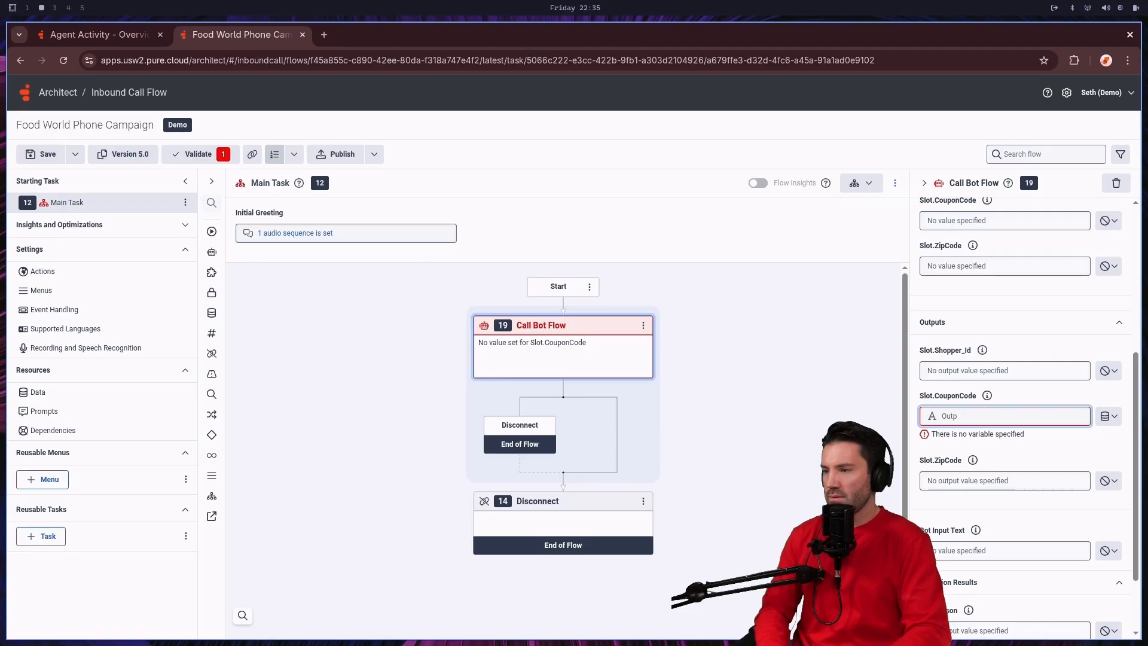
type("utputCouponCode")
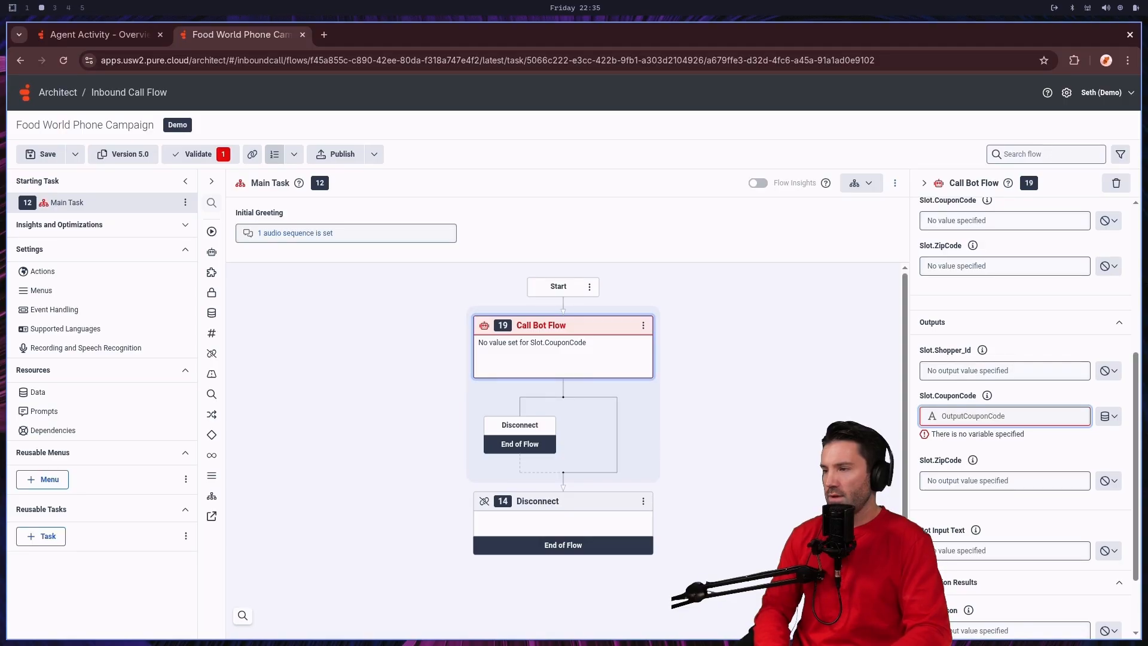
key("Return")
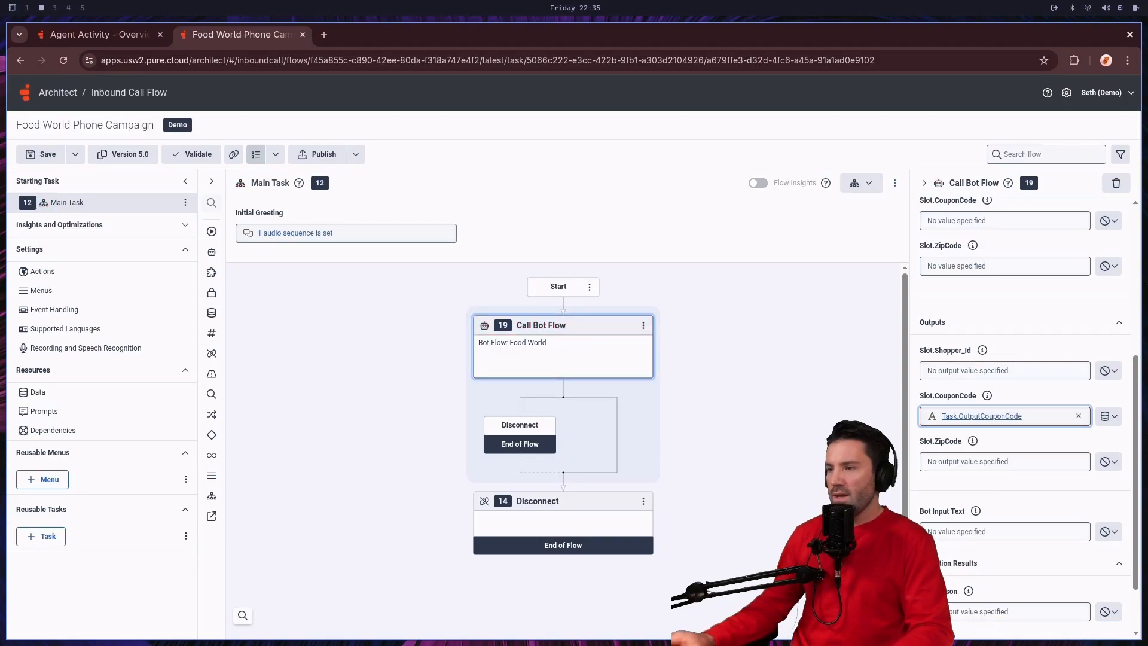
Step: Insert a Decision action after the Call Bot Flow action, before the final Disconnect
left_click(563, 486)
mouse_move(521, 499)
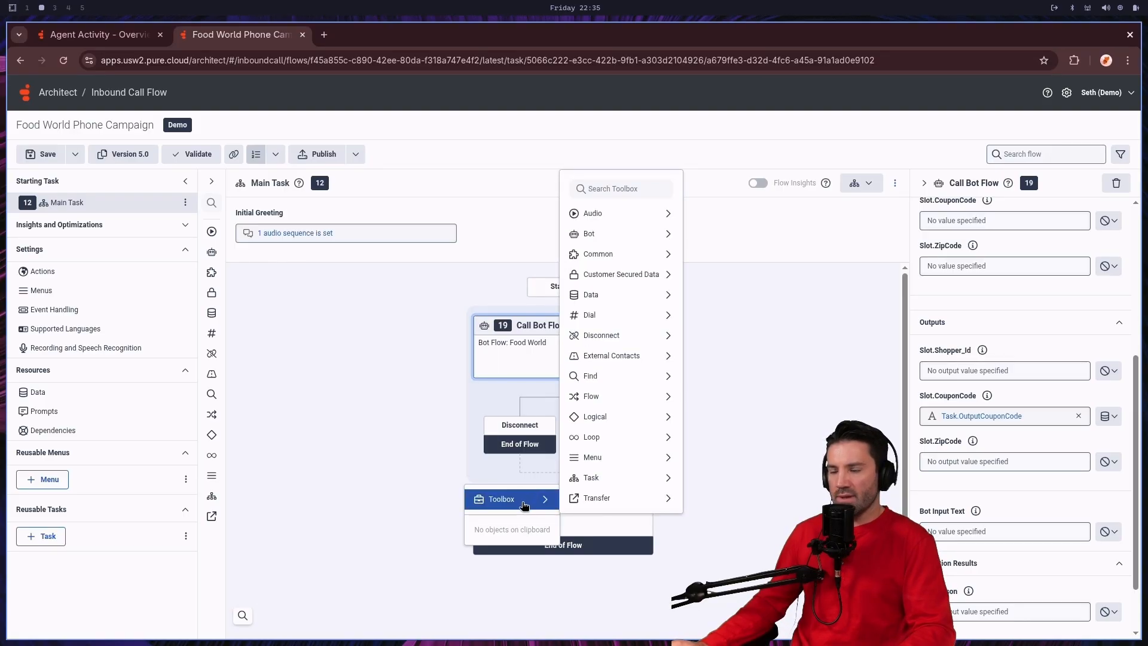
mouse_move(641, 298)
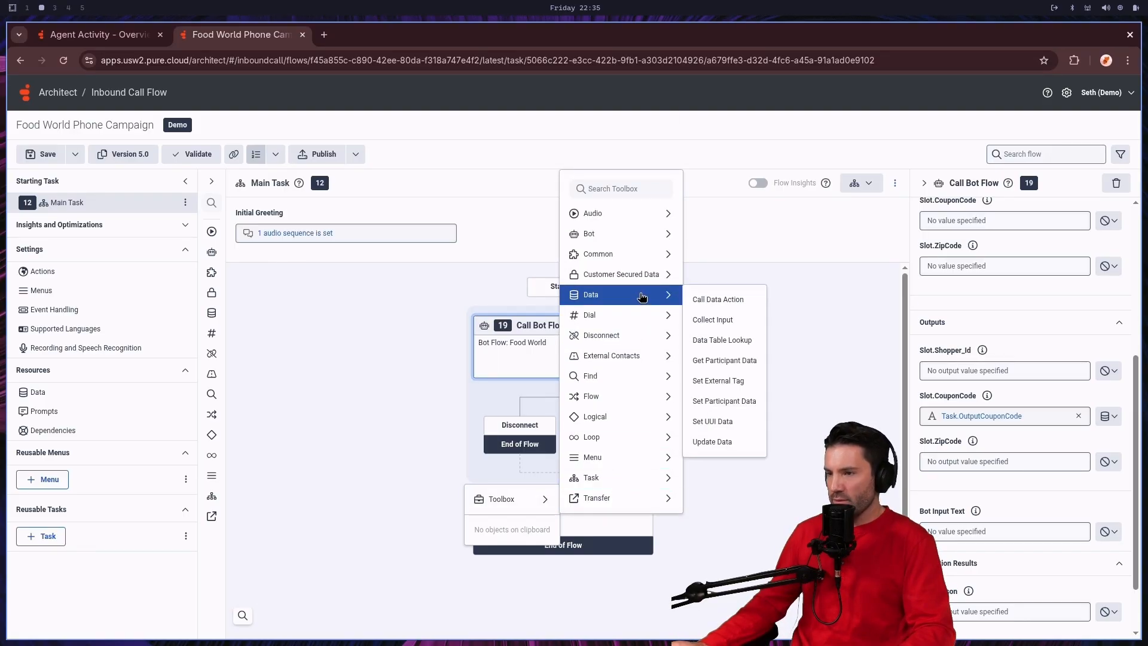
mouse_move(609, 417)
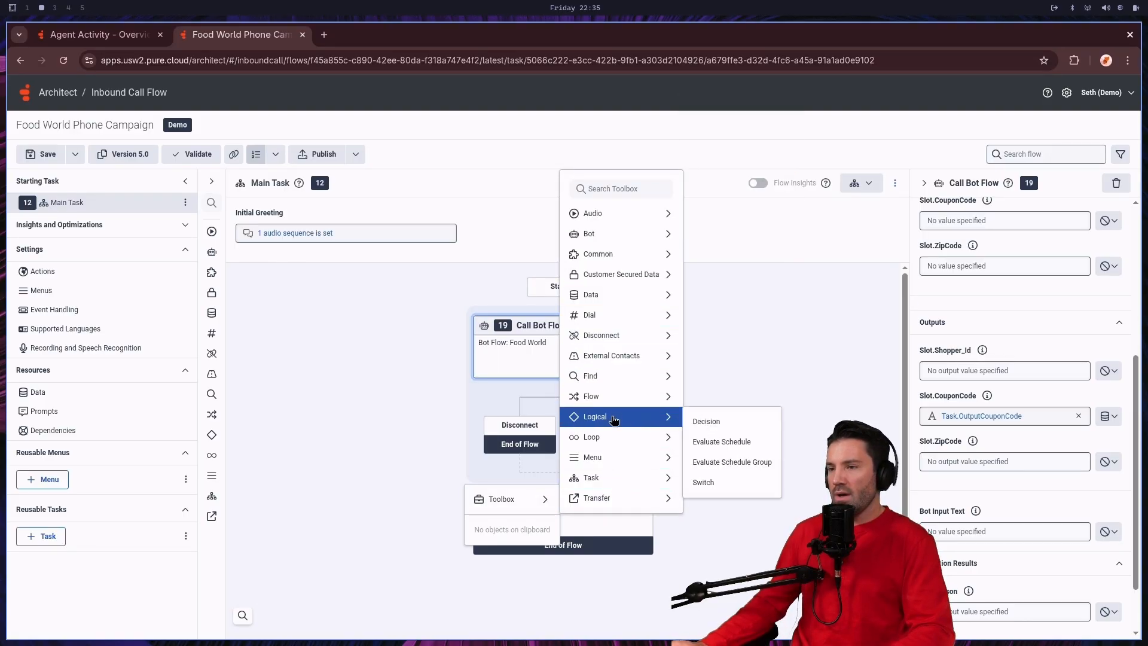
left_click(706, 419)
scroll(603, 496, "down", 1)
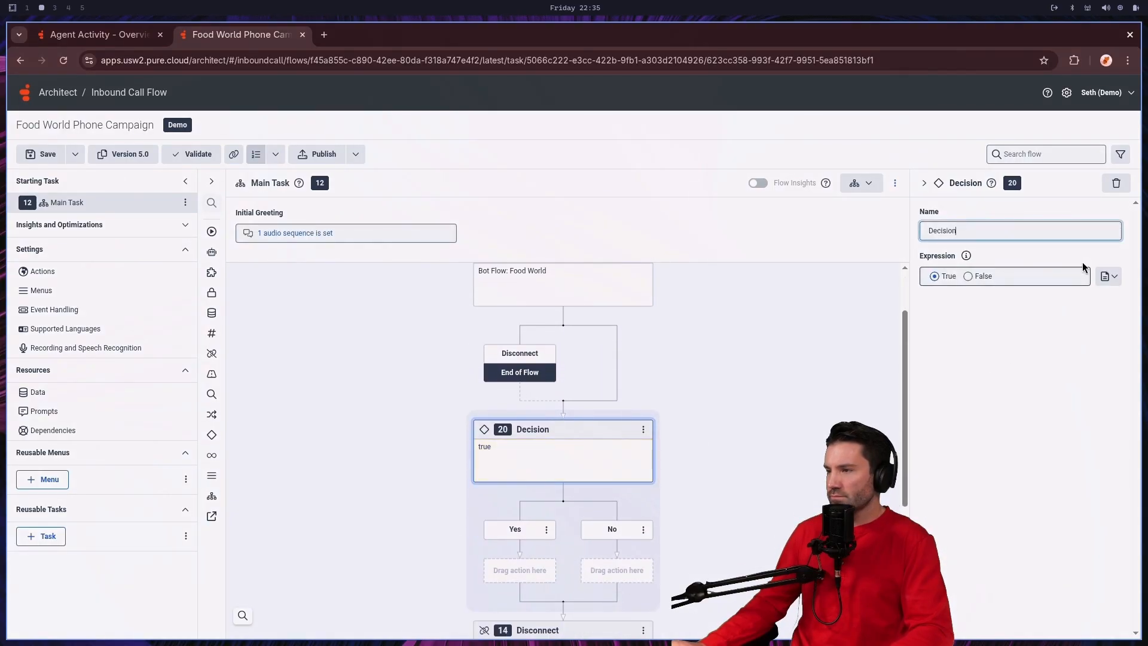
Step: Switch the Decision's condition to an expression and set it to IsSet(Task.OutputCouponCode)
left_click(1107, 279)
left_click(1091, 304)
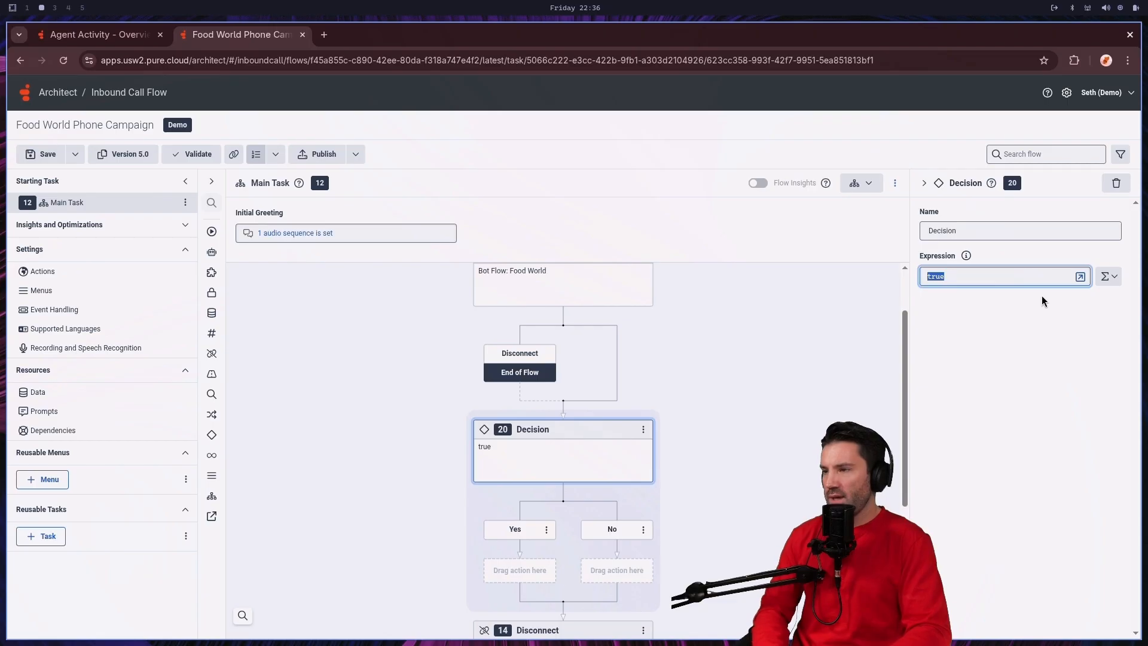
type("iset")
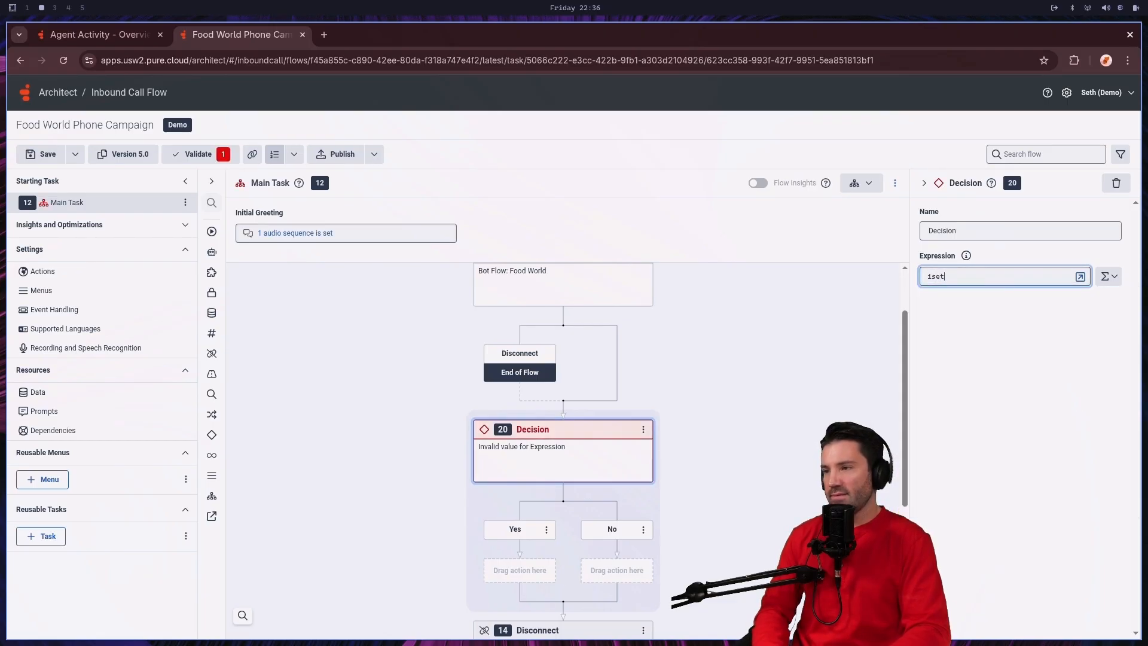
key("BackSpace")
type("Set()")
key("Return")
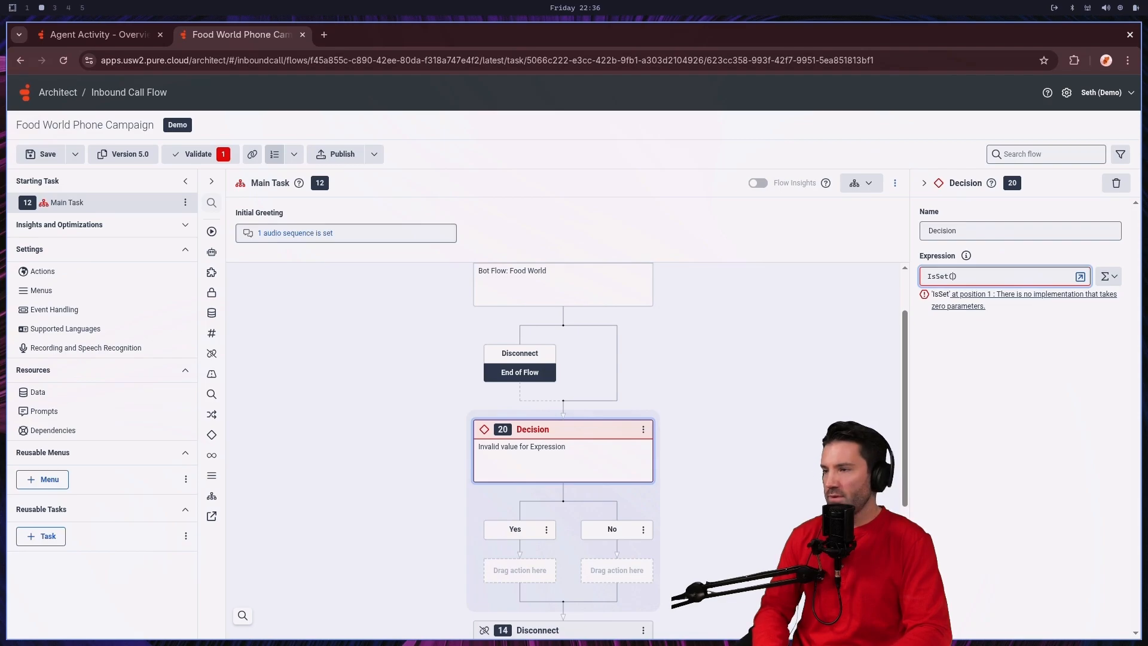
type("Task.OutputCouponCode")
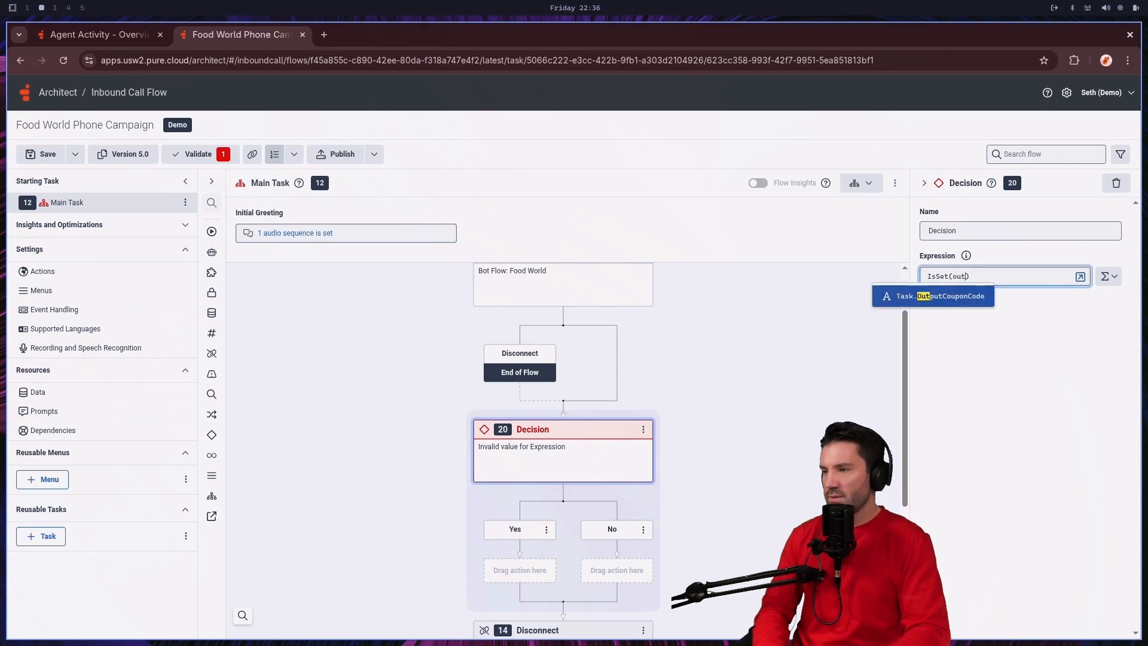
key("Return")
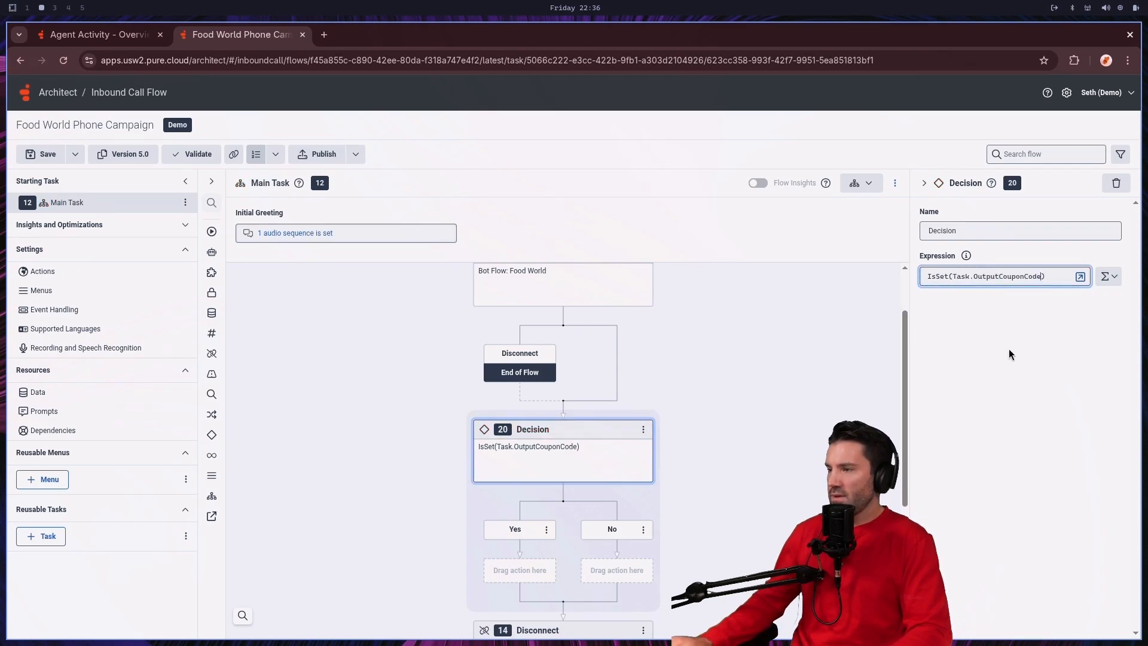
Step: Extend the Decision expression with "and Length(Task.OutputCouponCode)>0" in the large expression editor and close it
left_click(1081, 277)
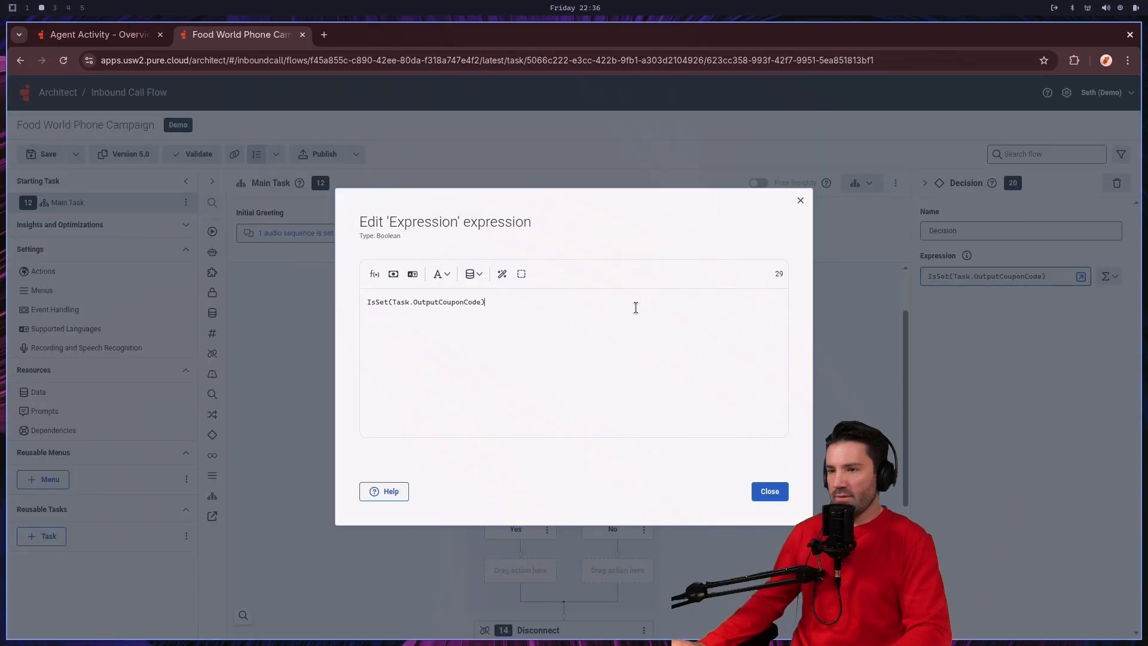
type("and len")
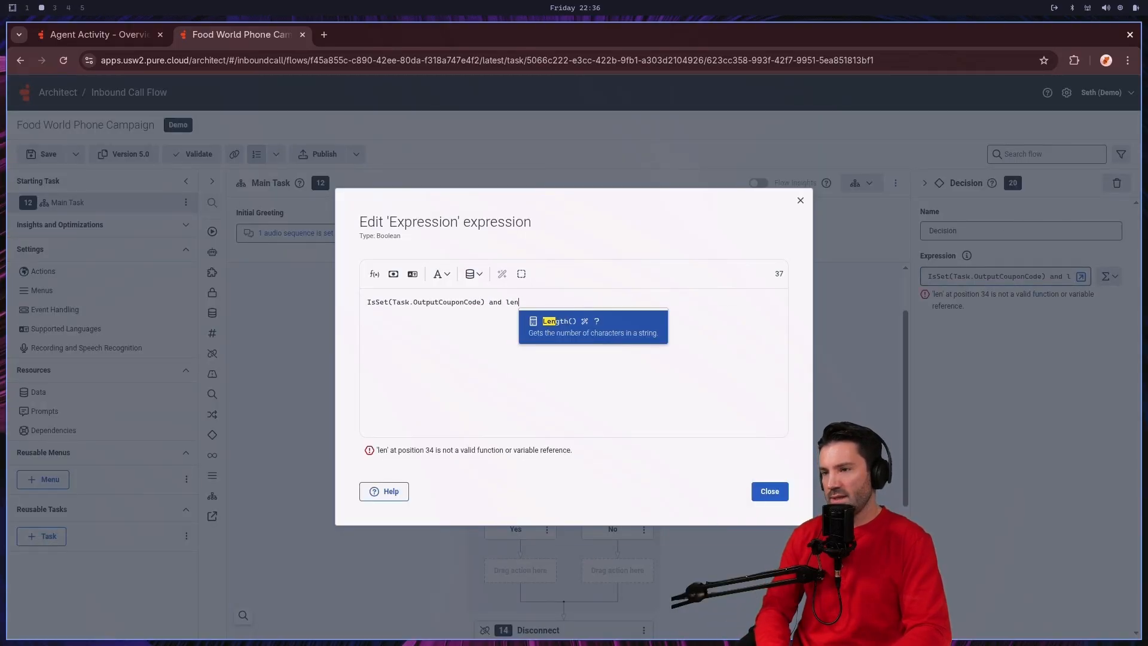
key("Return")
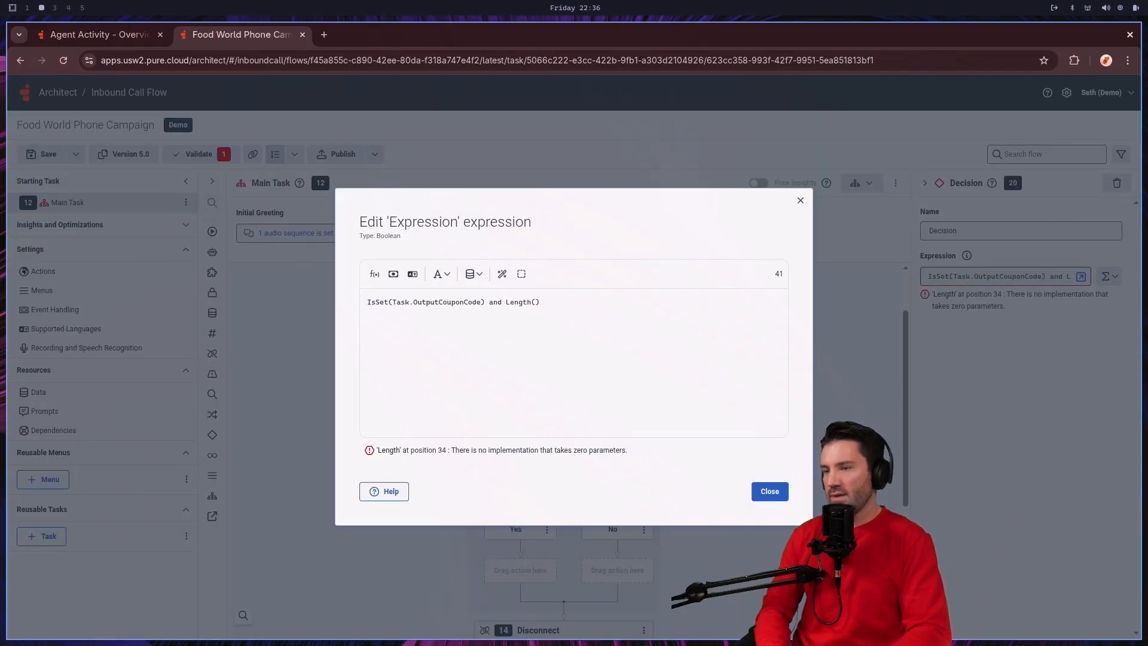
type("outp")
key("Return")
key("Right")
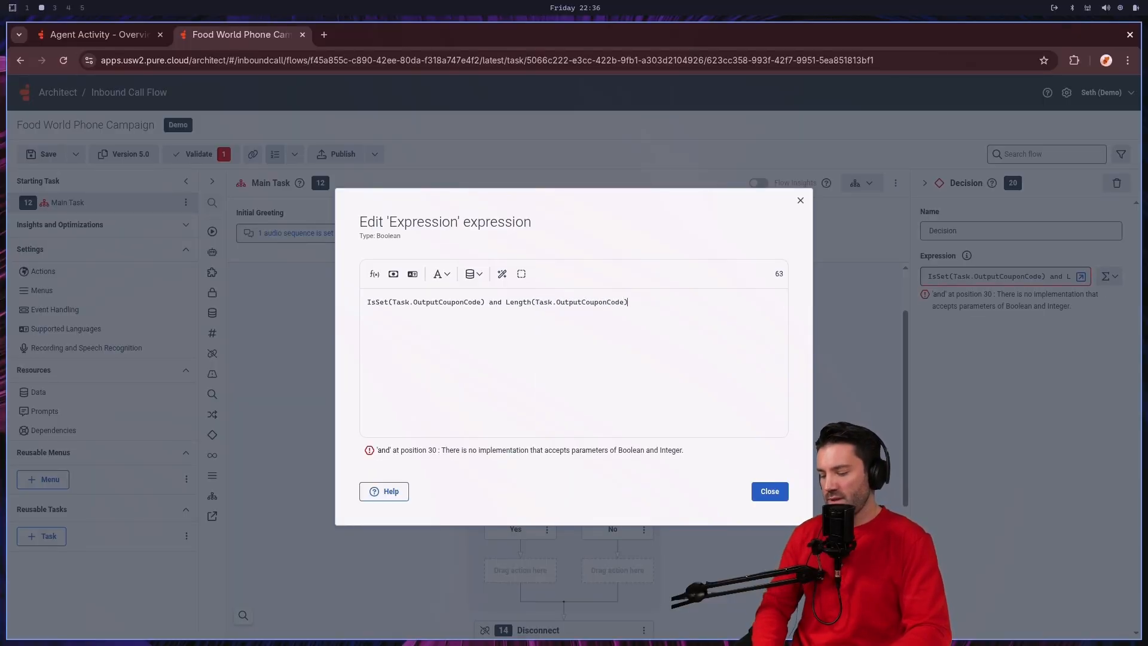
type(">0")
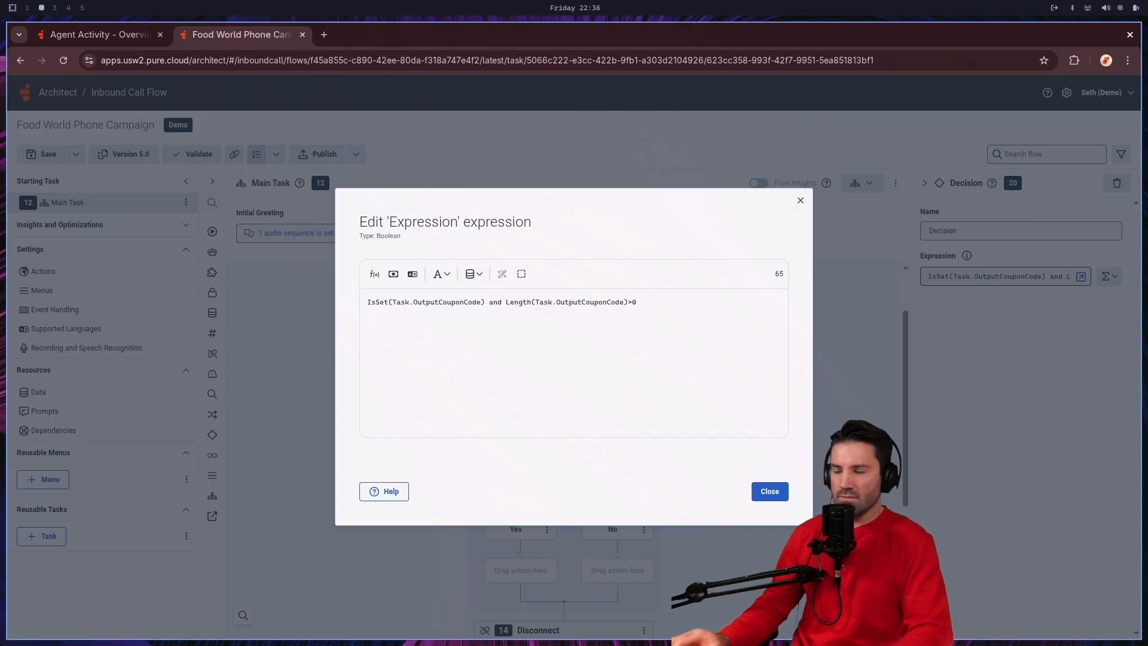
left_click(771, 489)
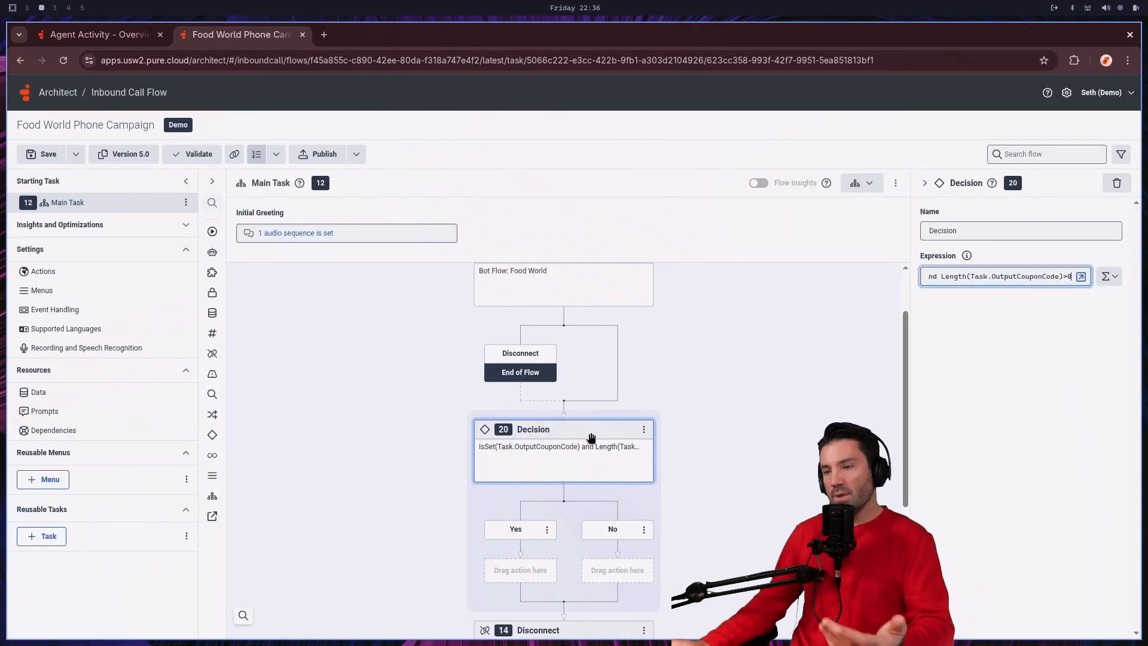
Step: Add a Play Audio action to the Decision's Yes path
scroll(598, 418, "down", 3)
right_click(531, 428)
mouse_move(513, 436)
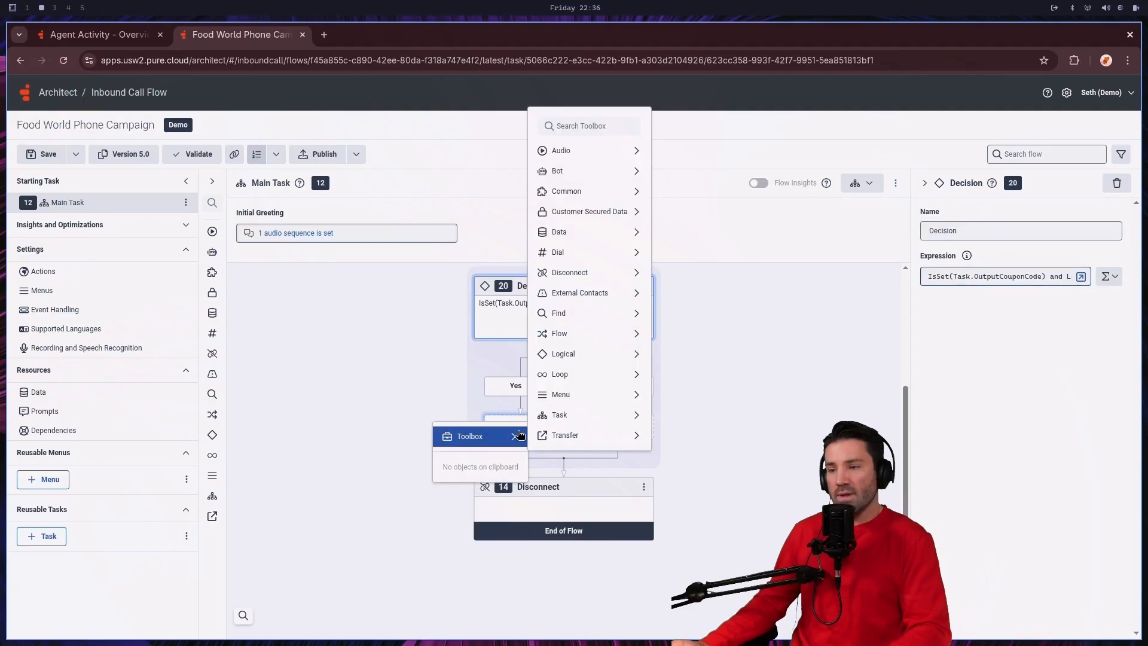
mouse_move(583, 415)
mouse_move(559, 338)
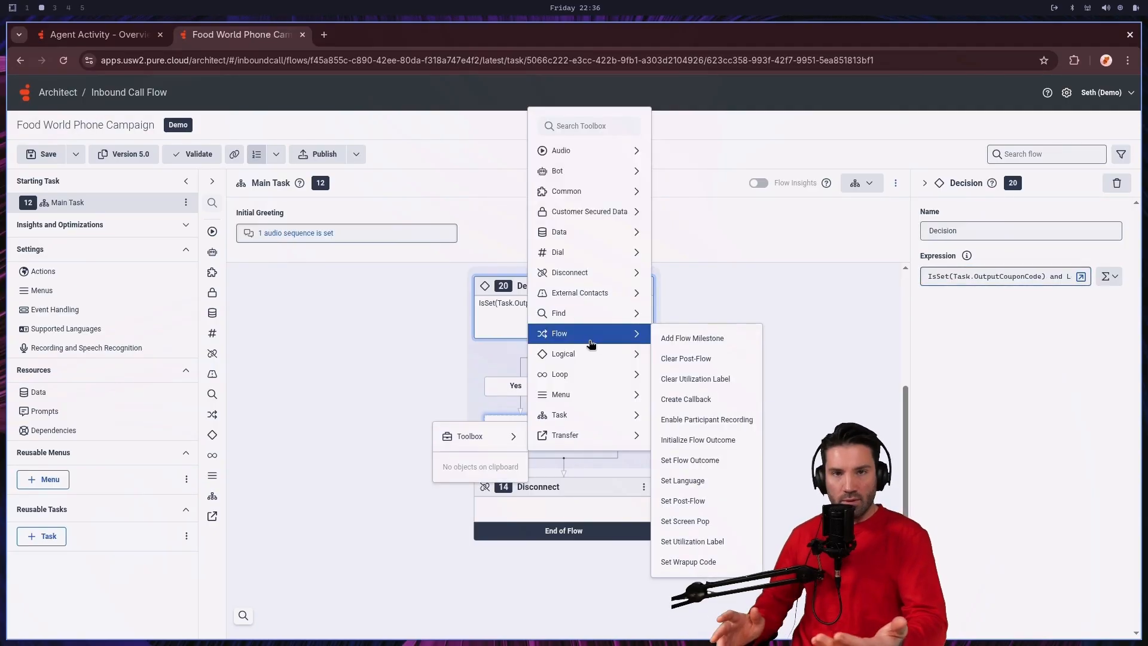
mouse_move(608, 158)
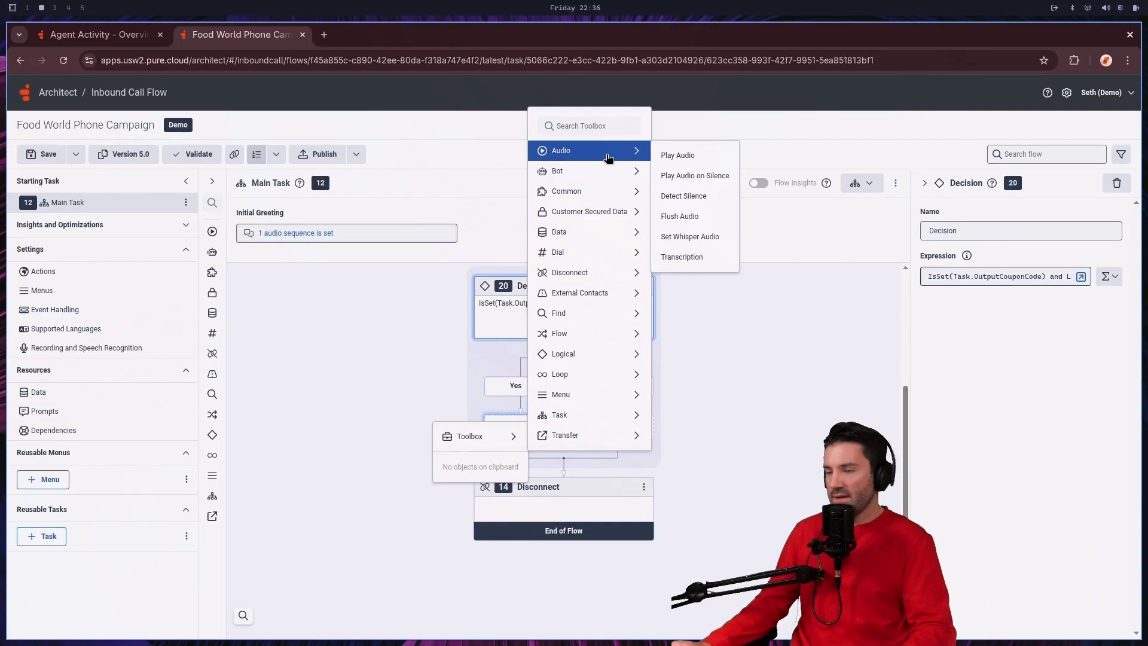
left_click(676, 156)
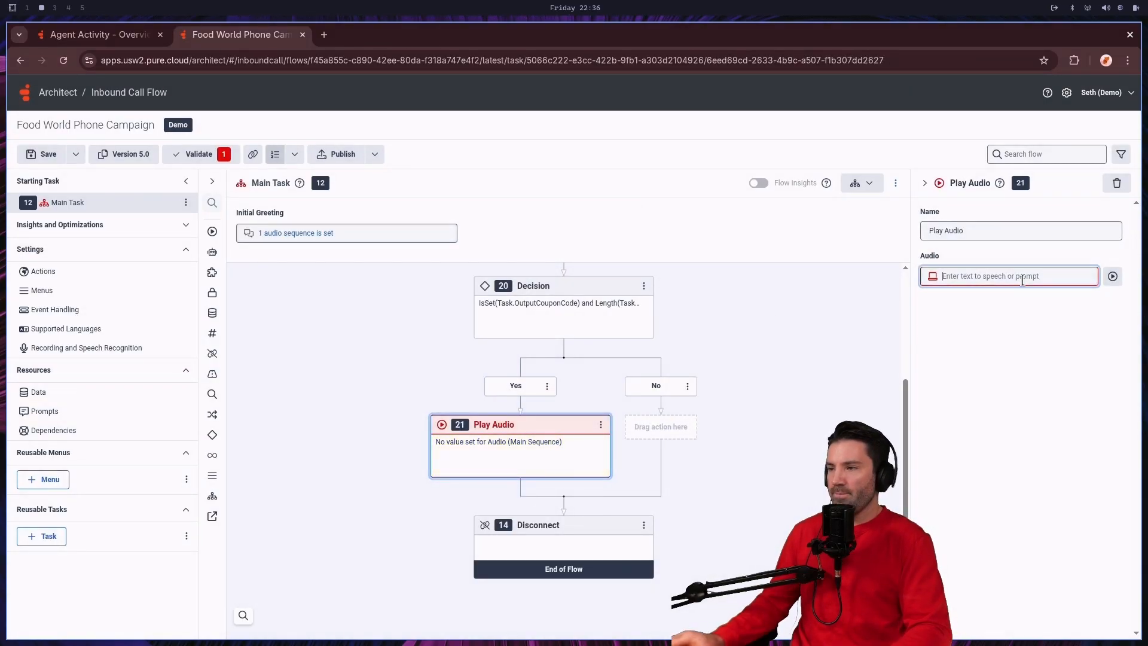
Step: Set the Play Audio text to "We have applied the coupon to your account! Thanks for calling in" and save the flow
type("We")
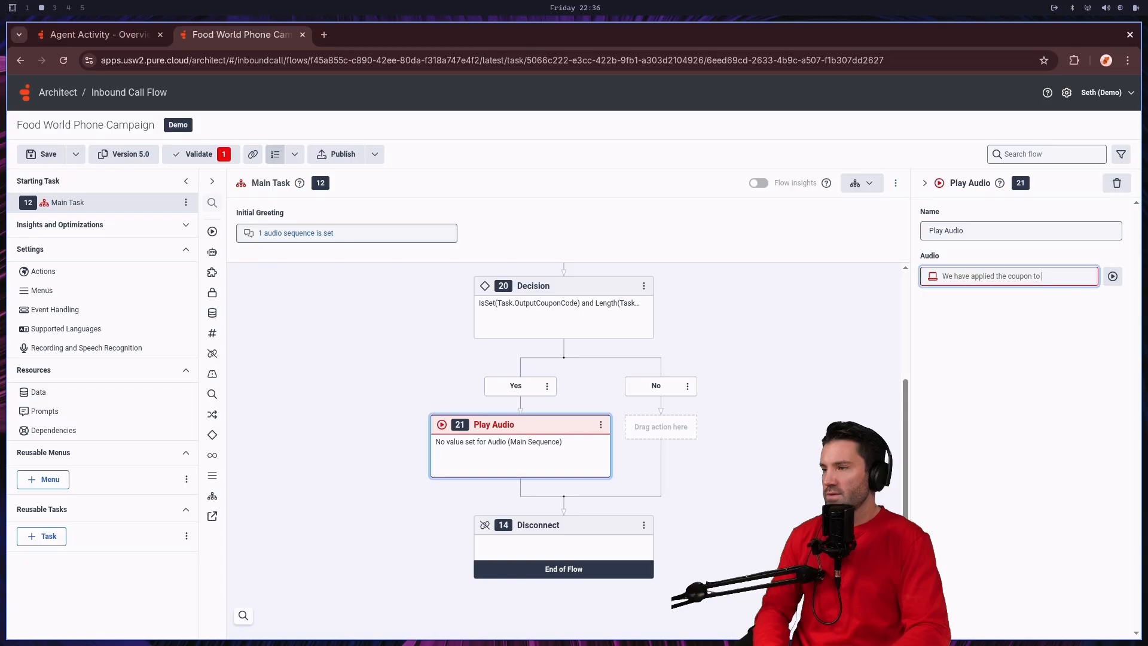
type("have applied the coupon to your a")
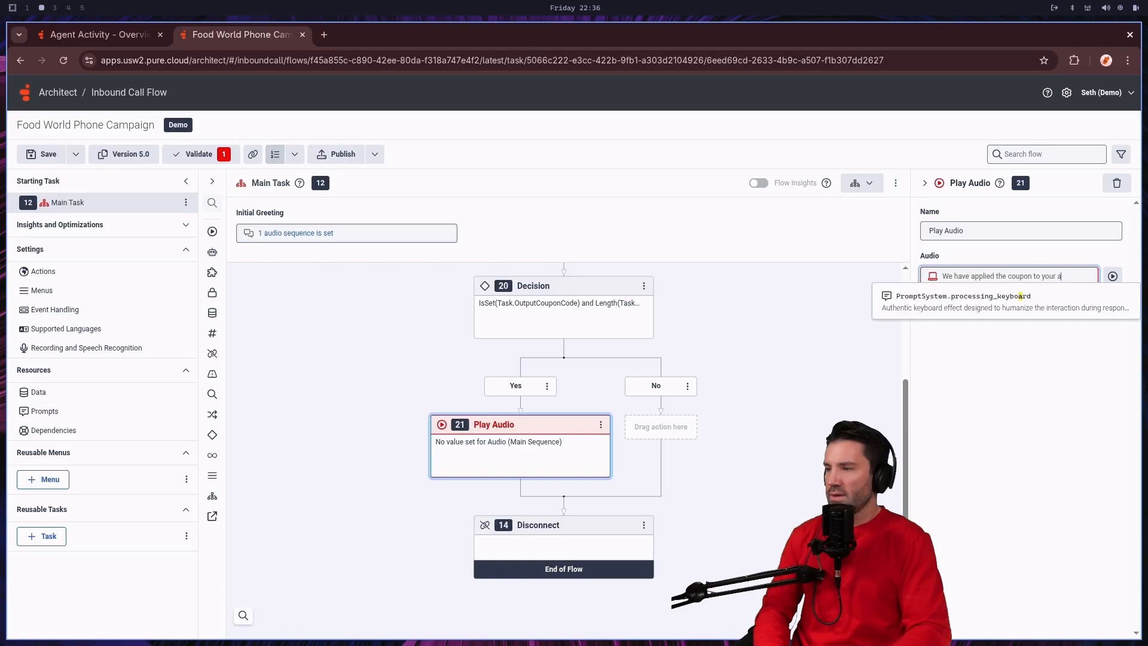
type("ccount!")
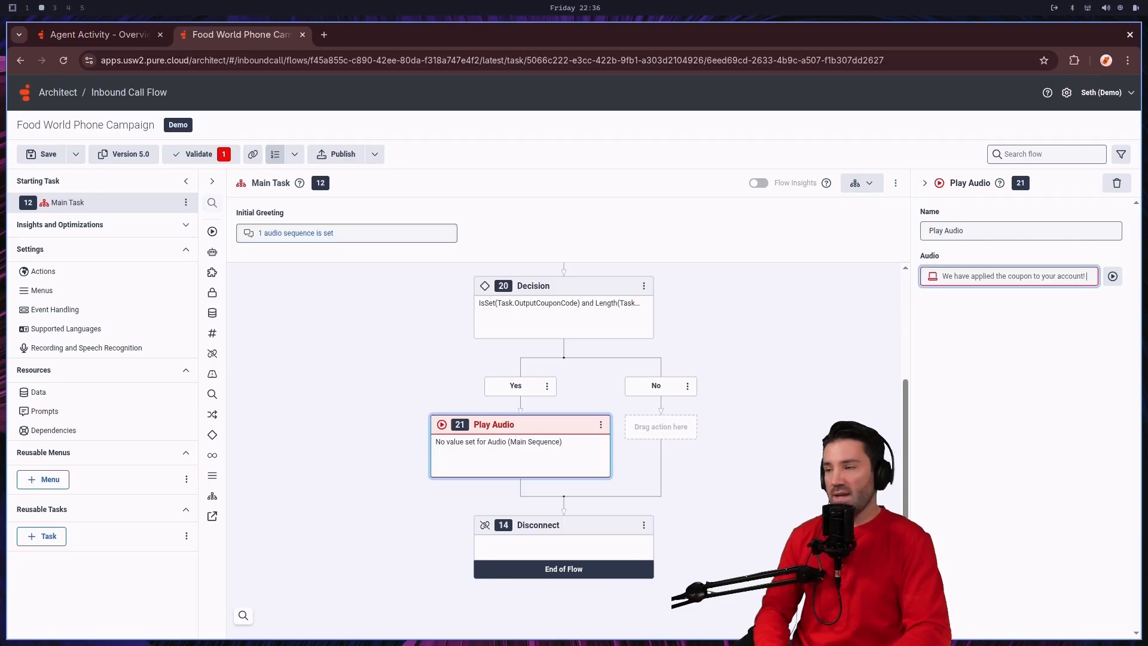
type(" Thanks")
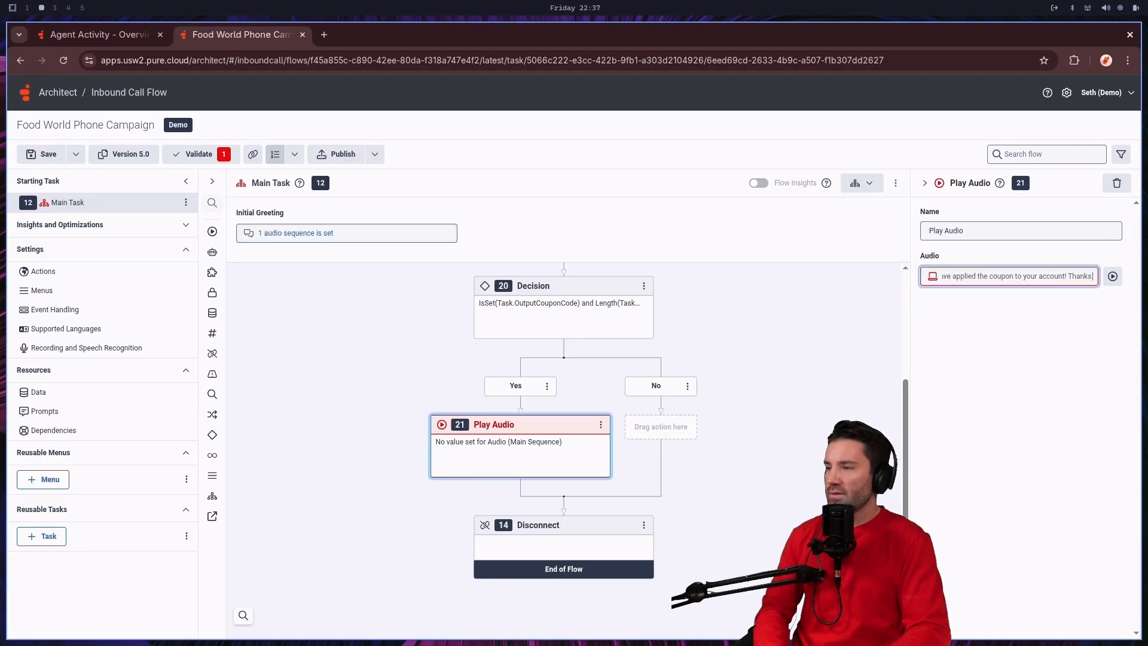
type(" for calling")
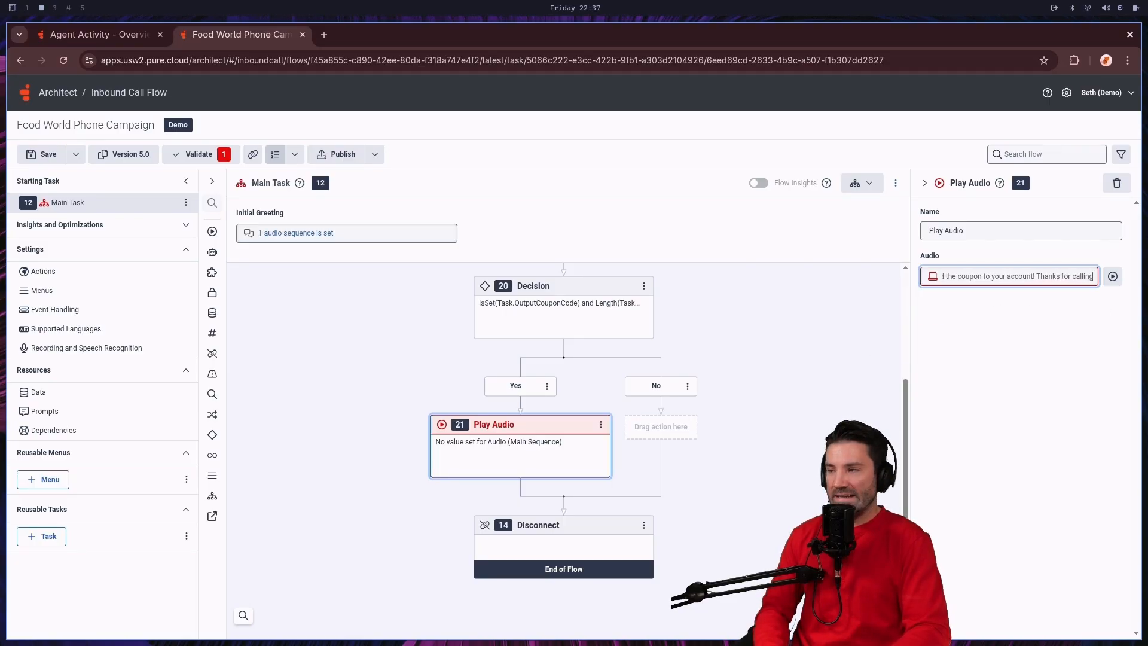
type(" in!")
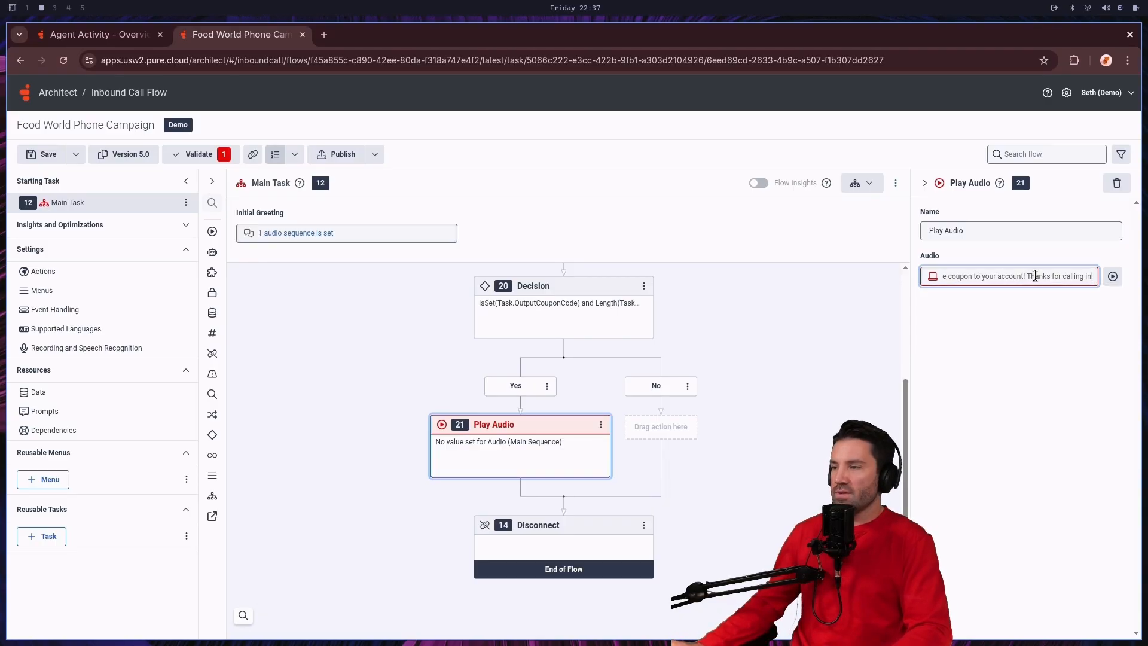
left_click_drag(1093, 276, 933, 280)
left_click(1040, 314)
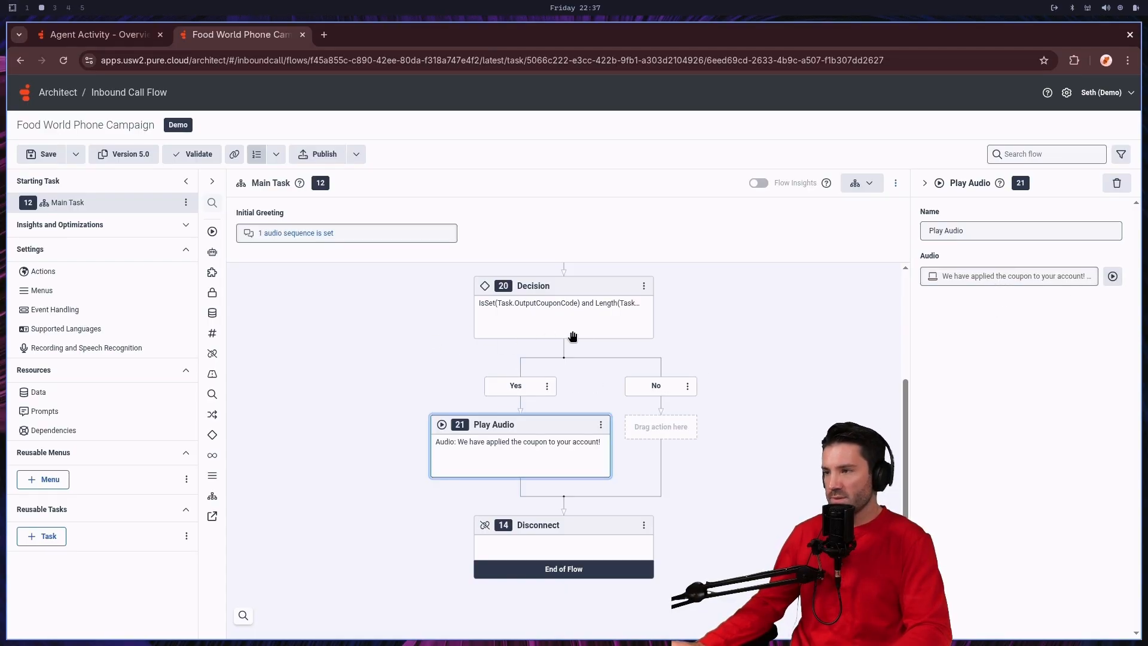
left_click(47, 157)
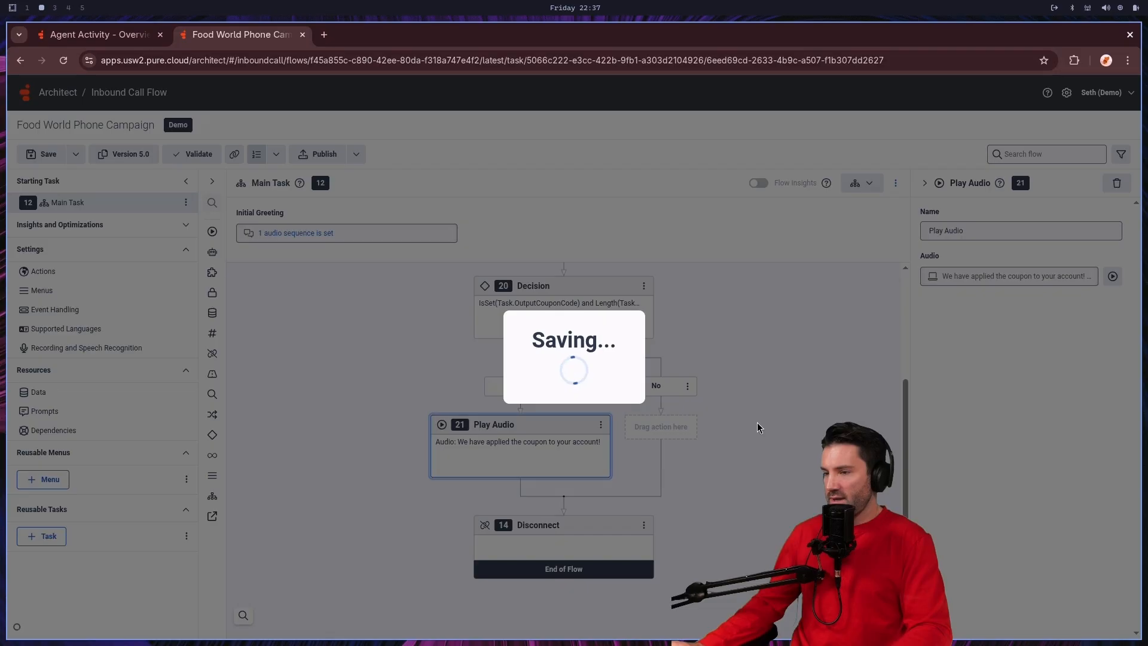
Step: Add a Transfer to ACD action after Play Audio in the Decision's Yes path and set its queue to Marketing
scroll(742, 420, "up", 1)
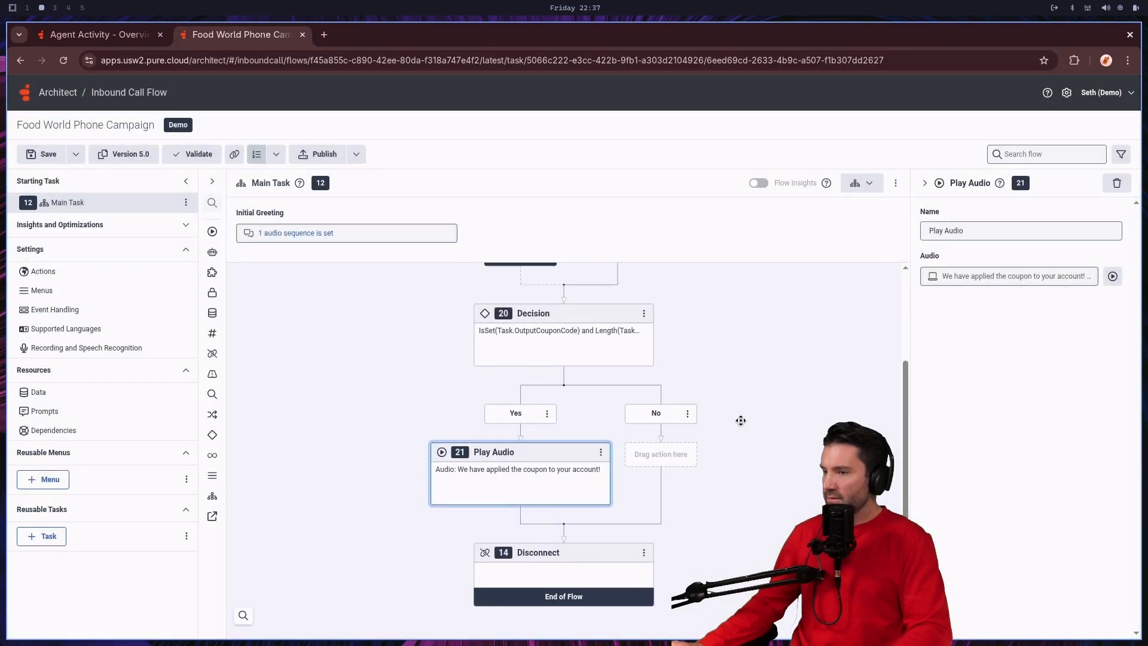
scroll(741, 435, "down", 1)
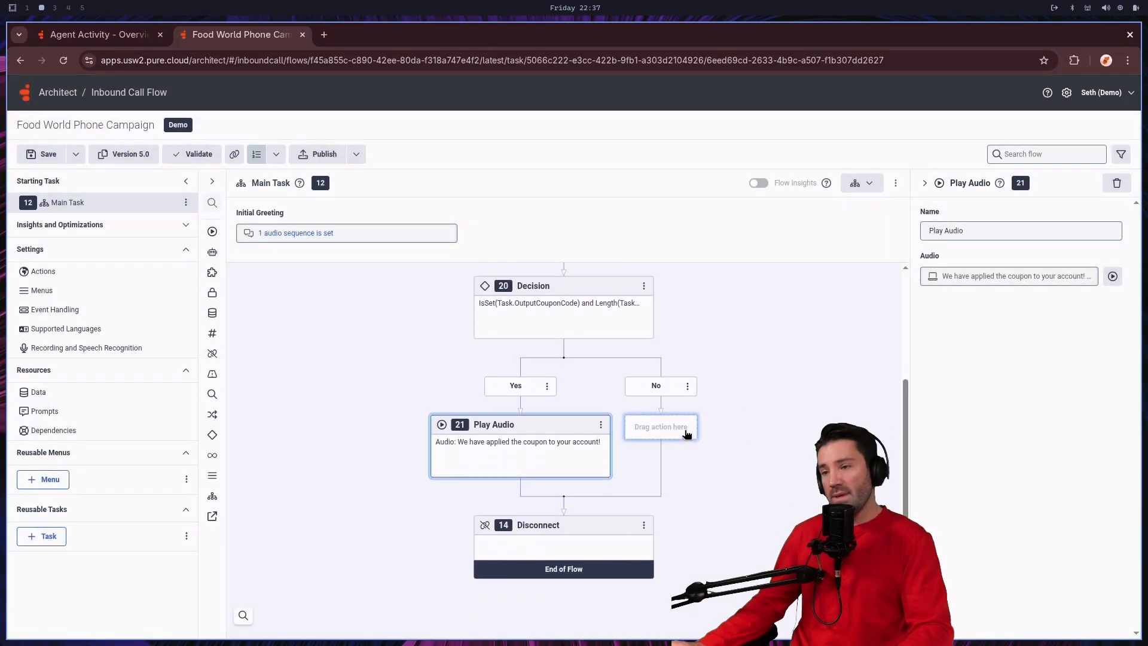
left_click(524, 494)
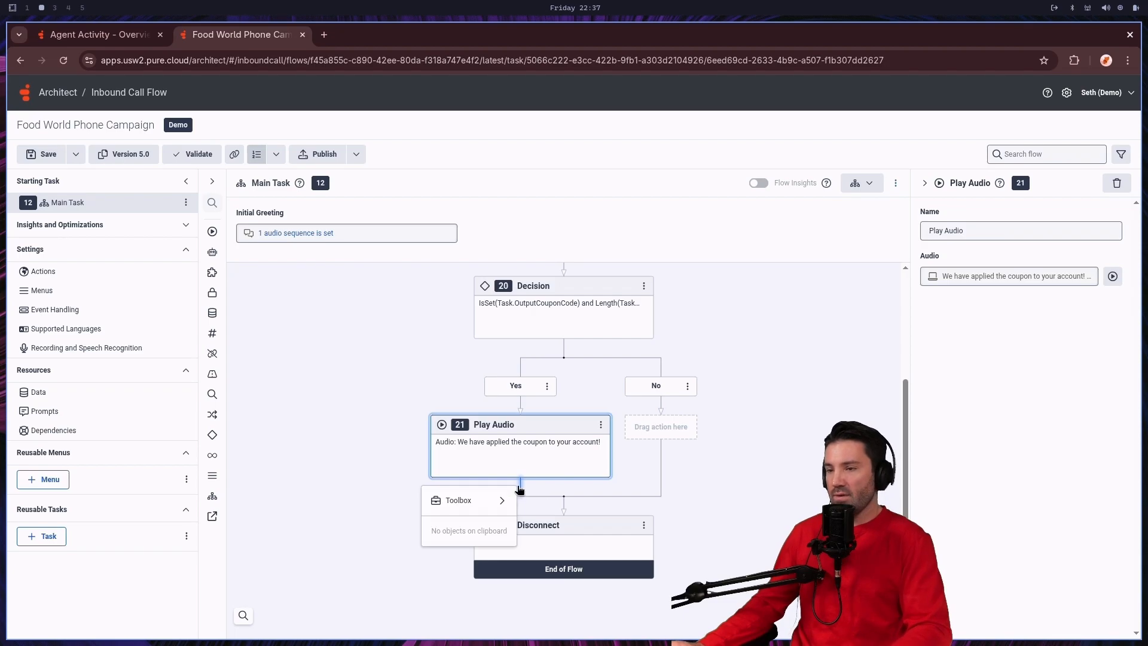
mouse_move(495, 500)
mouse_move(568, 482)
mouse_move(576, 501)
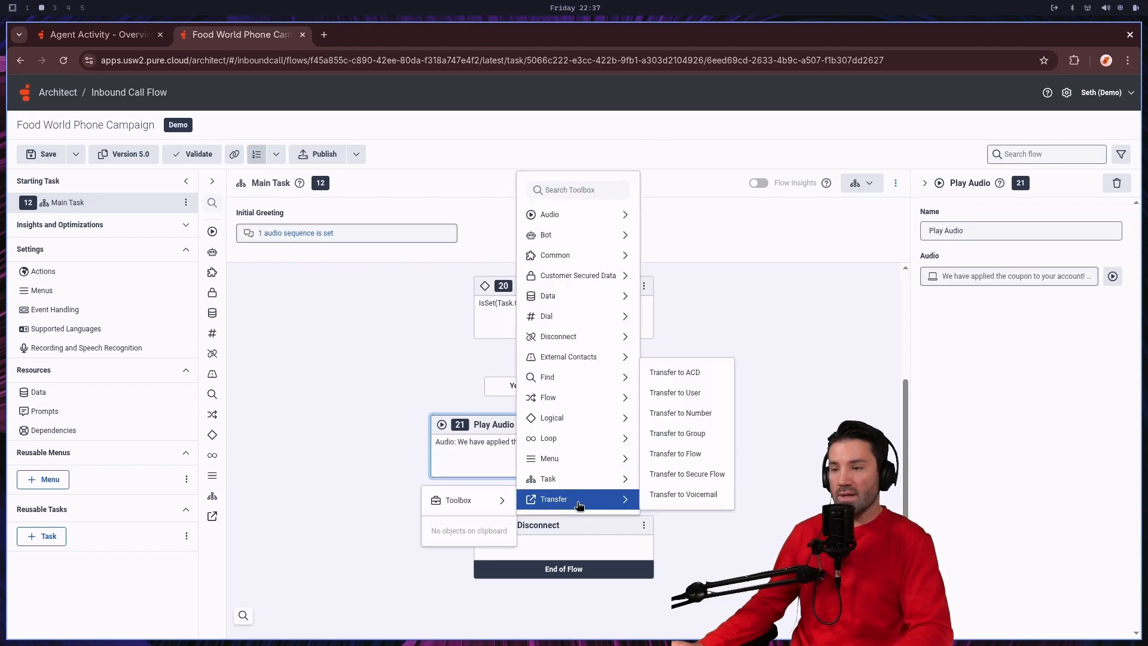
left_click(701, 380)
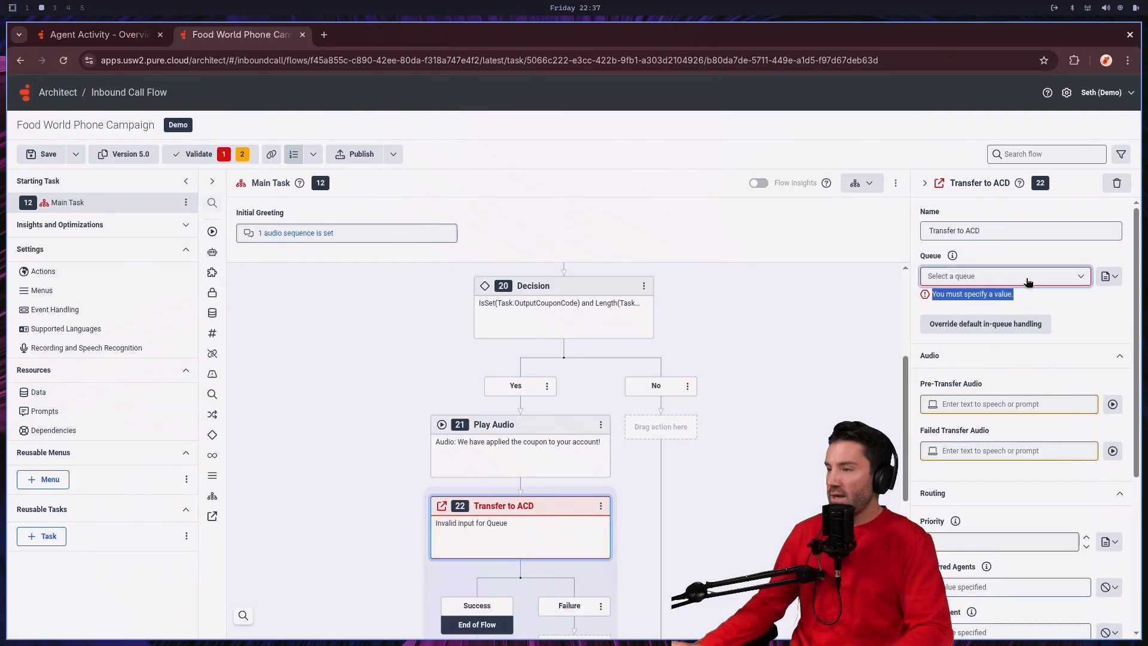
left_click(1026, 279)
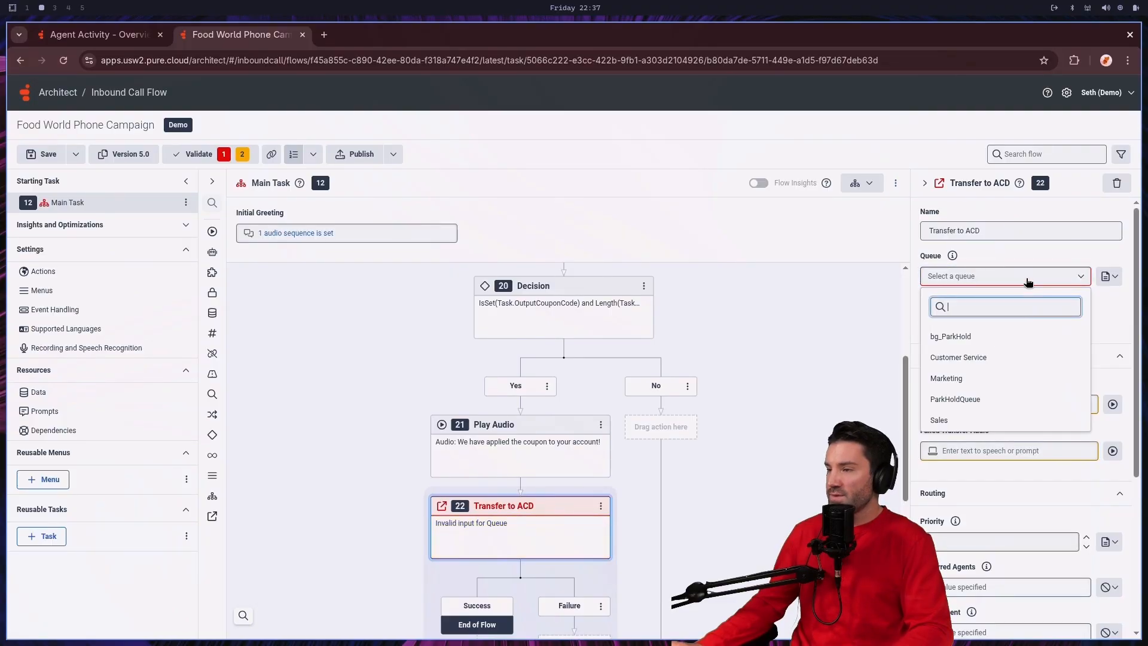
left_click(1003, 377)
Step: Save and publish the Food World Phone Campaign flow
scroll(771, 464, "down", 2)
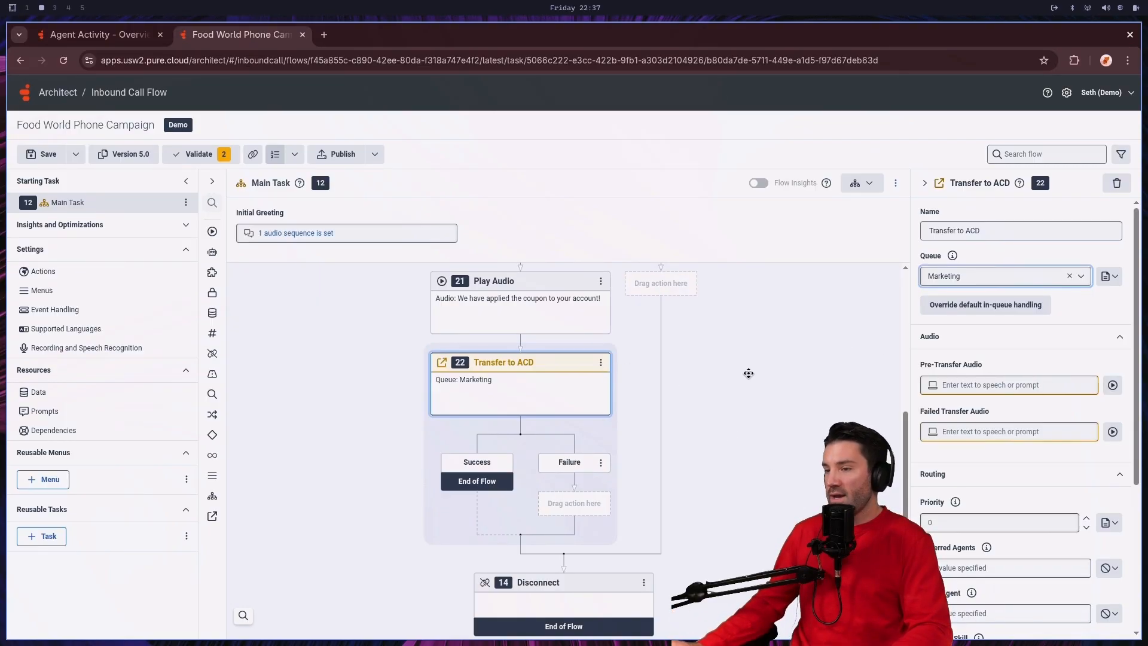
scroll(761, 401, "up", 8)
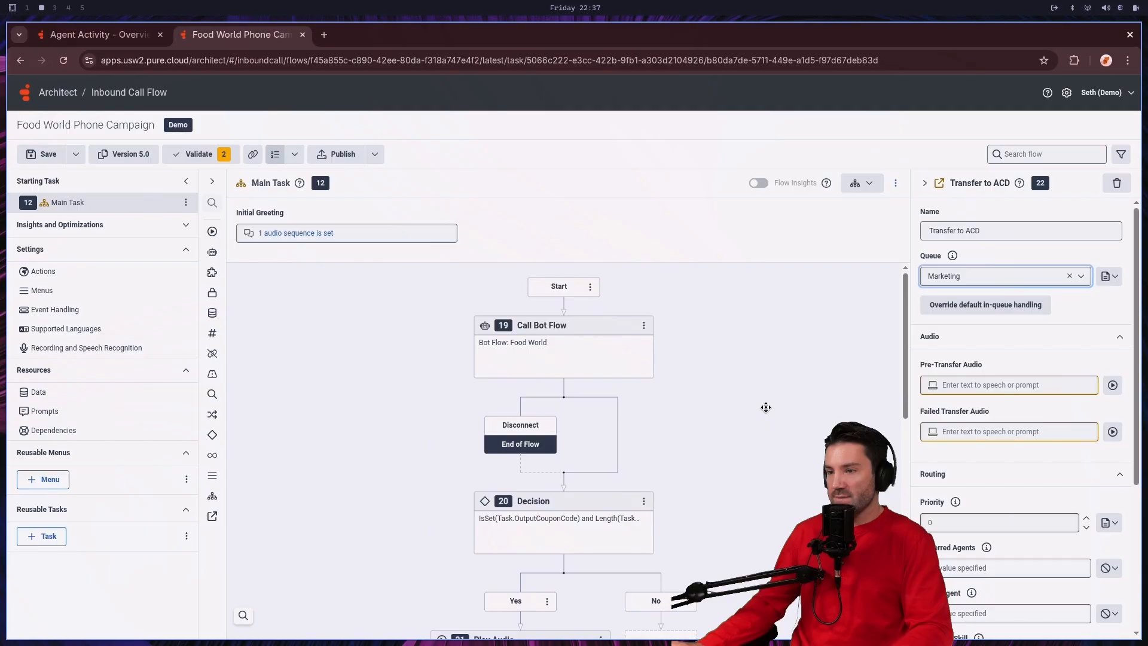
scroll(764, 404, "down", 7)
scroll(766, 409, "down", 4)
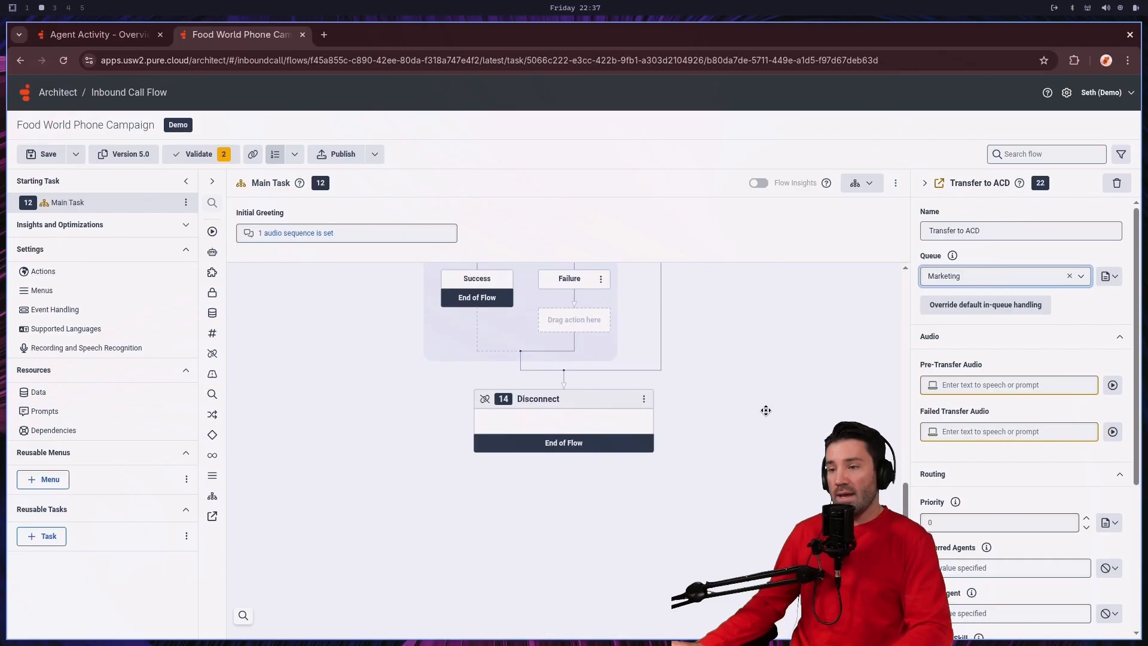
scroll(766, 409, "up", 5)
scroll(766, 410, "up", 4)
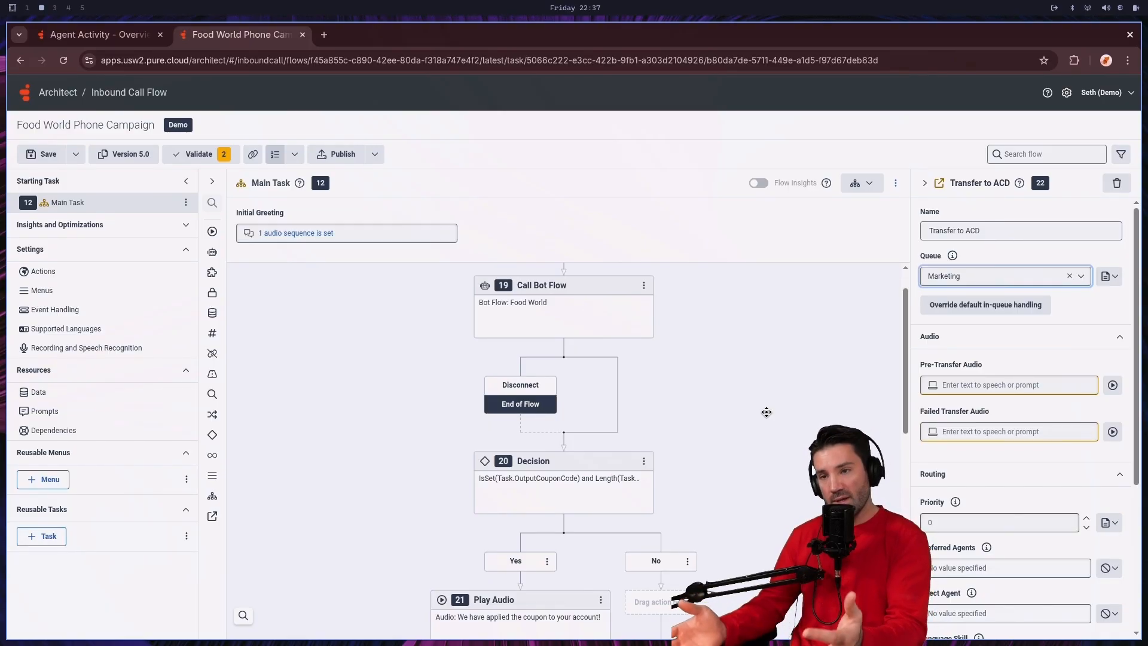
left_click(62, 157)
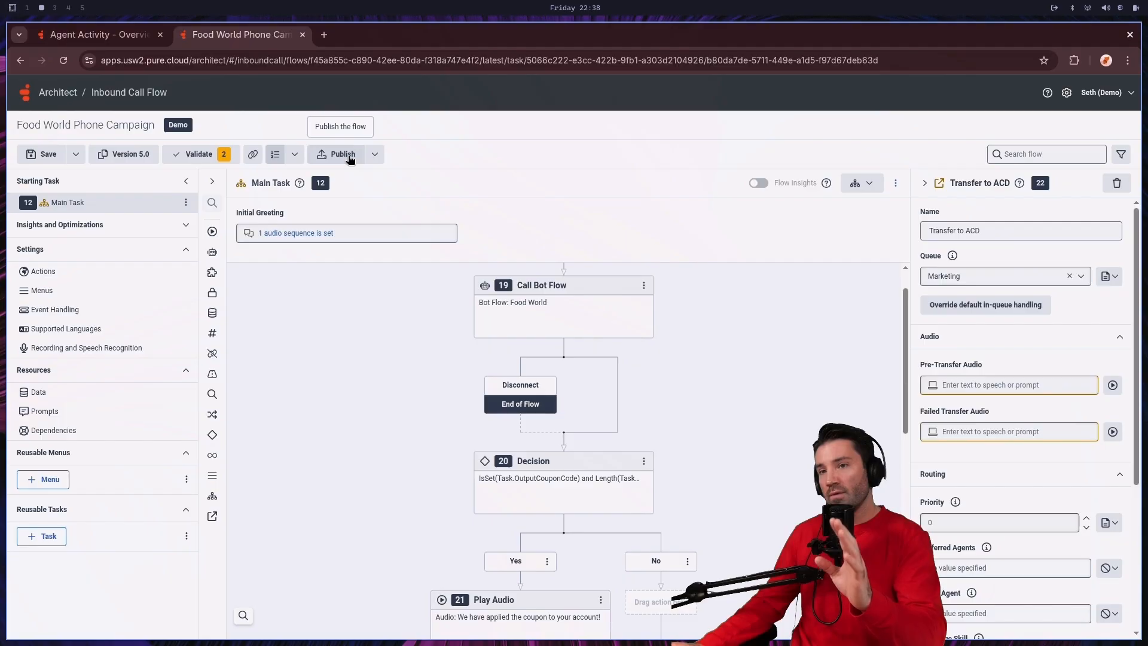
left_click(350, 157)
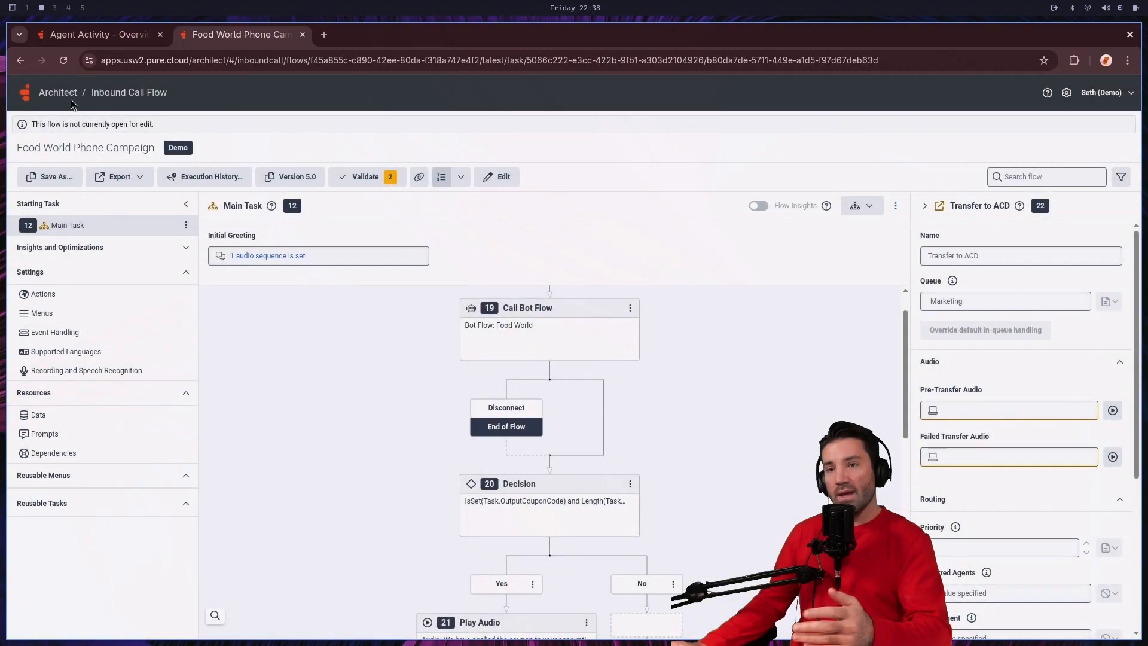
Step: Open the Food World Message Campaign flow from the inbound message flows and put it in edit mode
left_click(66, 94)
left_click(125, 133)
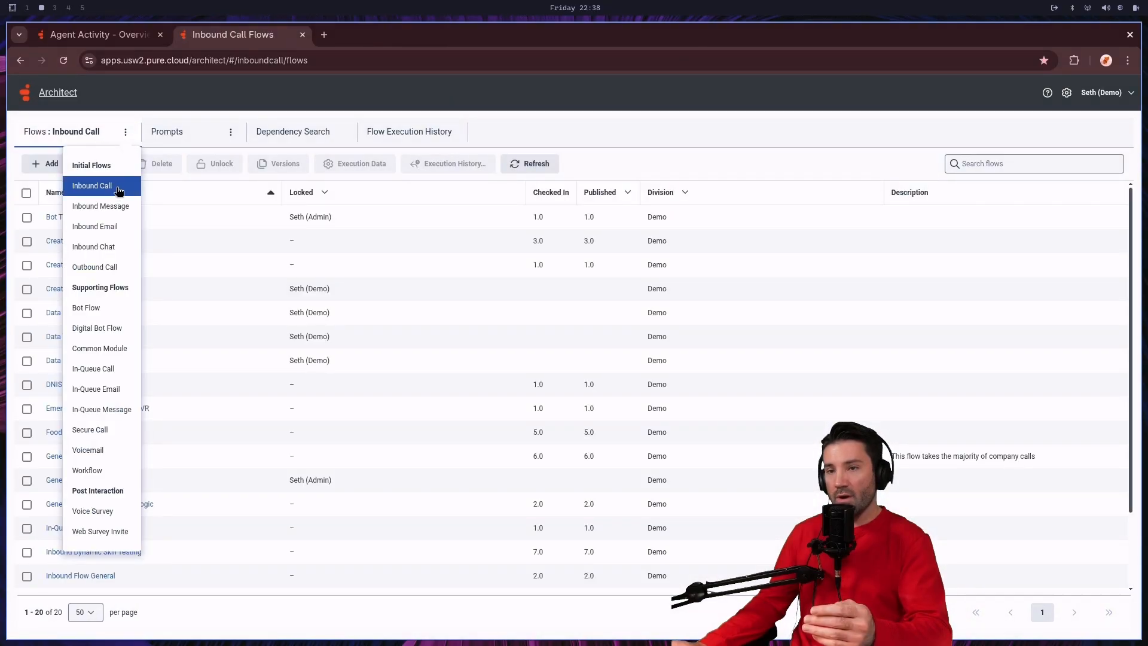
left_click(120, 206)
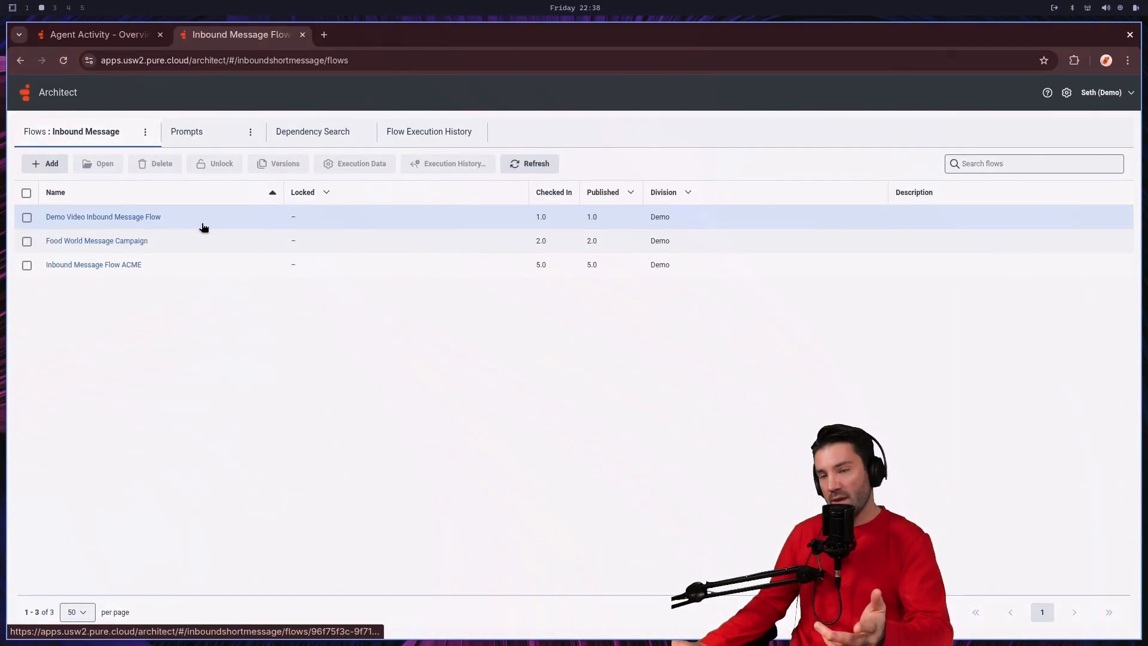
left_click(125, 246)
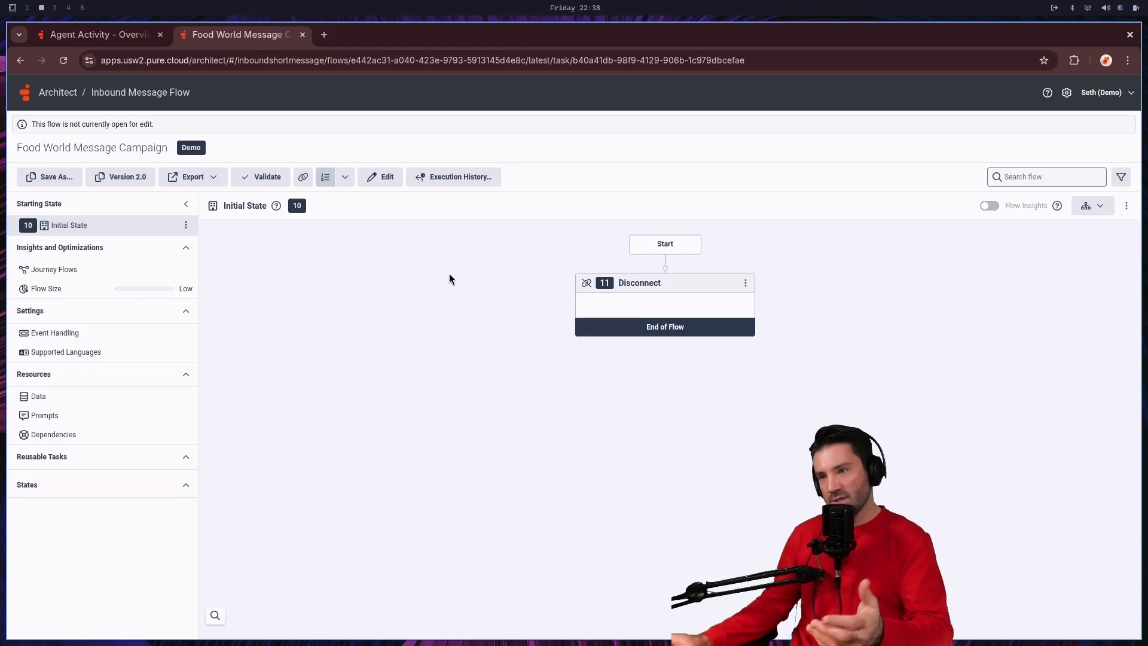
left_click(390, 181)
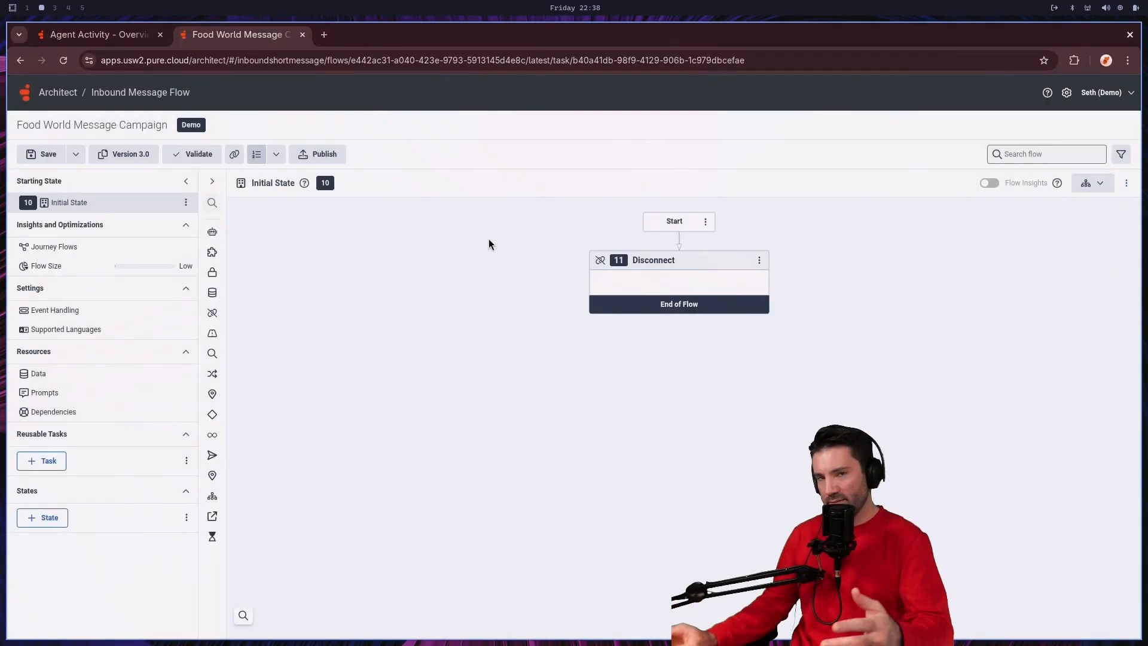
Step: Insert a Call Bot Flow action between Start and Disconnect and select Food World as its bot flow
left_click(680, 242)
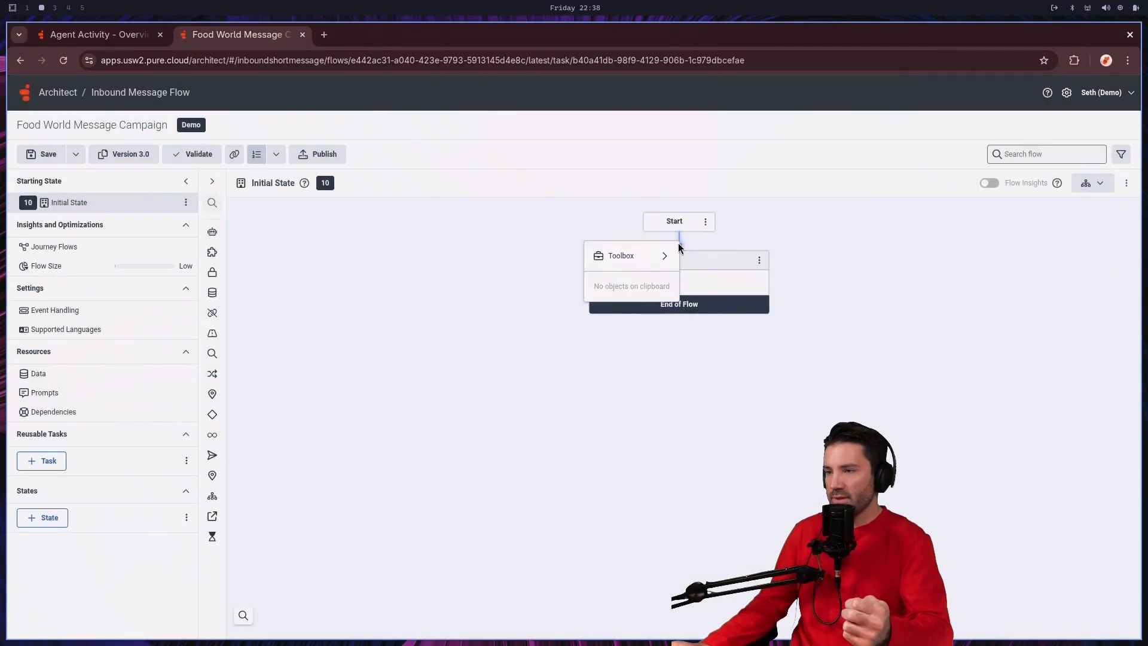
mouse_move(664, 256)
mouse_move(740, 289)
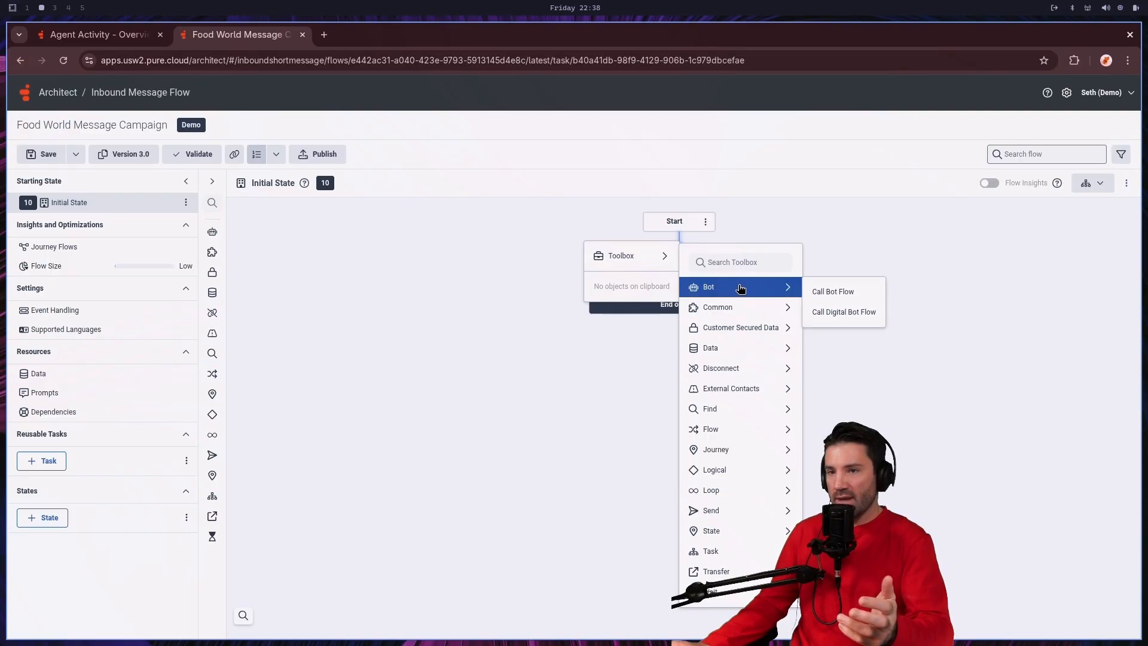
left_click(854, 295)
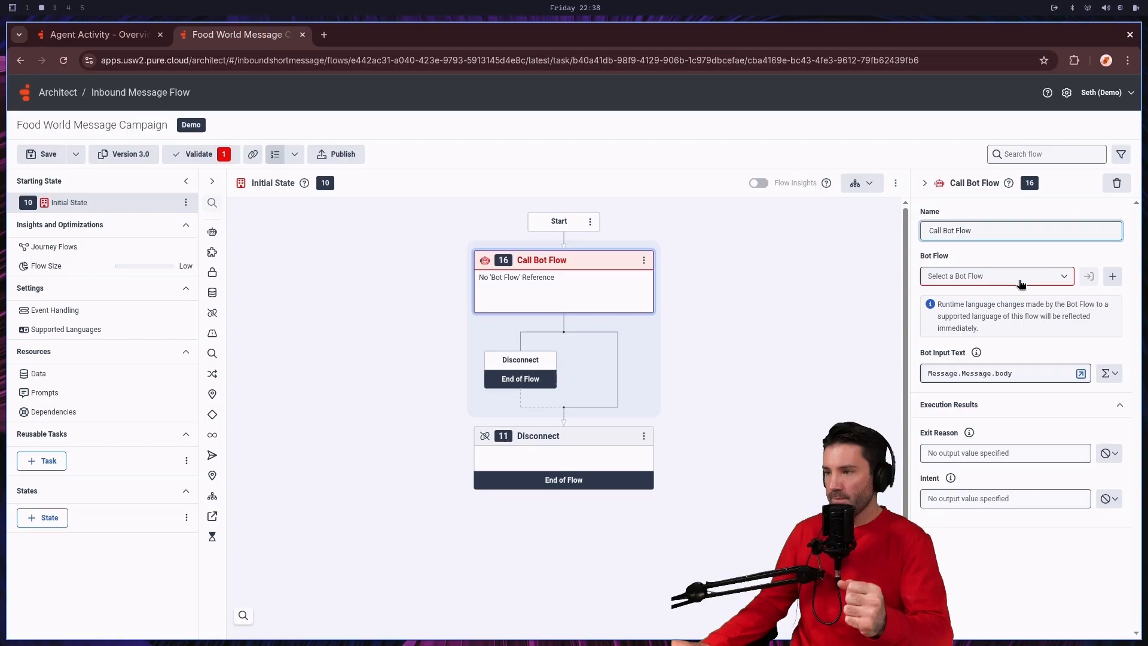
left_click(1026, 279)
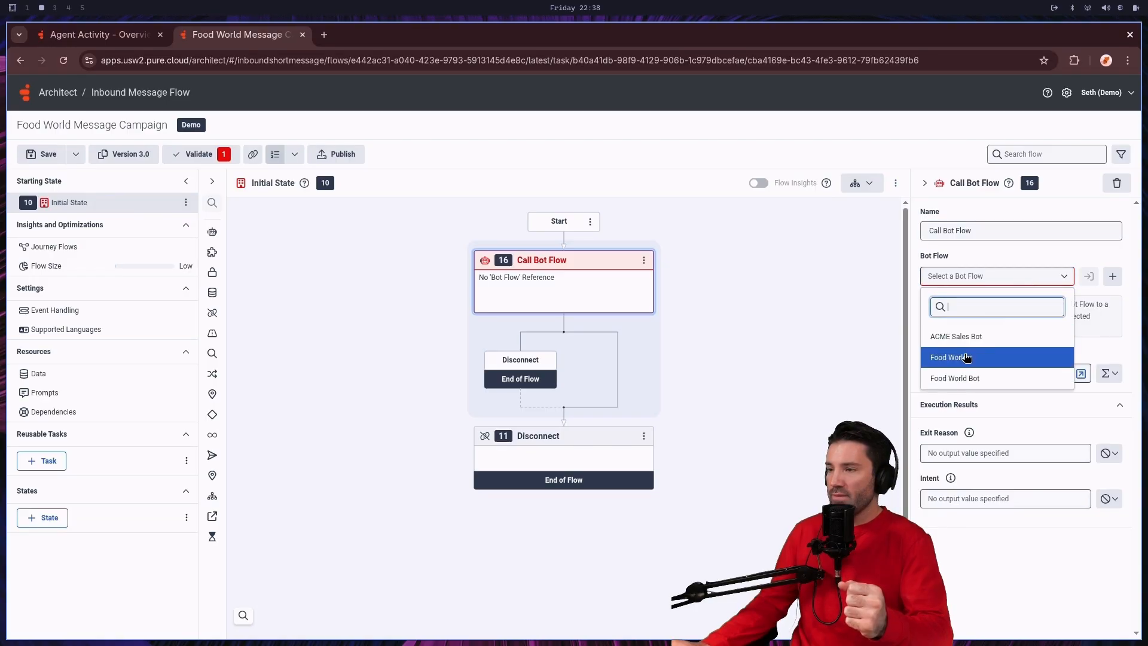
left_click(950, 357)
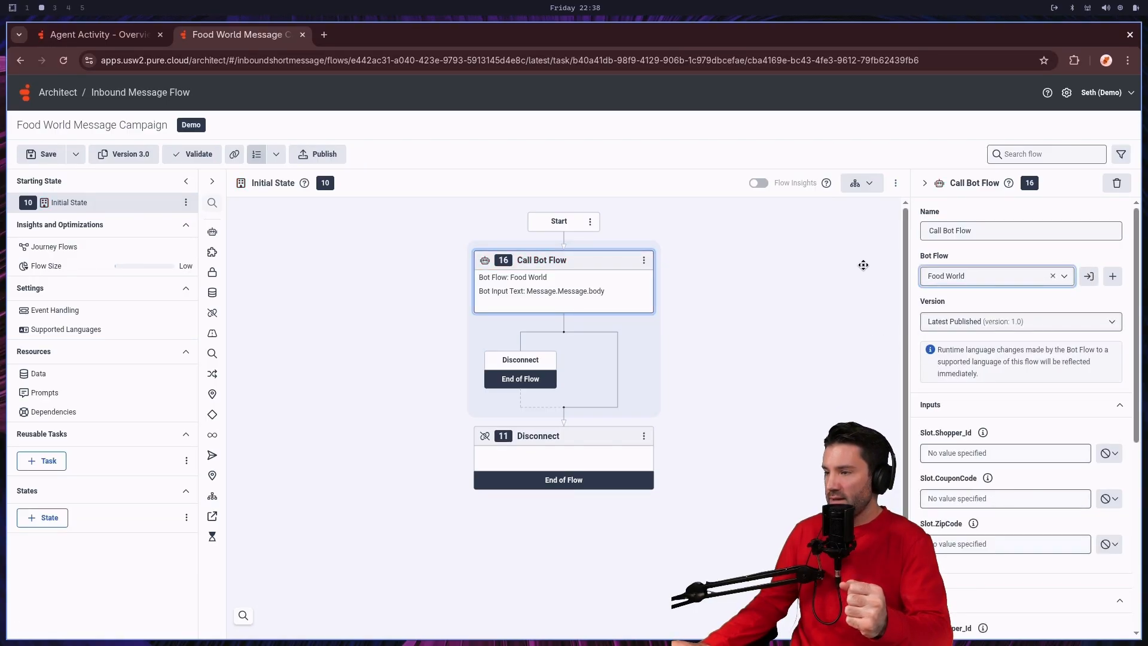
Step: Assign the bot flow's Slot.CouponCode output to a variable named OutputCouponCode
scroll(564, 359, "down", 1)
scroll(1005, 505, "down", 6)
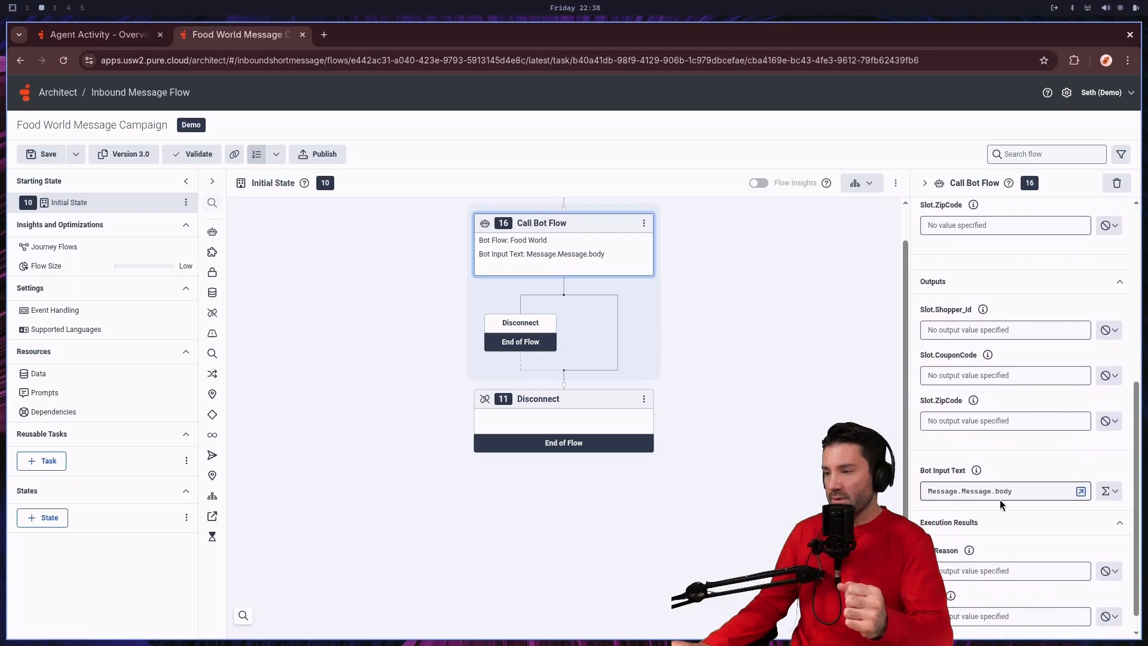
left_click(1109, 344)
left_click(1096, 366)
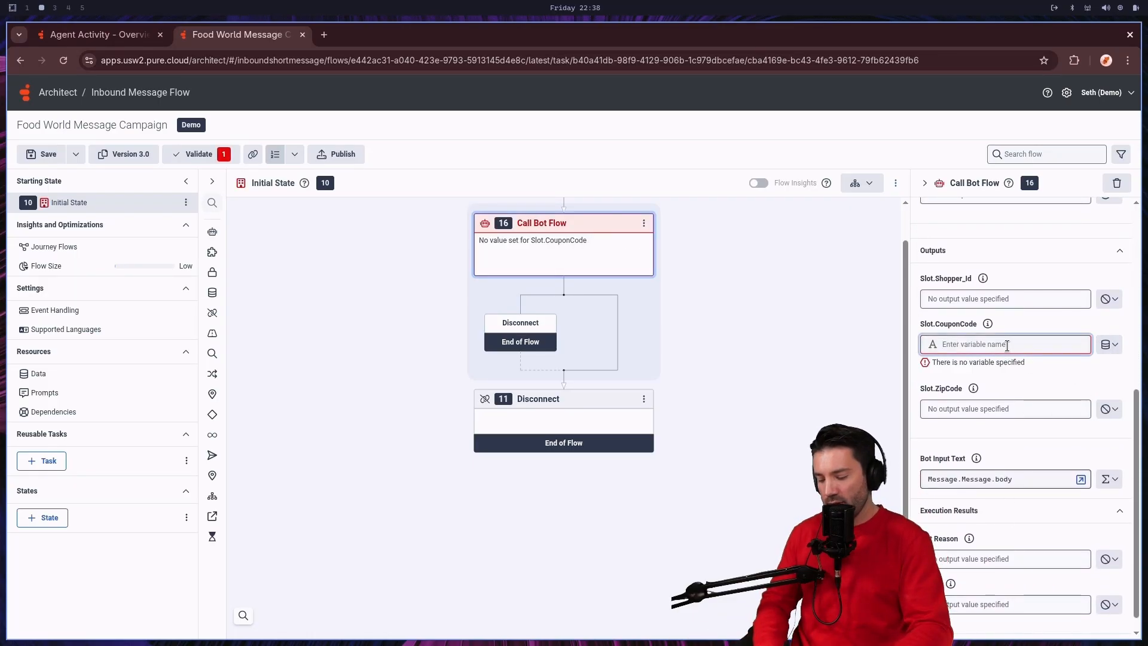
type("Outp")
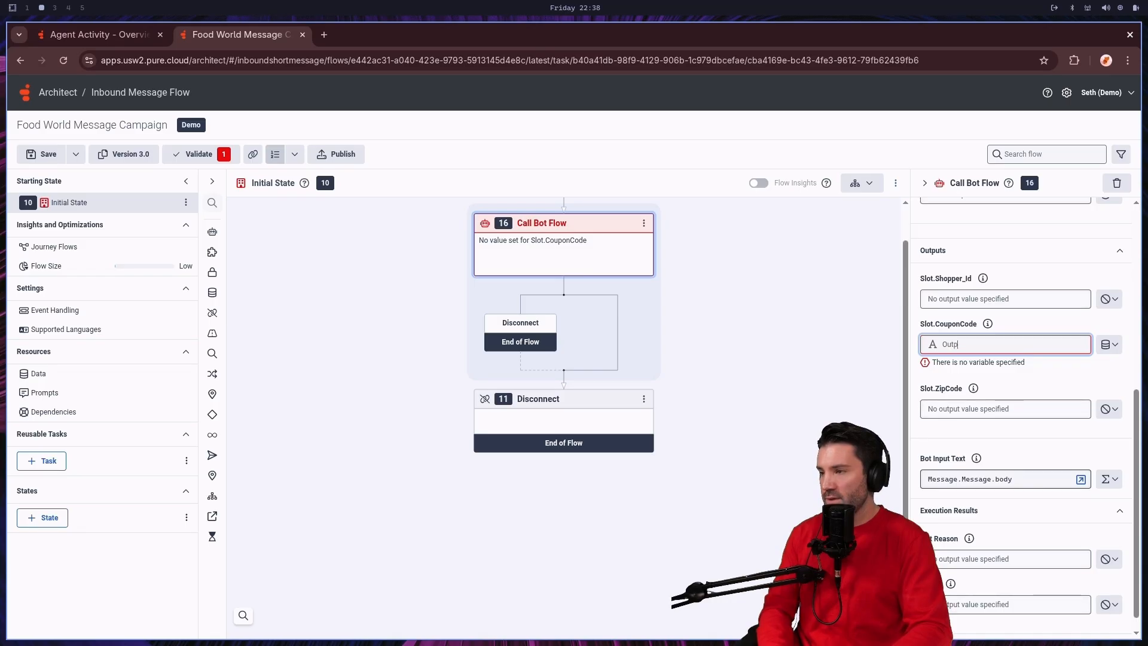
type("utC")
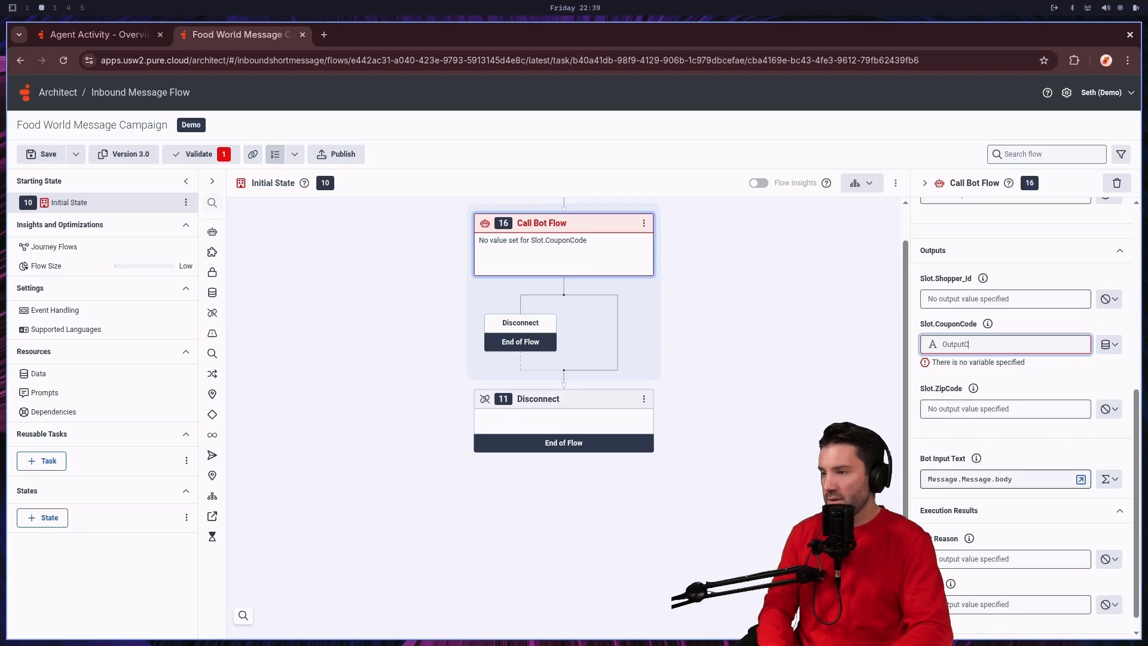
type("ouponC")
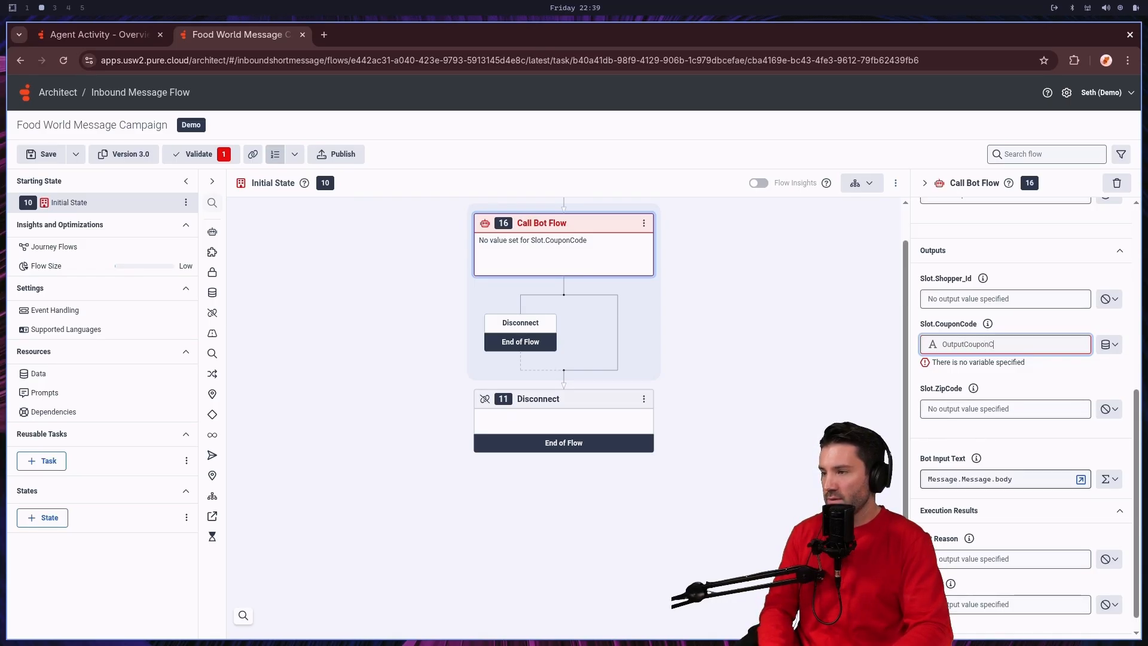
type("ode")
key("Return")
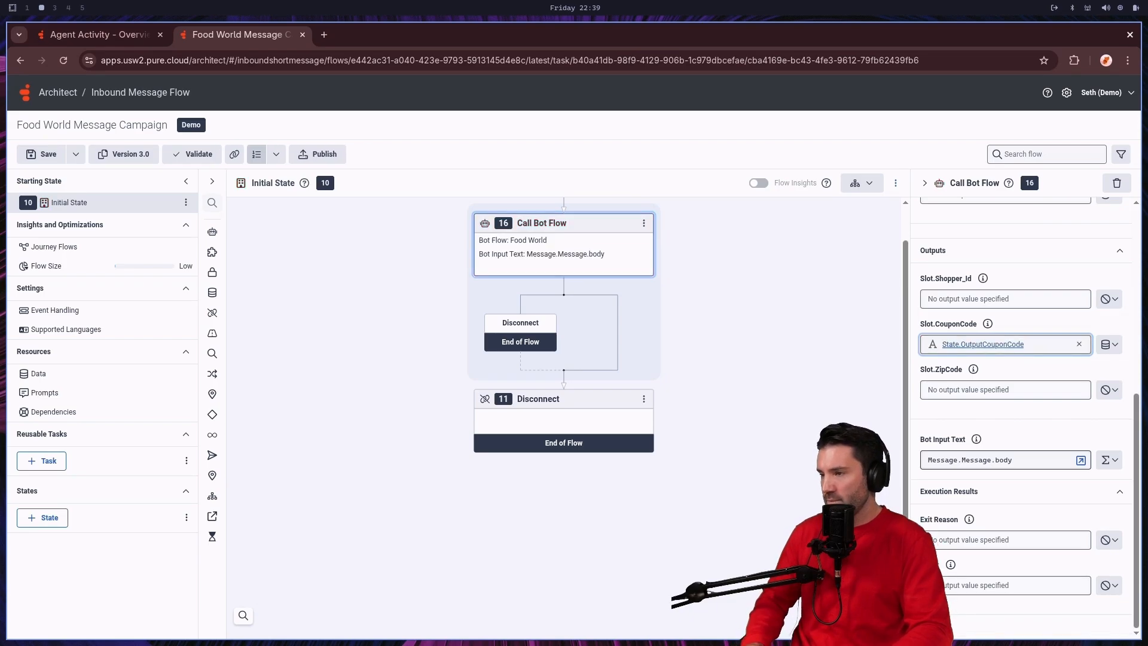
Step: Insert a Decision action between the Call Bot Flow action and the final Disconnect
left_click(565, 381)
mouse_move(546, 393)
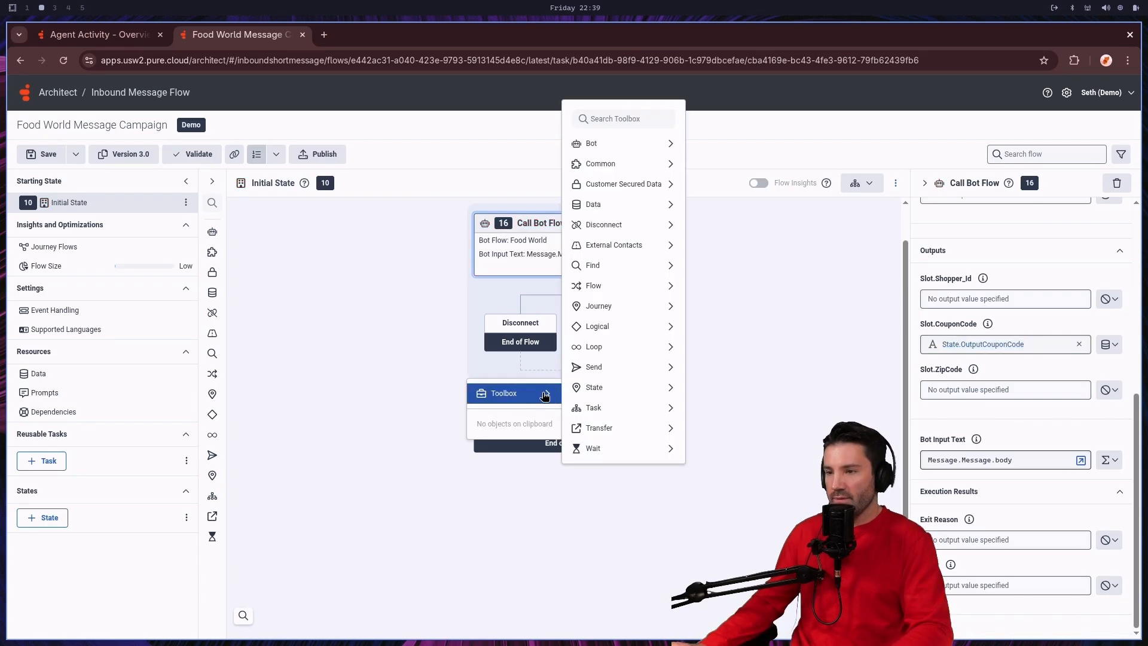
mouse_move(628, 296)
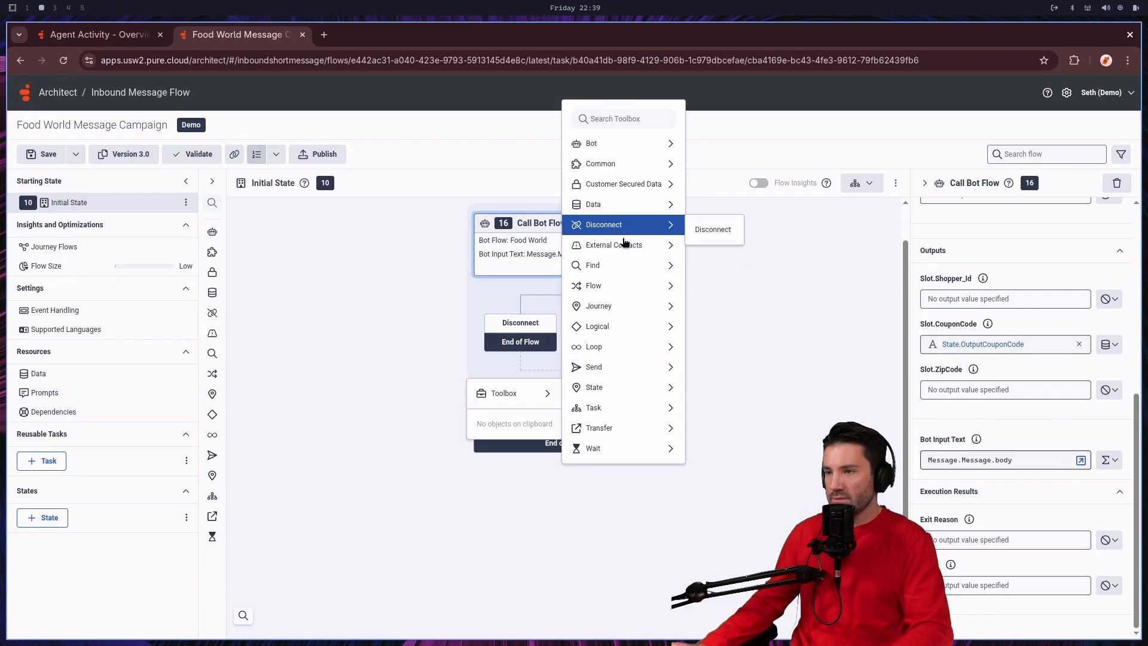
mouse_move(631, 332)
left_click(698, 331)
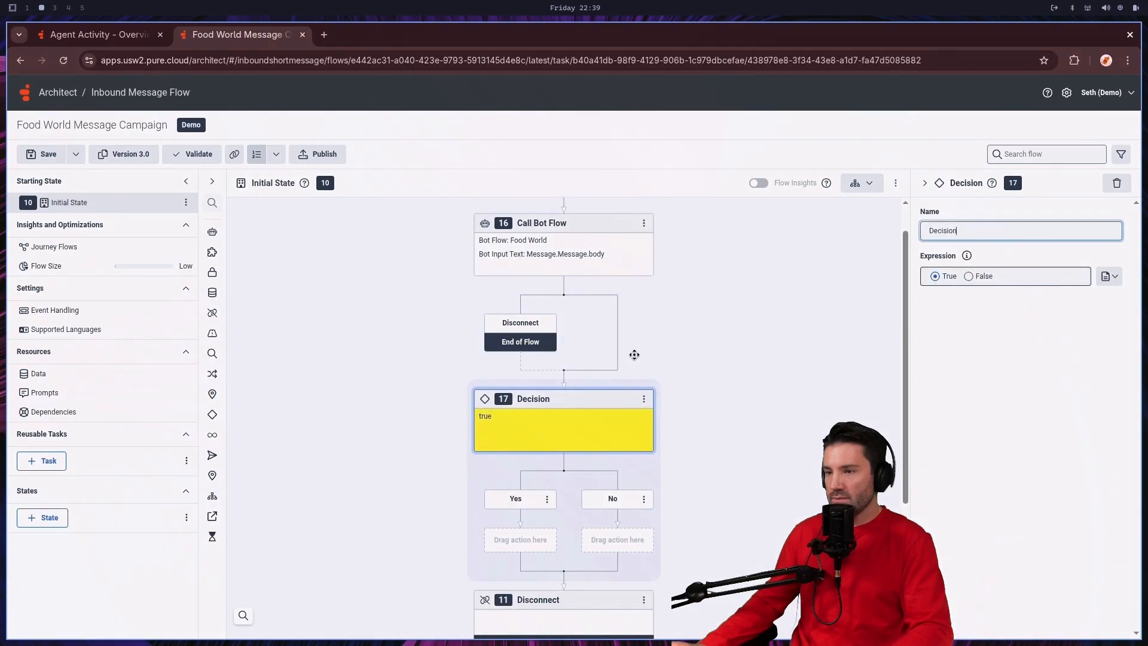
Step: Switch the Decision's condition to expression mode and enter IsSet(State.OutputCouponCode)
left_click(1109, 276)
left_click(1064, 308)
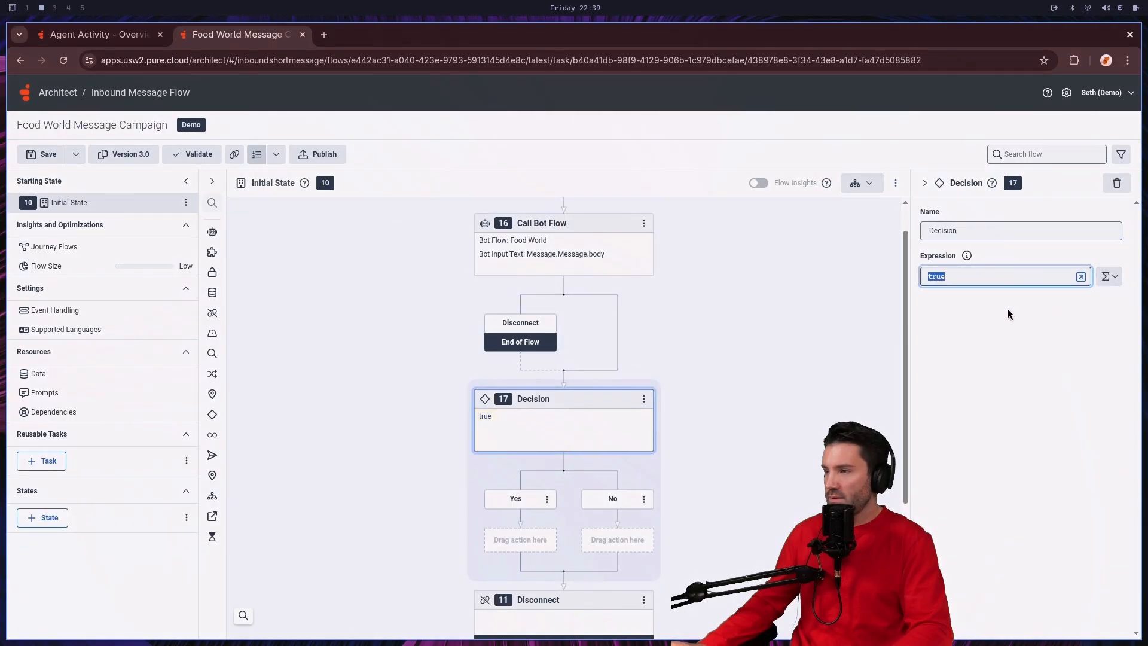
key("BackSpace")
type("is")
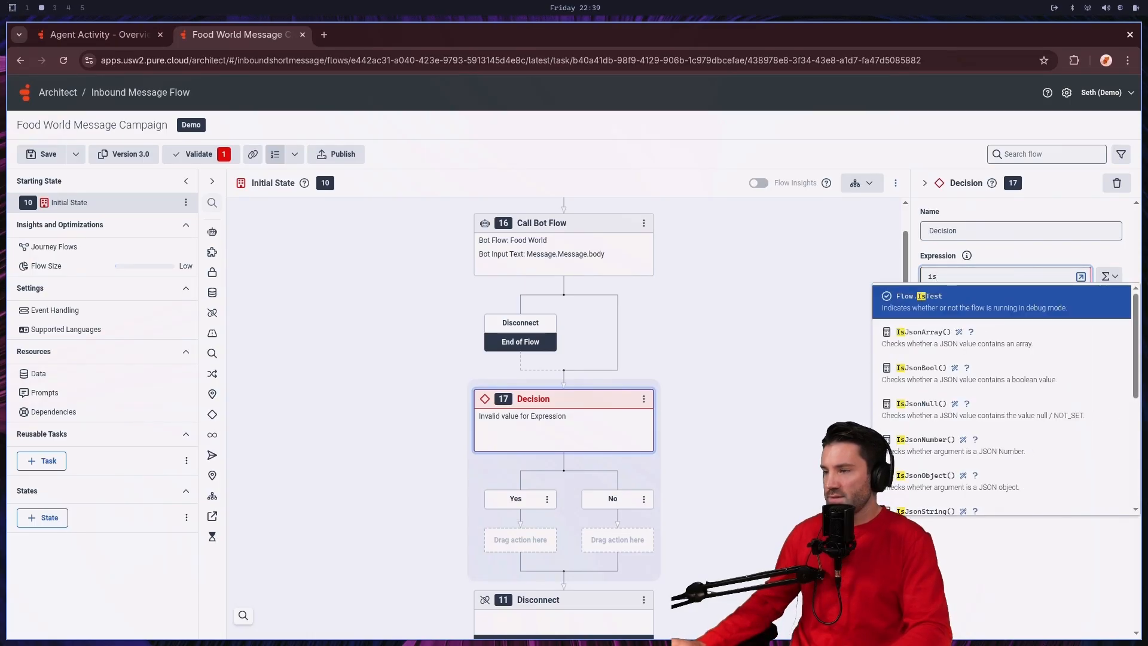
type("s")
key("Return")
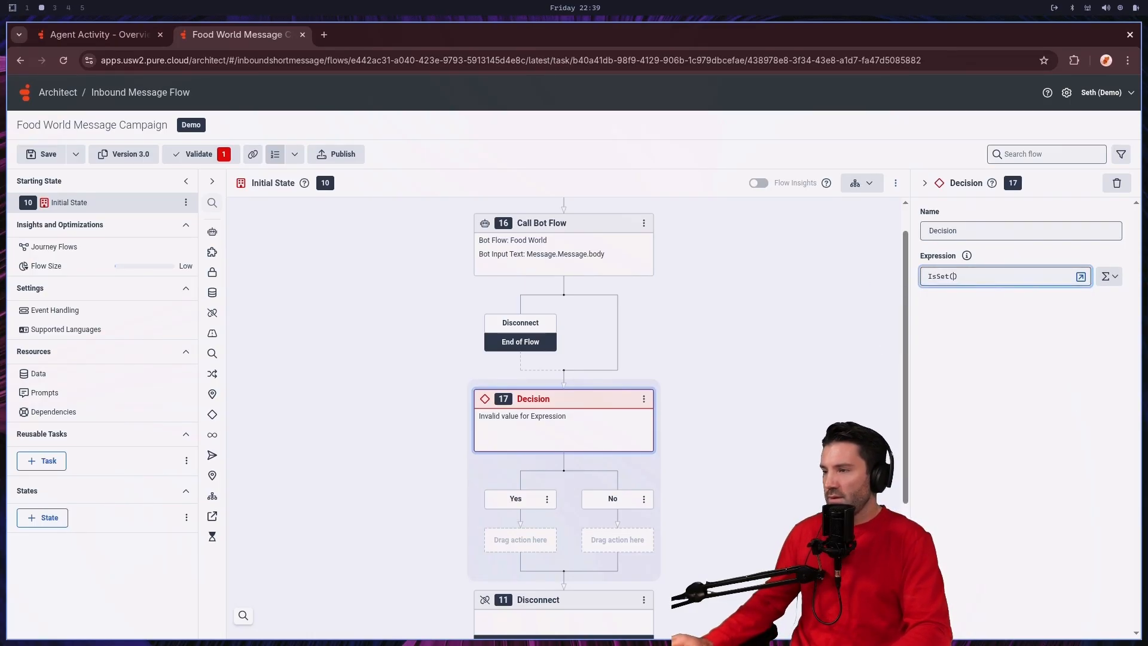
type("out")
key("Return")
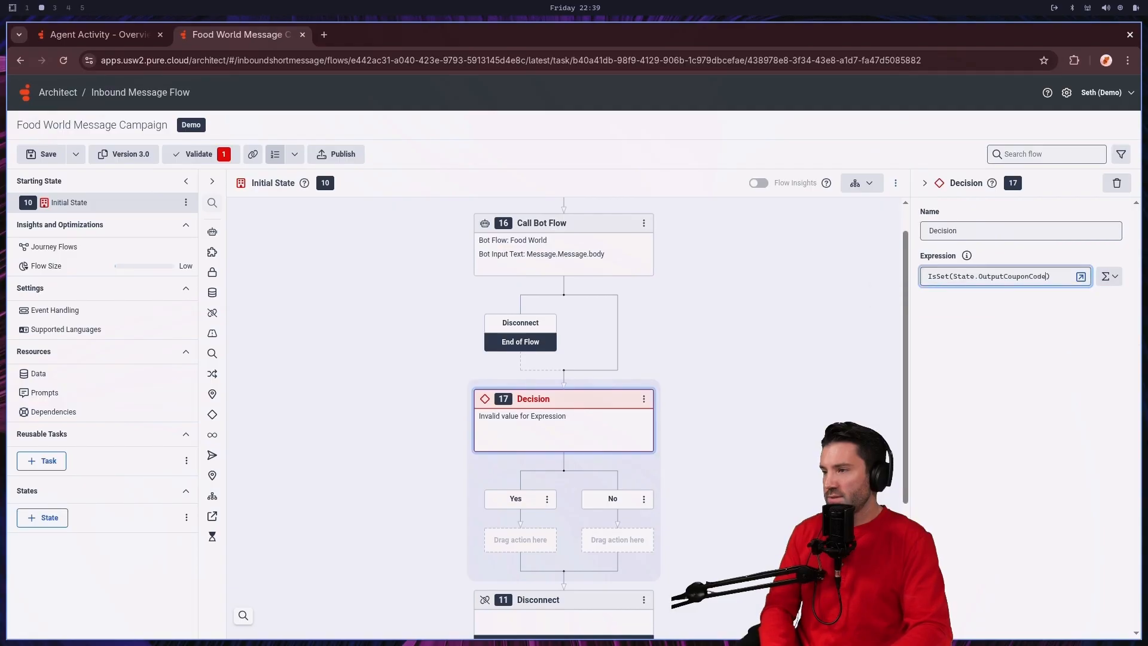
Step: Extend the Decision expression with "and Length(State.OutputCouponCode)>0" in the large expression editor and close the editor
left_click(1081, 278)
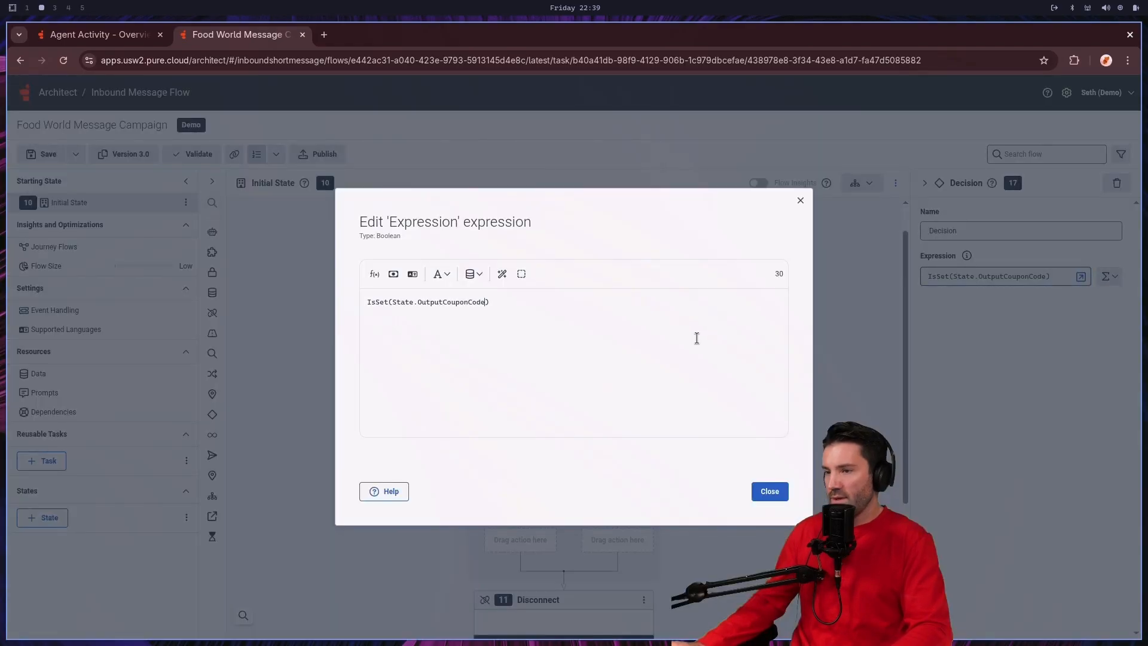
type("and ")
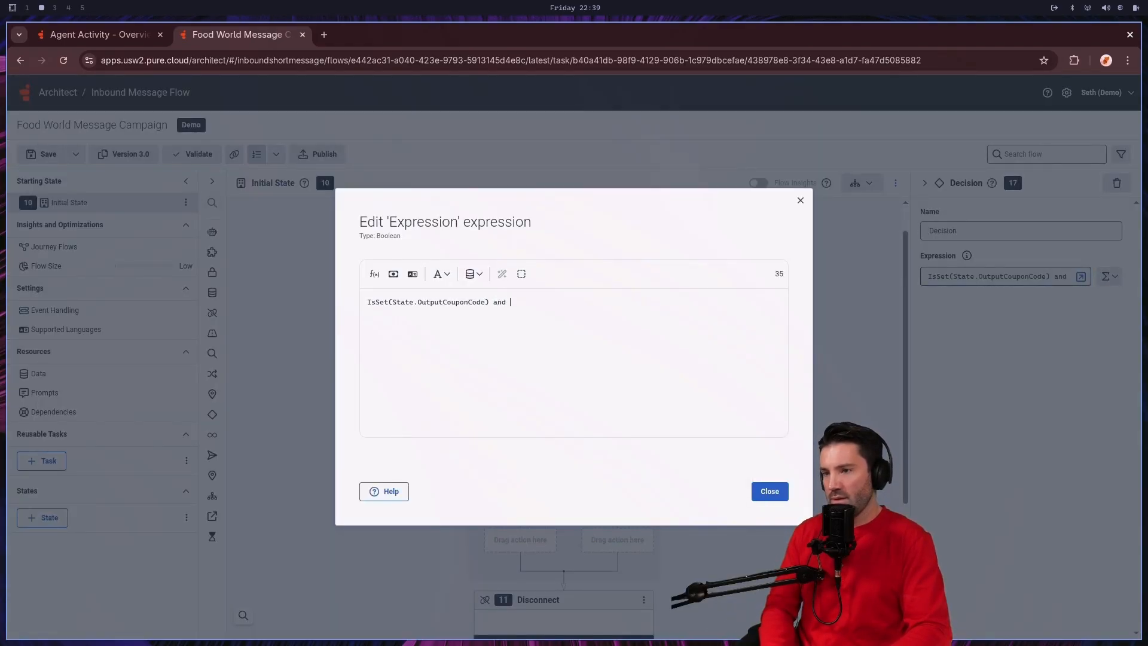
type("len")
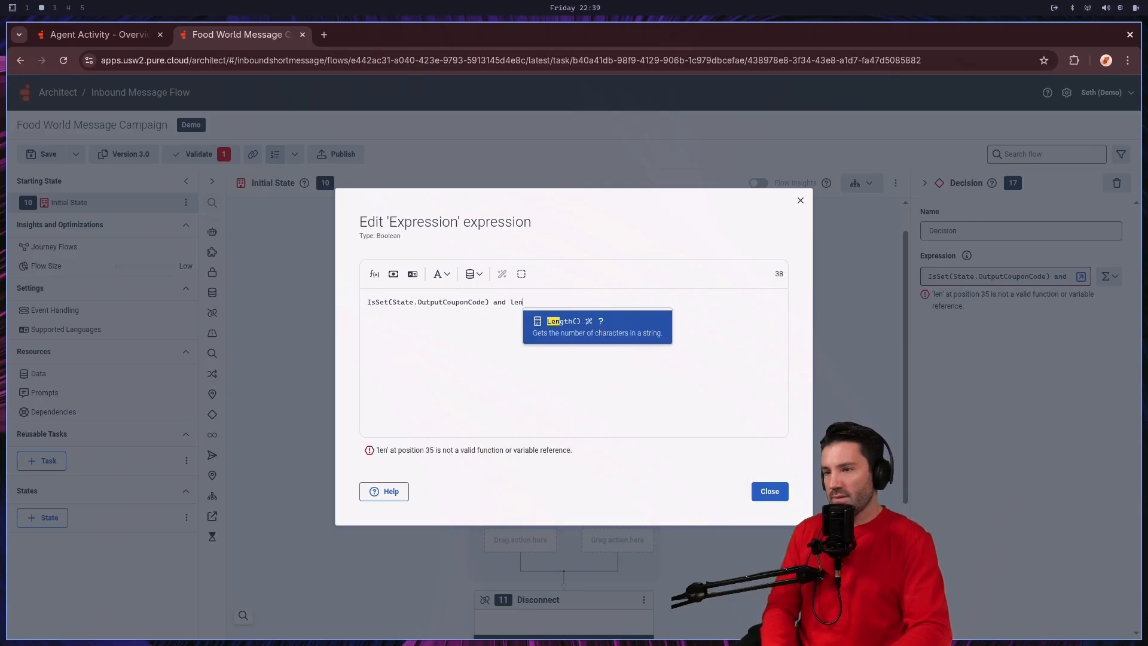
key("Return")
type("out")
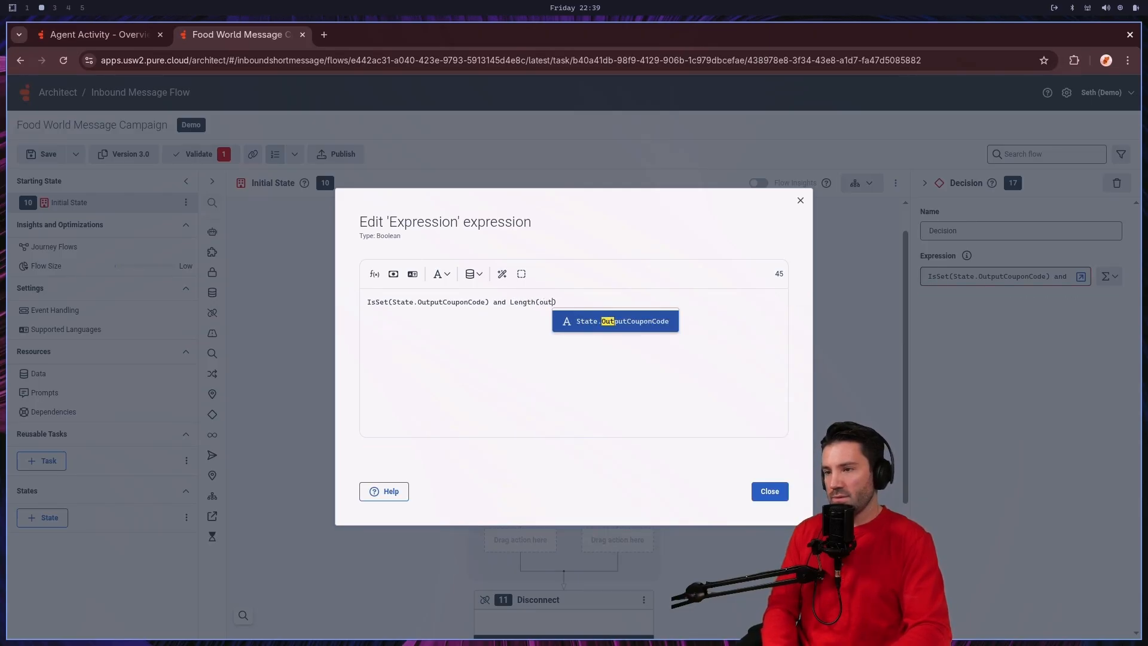
key("Return")
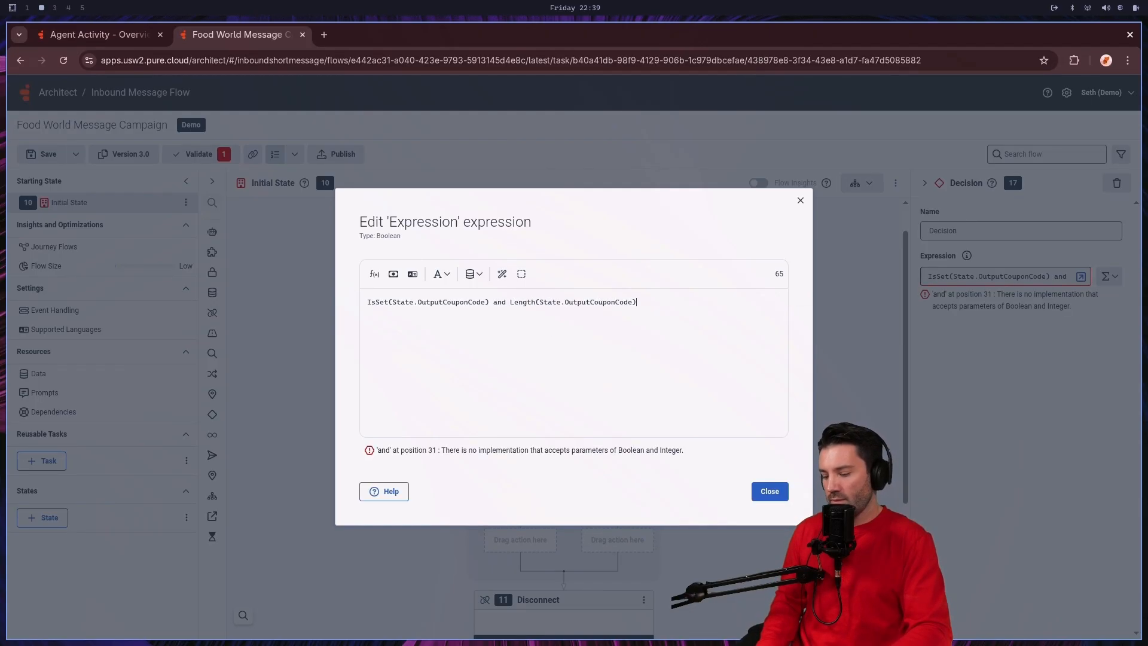
type(">0")
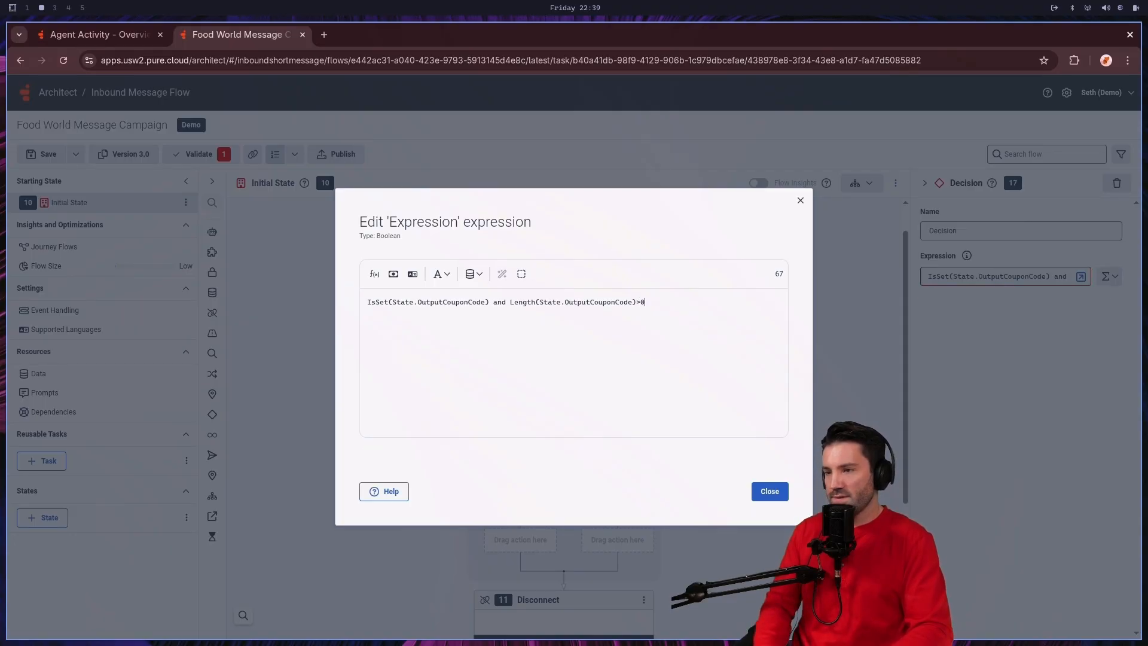
left_click(770, 491)
Step: Add a Send Response action to the Yes branch of the Decision
scroll(694, 479, "down", 1)
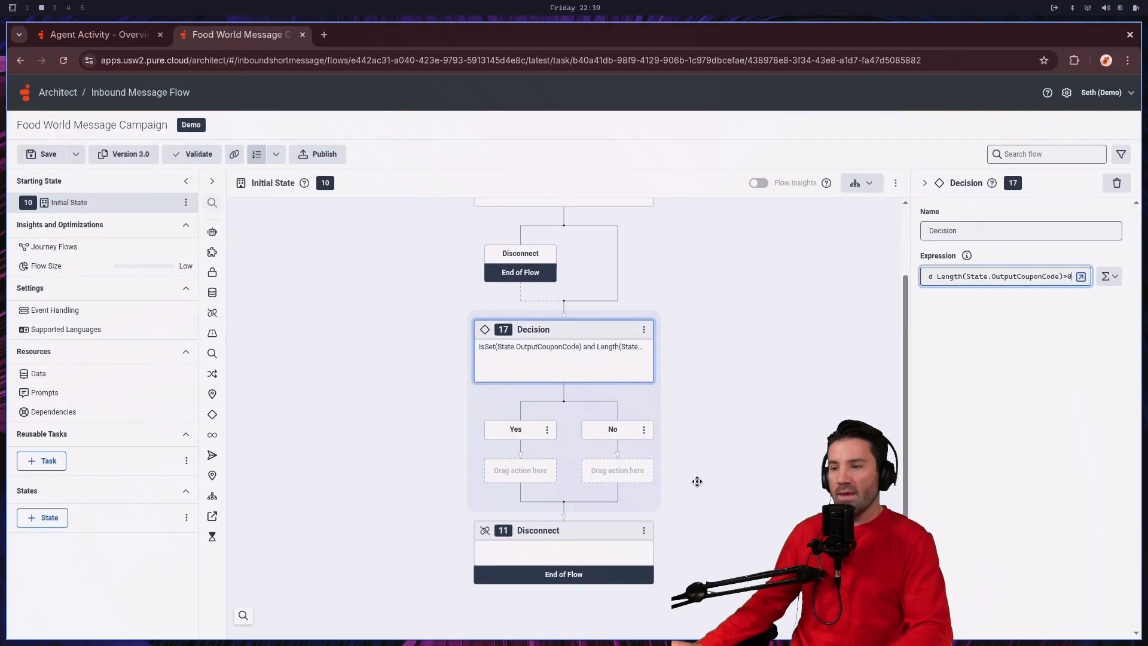
left_click(518, 472)
mouse_move(499, 489)
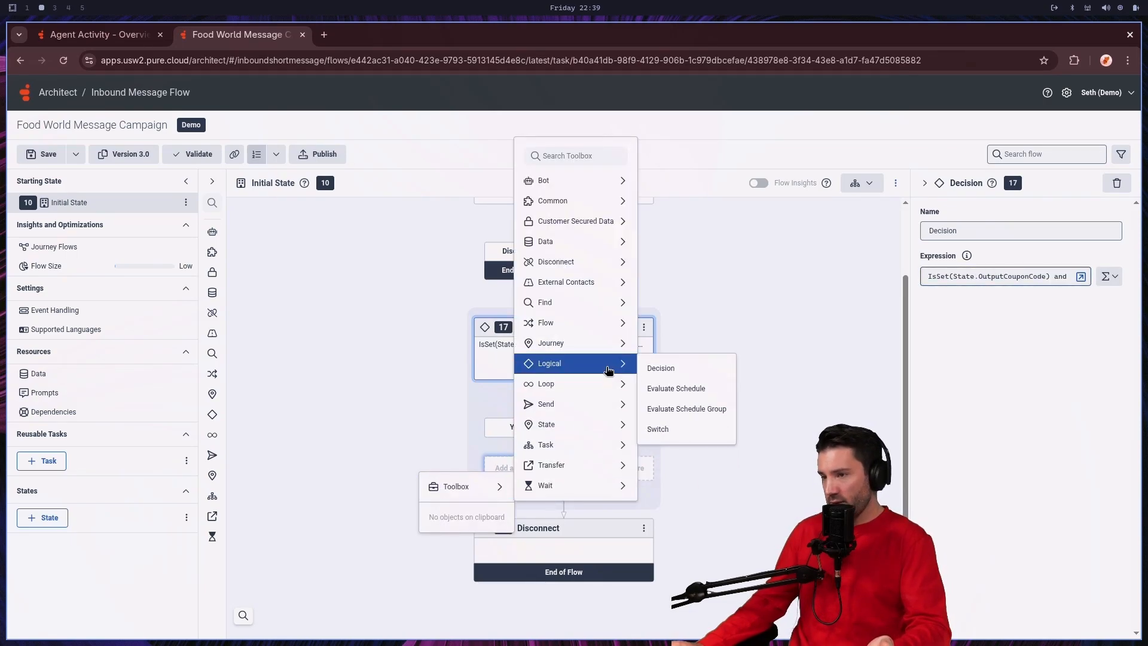
mouse_move(602, 393)
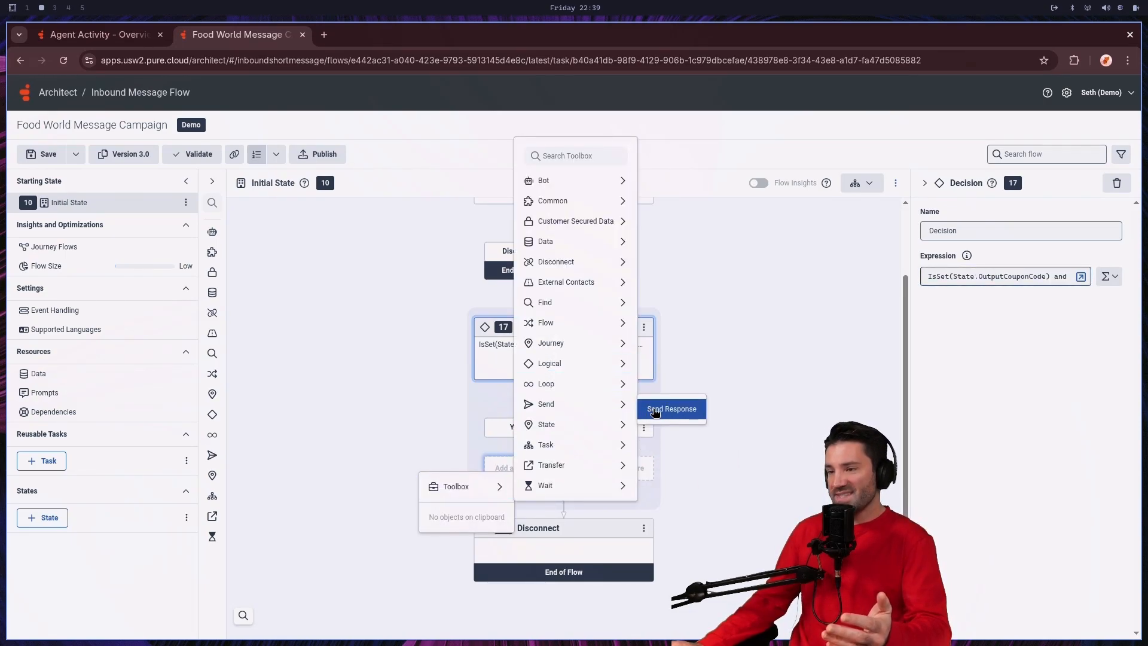
left_click(653, 409)
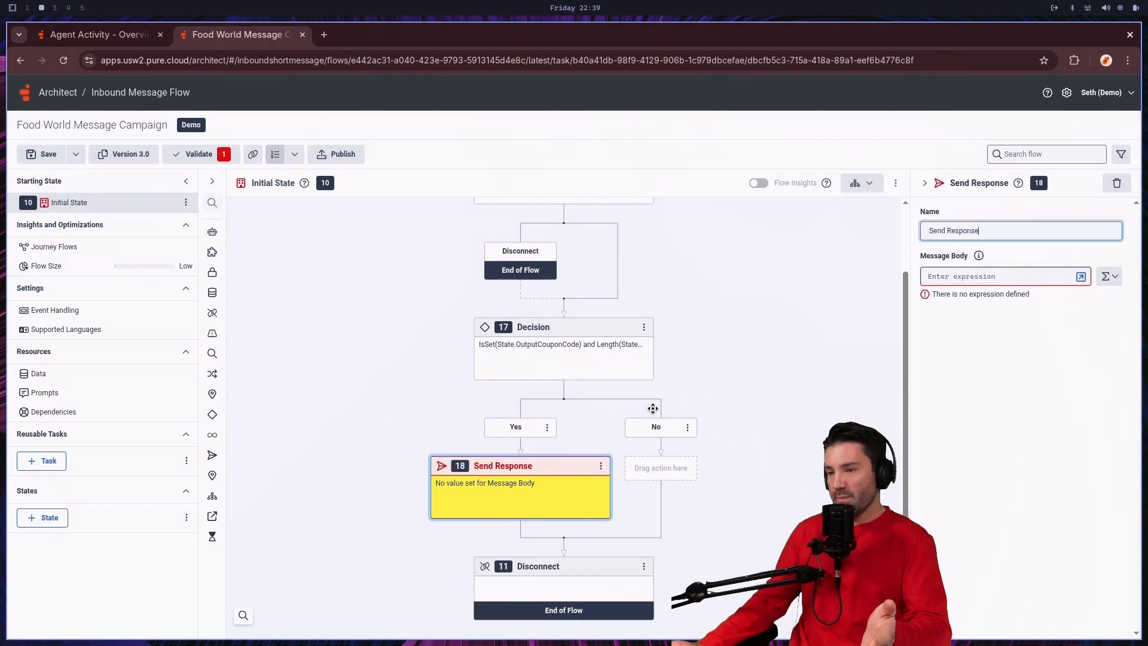
Step: Set the Send Response message body to the literal text "We have applied your coupon code! thanks for chatting with us!"
left_click(1052, 281)
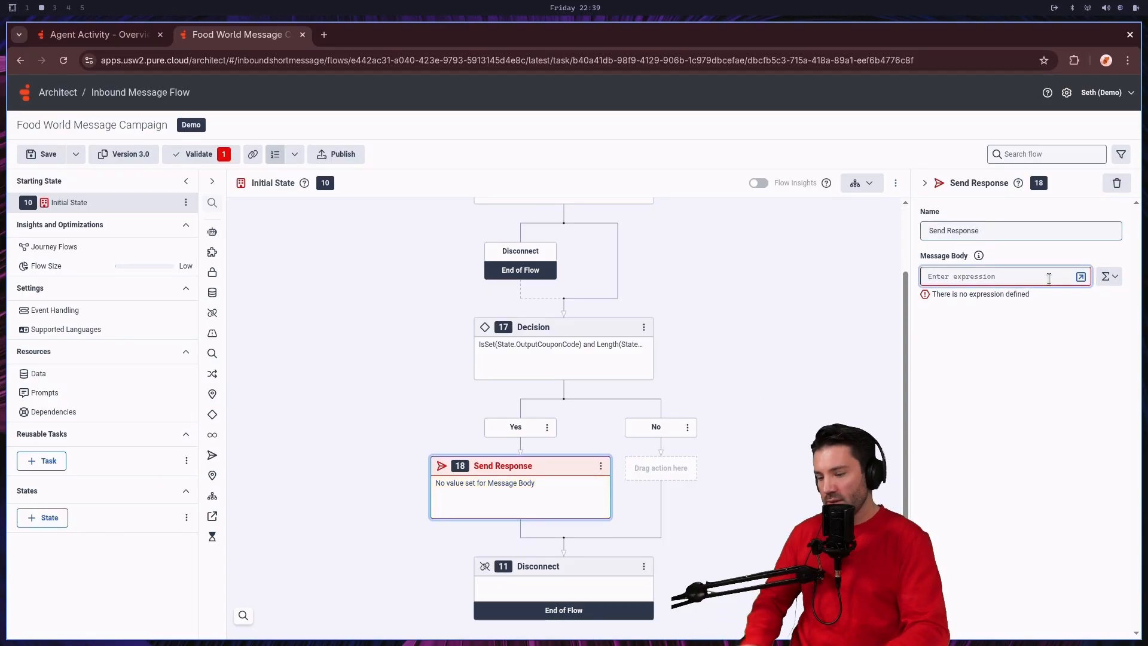
left_click(1106, 276)
left_click(1087, 313)
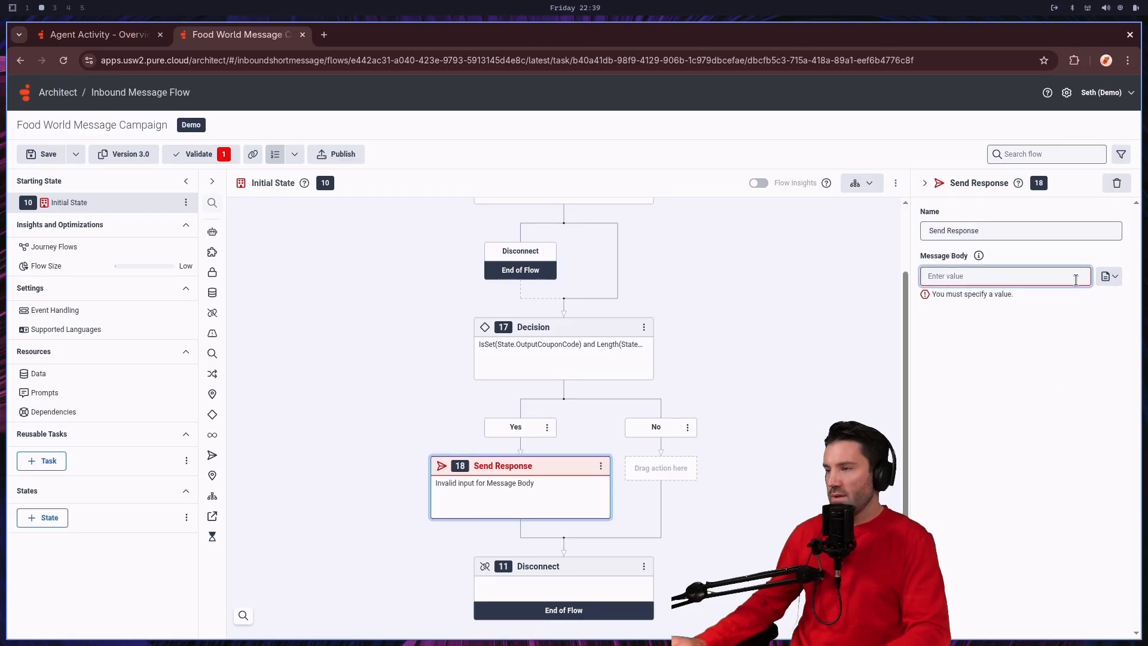
type("We")
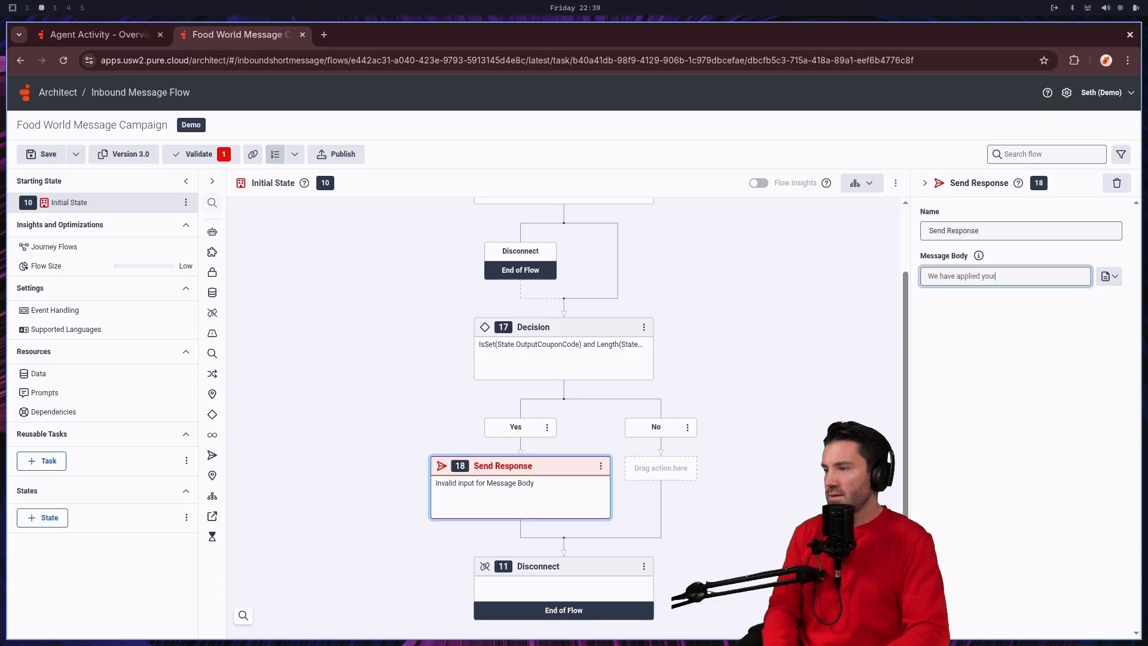
type(" have applied your")
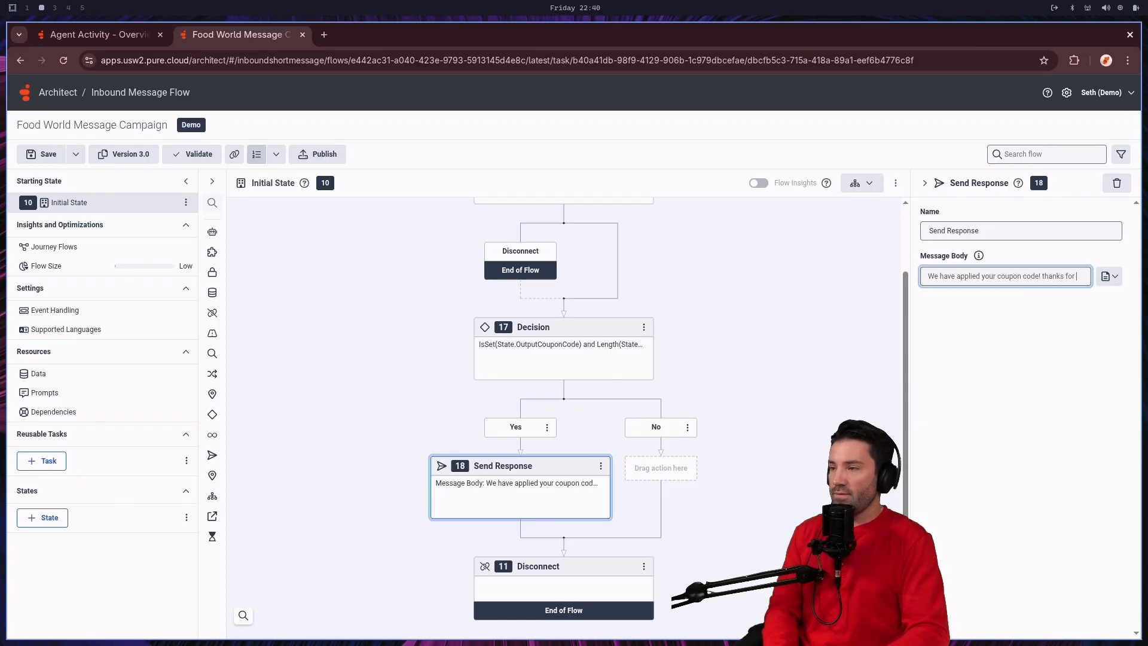
type("atting")
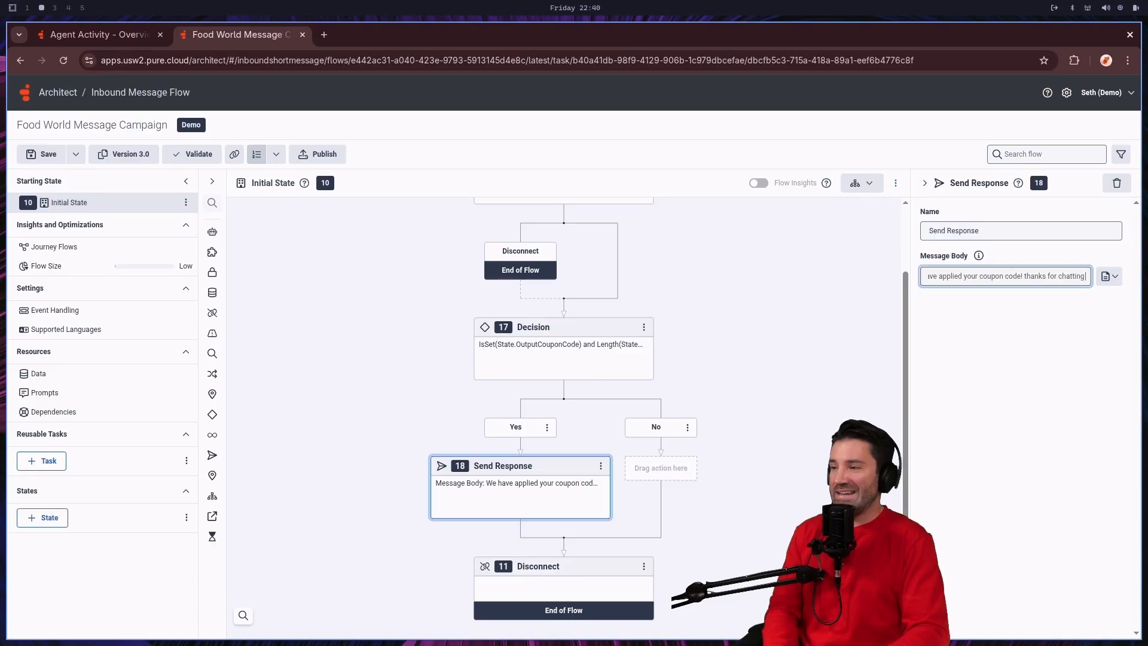
type(" with us")
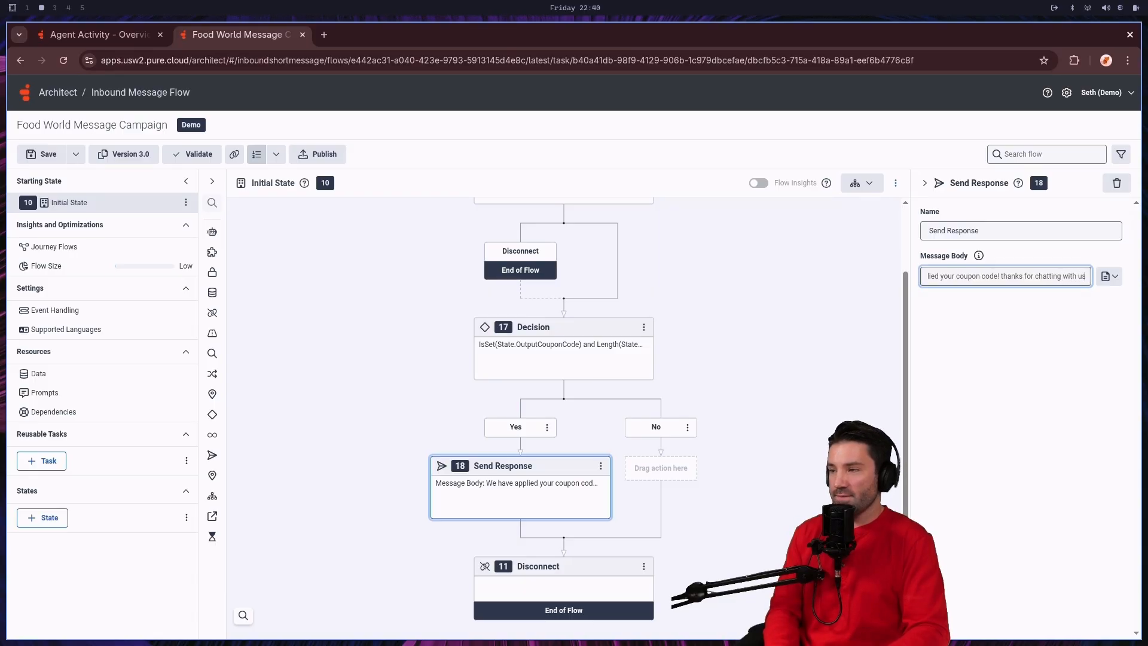
type("!")
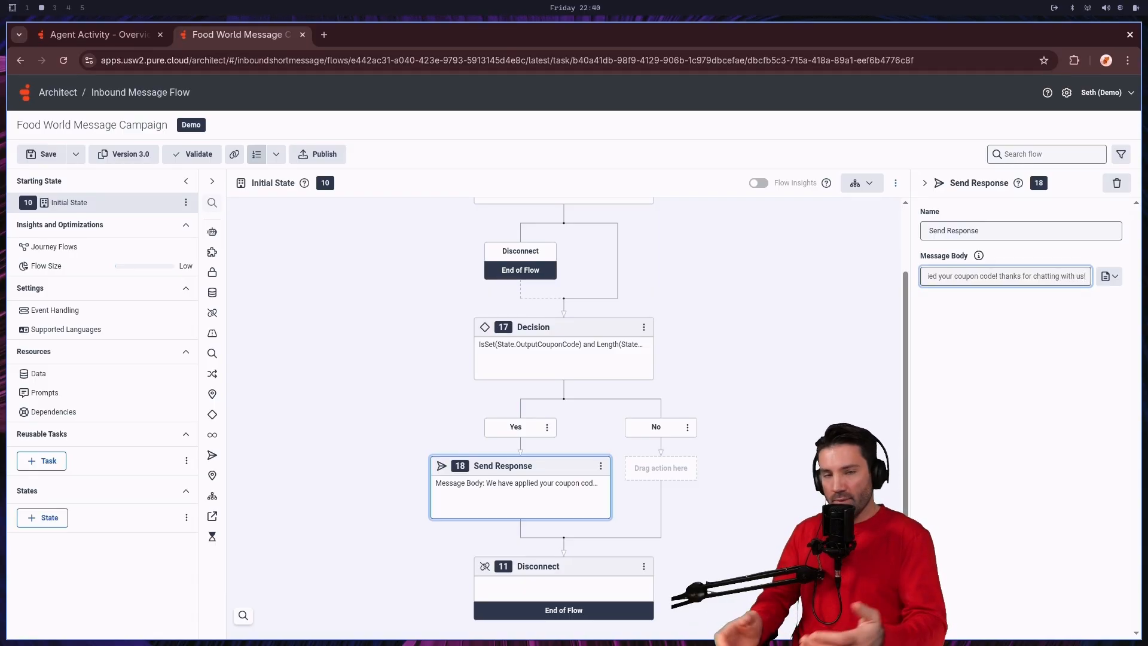
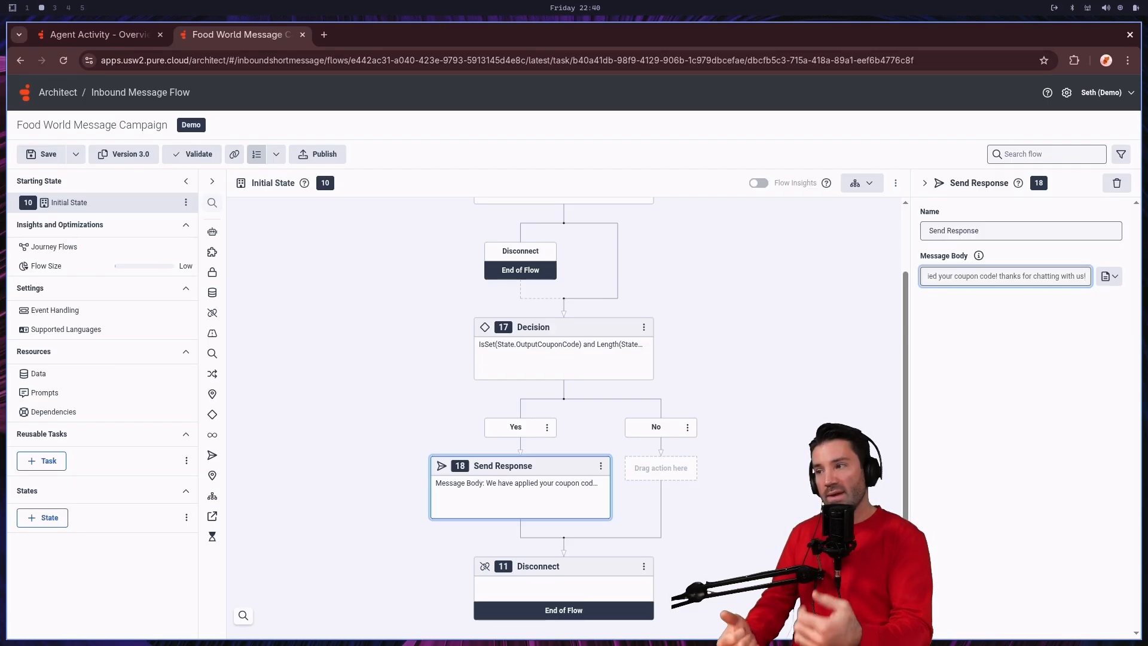
Step: Finish the Send Response message, add a Transfer to ACD action after it, and set its queue to Marketing
type("!")
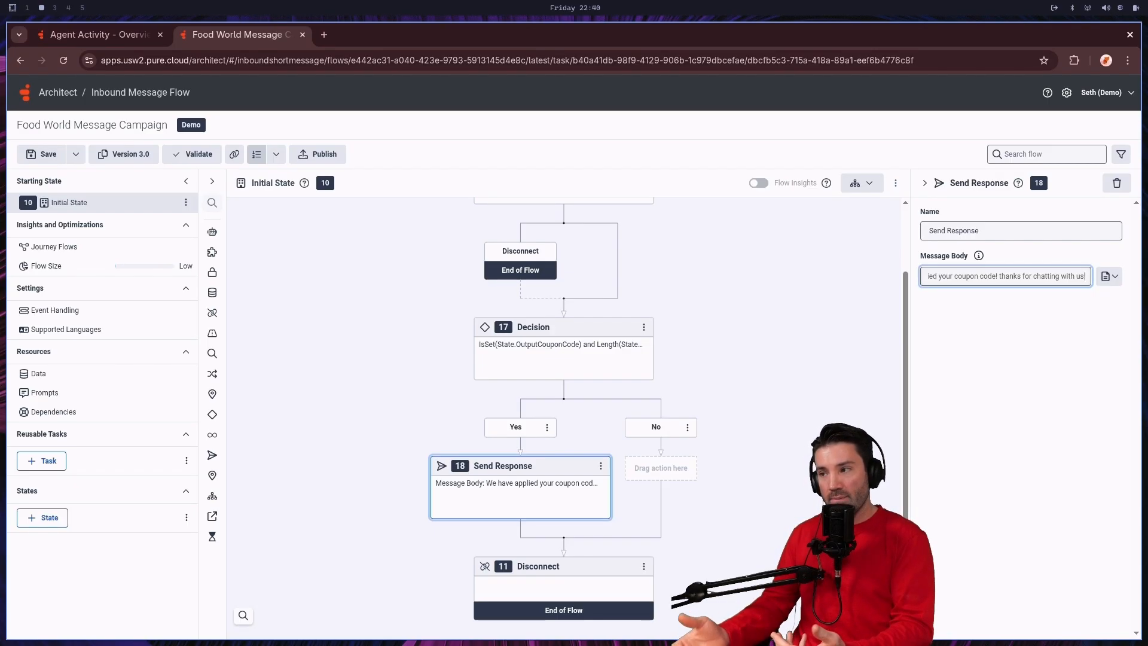
left_click(810, 367)
right_click(525, 531)
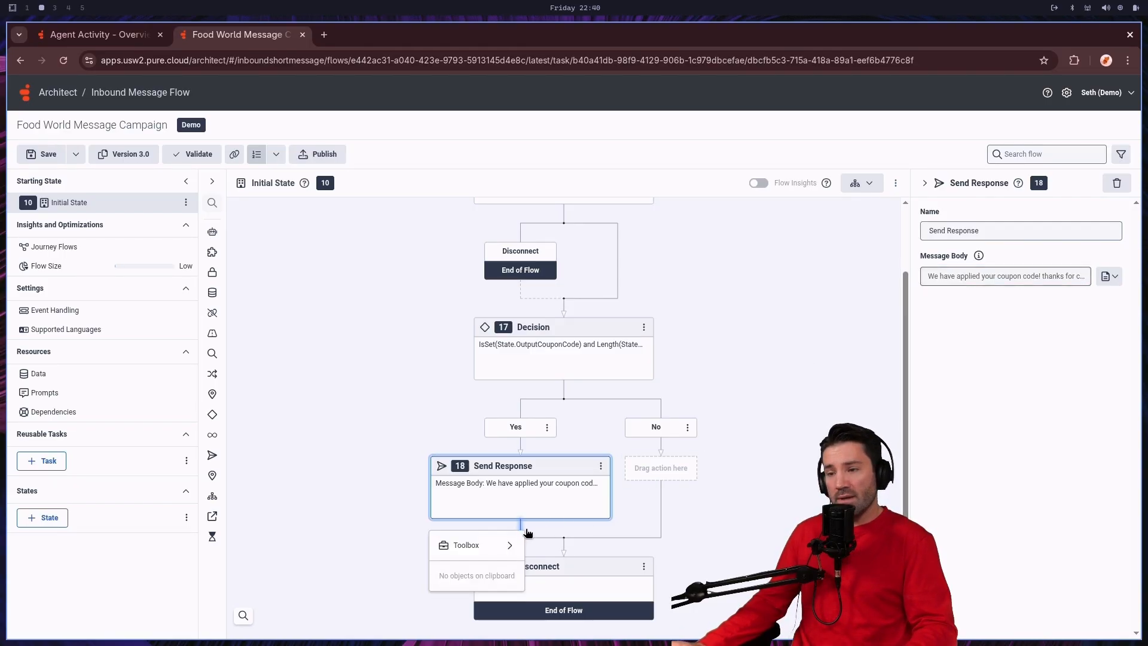
mouse_move(484, 546)
mouse_move(609, 522)
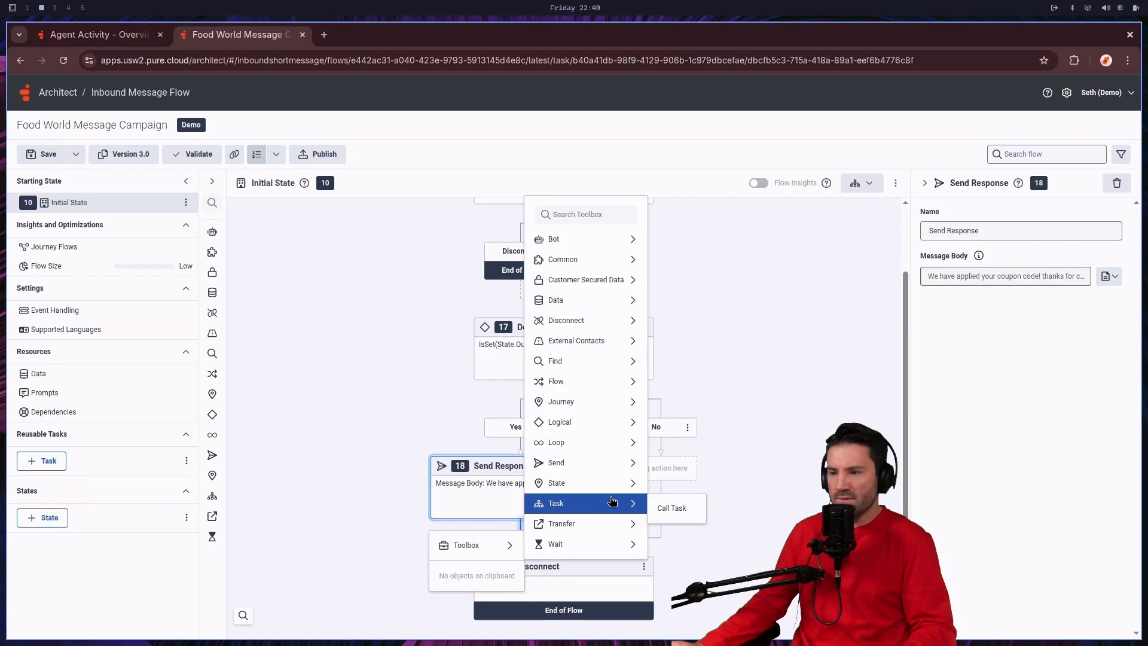
left_click(681, 529)
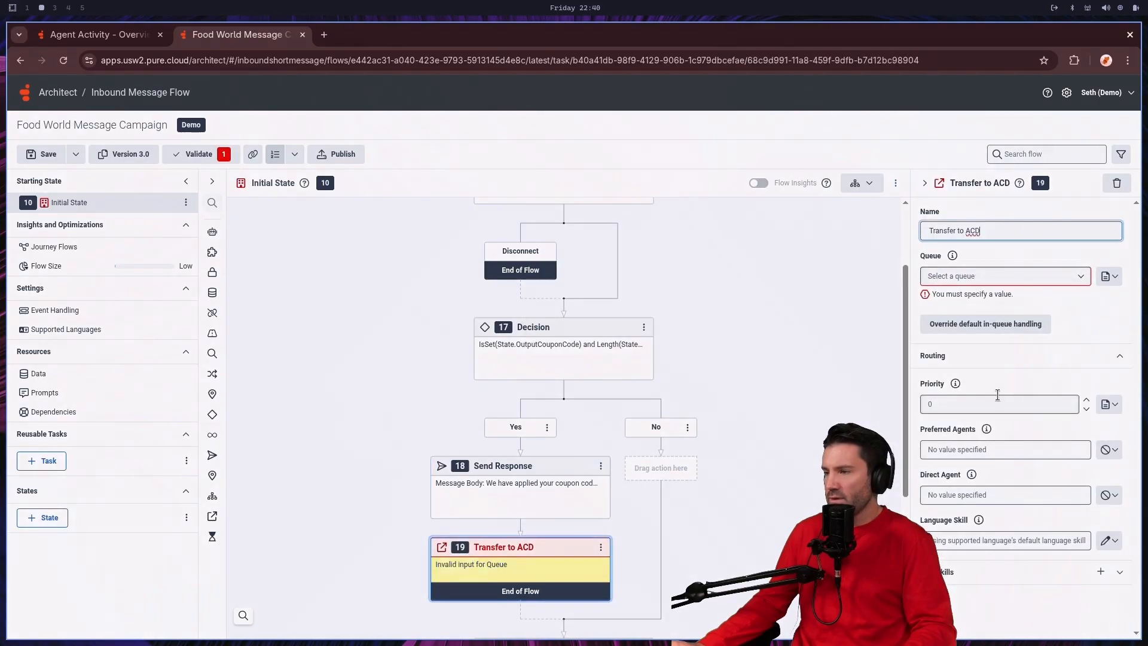
left_click(1009, 280)
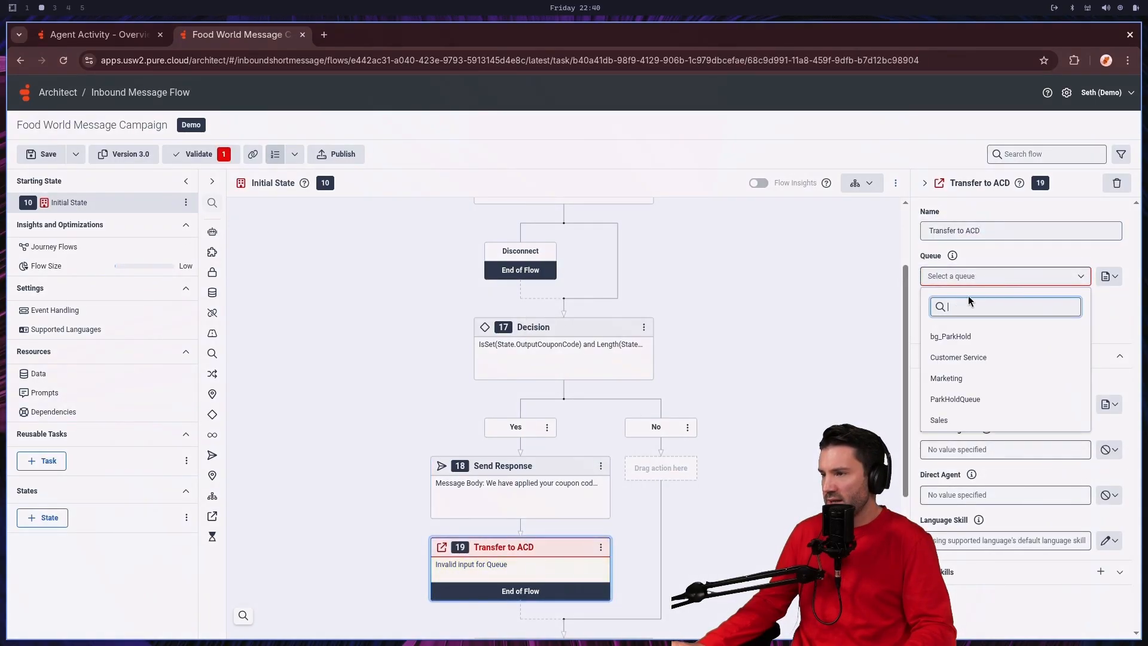
left_click(956, 378)
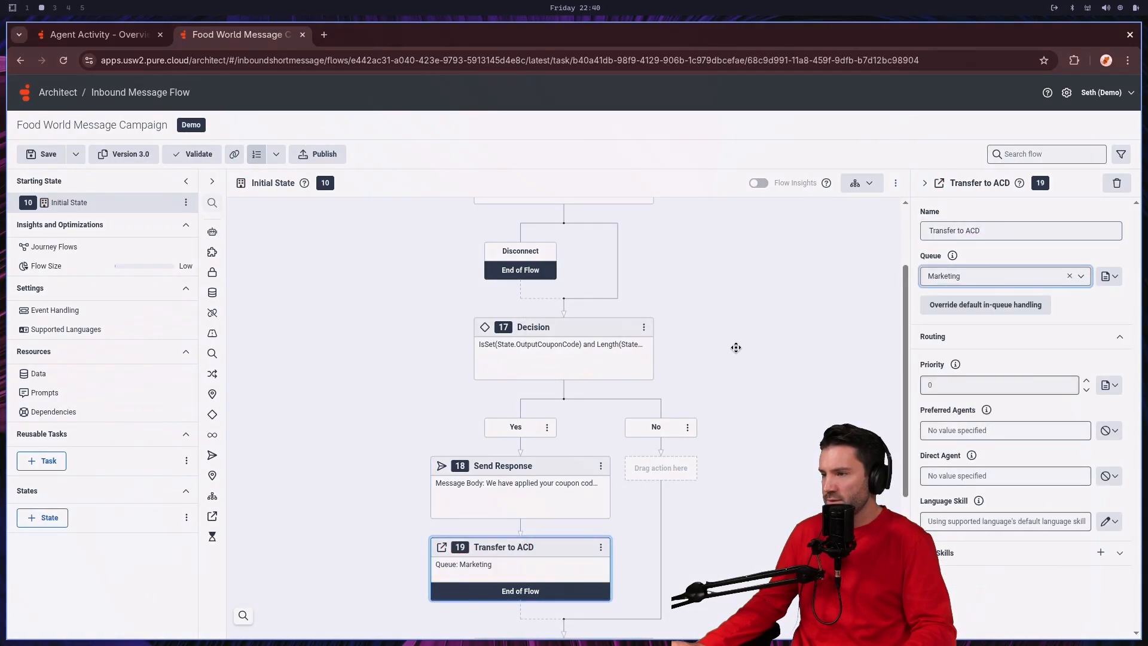
Step: Save the Food World Message Campaign flow, check its Call Bot Flow action, and publish the flow
left_click(44, 154)
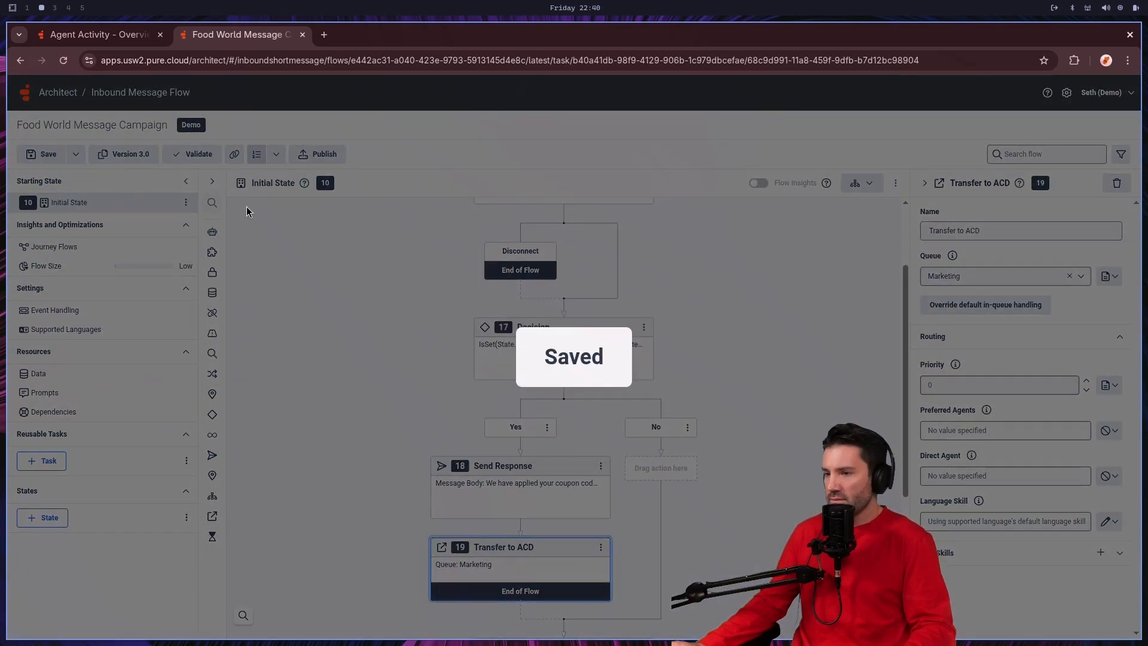
scroll(499, 306, "up", 3)
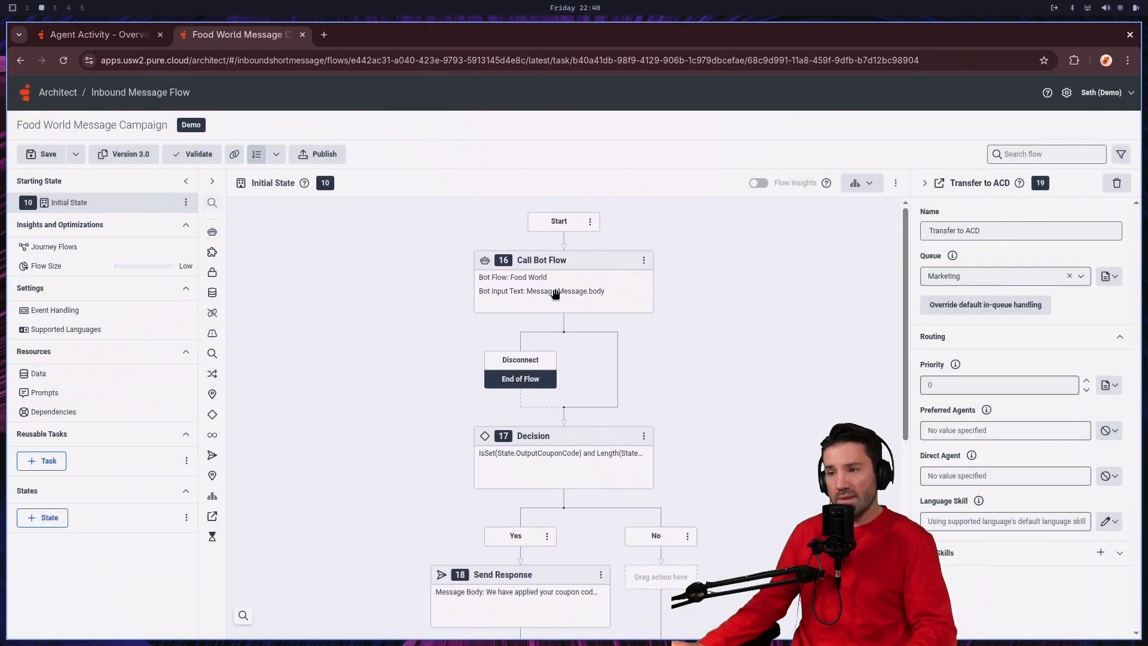
left_click(555, 293)
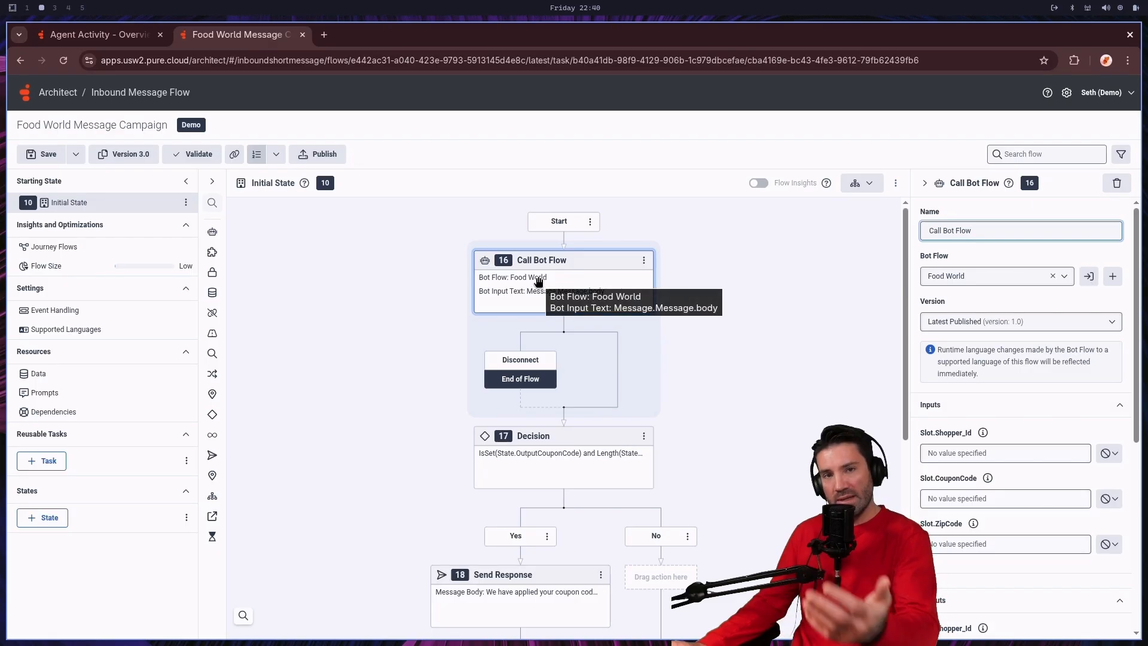
left_click(323, 157)
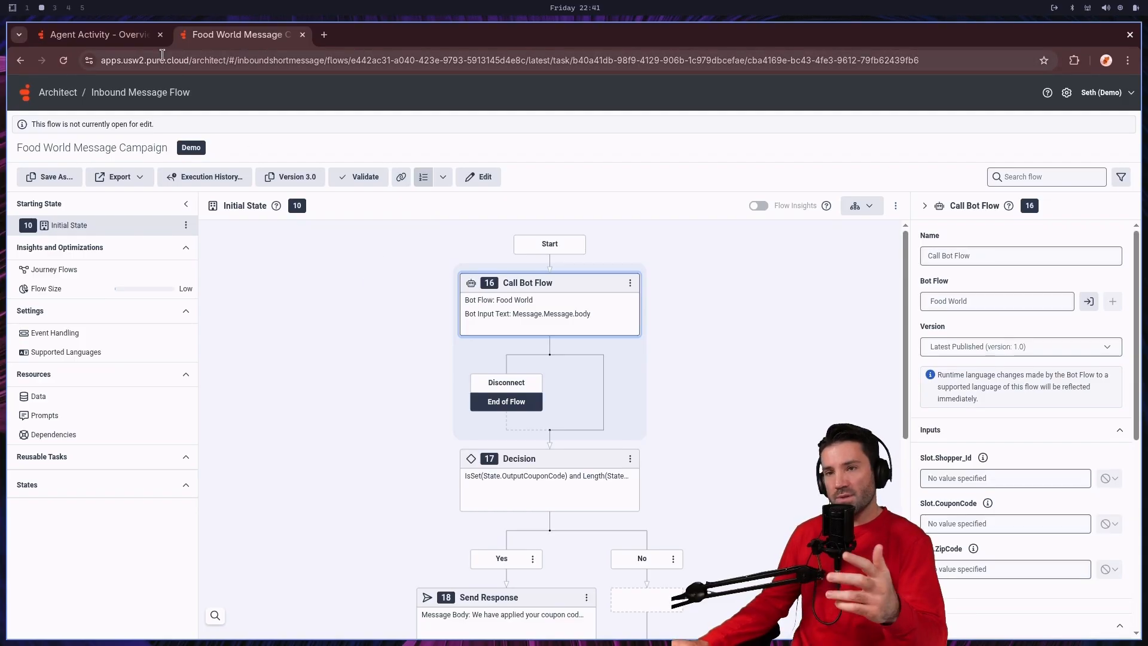
Step: Return to Architect's flow list, switch it to inbound call flows, and open Food World Phone Campaign
left_click(99, 35)
left_click(219, 36)
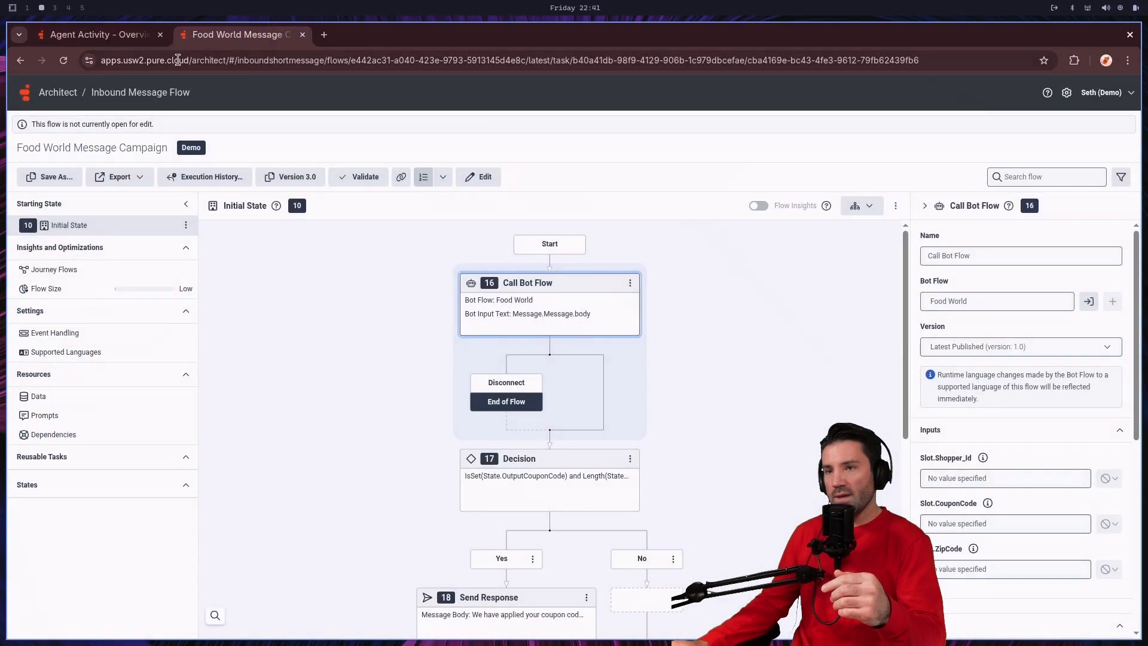
left_click(60, 93)
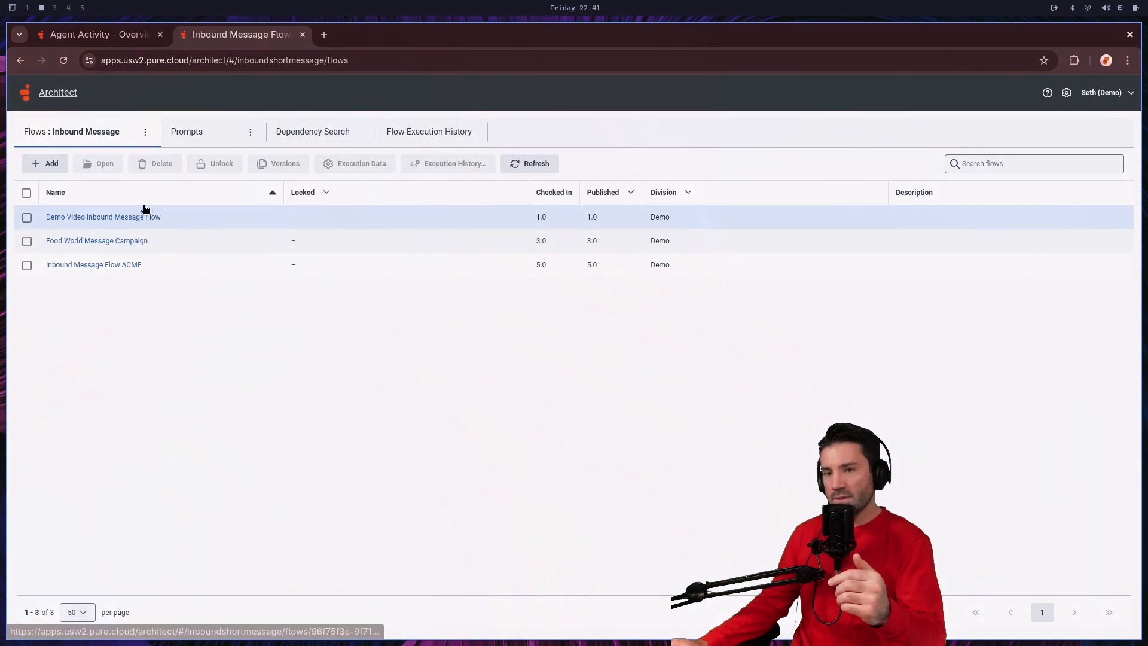
left_click(147, 132)
left_click(146, 133)
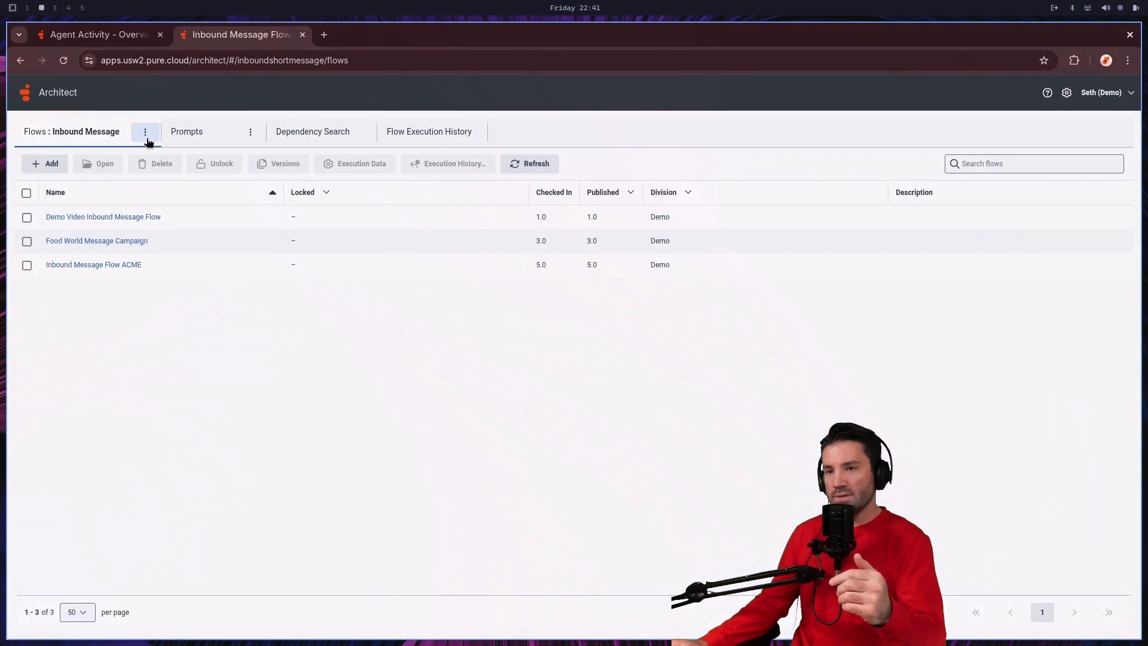
left_click(146, 133)
left_click(138, 186)
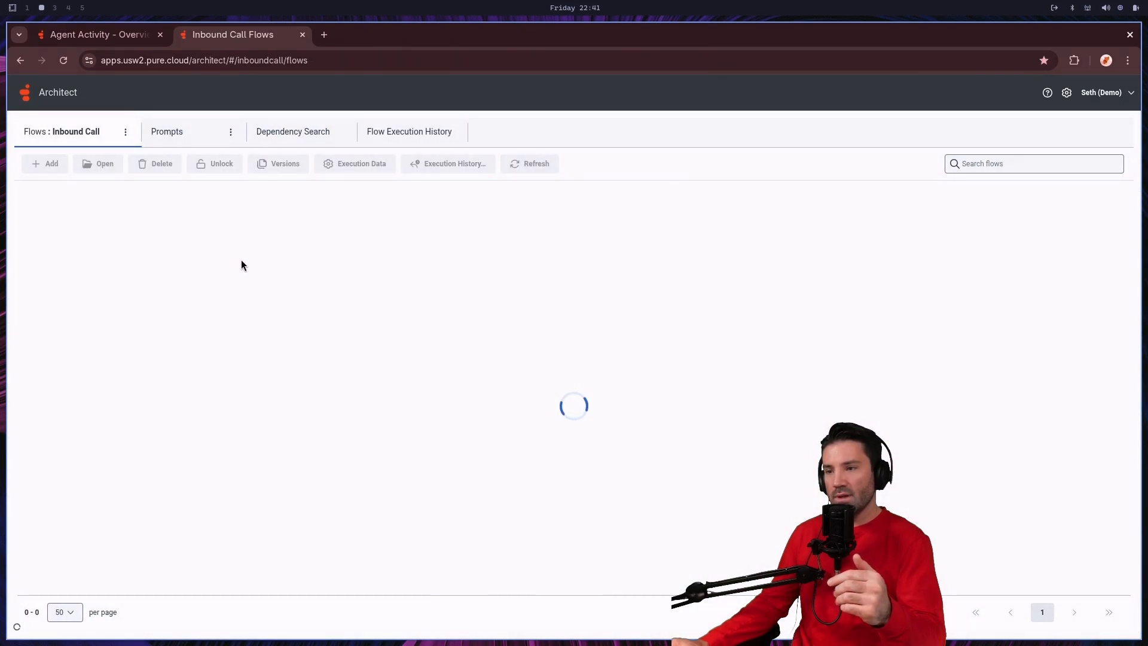
scroll(179, 359, "down", 2)
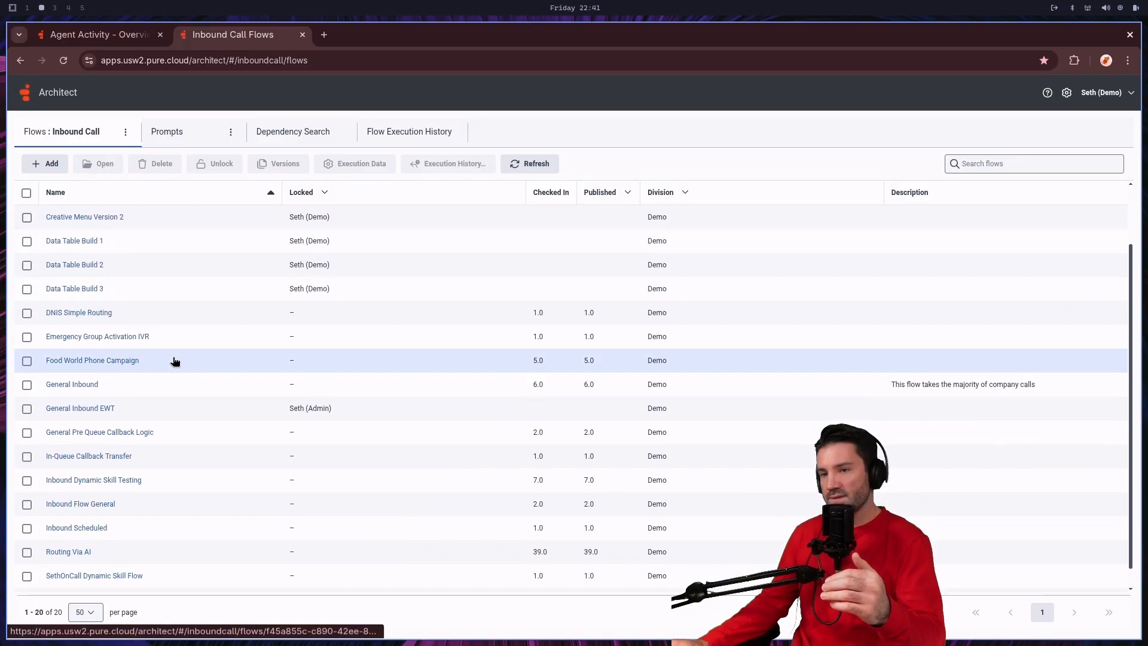
left_click(116, 364)
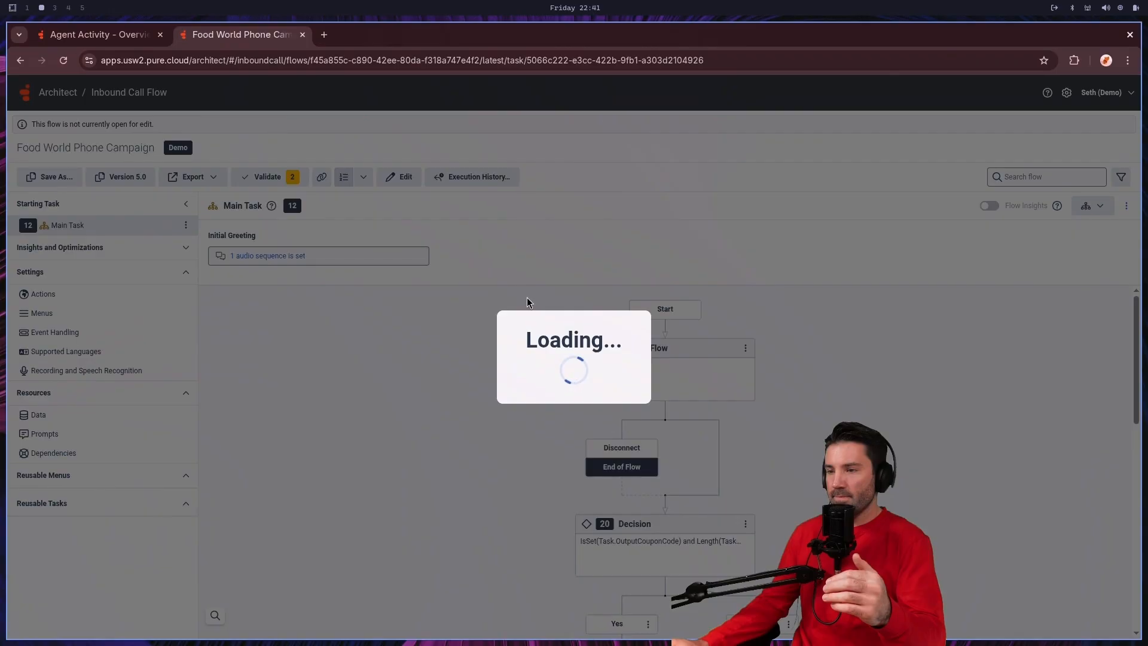
Step: Inspect the phone campaign's Call Bot Flow action and open the Food World bot flow it references
scroll(680, 333, "down", 2)
scroll(680, 335, "up", 2)
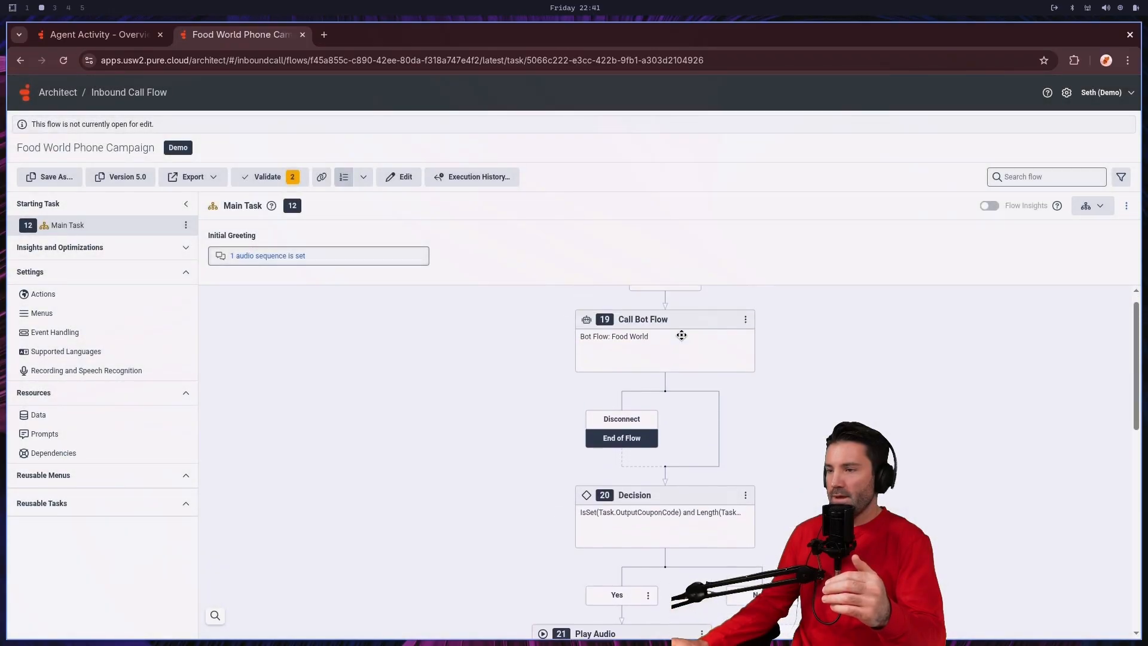
left_click(684, 370)
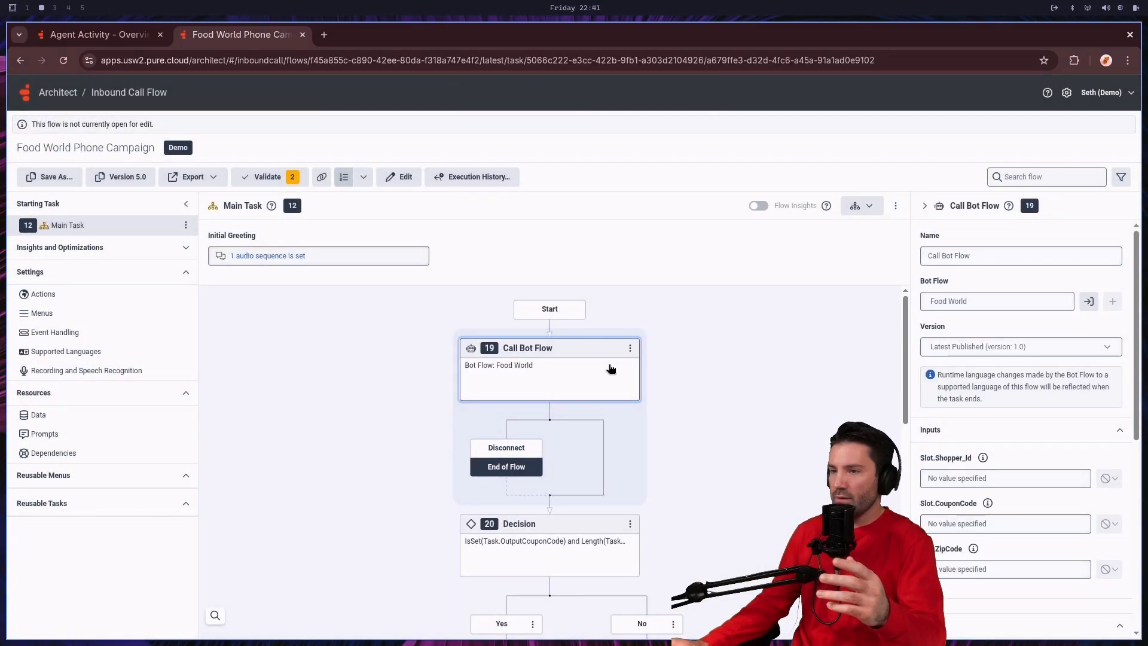
left_click(1092, 301)
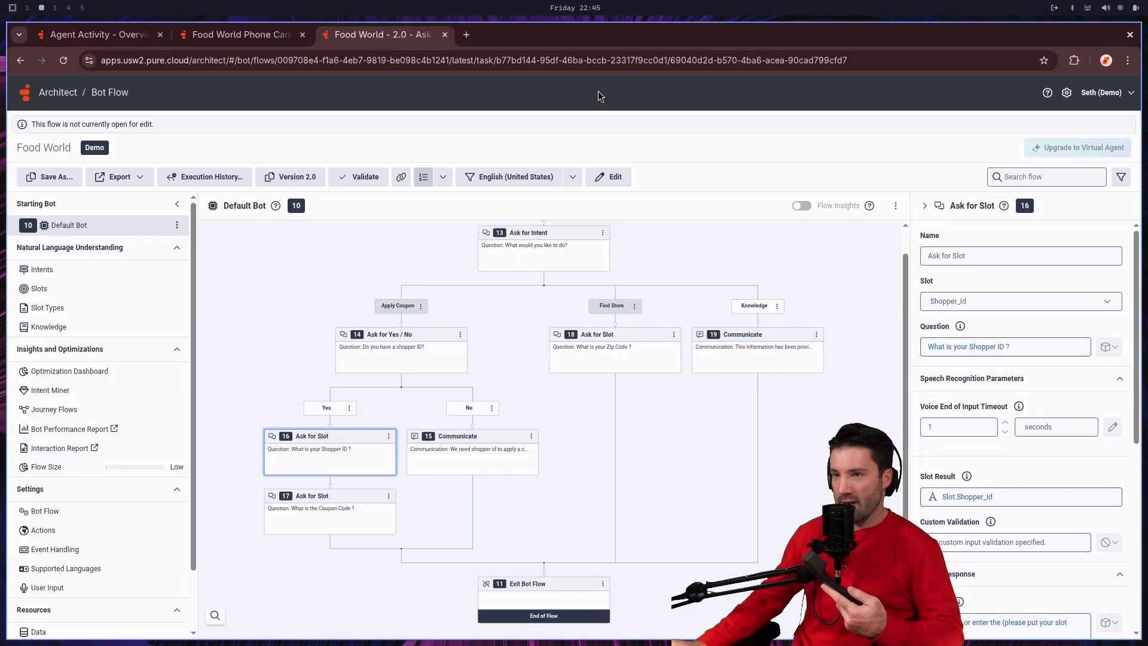
Step: Go on queue in the Agent Activity page and answer the incoming Marketing call
left_click(116, 42)
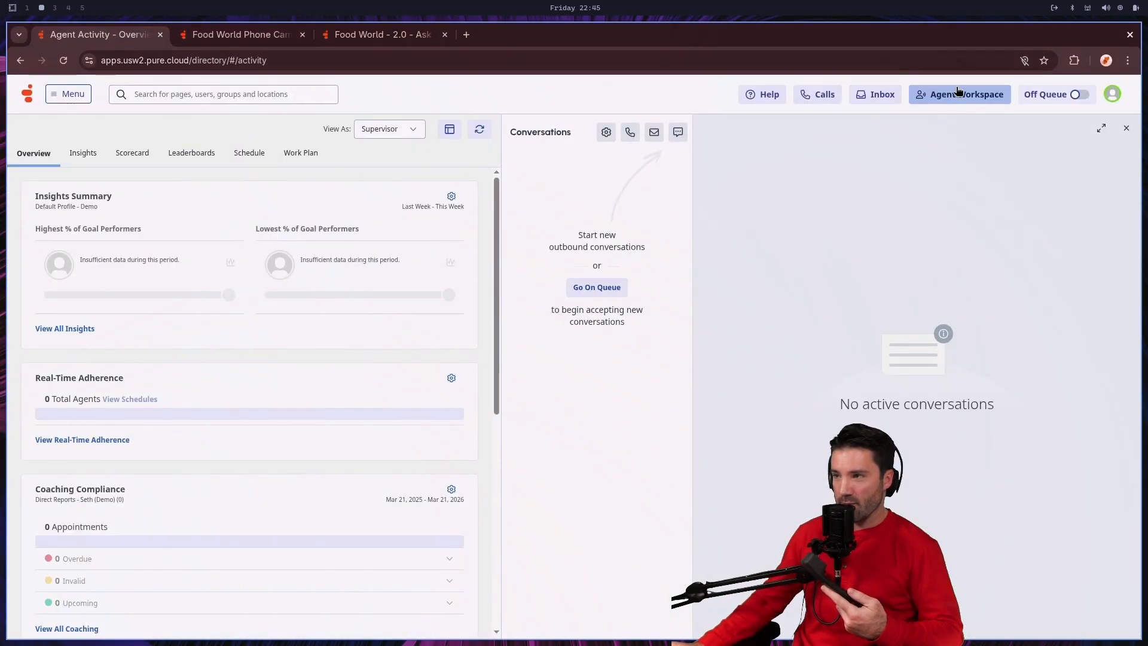
left_click(1075, 100)
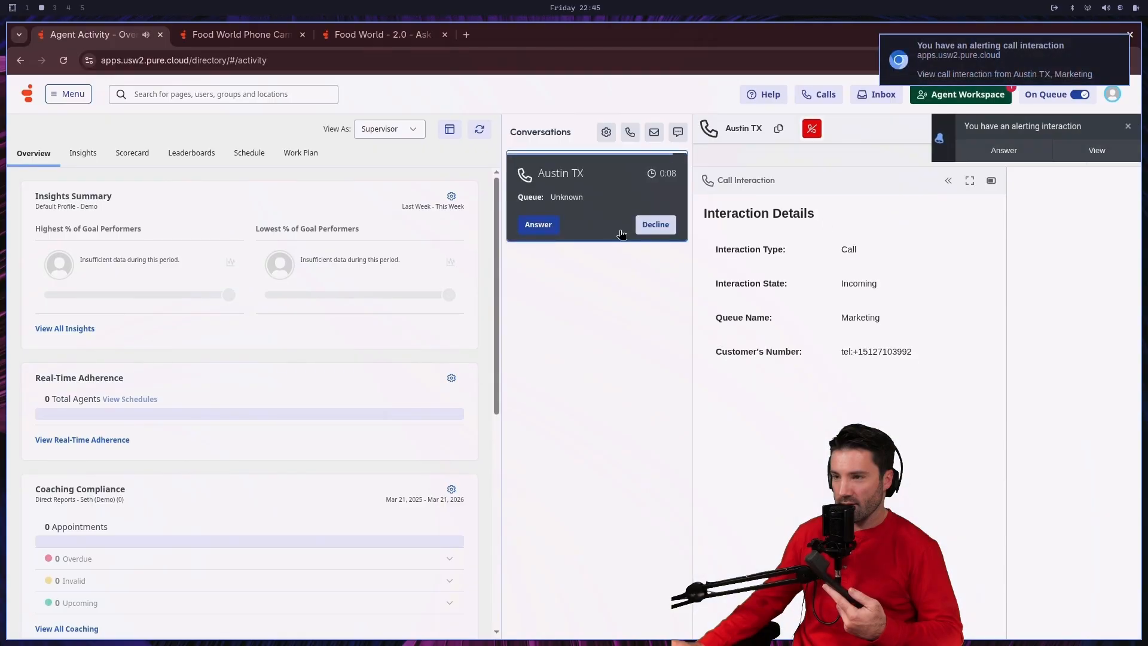
left_click(547, 226)
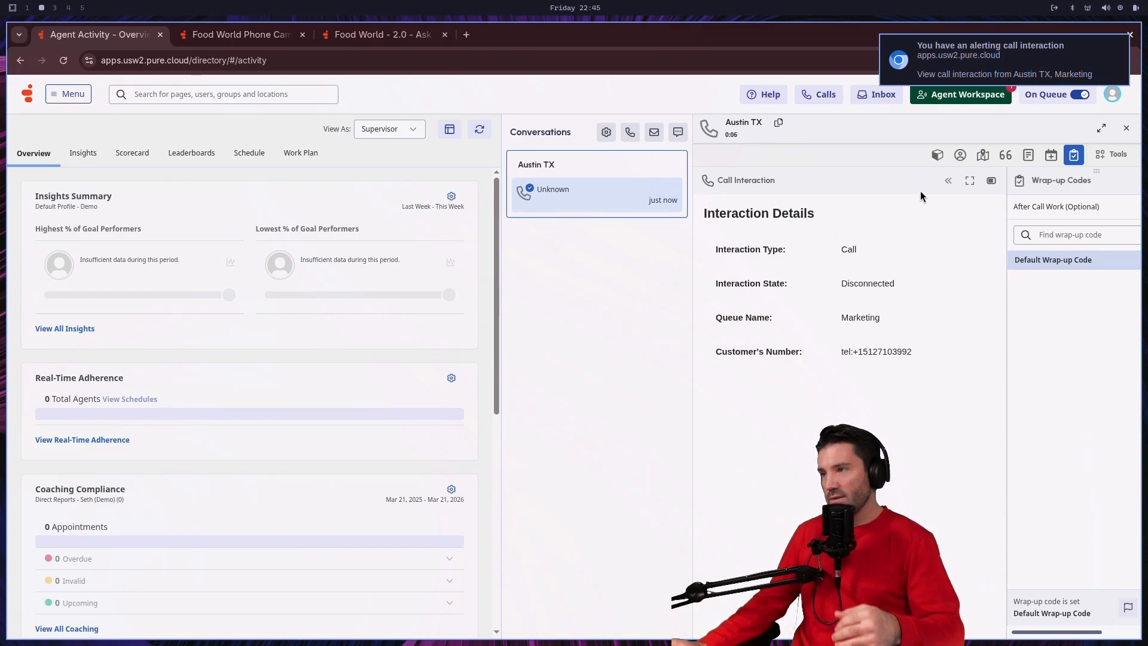
Step: Select Default Wrap-up Code for the ended call, and switch the agent off queue and back on queue
left_click(1083, 258)
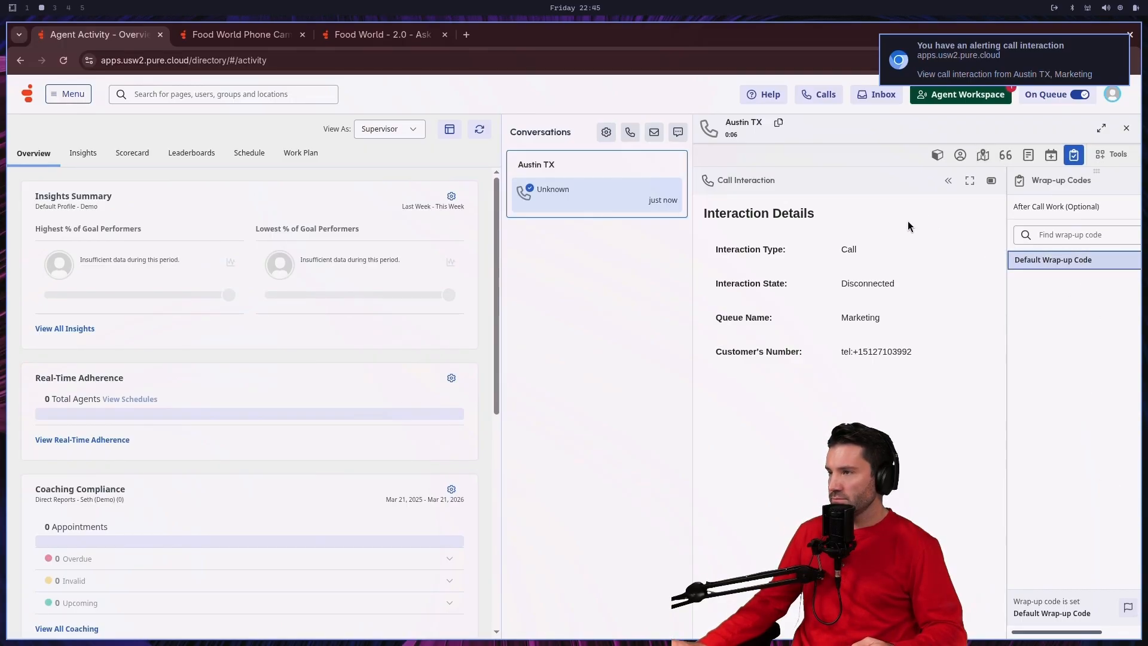
left_click(578, 185)
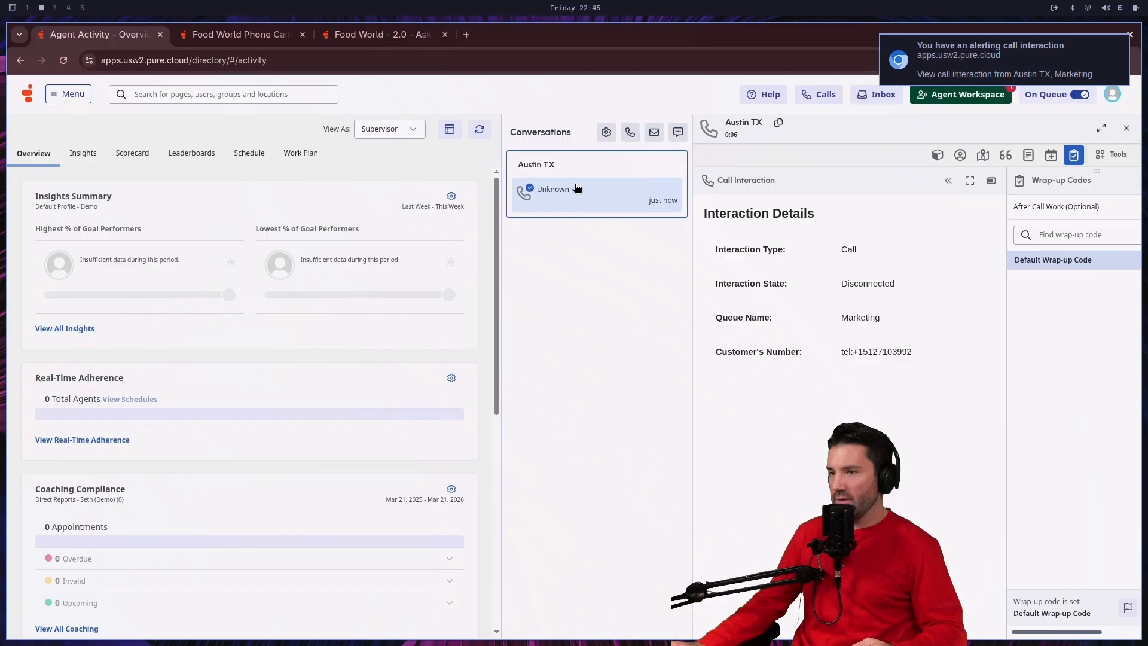
left_click(1079, 94)
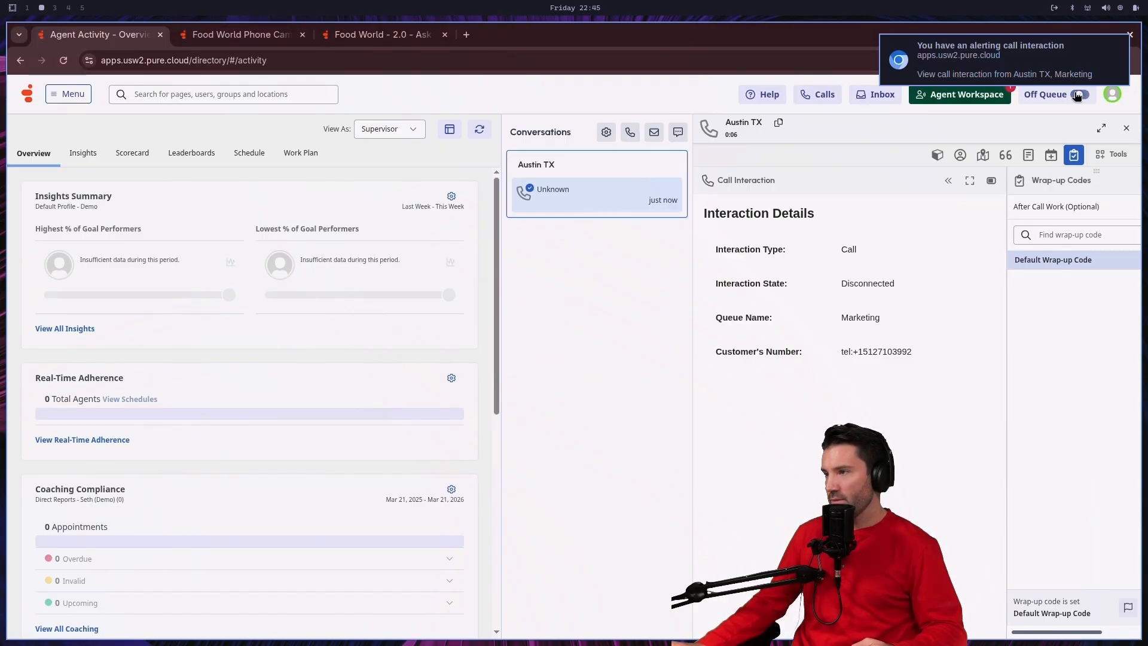
left_click(1079, 94)
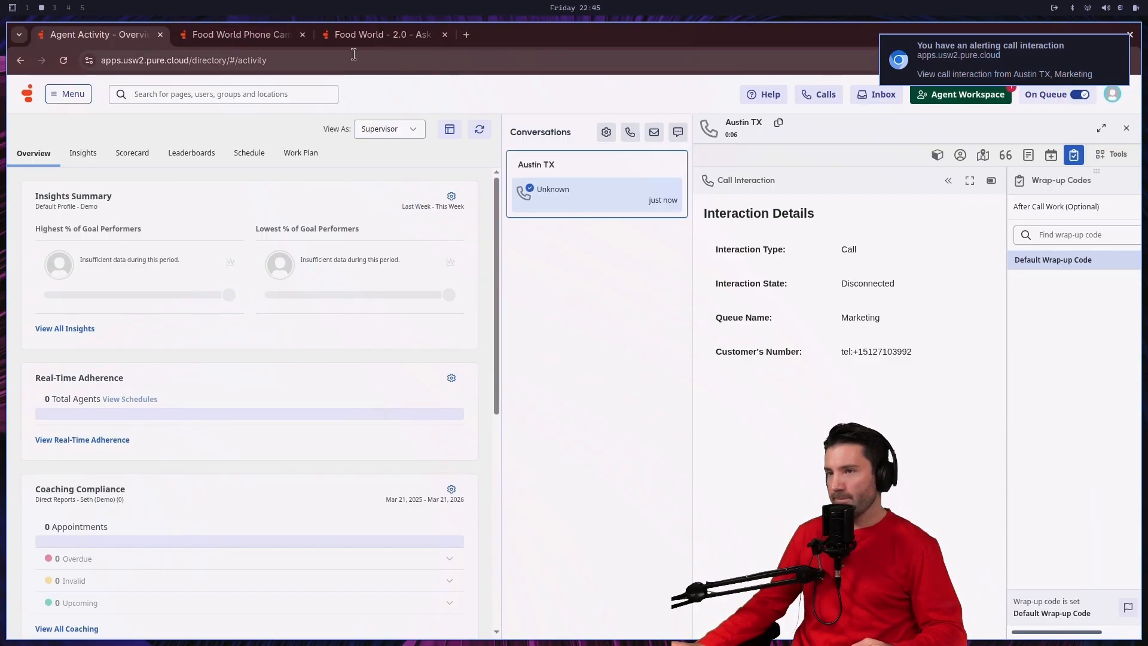
Step: Review the Food World bot flow from its start through the intent branches
left_click(367, 38)
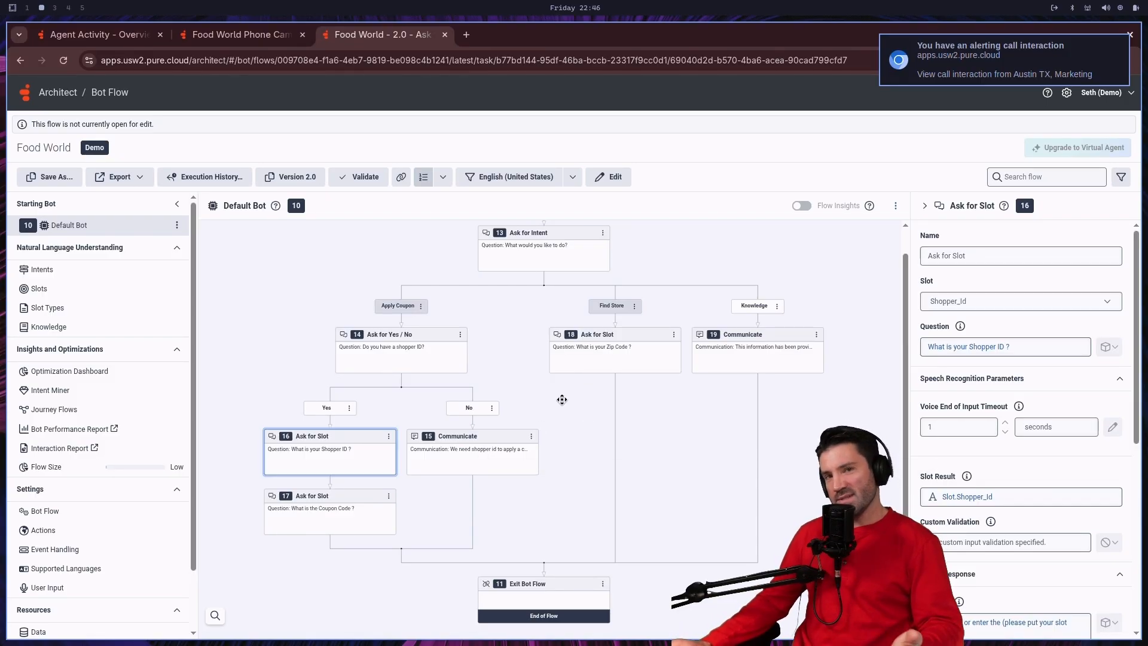
scroll(522, 395, "up", 1)
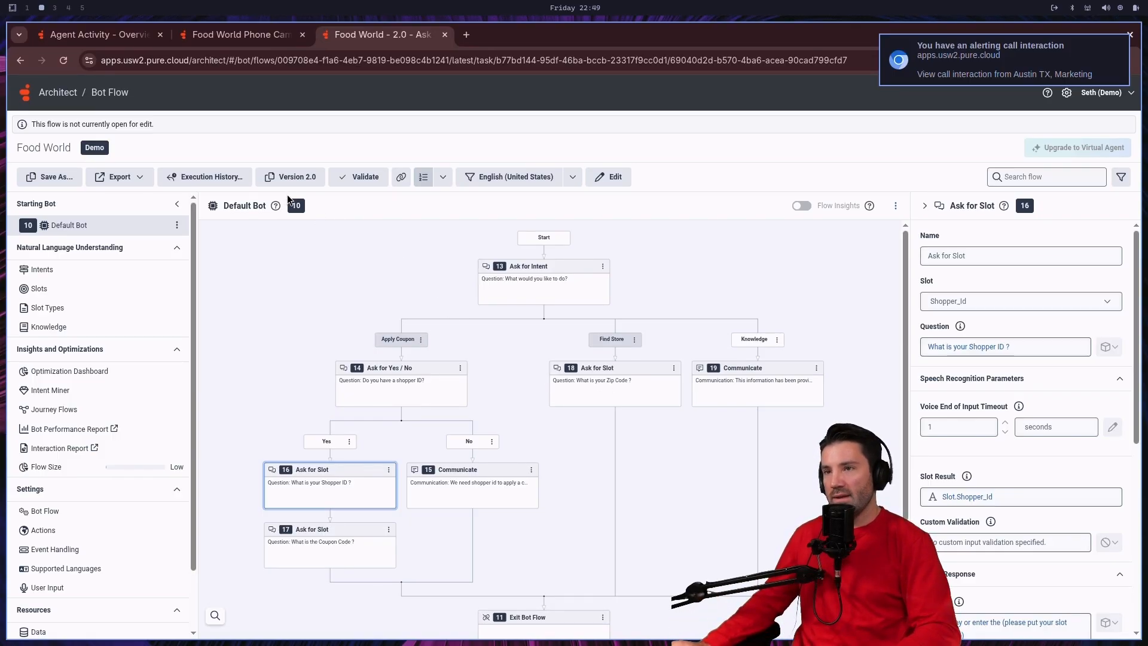
Step: Open the chat widget on bluegillartisan.com and send the message "hello"
left_click(467, 34)
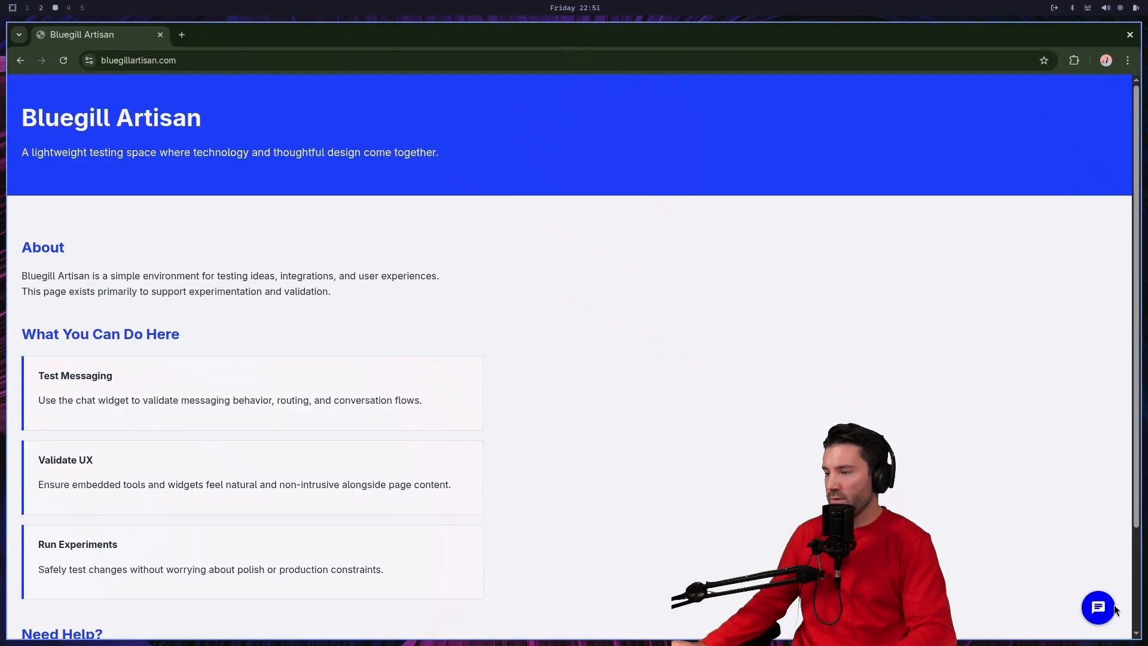
left_click(1100, 607)
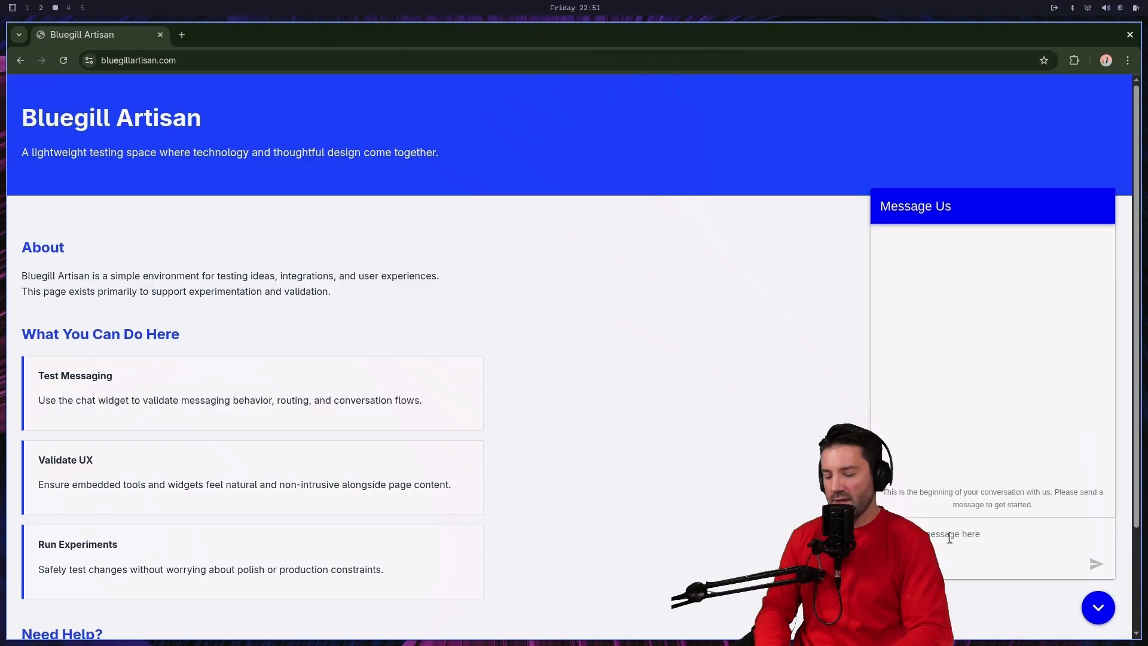
type("Hello")
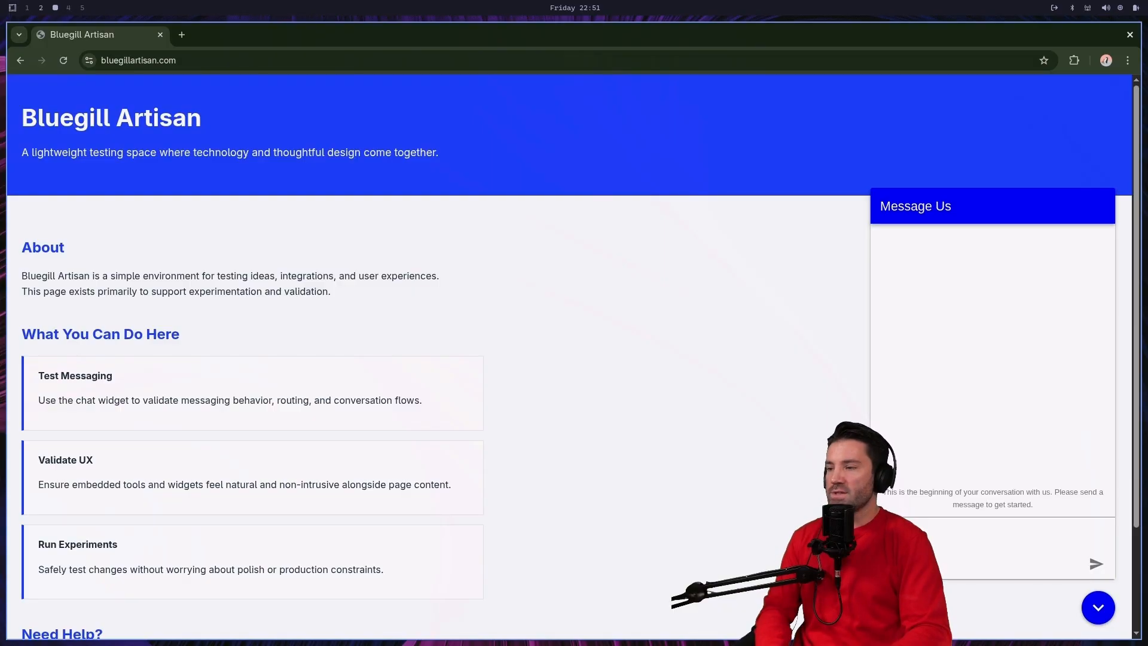
key("Return")
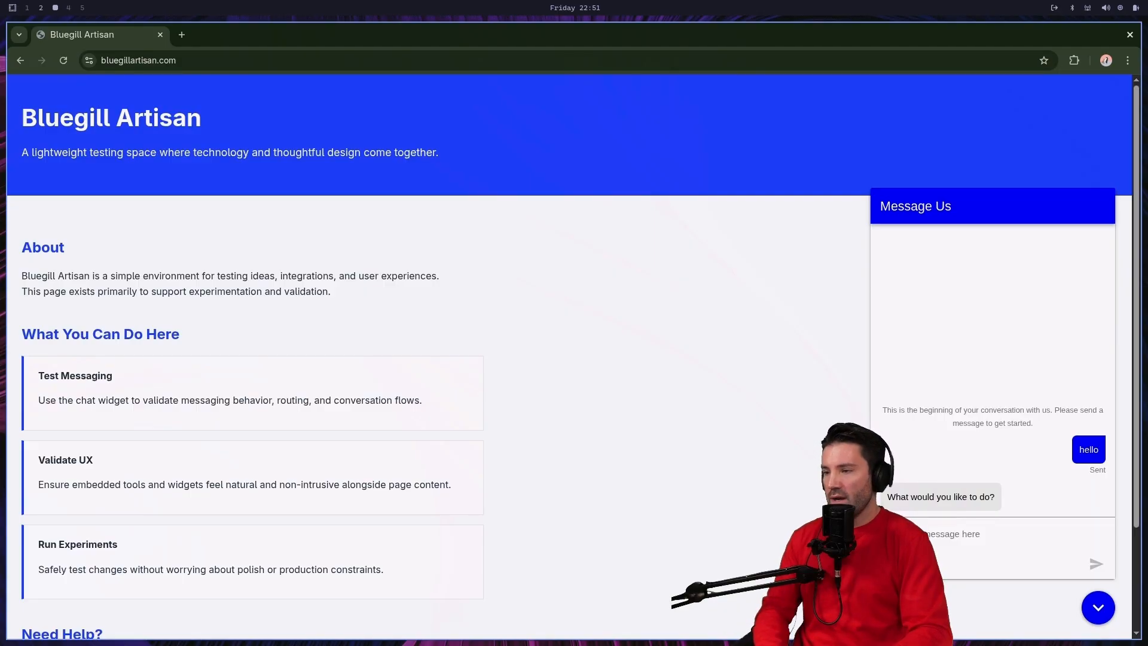
Step: Send "apply coupon code" in the chat and confirm the Apply Coupon intent with Yes
type("i")
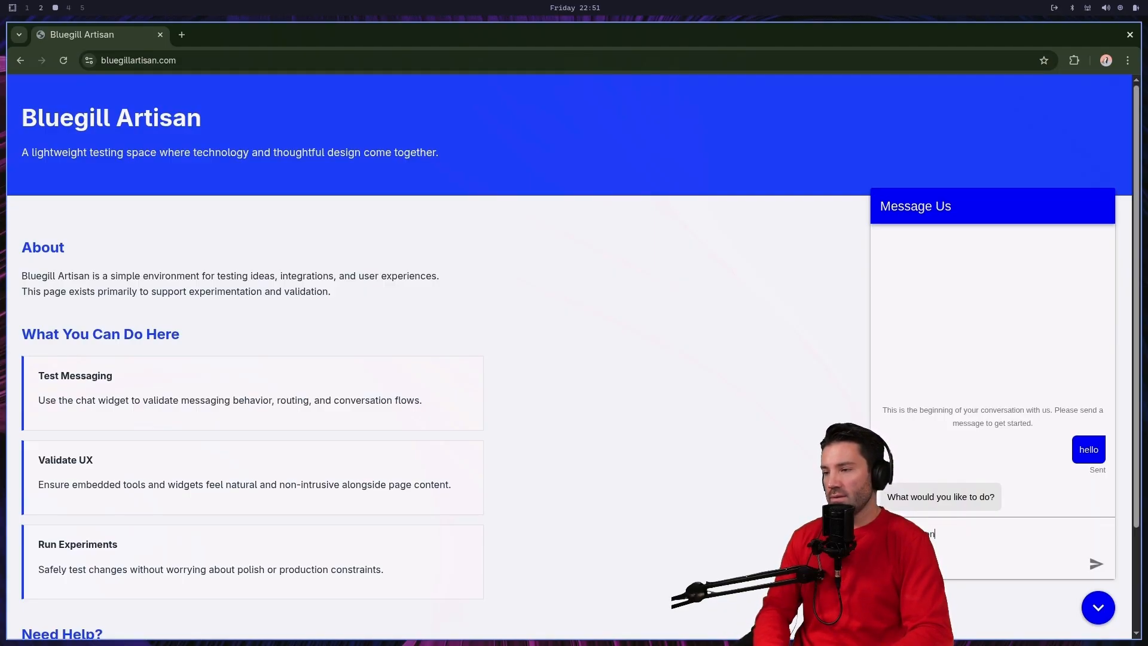
type(" code")
key("Return")
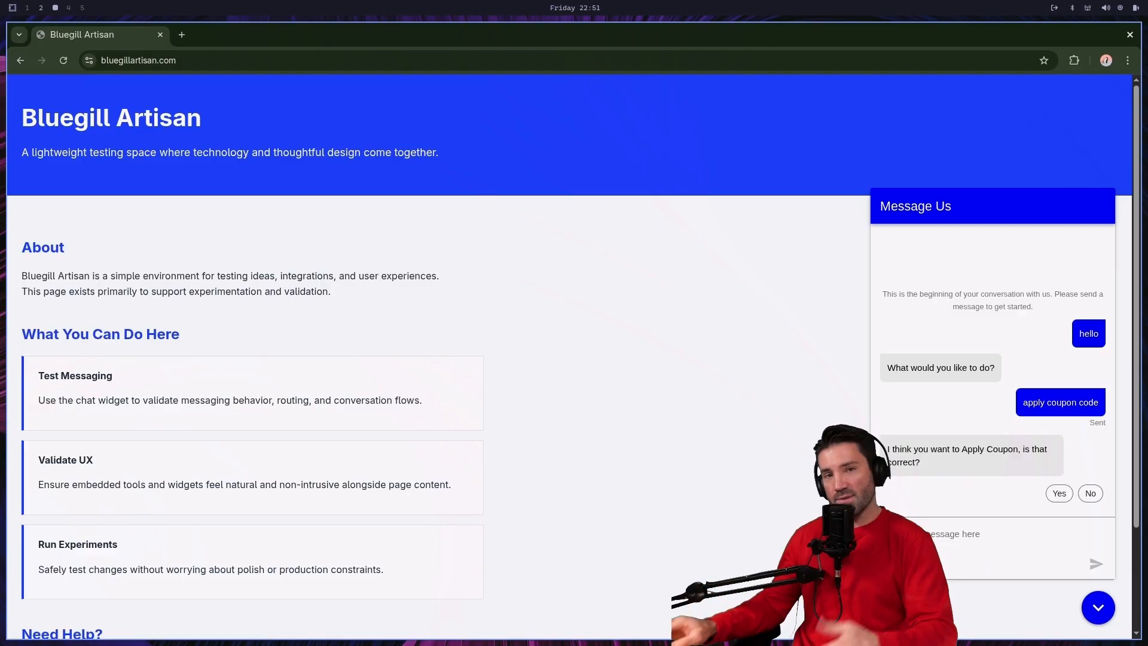
left_click(1058, 494)
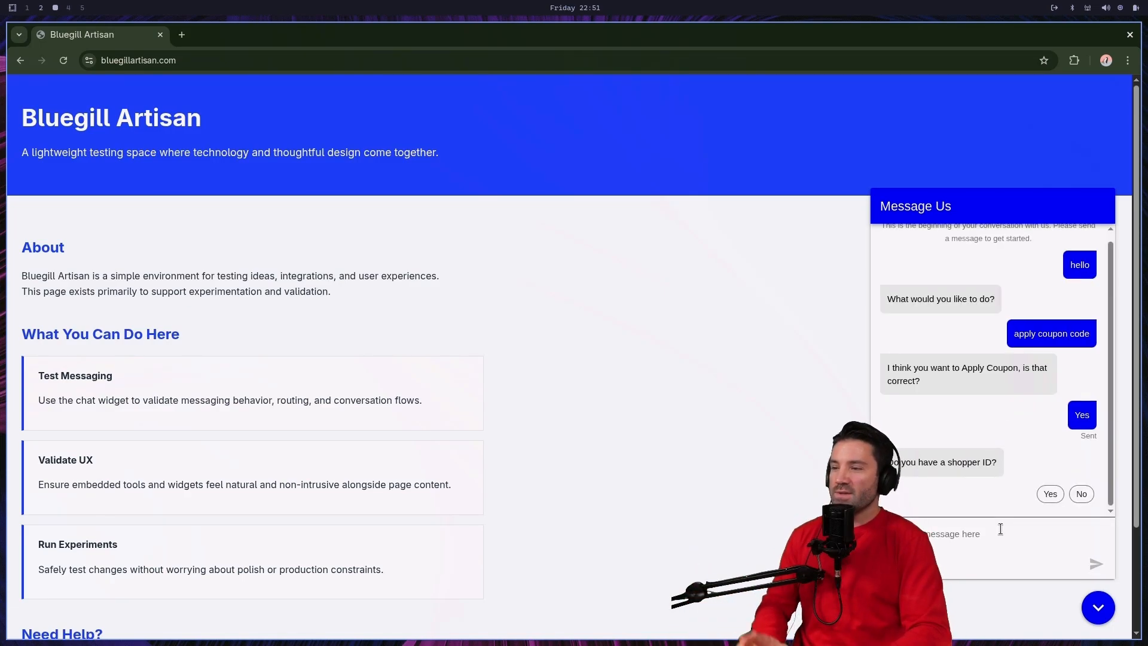
Step: Answer Yes to having a shopper ID and send the shopper ID number in the chat
left_click(1051, 501)
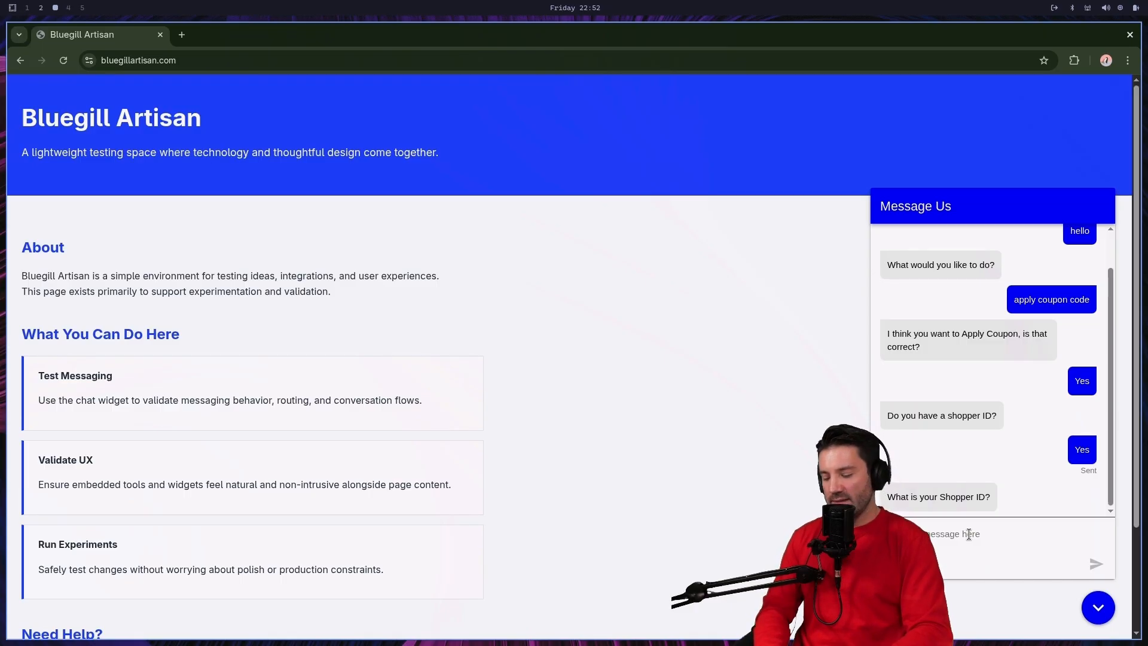
type("1")
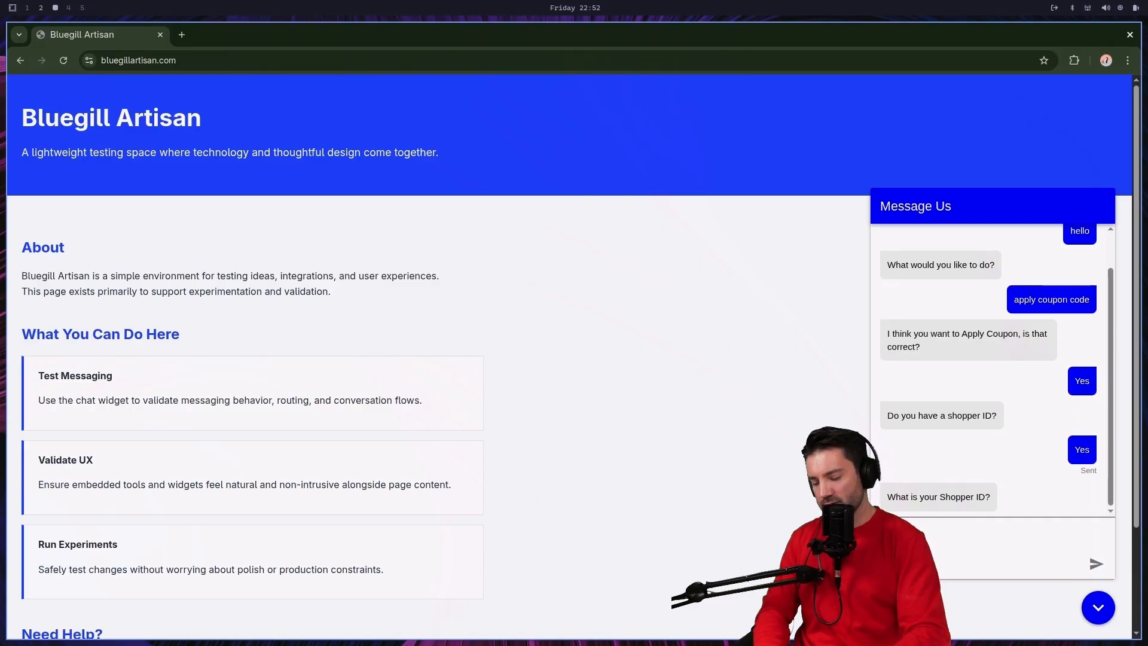
key("Return")
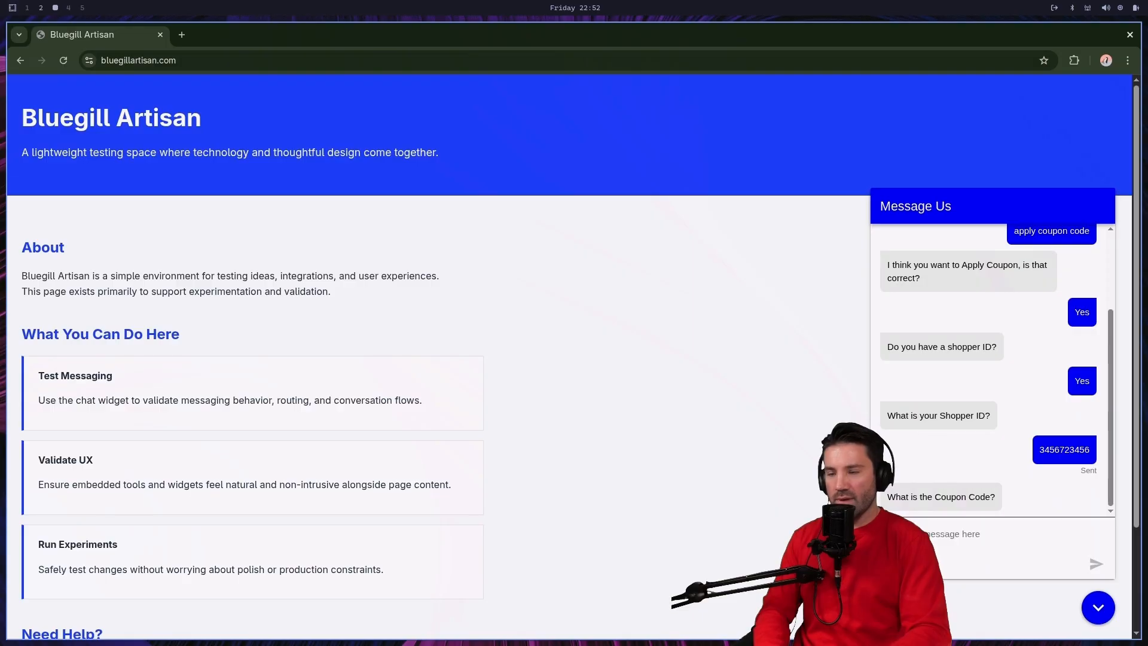
Step: Send the coupon code 23456 in reply to the bot's coupon code question
type("2345")
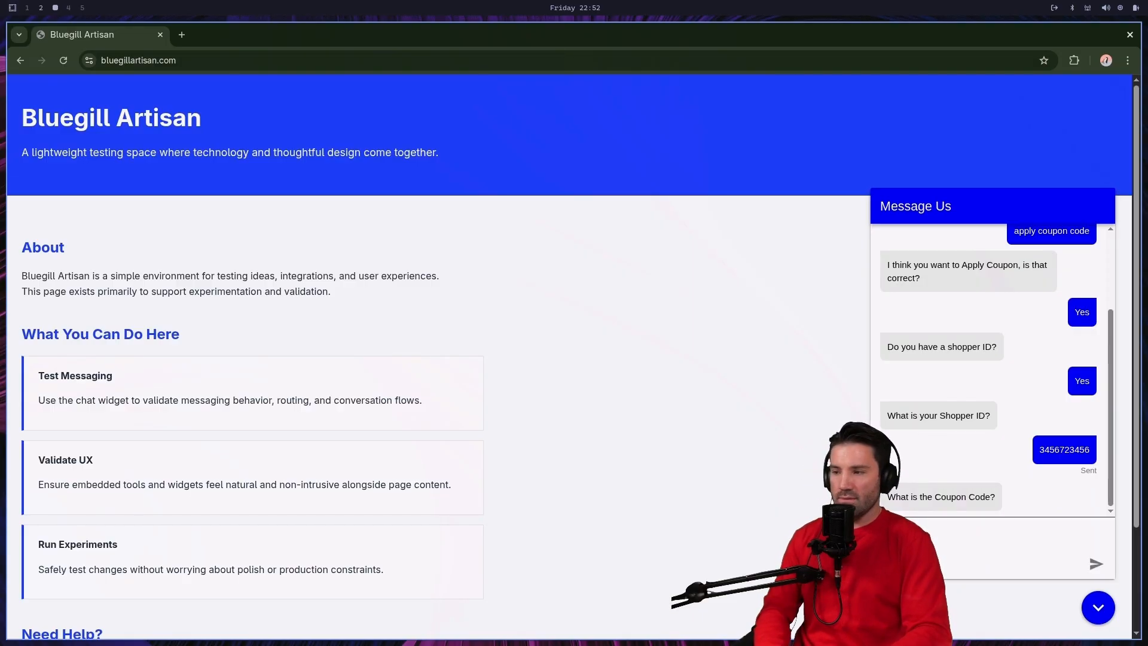
type("6")
key("Return")
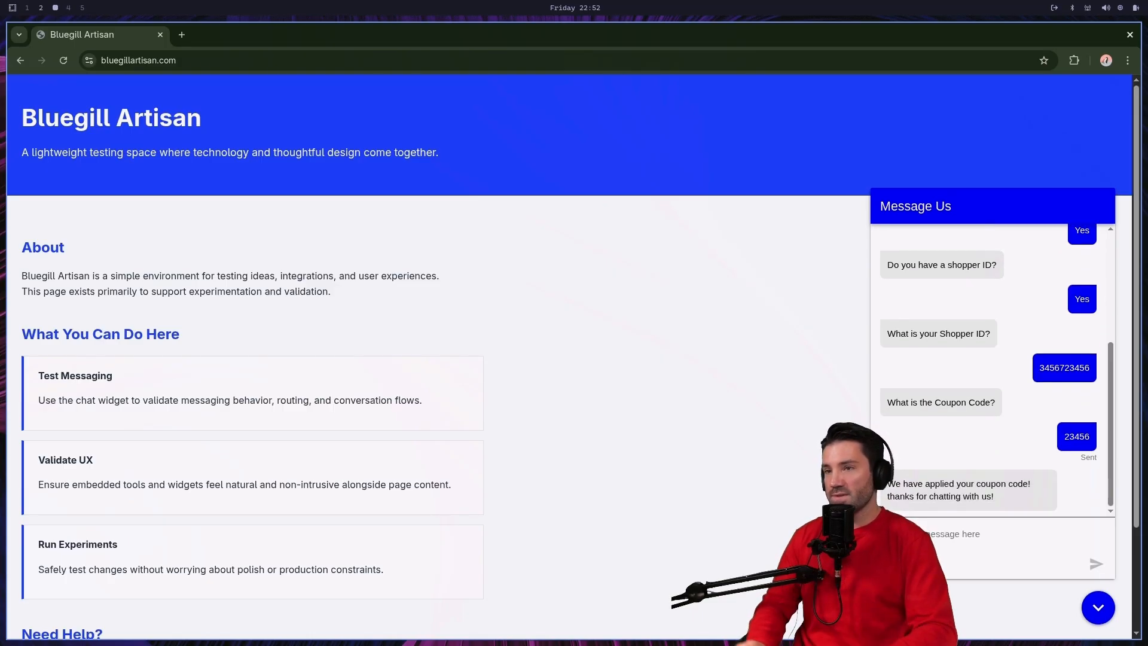
Step: Switch to the Genesys Cloud agent workspace, answer the alerting web message and review the bot conversation transcript
left_click(42, 8)
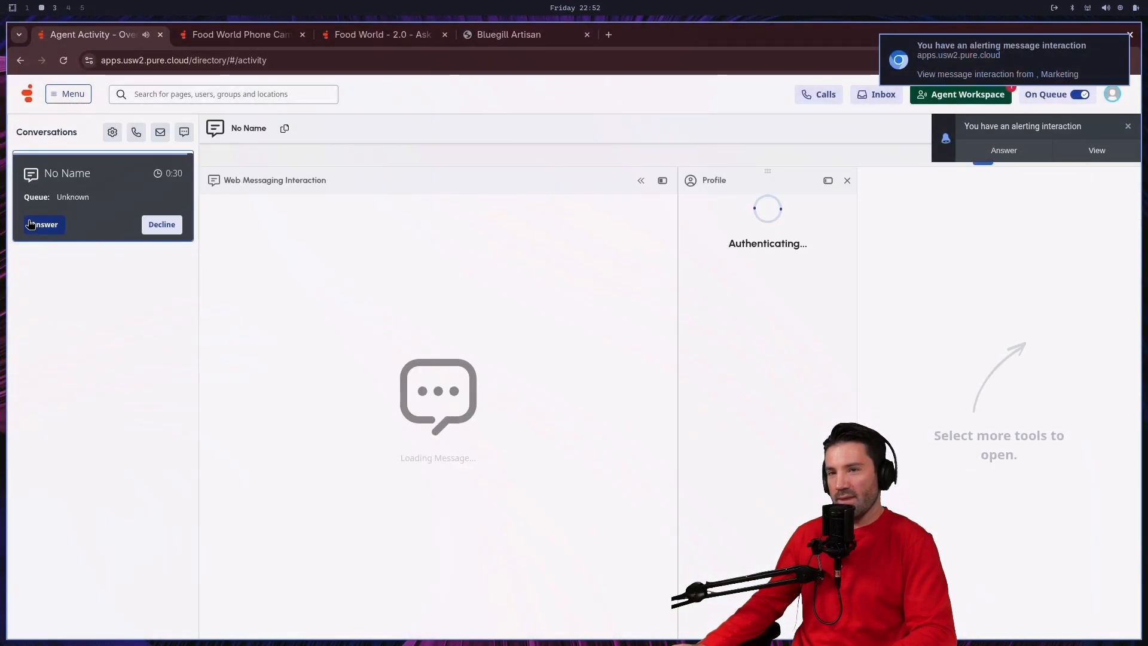
left_click(33, 225)
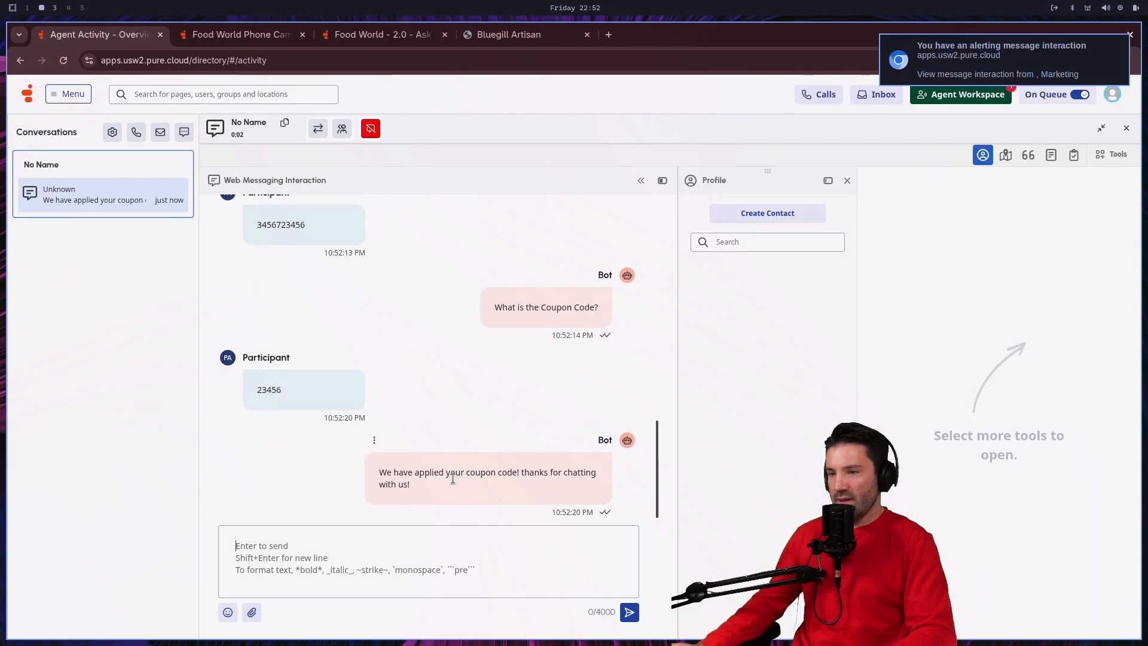
scroll(451, 478, "up", 10)
scroll(450, 479, "down", 1)
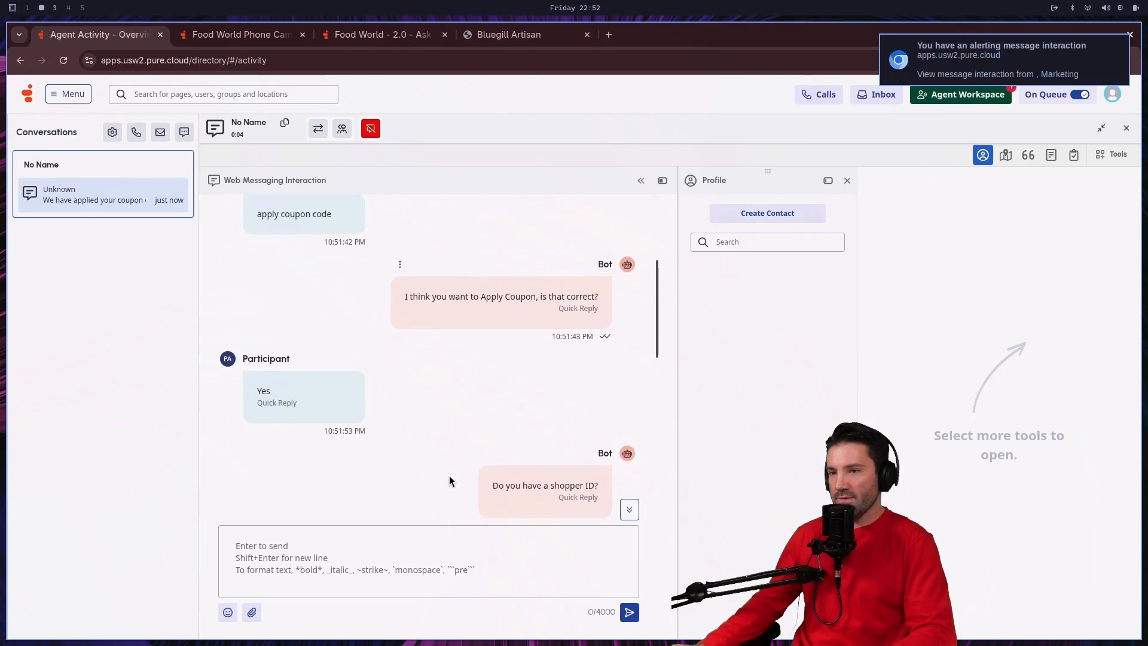
scroll(450, 478, "down", 10)
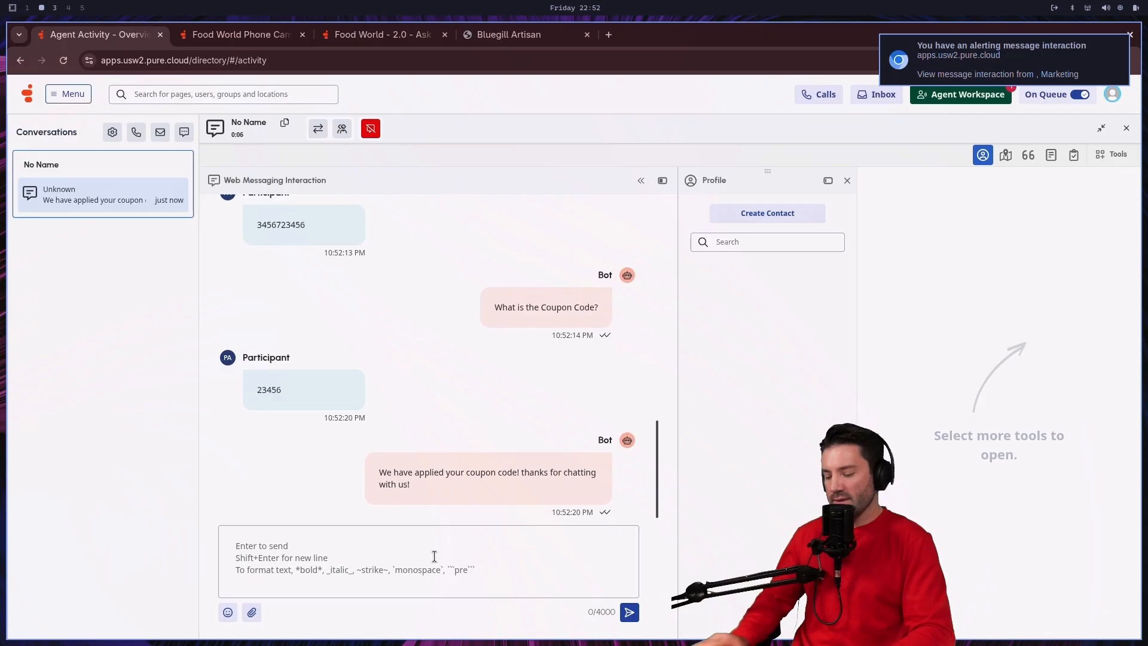
Step: Send the customer the agent reply "Thanks for being such a great customer!"
type("Thanks for ")
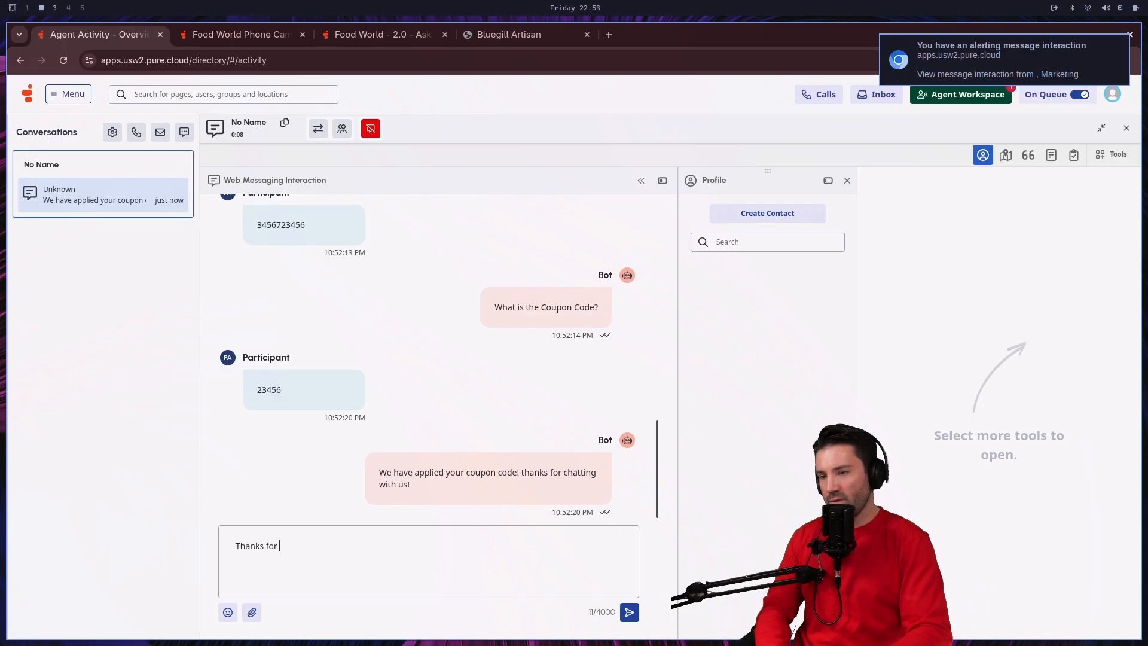
type("being such ")
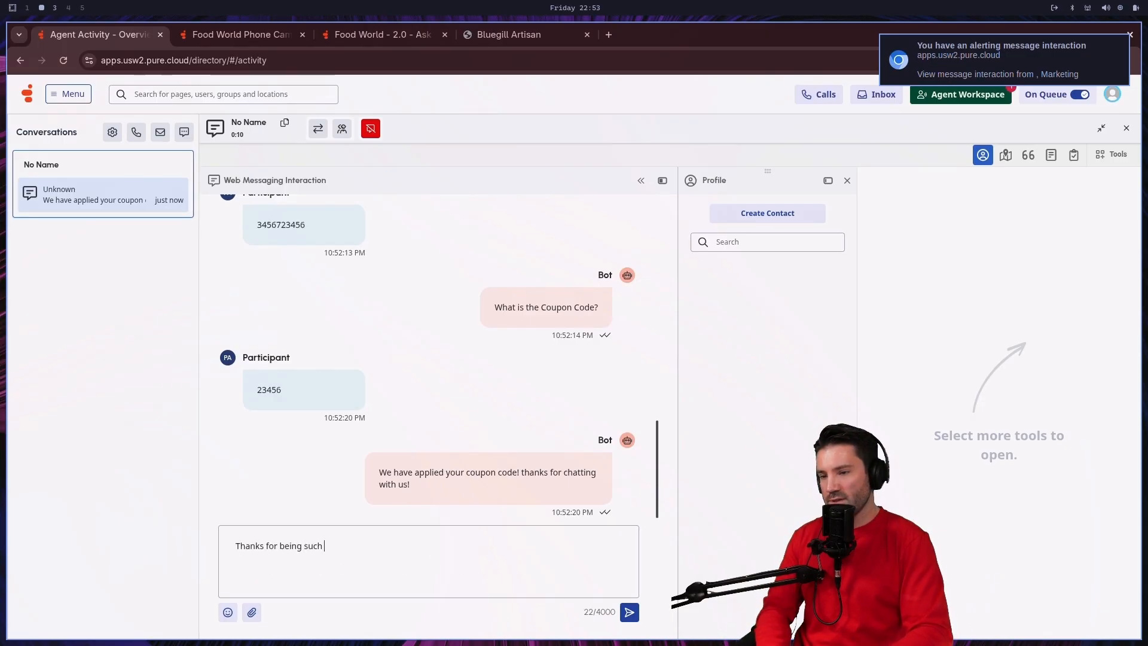
type("a great ")
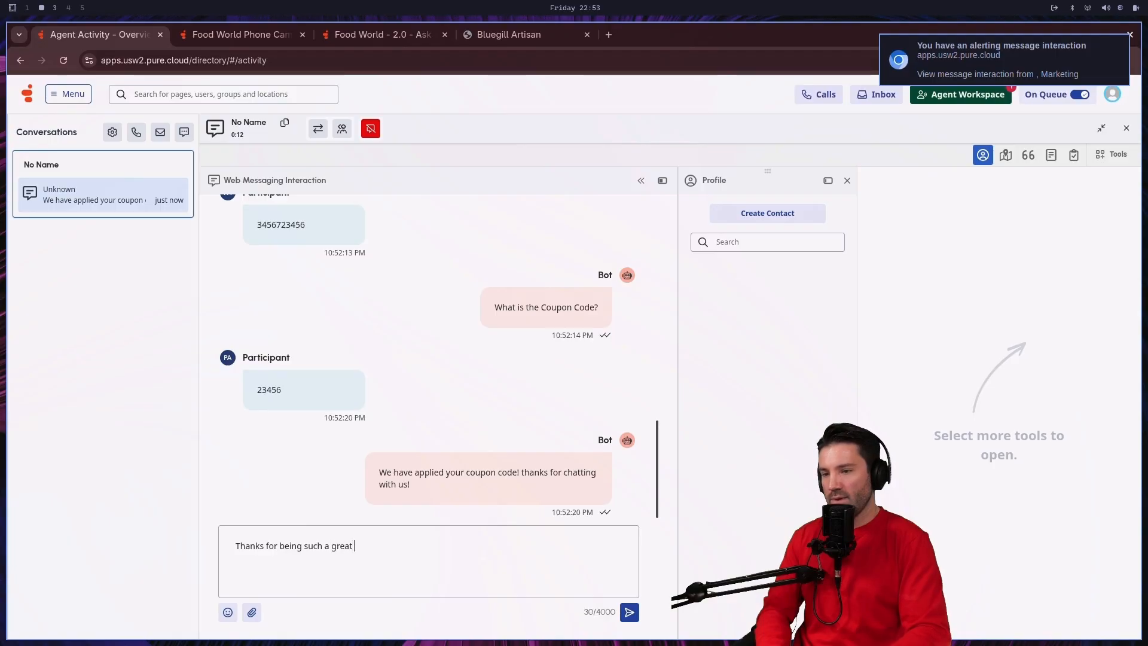
type("customer")
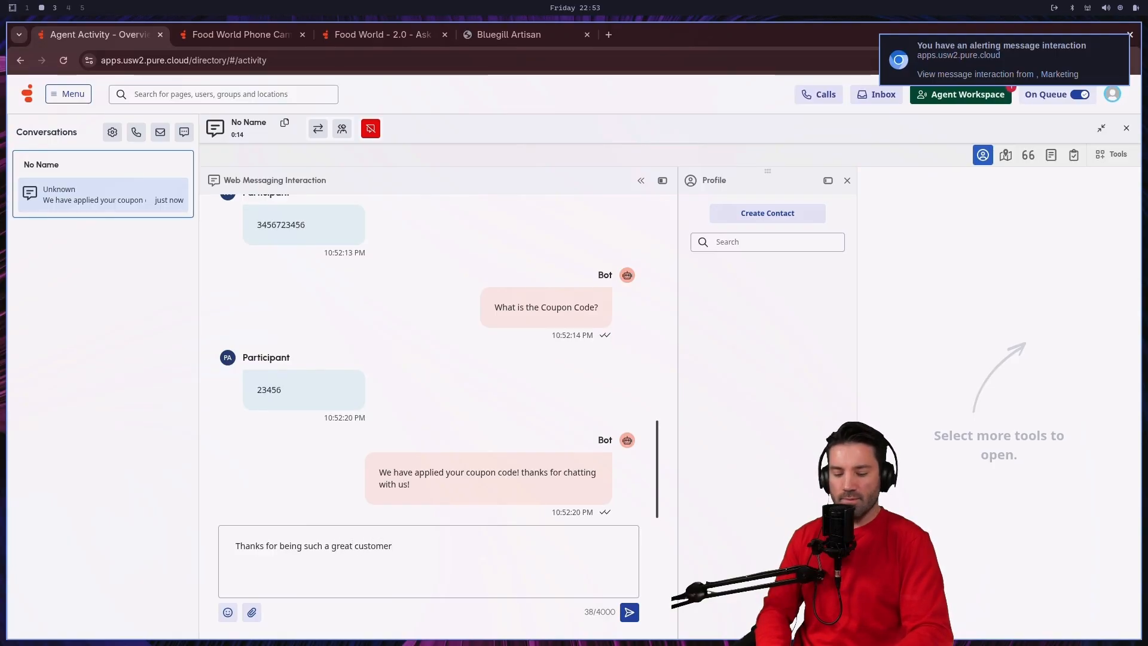
type("!")
key("Return")
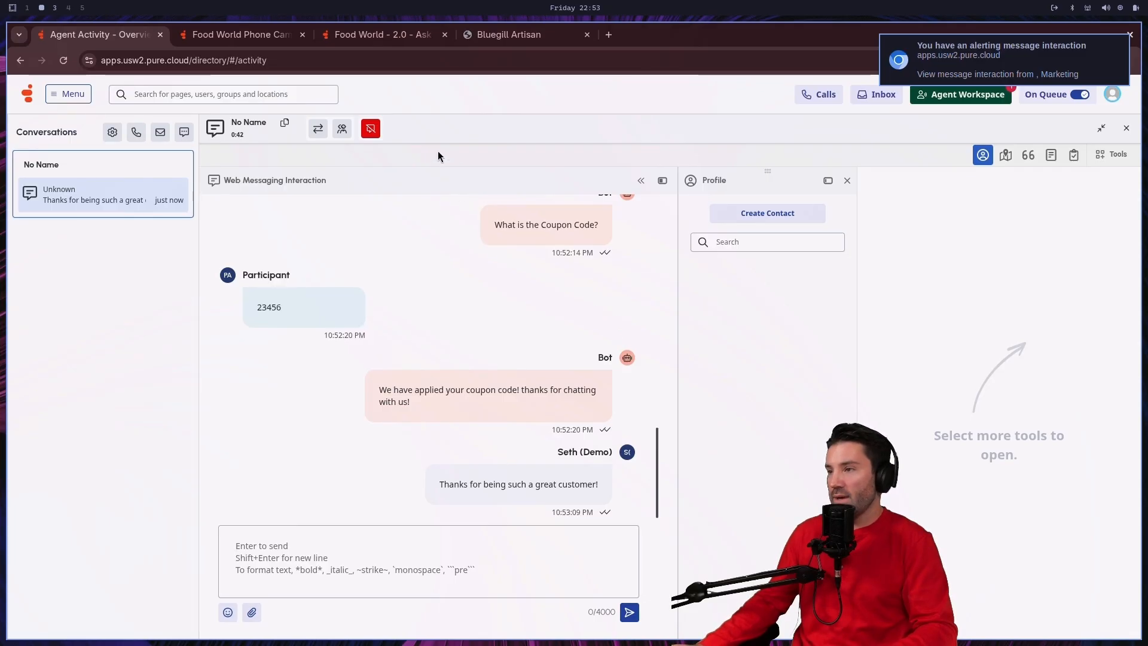
Step: End the web messaging interaction and complete its after-call work with Default Wrap-up Code
left_click(371, 129)
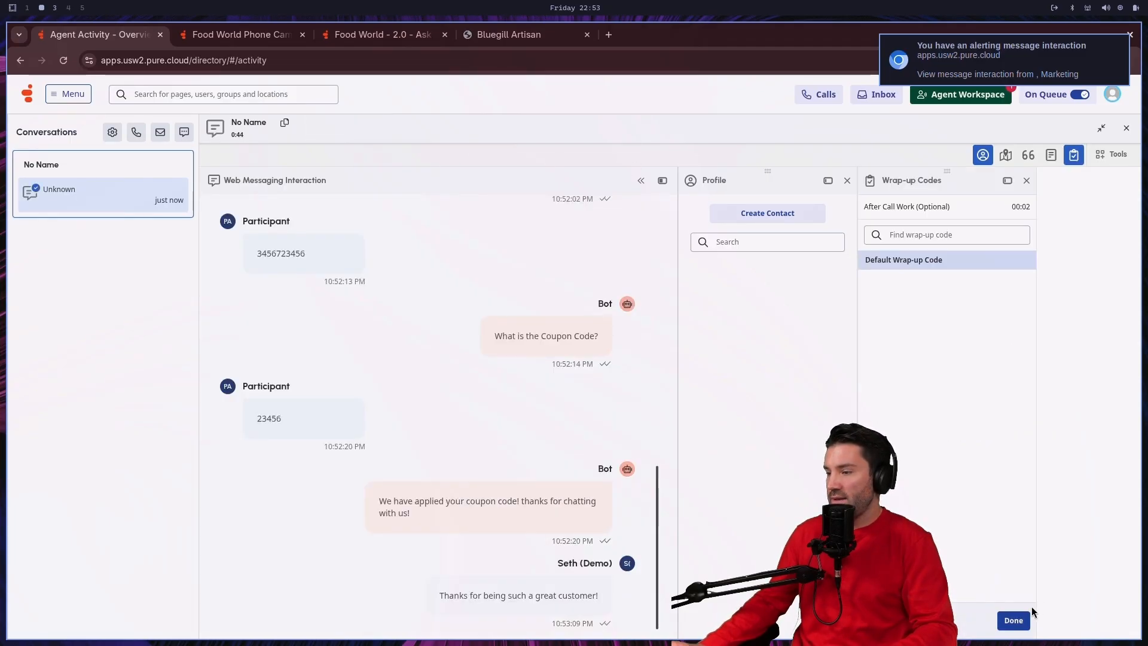
left_click(1015, 621)
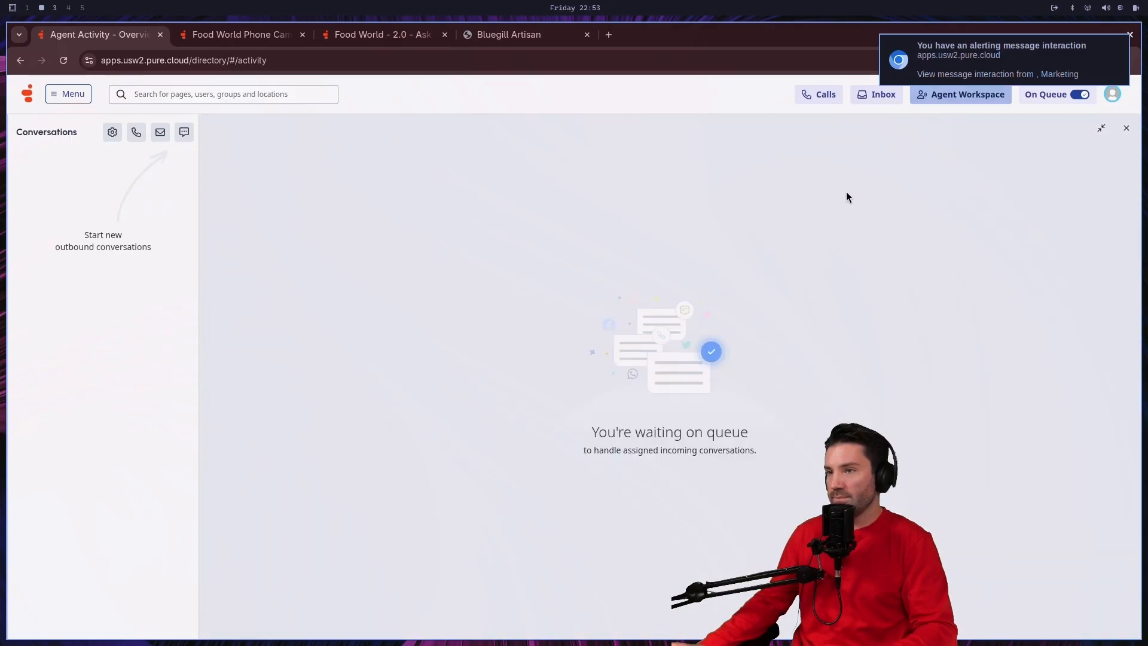
Step: Switch to the bluegillartisan.com browser window and review the customer's side of the chat, including the agent's reply
key("super+3")
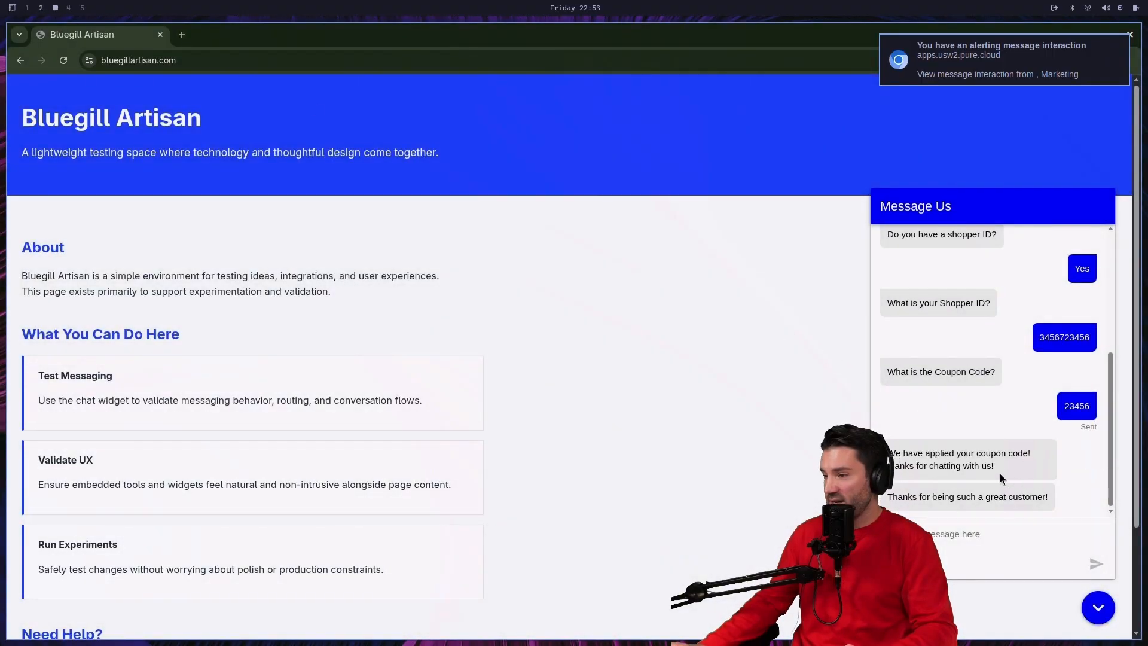
scroll(1000, 473, "up", 4)
scroll(1017, 456, "down", 4)
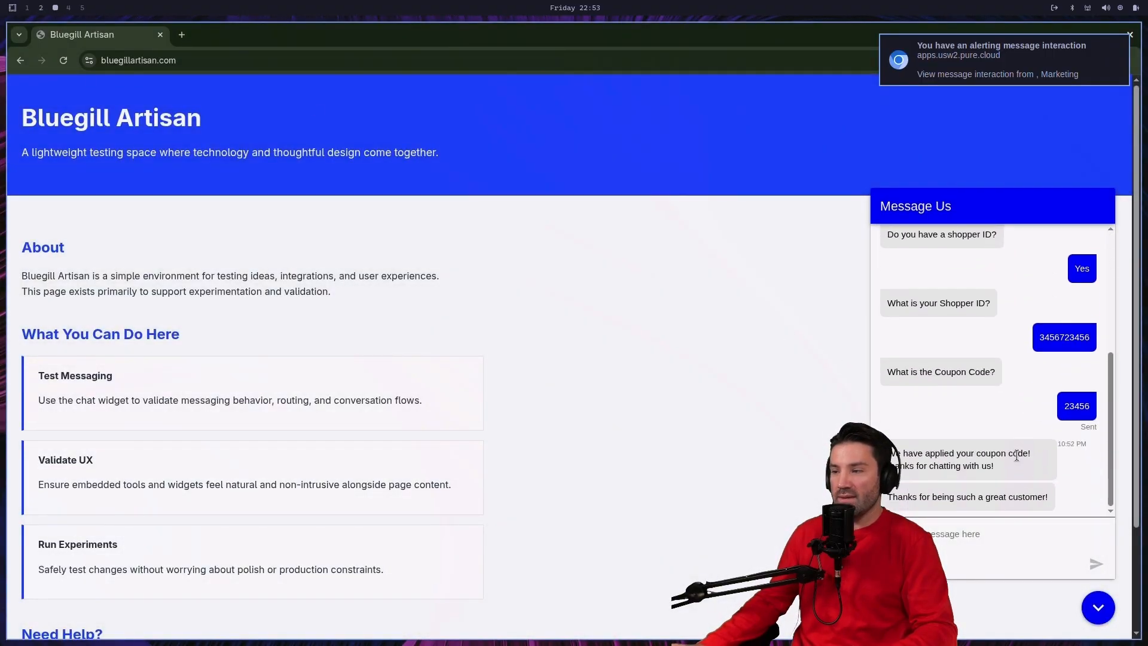